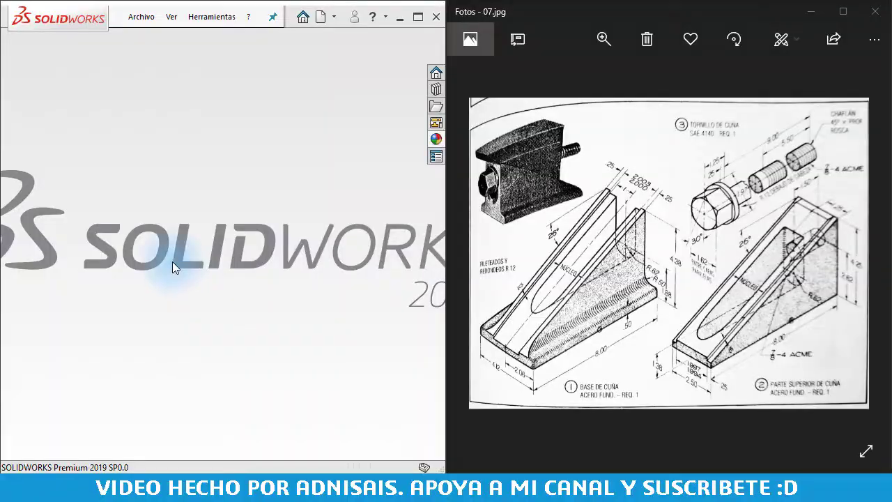
Create a new part from the Pulgadas (inch) template
left_click(172, 277)
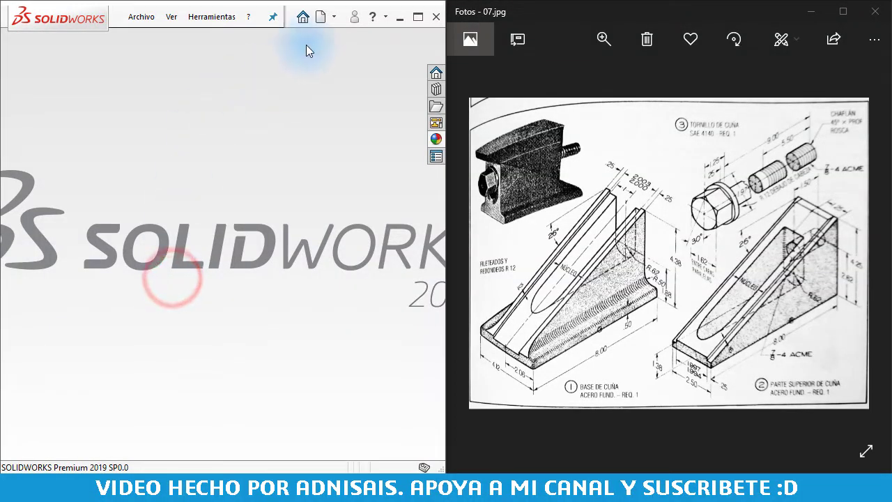
left_click(318, 18)
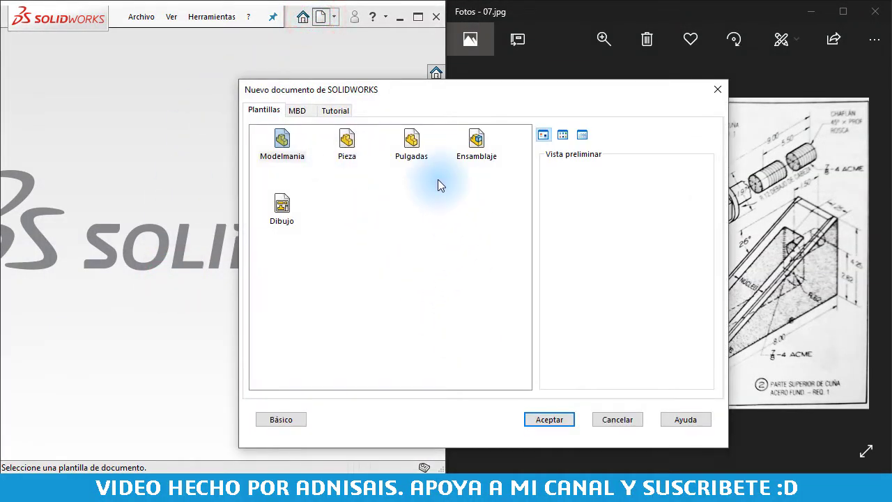
double_click(411, 141)
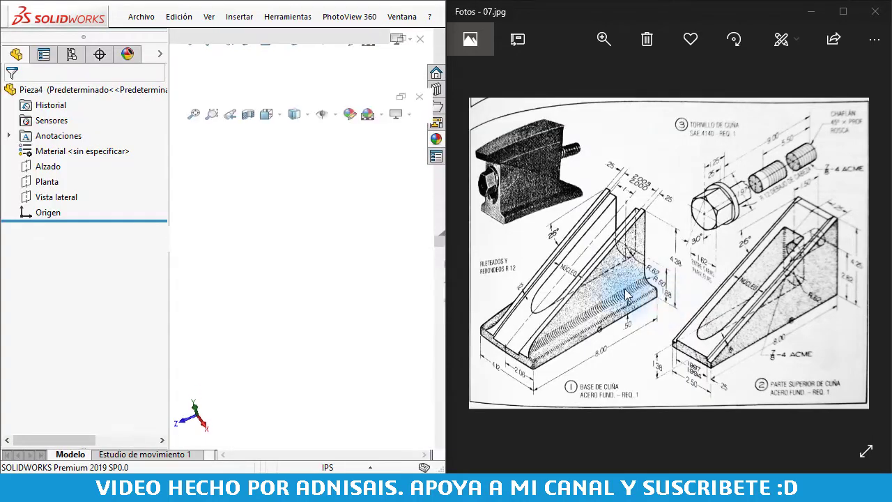
Enlarge the reference image so the whole wedge base drawing is visible
double_click(604, 284)
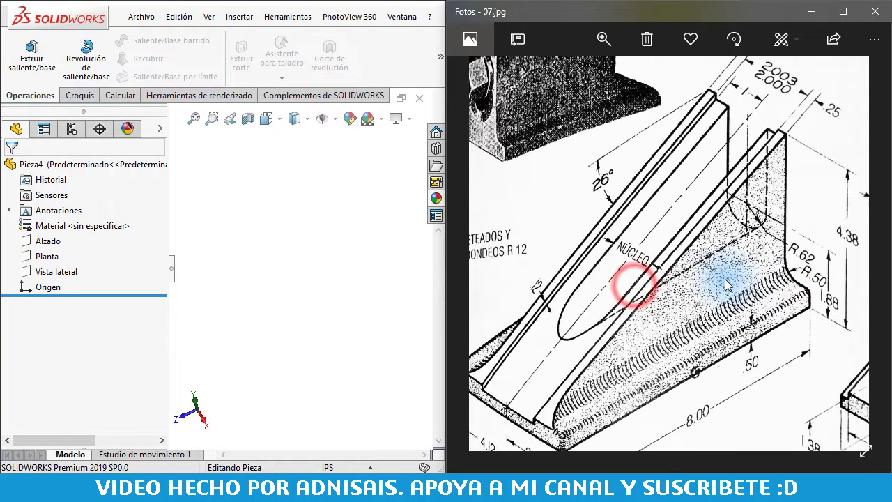
scroll(725, 281, "down", 3)
left_click(727, 278)
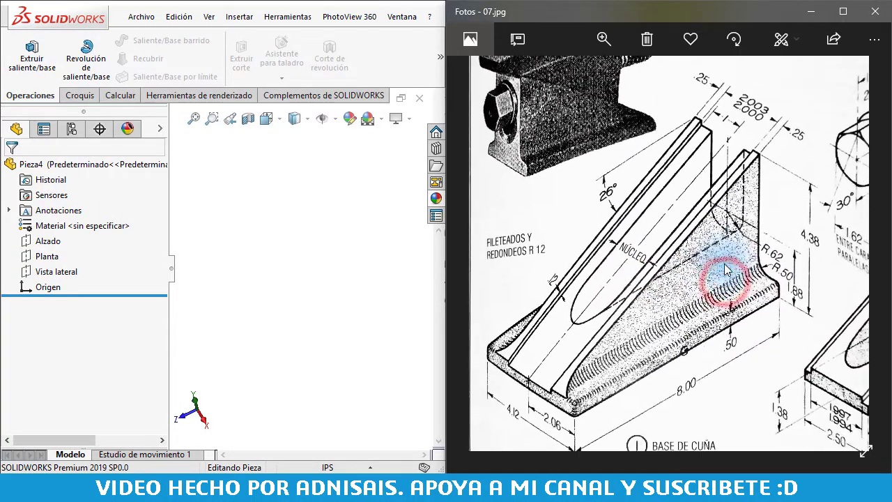
left_click_drag(725, 267, 725, 254)
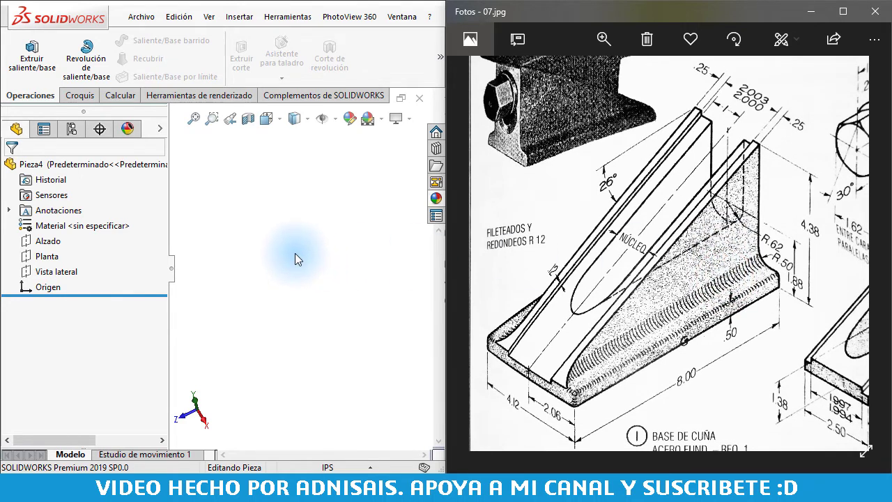
On the Alzado plane, draw a vertical construction centre line upward from the origin
left_click(46, 244)
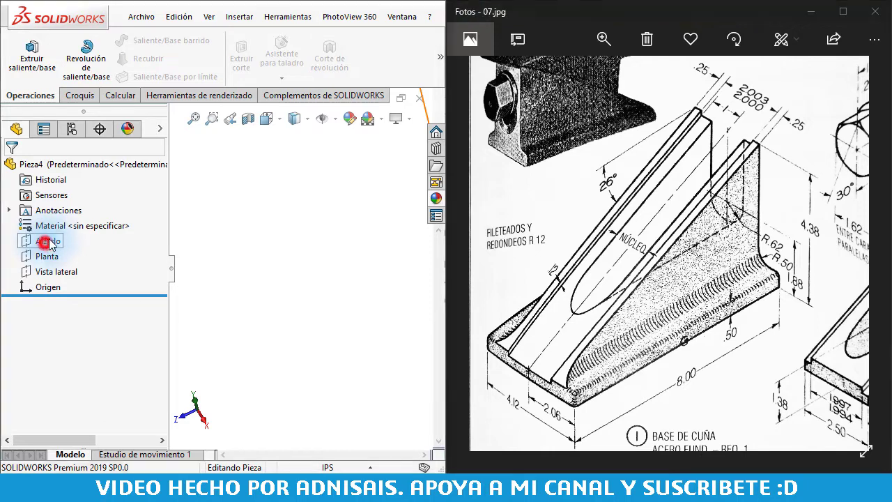
left_click(60, 224)
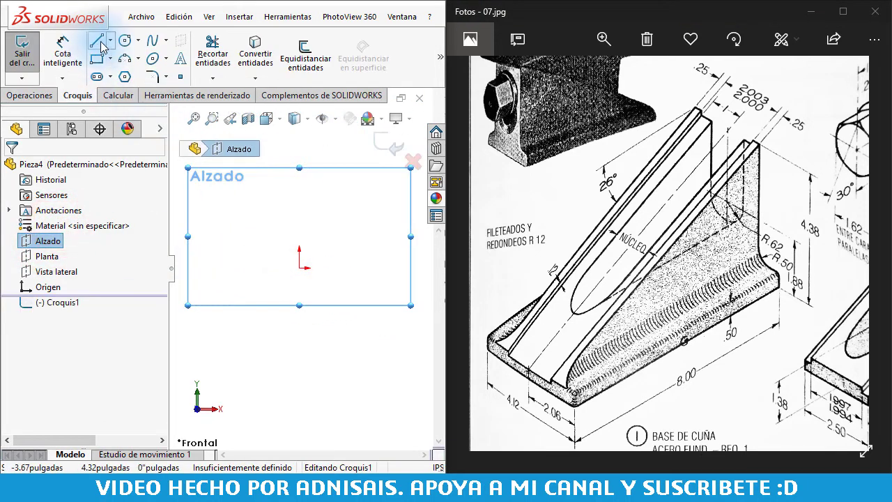
left_click(109, 40)
left_click(122, 74)
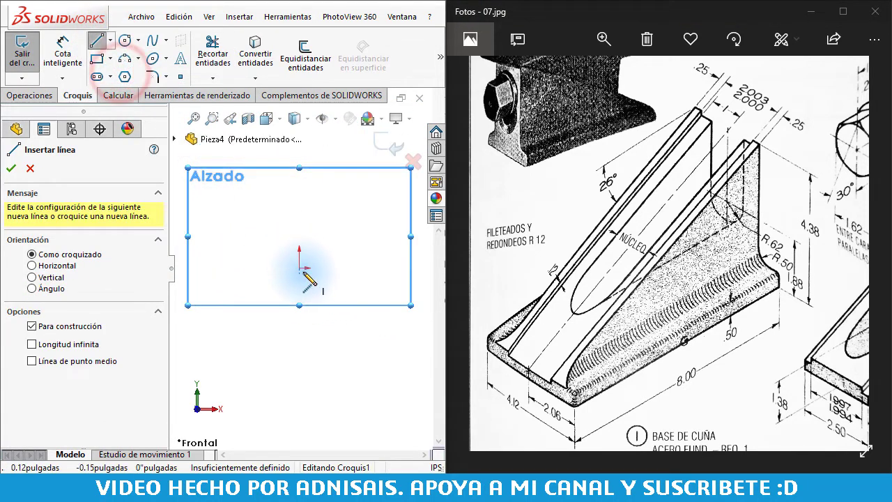
left_click(300, 267)
left_click(299, 162)
key("Escape")
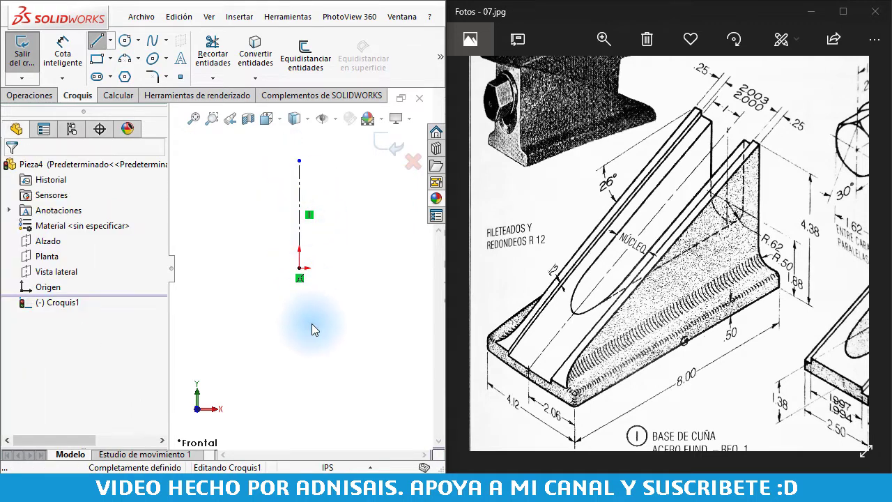
Draw the half profile: bottom edge, ledge, fillet arcs and the raised strip's walls
key("l")
left_click(300, 267)
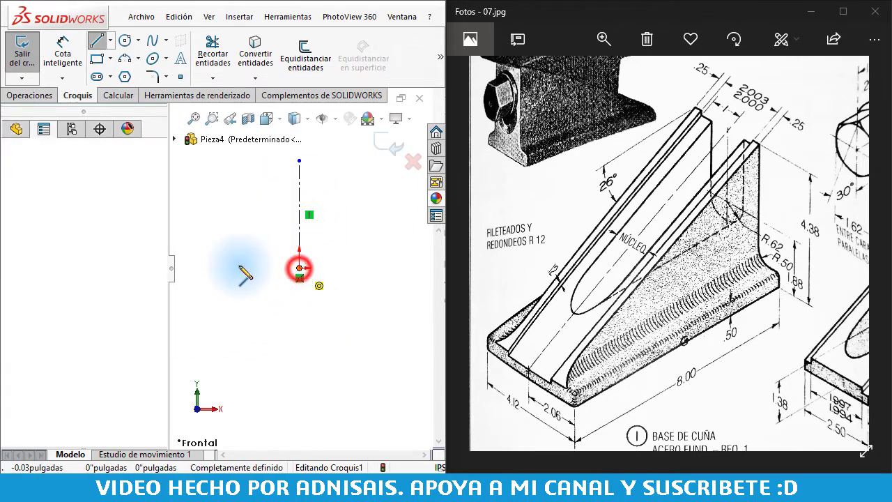
left_click(215, 268)
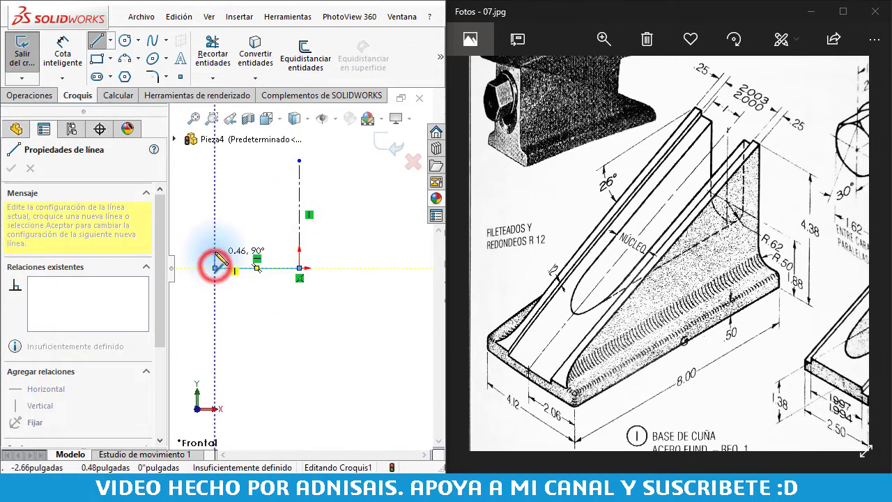
left_click(239, 251)
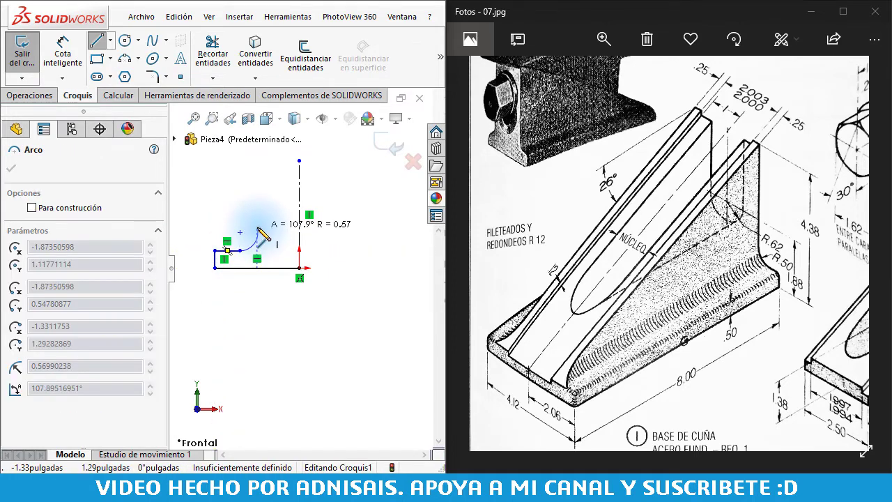
left_click(261, 229)
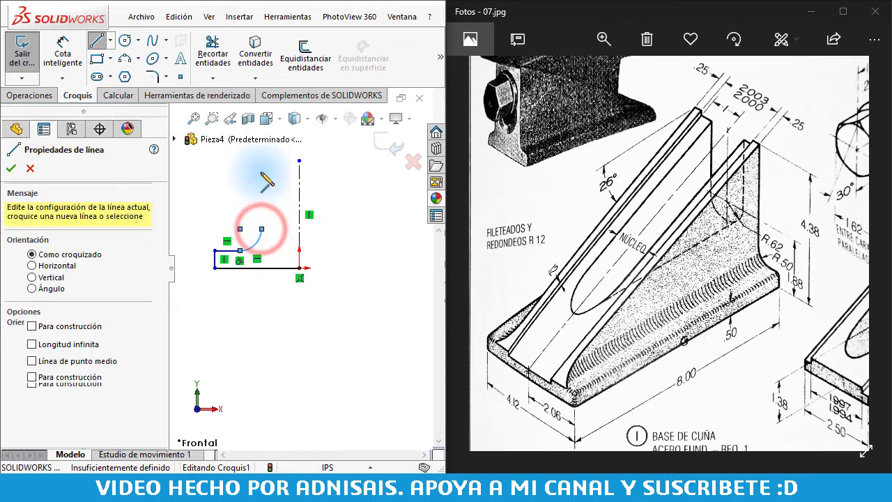
left_click(261, 160)
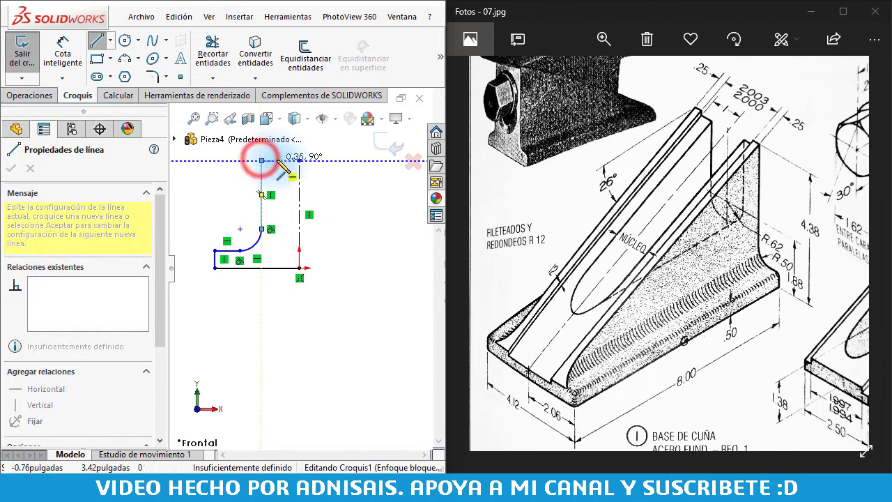
left_click(278, 160)
left_click(278, 200)
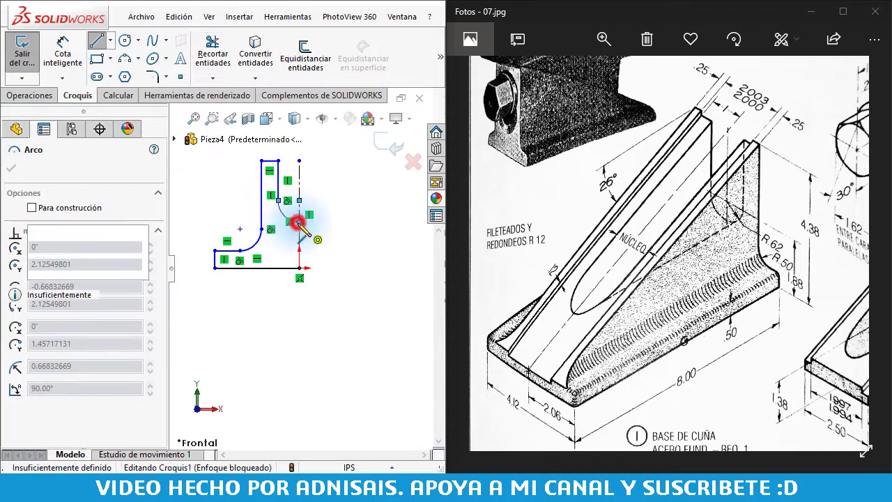
left_click(299, 222)
key("Escape")
Make both loose profile endpoints Coincident with the centre line
left_click(299, 200)
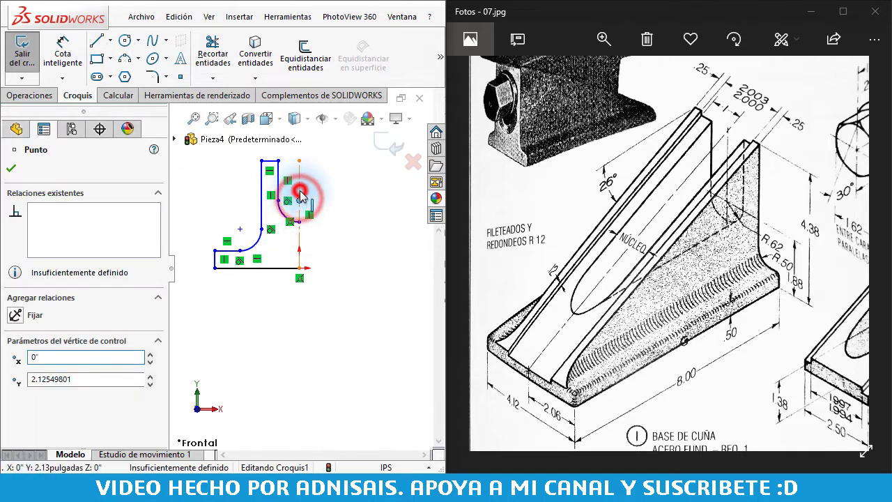
left_click(299, 188)
left_click(300, 200, "ctrl")
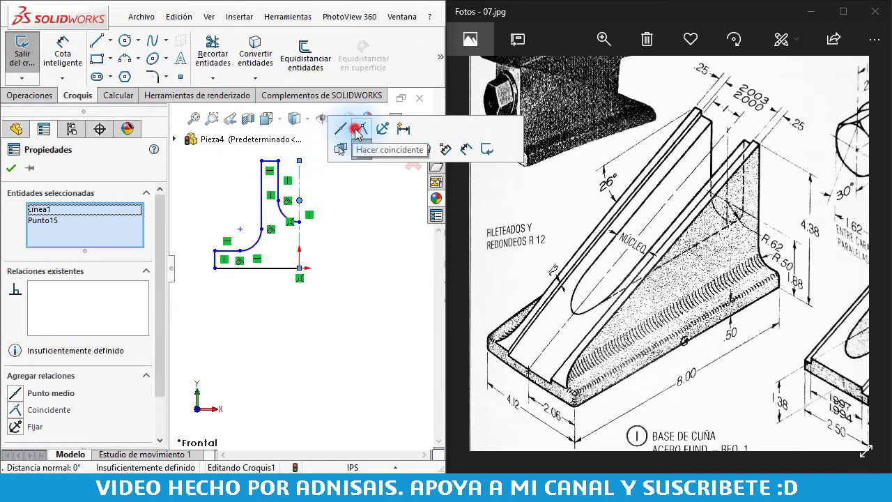
left_click(356, 130)
left_click(334, 185)
left_click(299, 200)
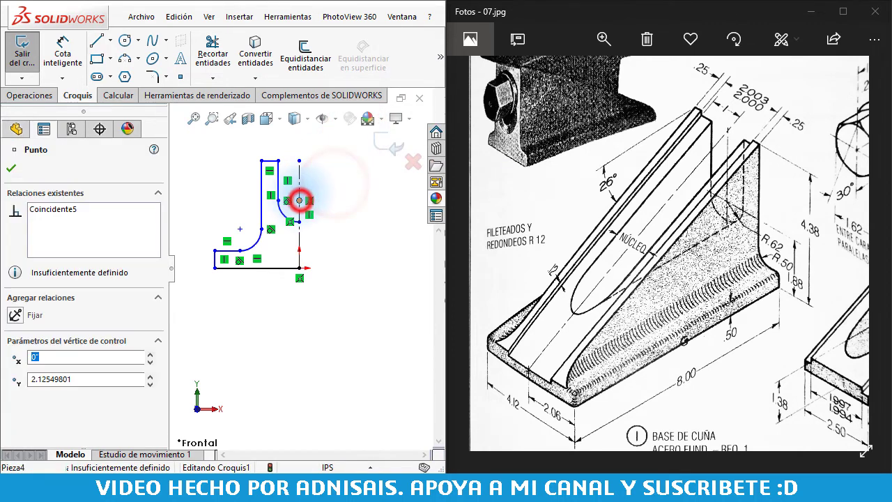
left_click(299, 186)
left_click(299, 200, "ctrl")
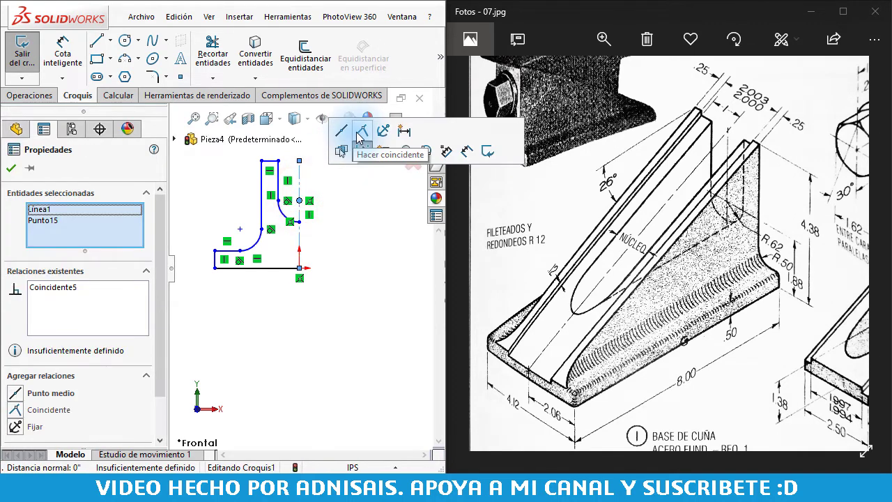
left_click(360, 137)
left_click(331, 248)
Mirror the half profile about the centre line to close the shape
left_click_drag(261, 202, 253, 211)
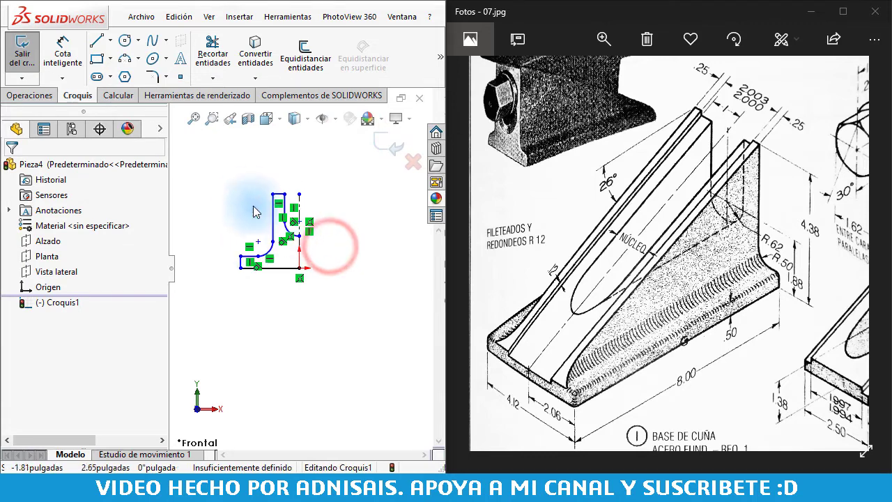
left_click_drag(215, 163, 334, 301)
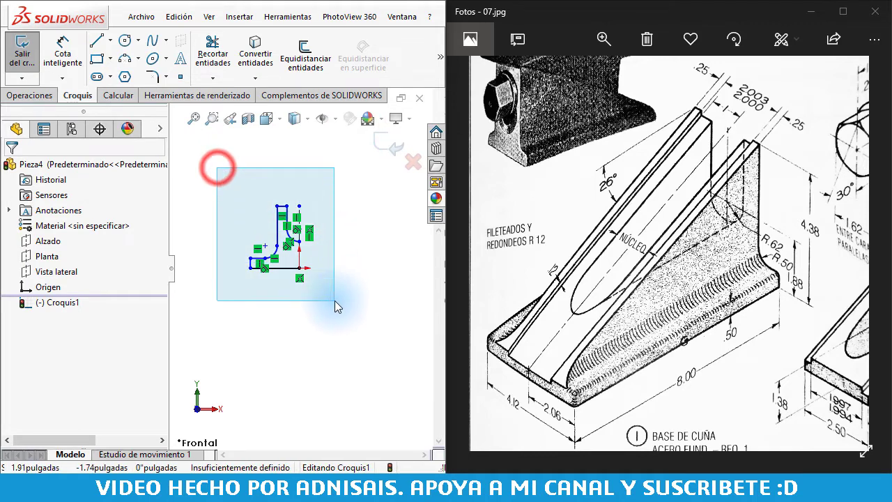
left_click(437, 73)
left_click(412, 96)
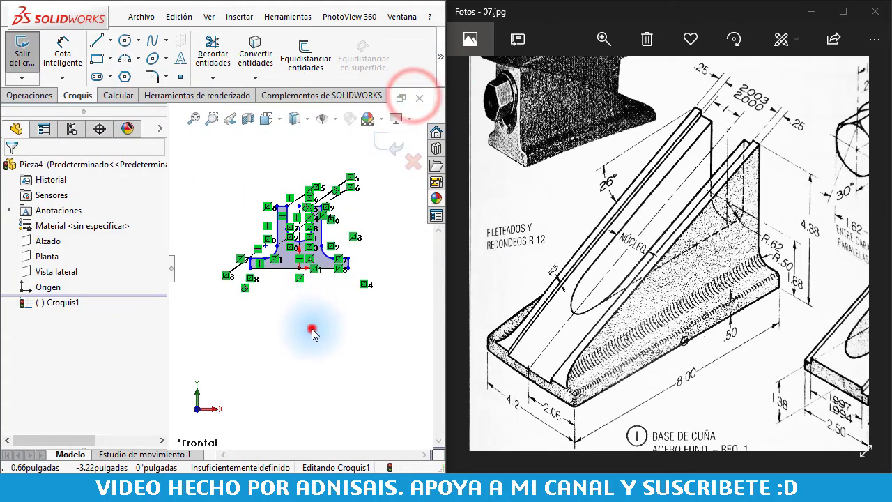
scroll(310, 331, "down", 2)
Dimension the base width to 4 1/8" and the overall height to 4 3/8"
left_click(61, 54)
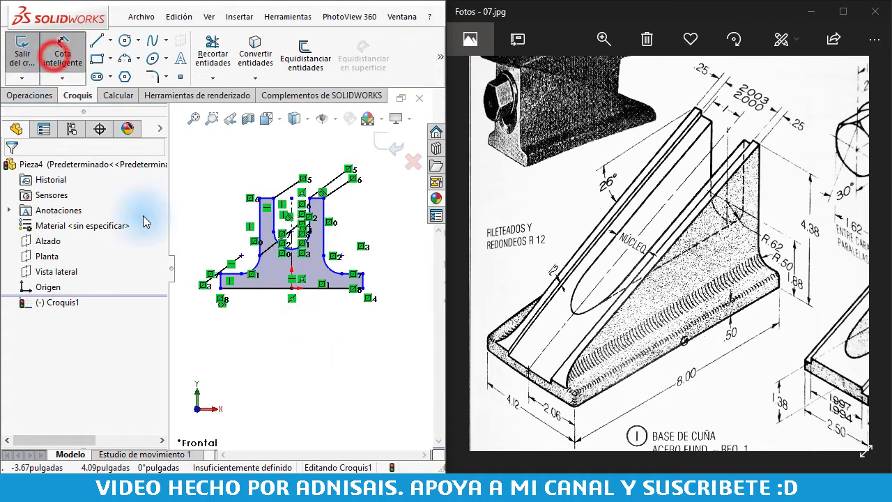
left_click(271, 294)
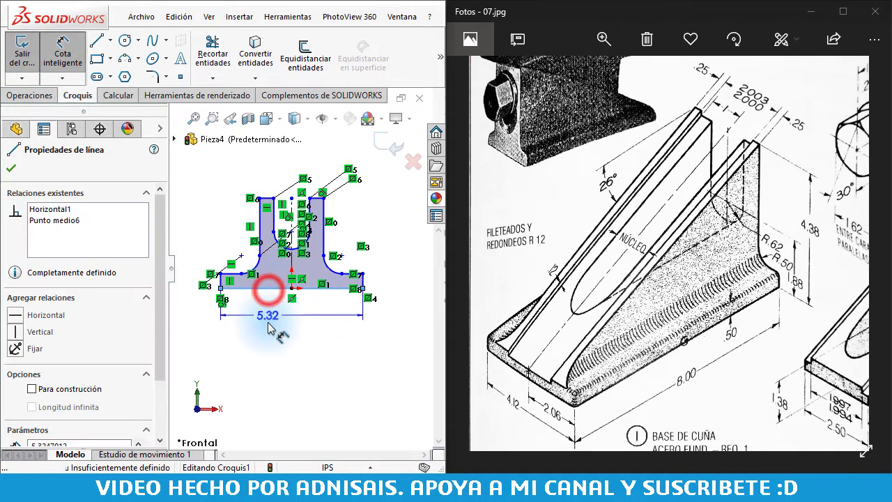
left_click(274, 342)
type("4 1/8")
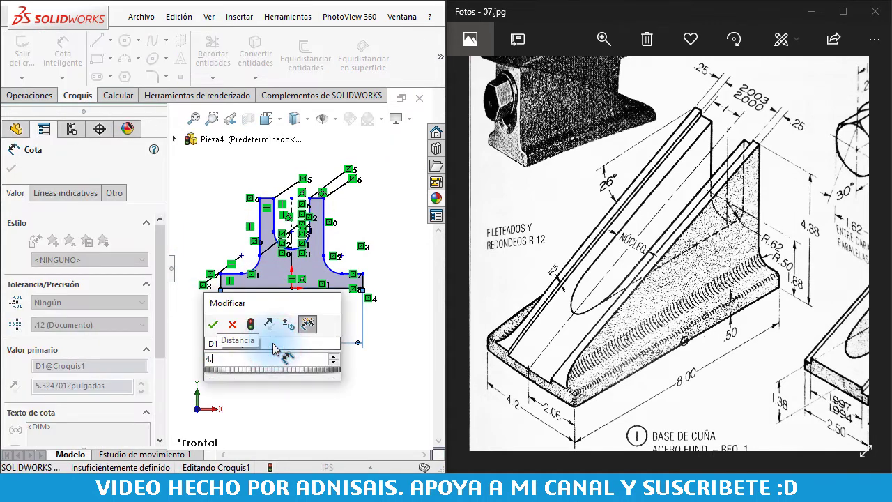
key("Return")
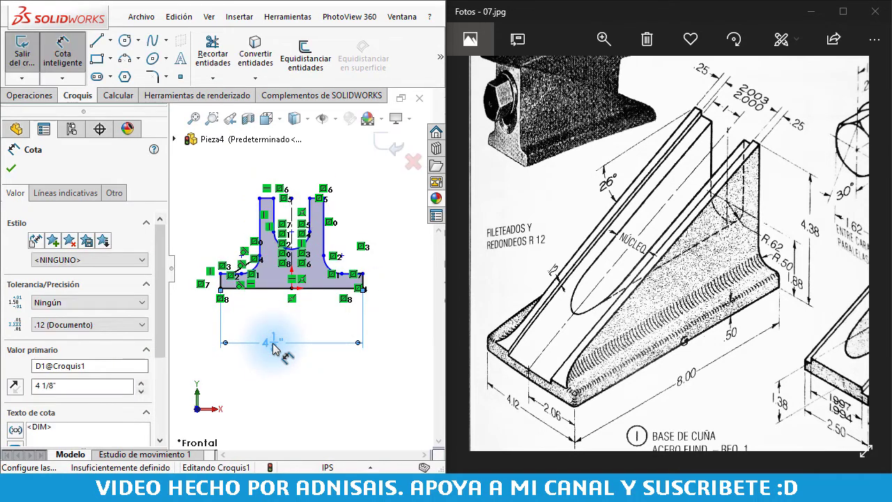
left_click(217, 198)
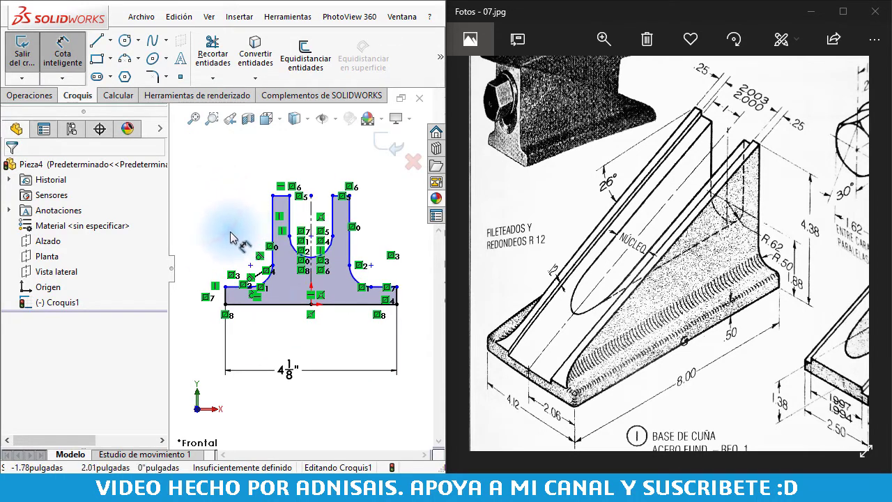
left_click_drag(279, 312, 282, 195)
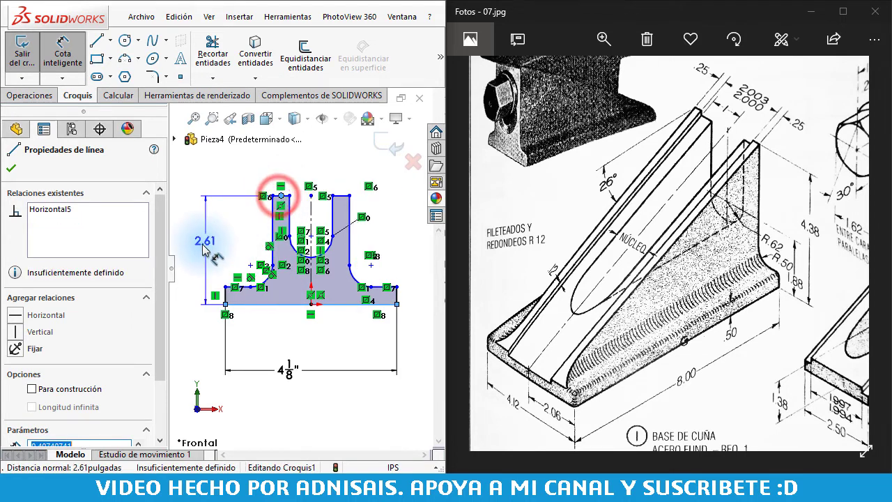
left_click(199, 244)
type("4.")
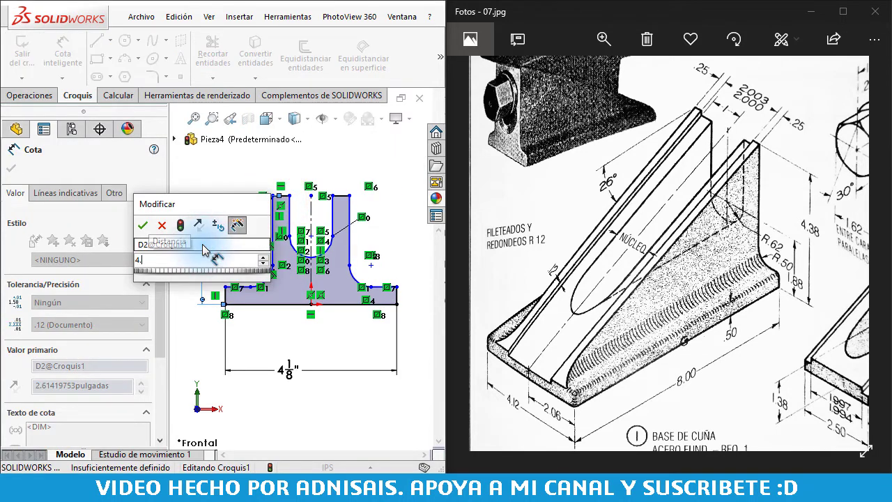
type("38")
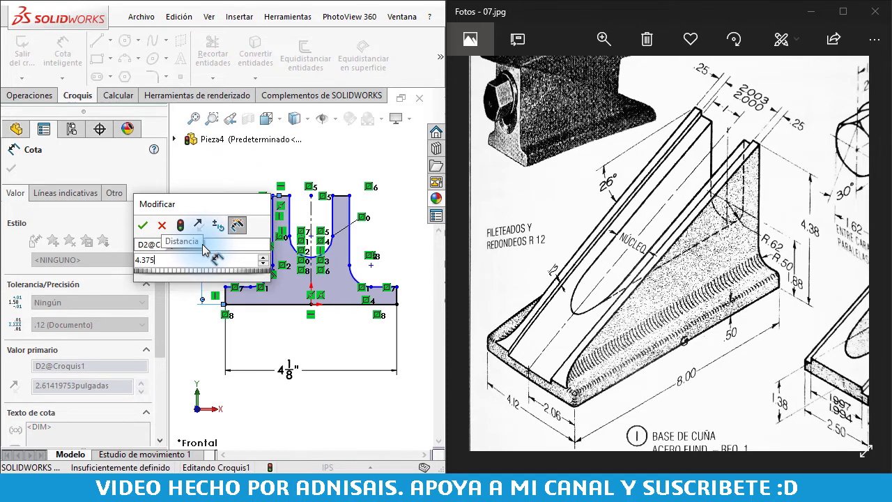
key("Return")
scroll(294, 268, "up", 2)
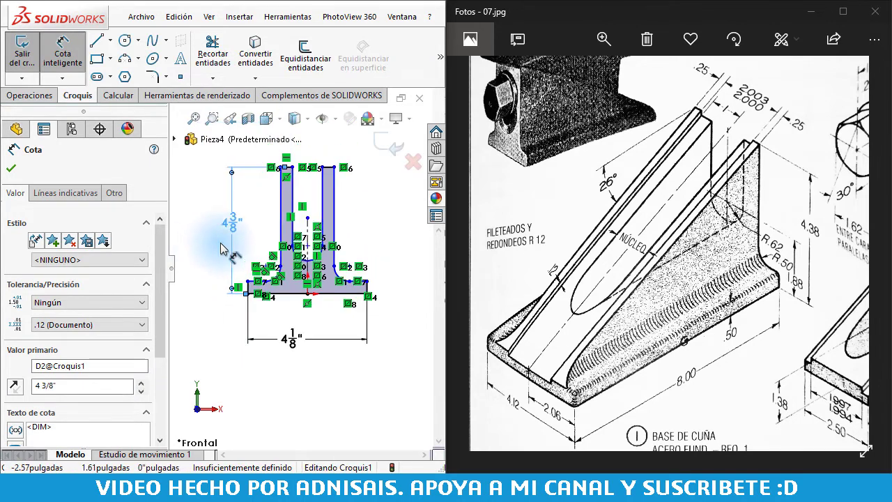
scroll(367, 264, "down", 1)
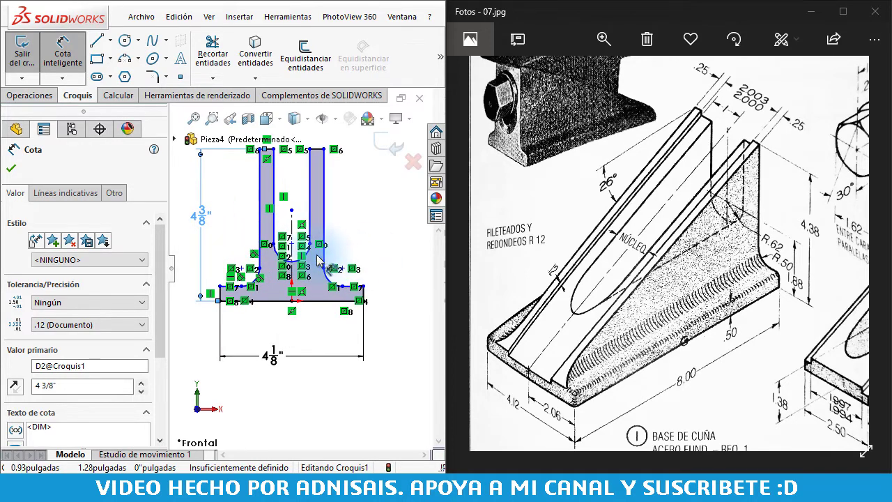
Add a 1 7/8" vertical height and an R5/8" inner fillet radius
left_click(291, 244)
left_click(313, 299)
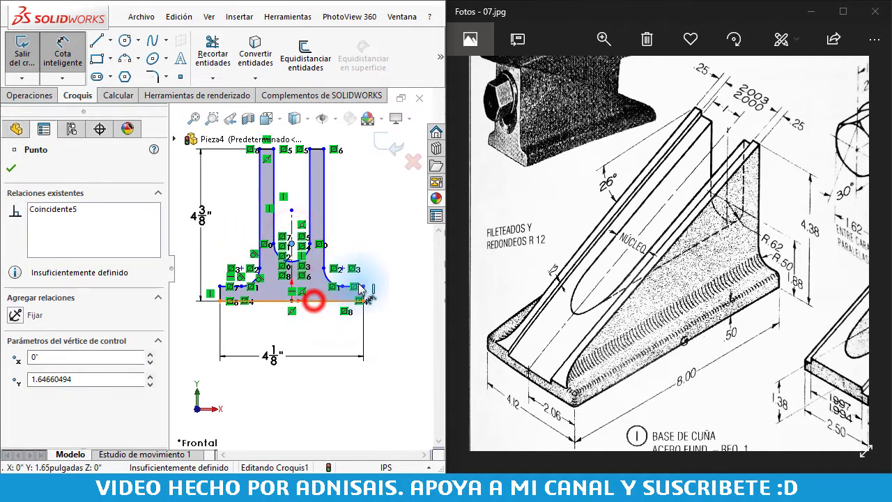
left_click(410, 273)
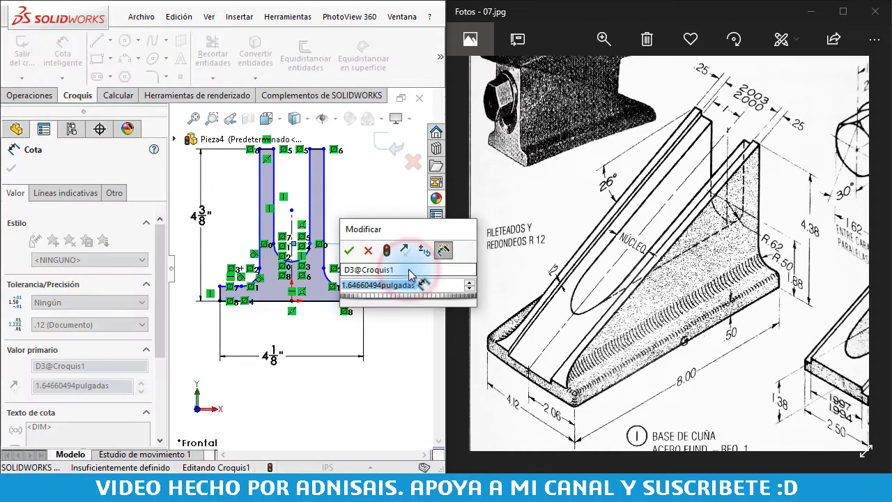
type("1.875")
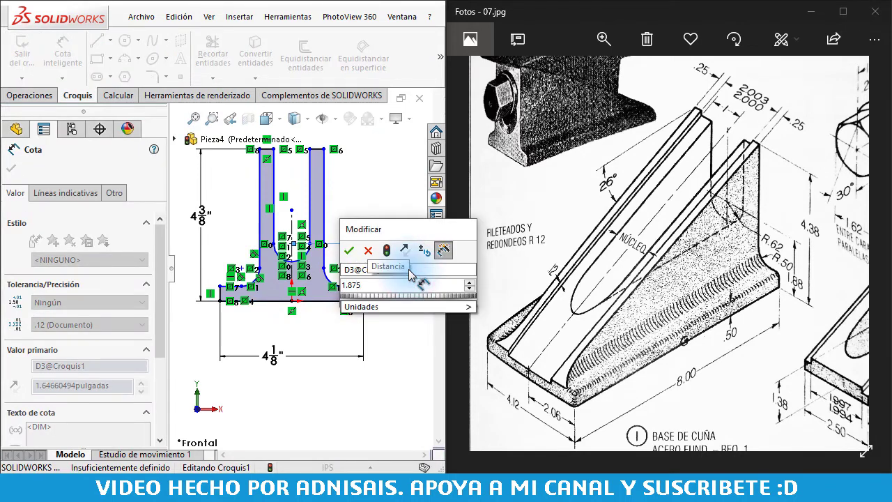
key("Return")
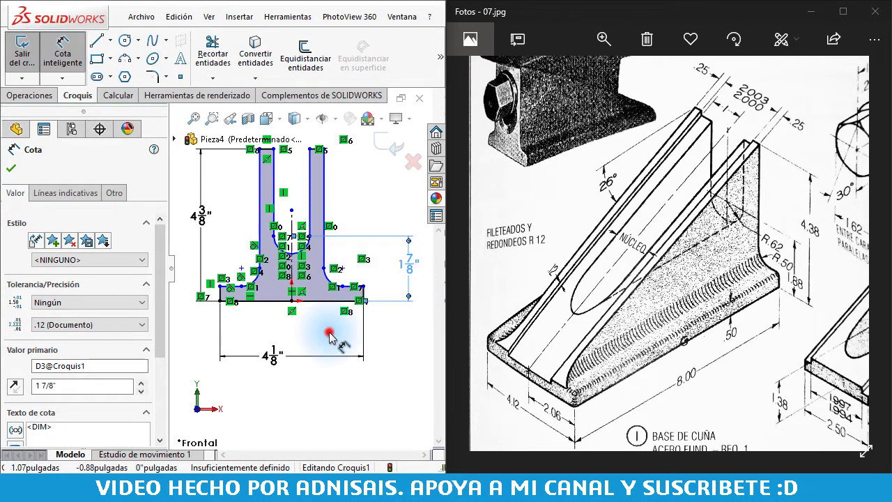
left_click(330, 336)
scroll(296, 288, "down", 1)
left_click(310, 237)
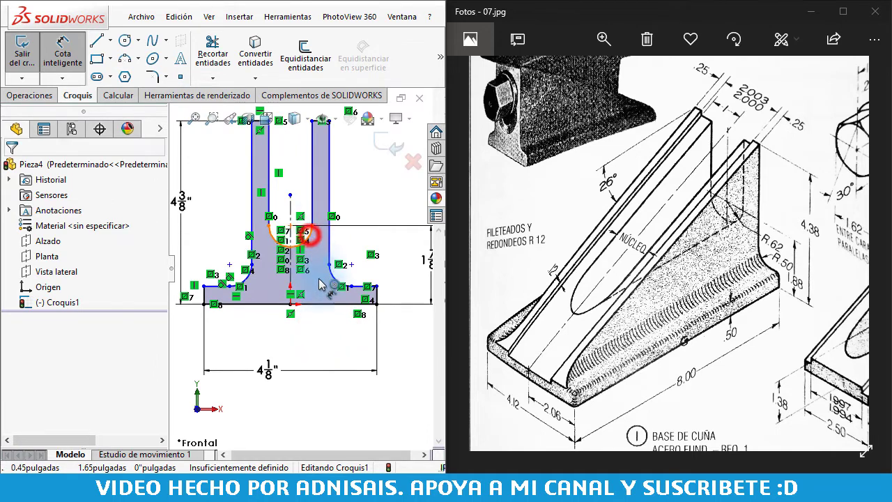
left_click(341, 332)
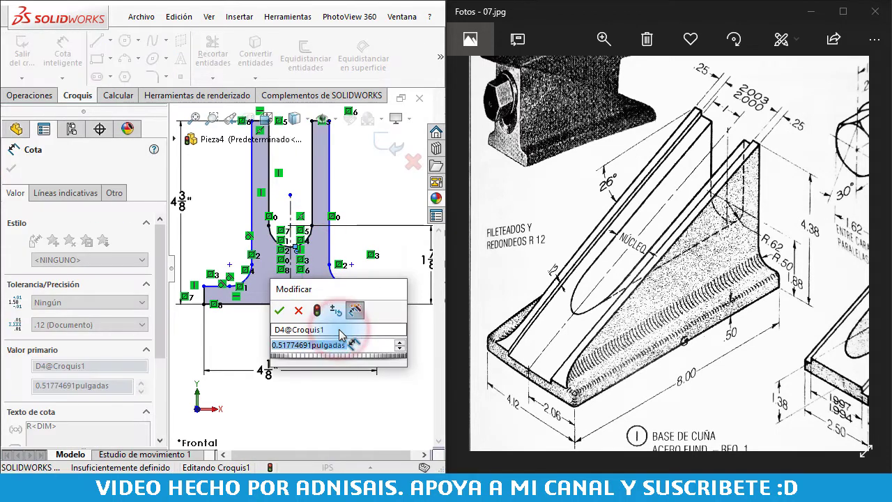
type(".5/8")
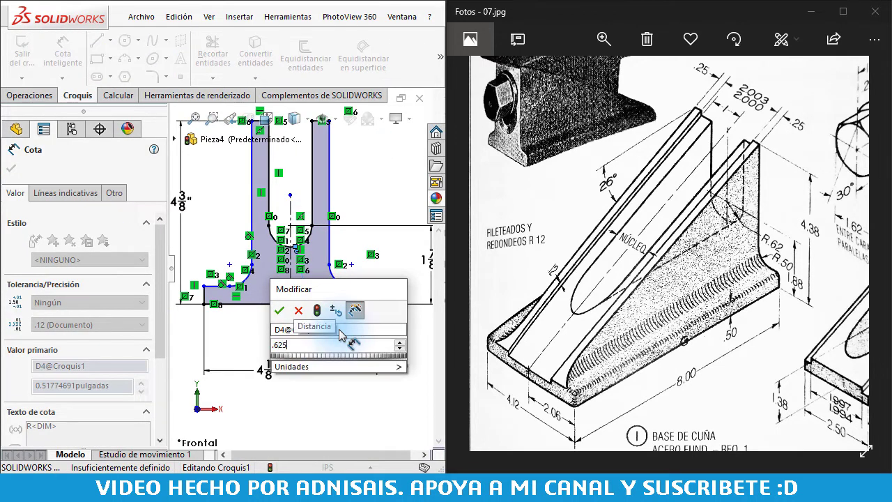
key("Return")
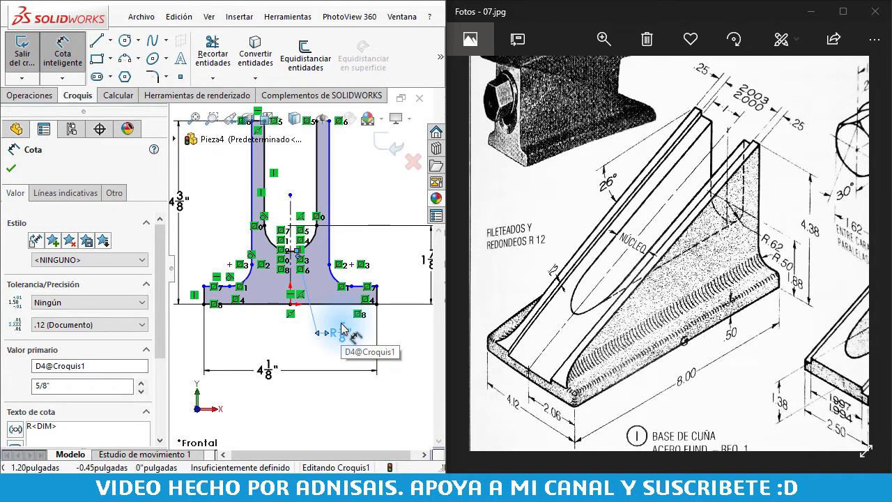
scroll(328, 313, "up", 1)
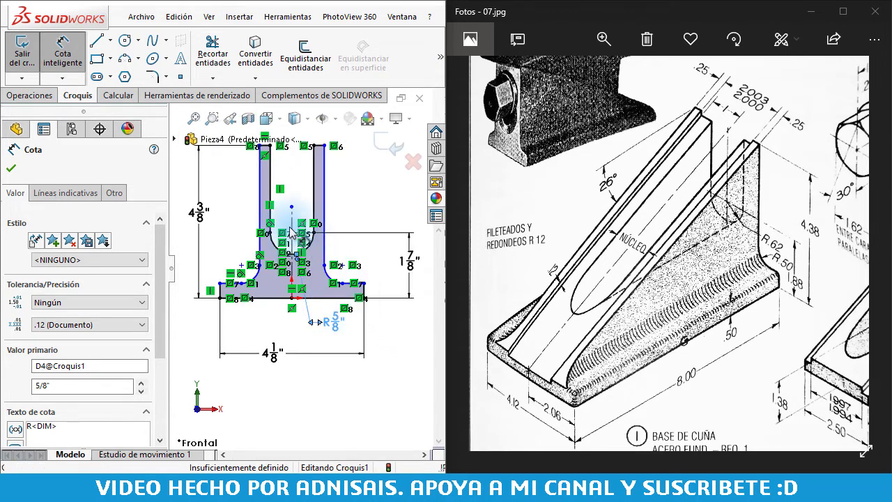
scroll(265, 233, "up", 1)
scroll(248, 225, "down", 1)
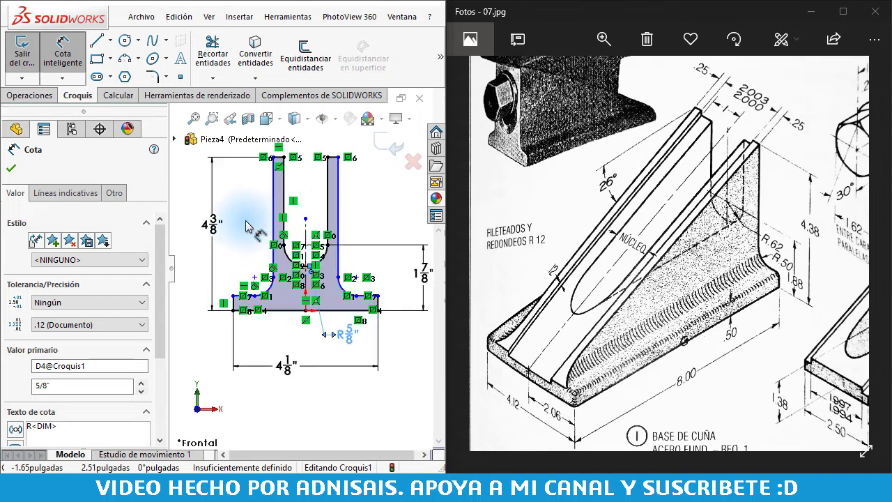
scroll(317, 282, "down", 1)
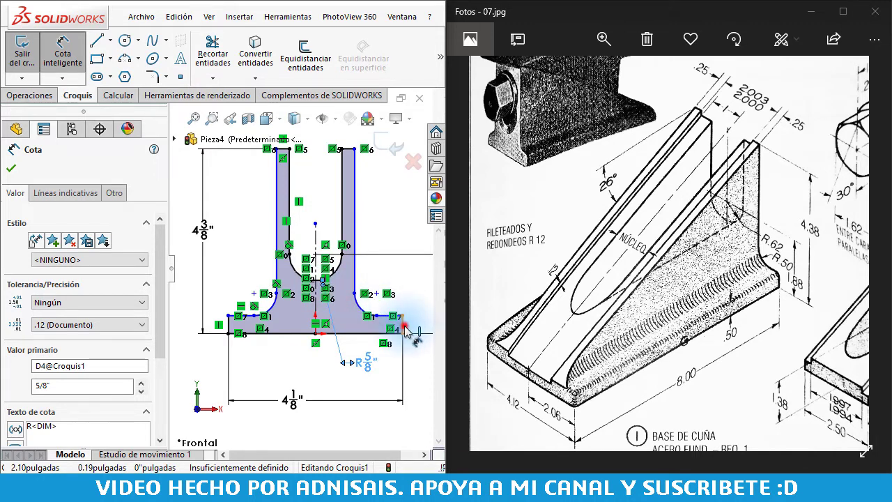
Set the base lip thickness to 1/2" and the outer fillet radius to R1/2"
left_click(407, 331)
left_click(416, 361)
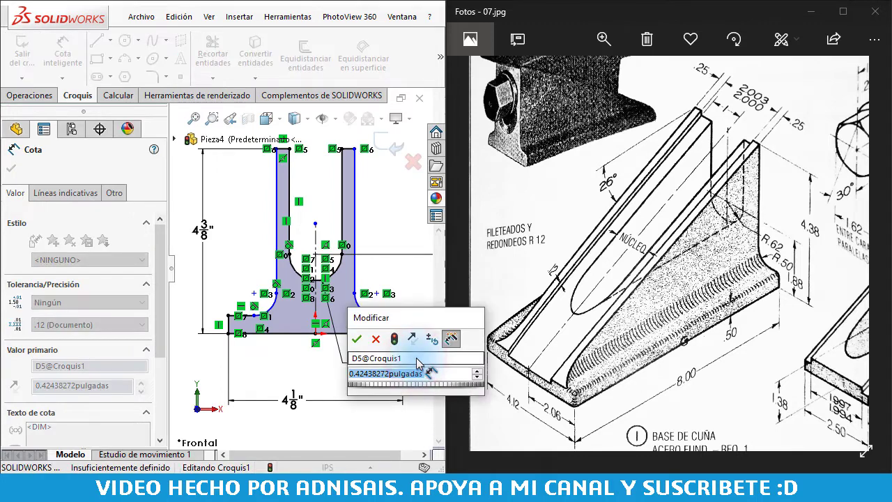
type("1/2")
key("Return")
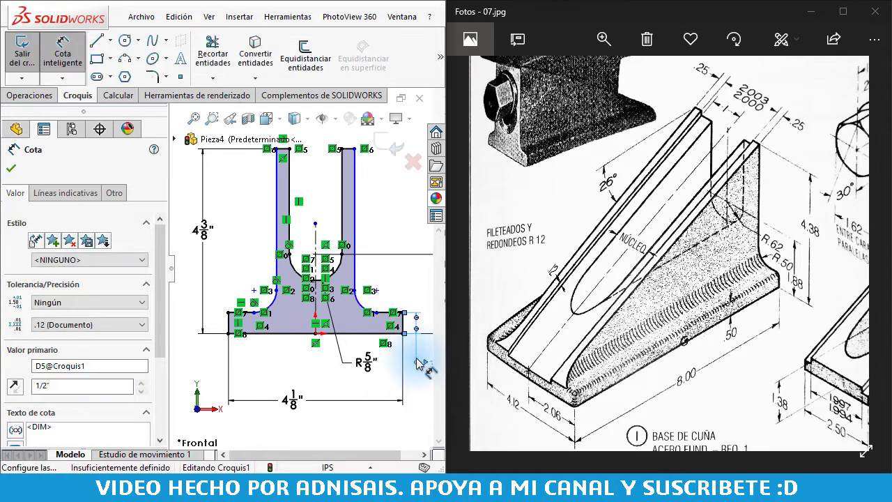
scroll(355, 293, "down", 2)
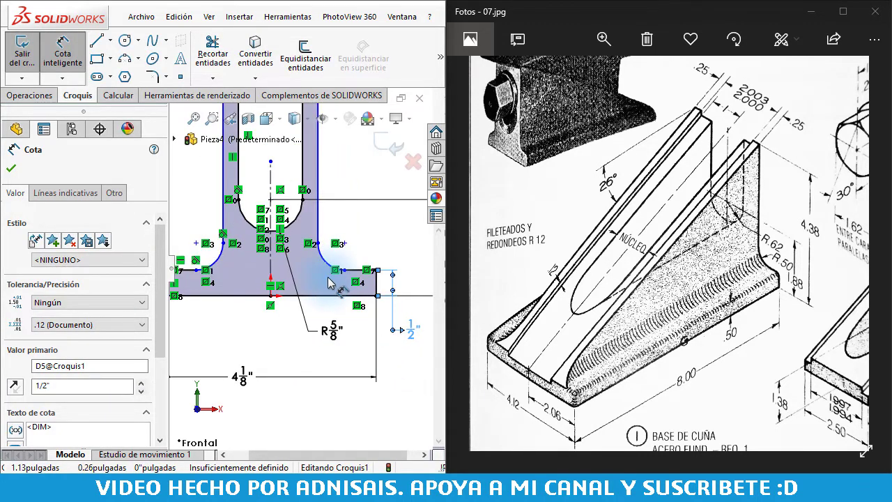
left_click(323, 265)
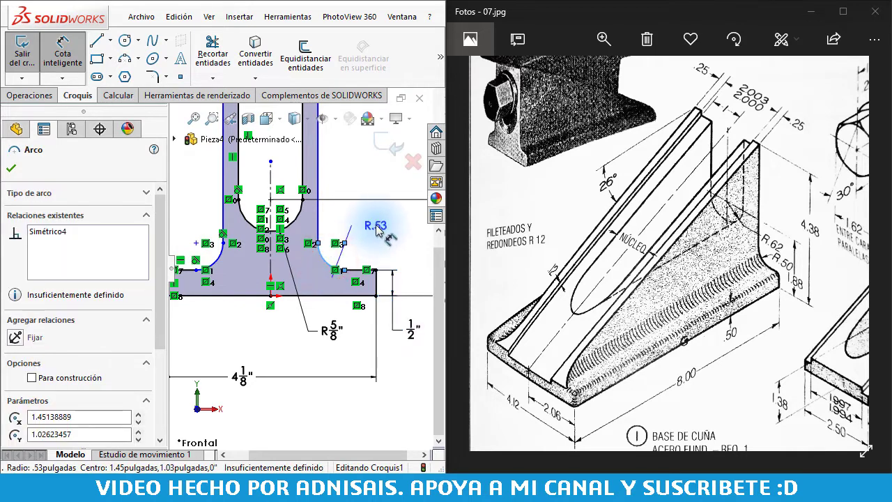
left_click(386, 232)
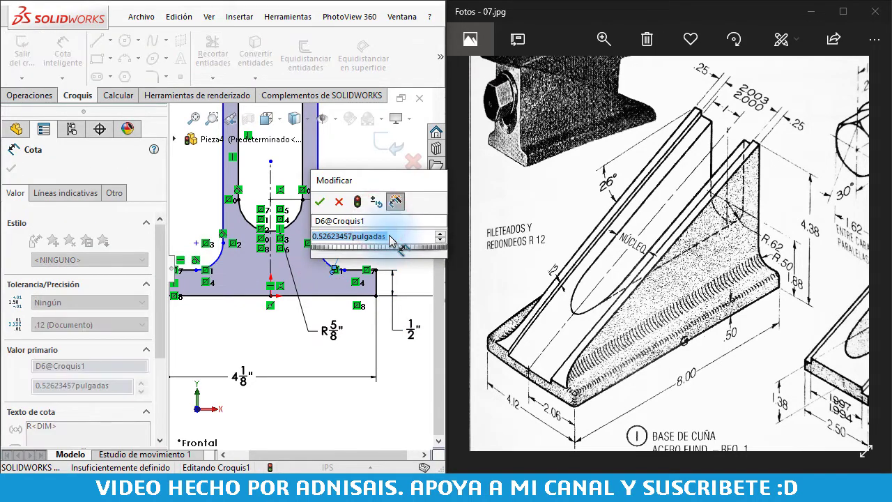
type(".5")
key("Return")
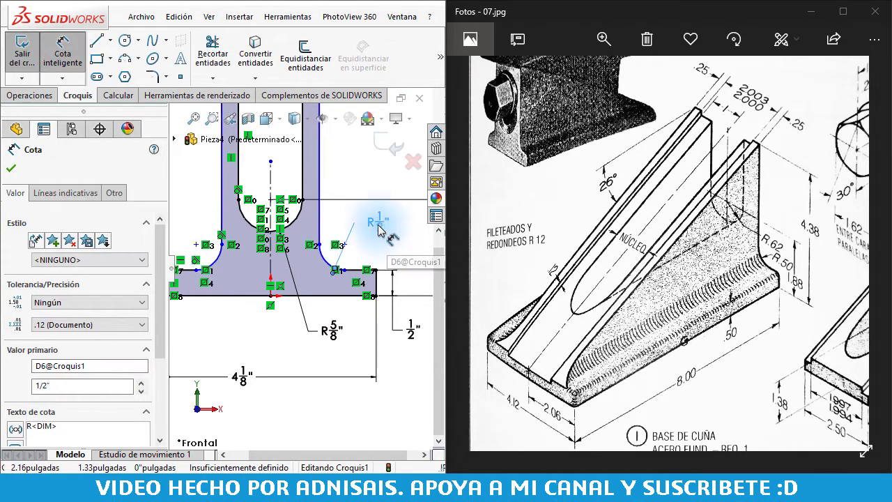
left_click(377, 223)
left_click(409, 255)
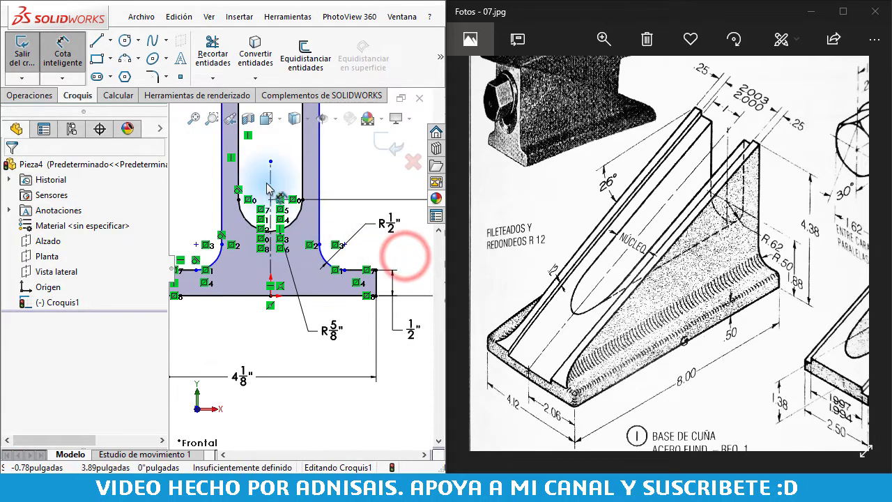
key("f")
scroll(265, 183, "down", 2)
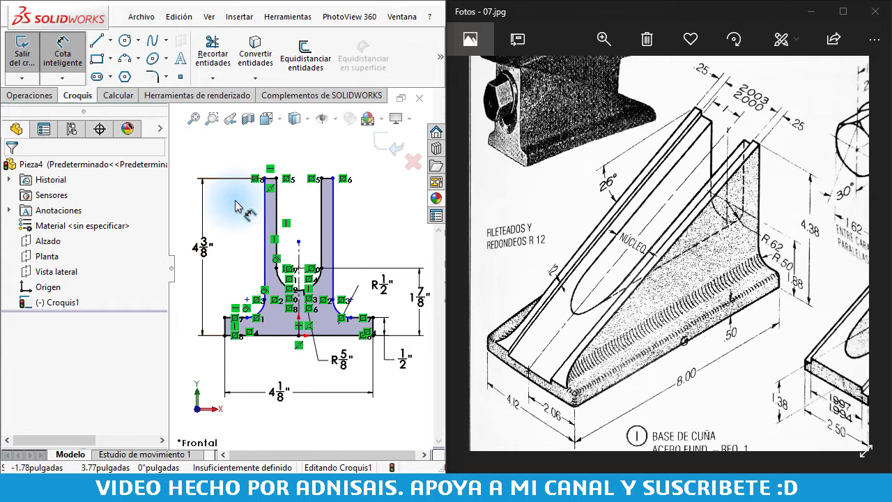
Dimension the distance between the two uprights to 2 1/2", fully defining the sketch
left_click(265, 210)
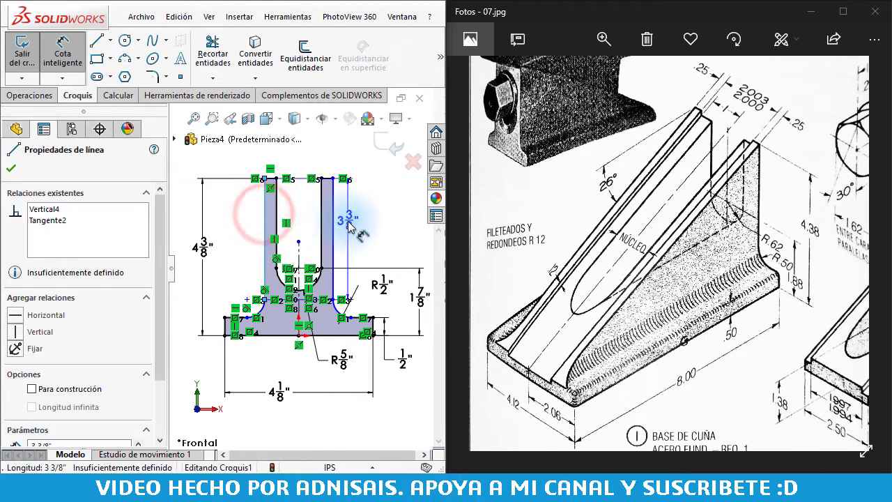
left_click(334, 225)
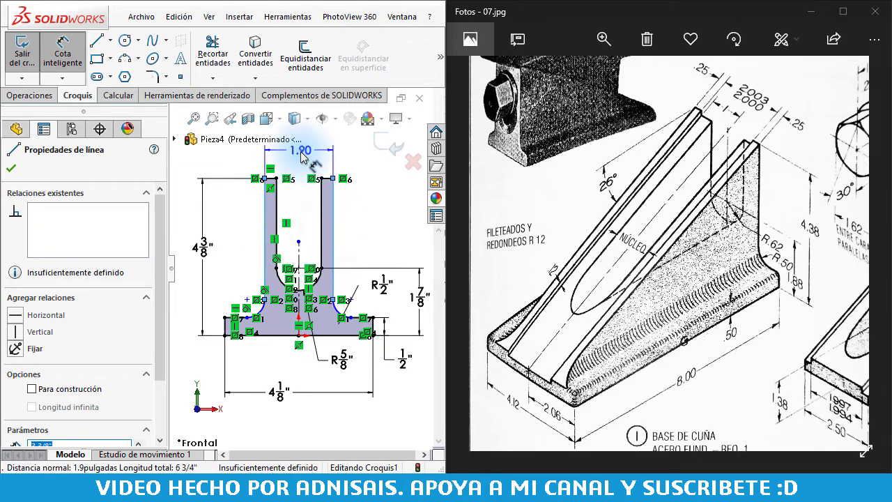
left_click(301, 156)
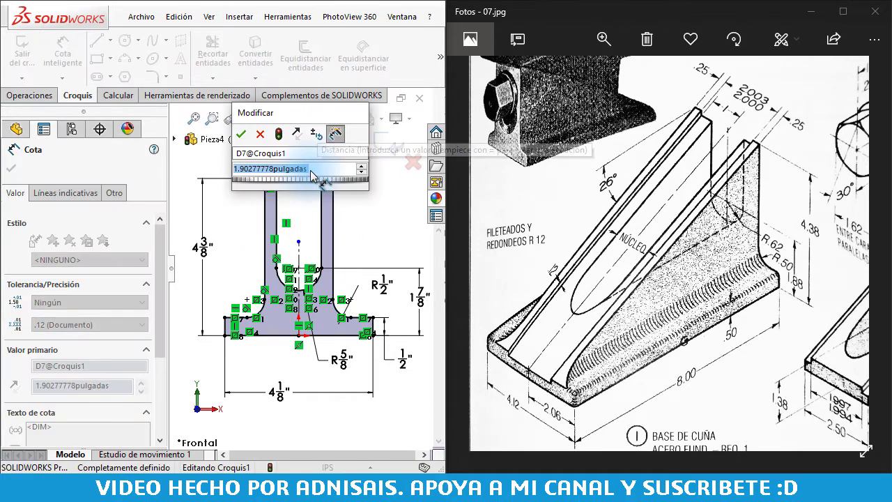
type("2.5")
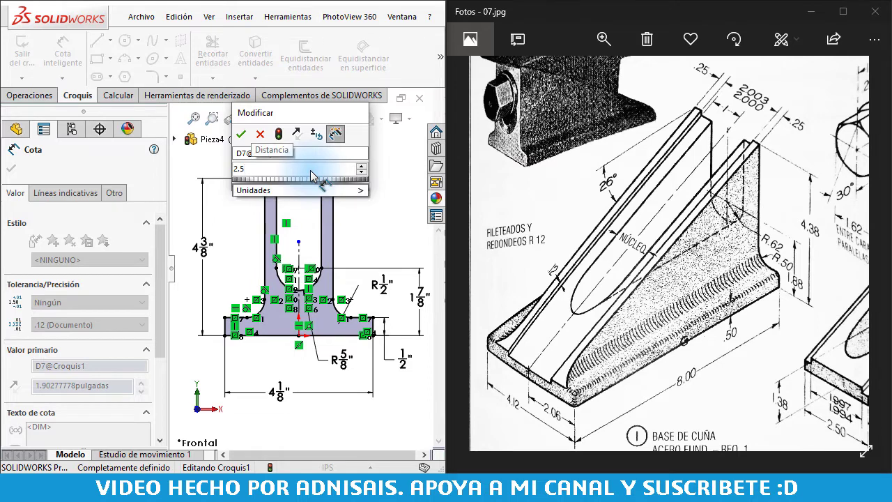
key("Return")
key("Escape")
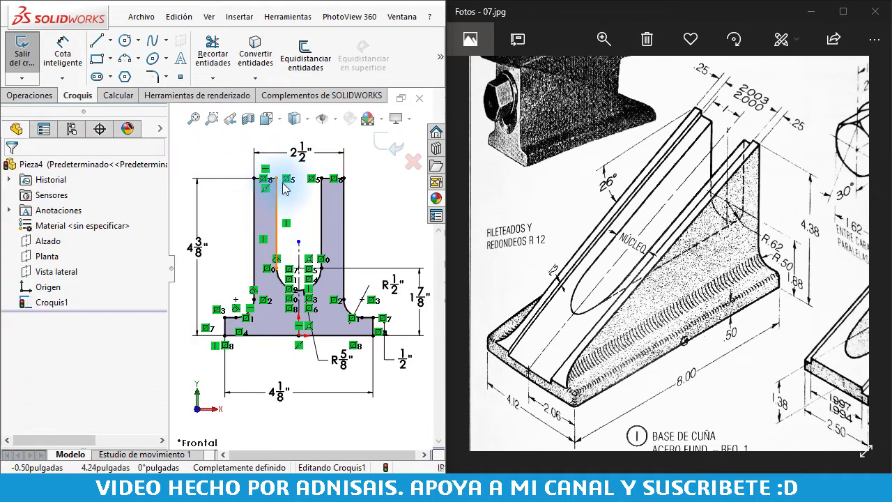
Extrude the profile sketch 8" into a solid base
left_click(28, 96)
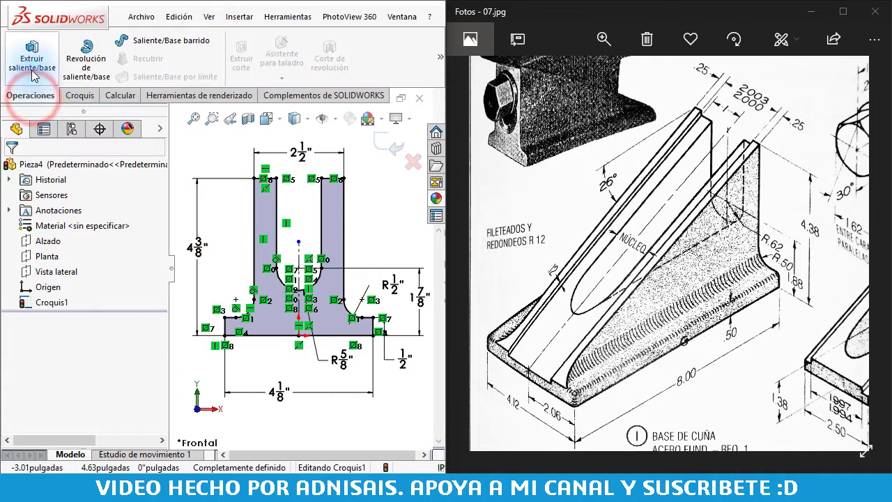
left_click(31, 66)
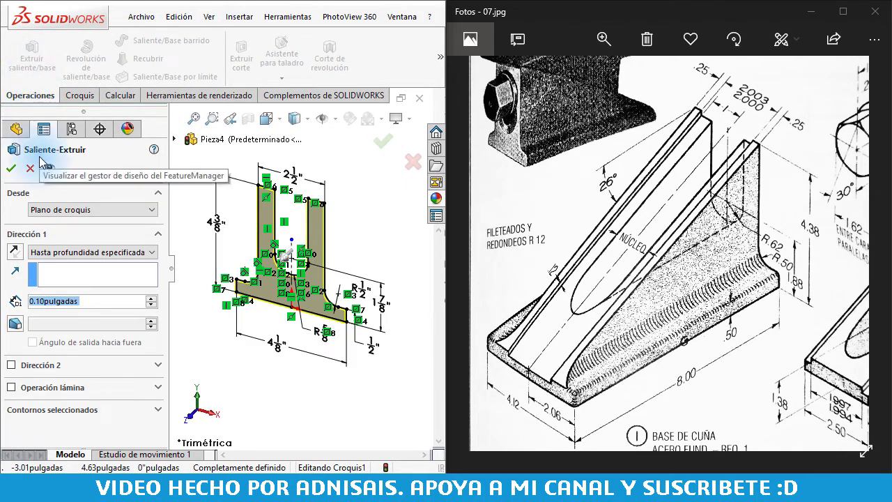
type("8\"")
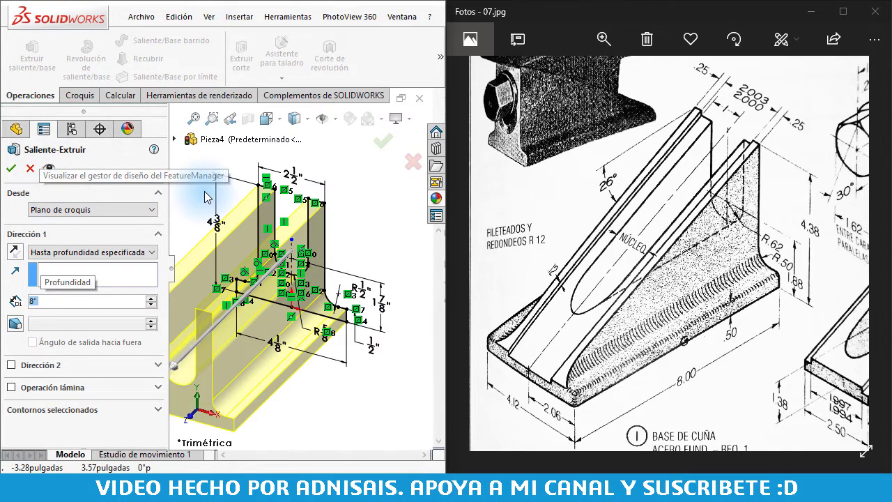
key("Return")
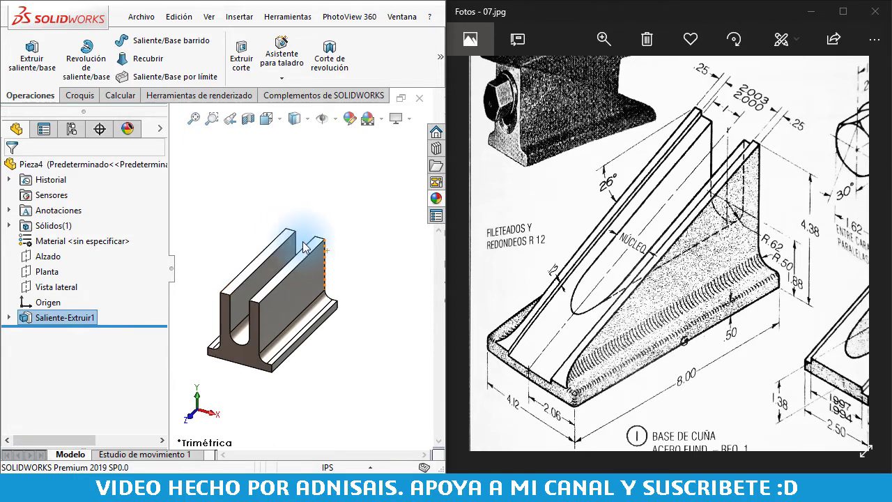
mouse_move(309, 235)
middle_mouse_down()
mouse_move(281, 228)
mouse_move(277, 213)
mouse_move(271, 221)
middle_mouse_up()
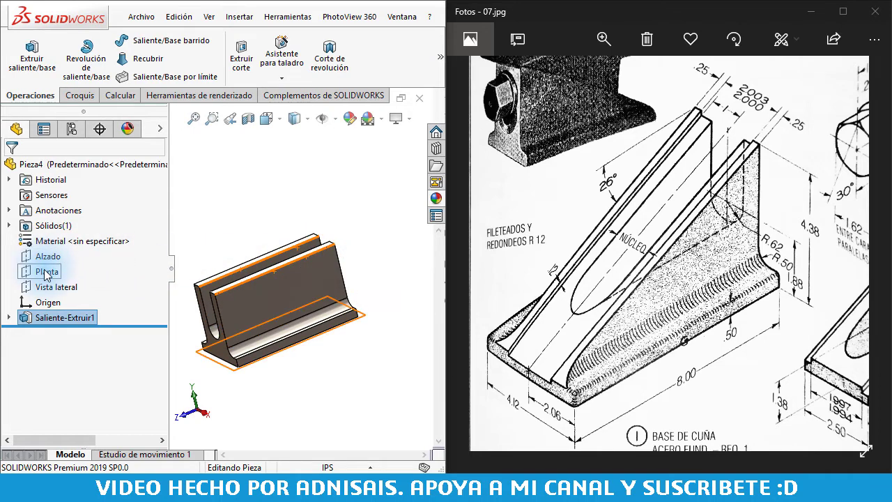
On the Vista lateral plane, draw a line from the part's top-right corner to its left edge
left_click(43, 286)
left_click(54, 257)
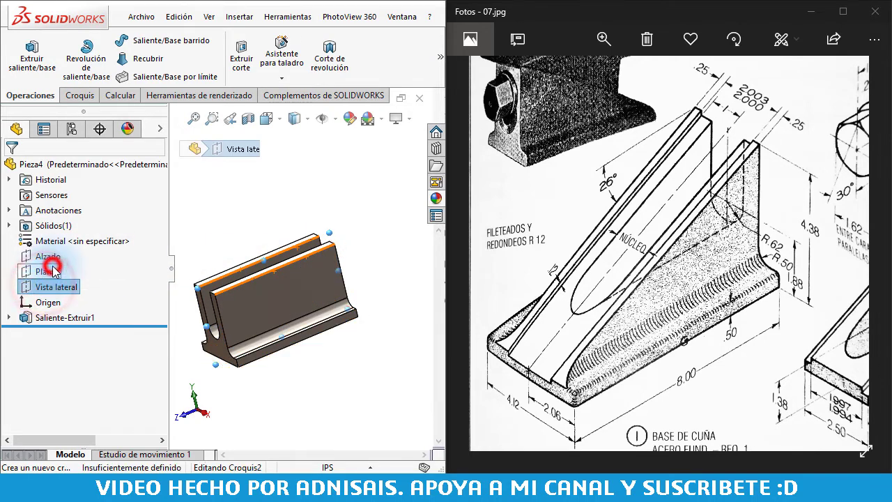
left_click(293, 207)
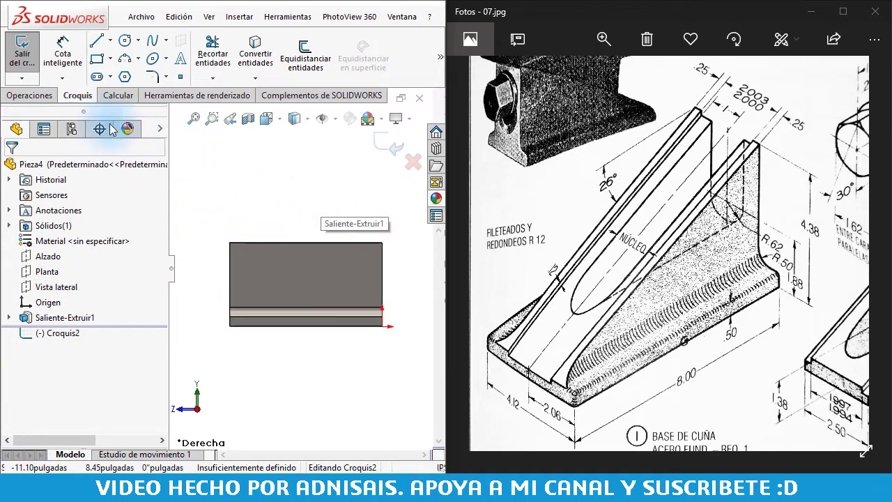
left_click(96, 40)
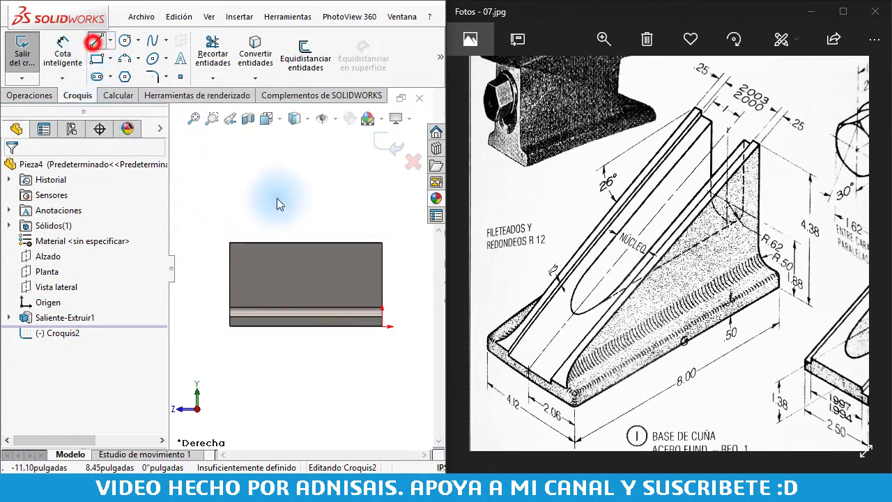
left_click(382, 243)
left_click(230, 280)
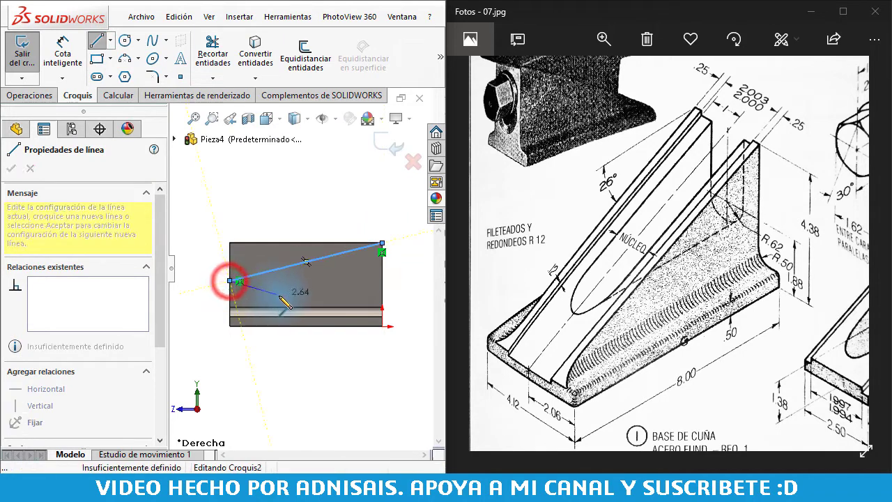
key("Escape")
Fix the sloped line at 26° to the part's top edge
left_click(70, 52)
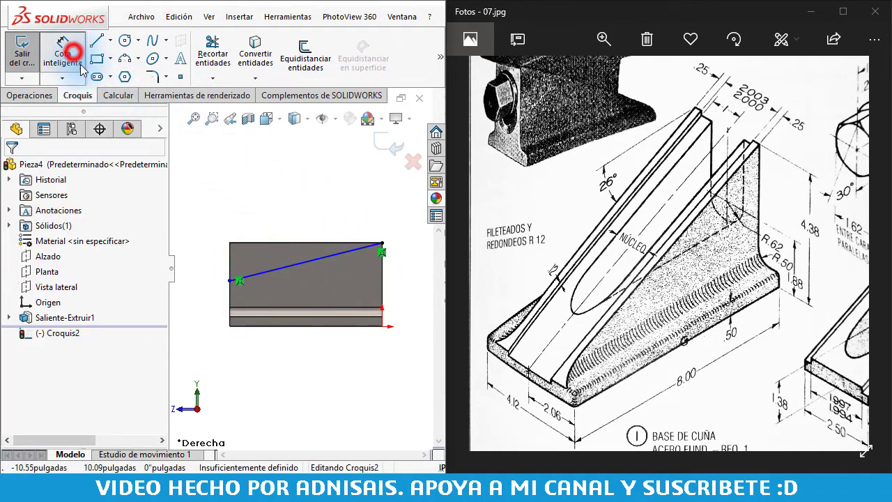
left_click(303, 241)
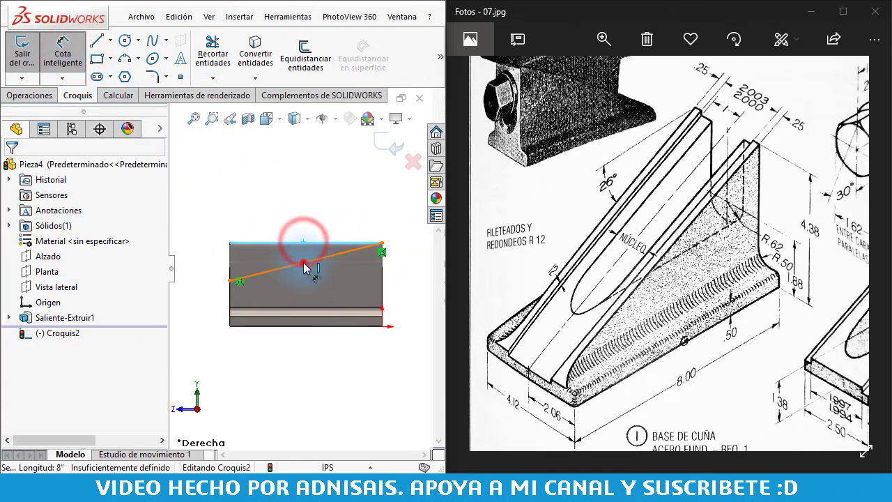
left_click(307, 259)
left_click(282, 257)
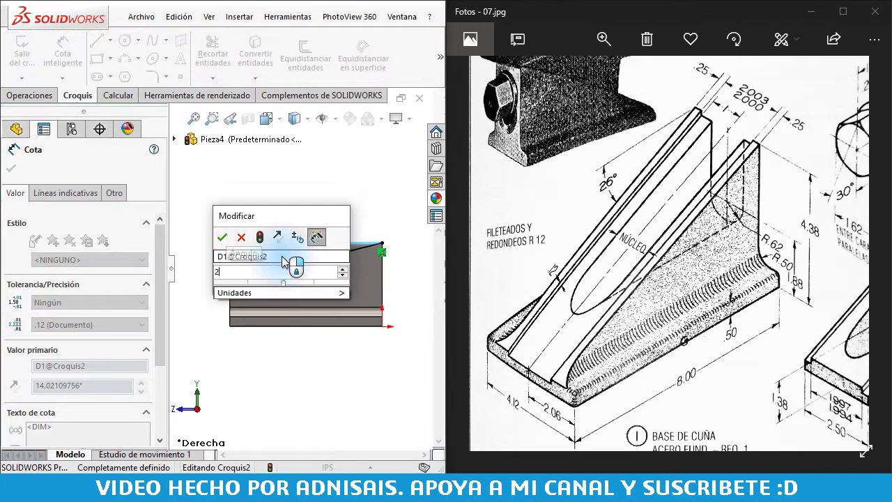
type("26")
key("Return")
key("Escape")
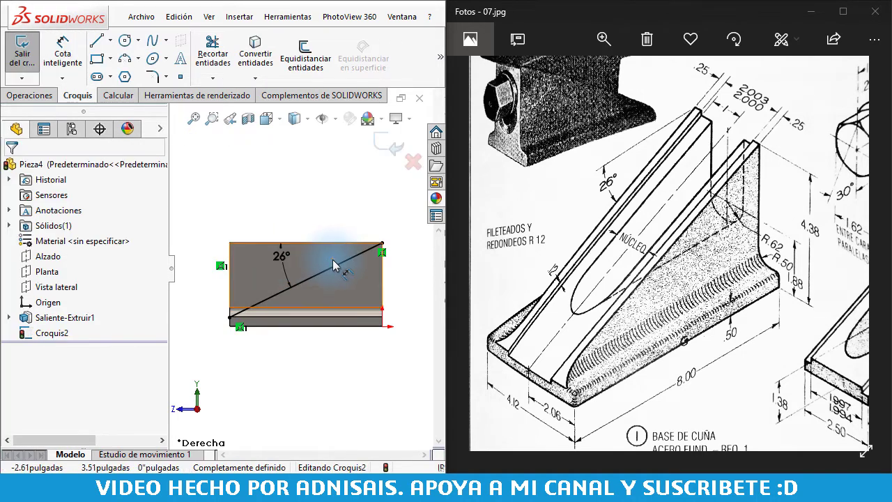
middle_click_drag(319, 209, 355, 236)
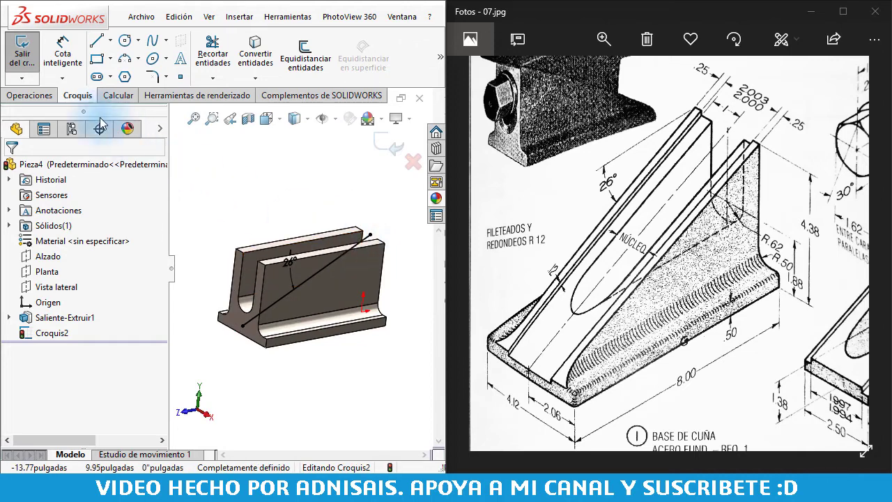
left_click(29, 96)
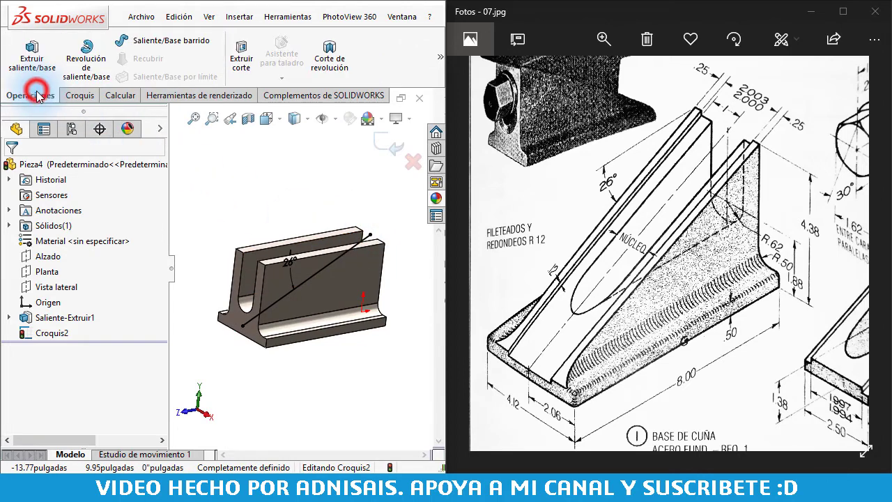
Extrude-cut through all in both directions with the cut side flipped, removing material above the line
left_click(241, 52)
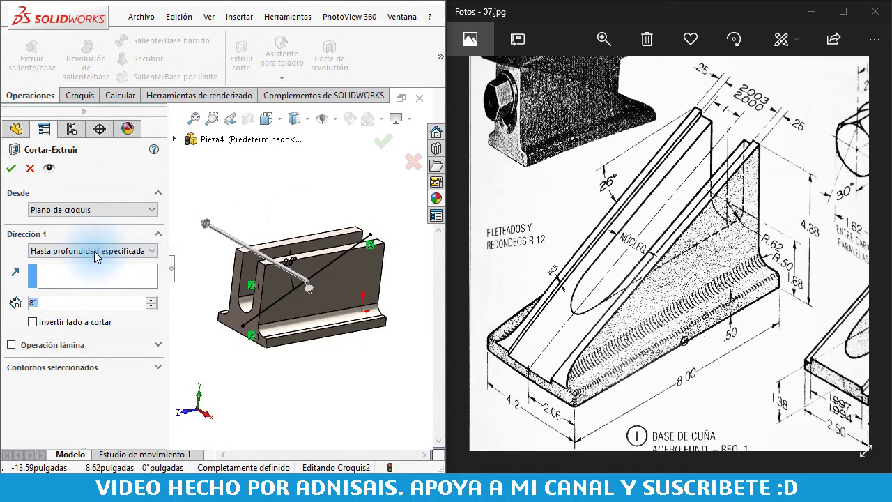
left_click(89, 250)
left_click(86, 281)
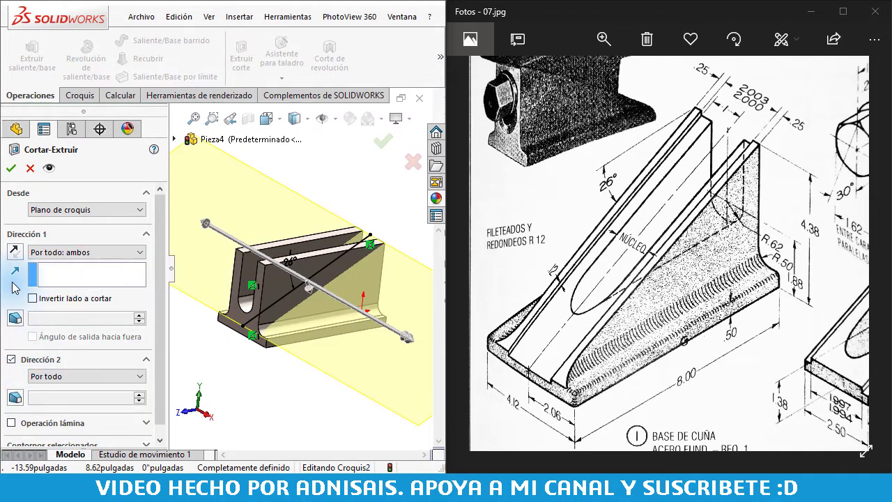
left_click(20, 255)
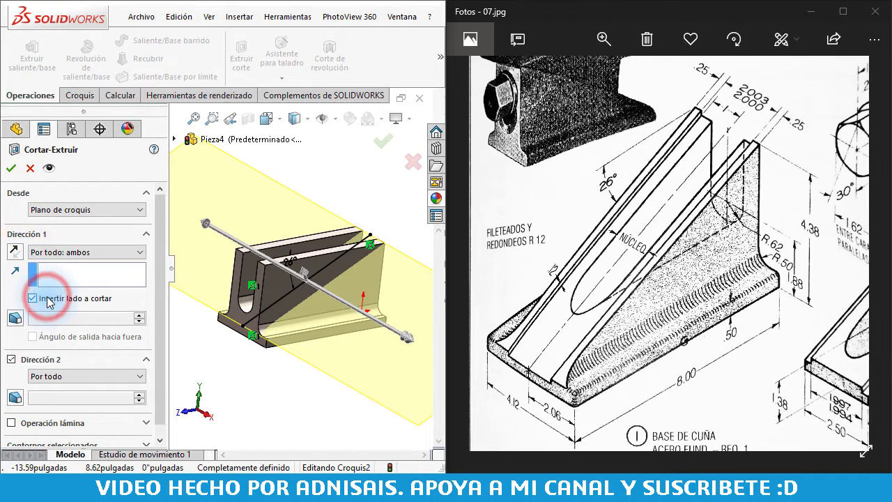
middle_click_drag(257, 279, 280, 287)
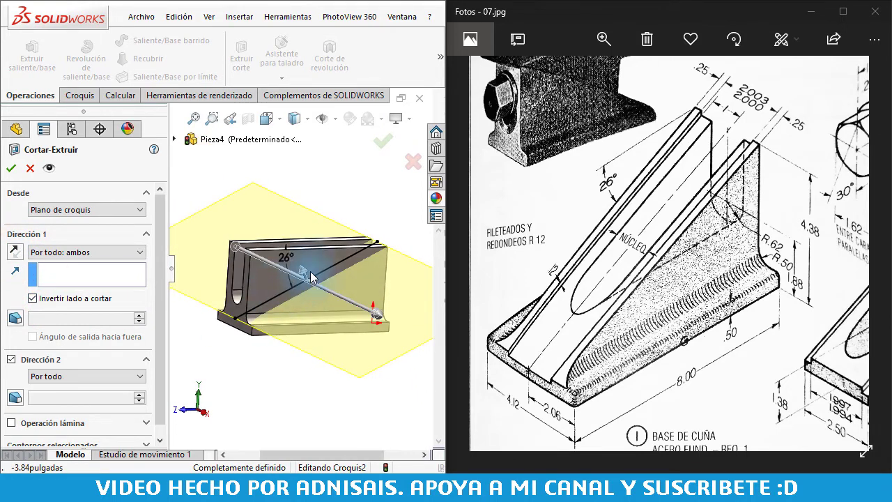
left_click(10, 168)
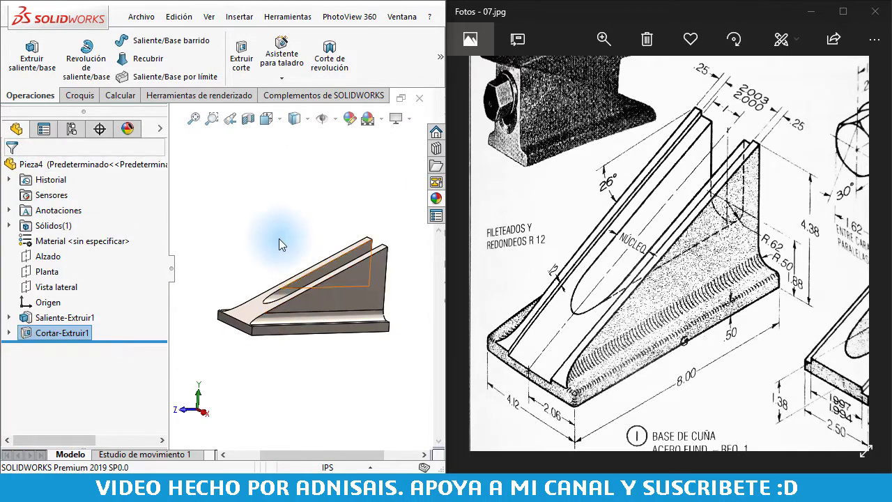
left_click(268, 216)
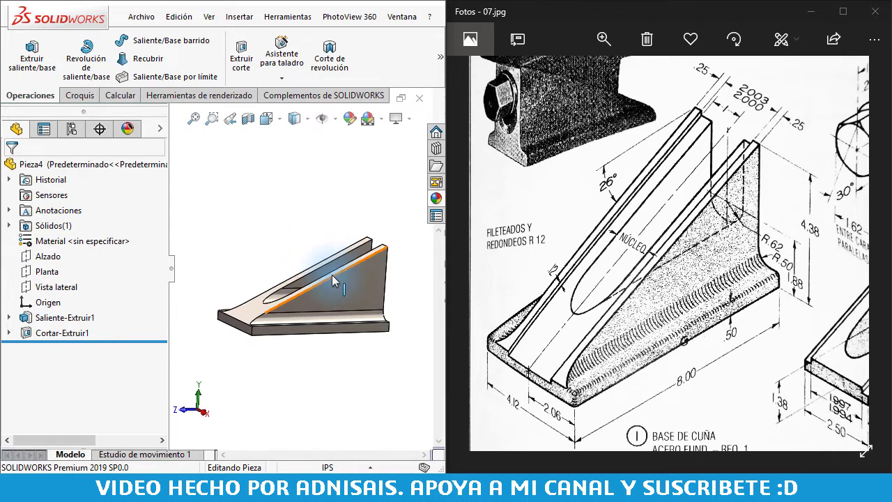
Start a new sketch on the wedge's sloped top face from an isometric view
key("ctrl+7")
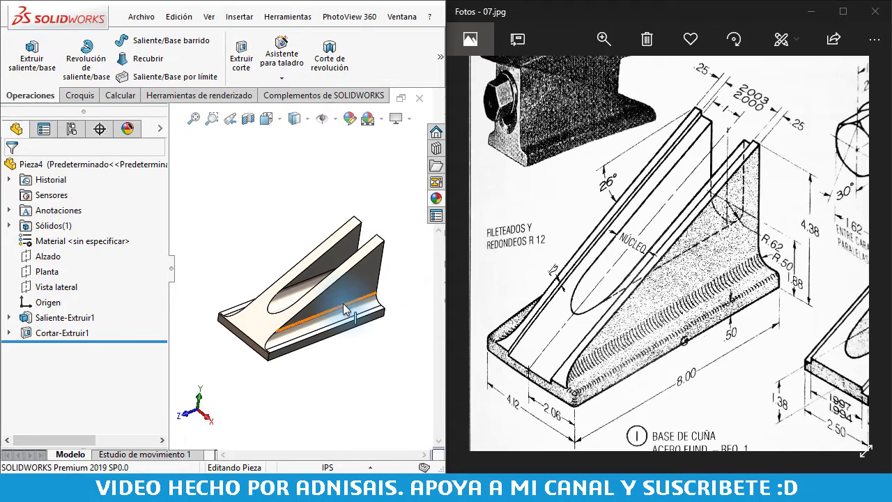
scroll(342, 282, "down", 3)
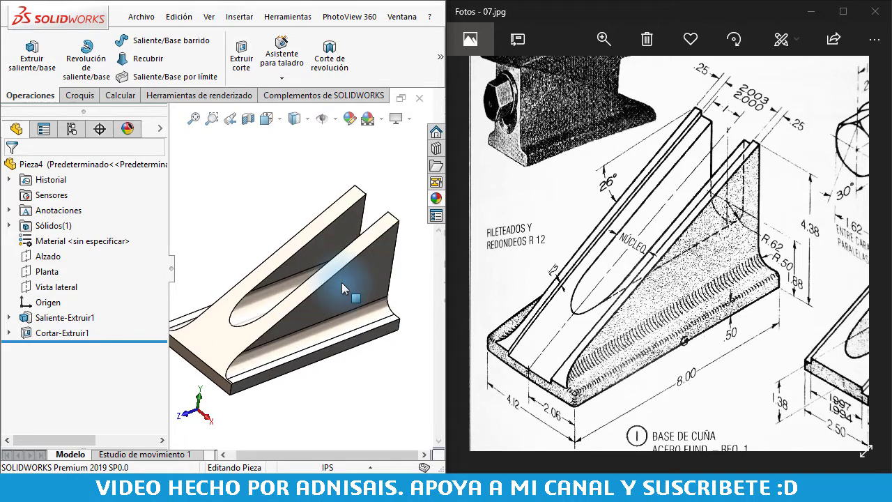
left_click(308, 234)
left_click(365, 190)
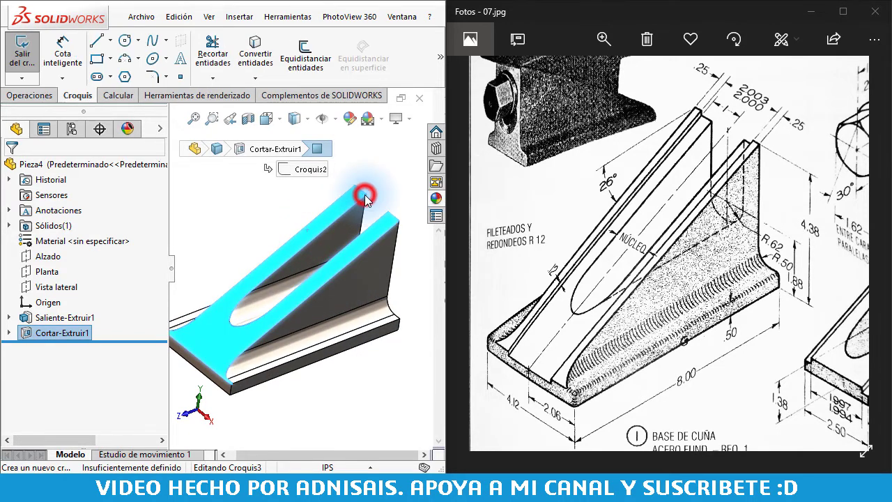
scroll(272, 230, "up", 3)
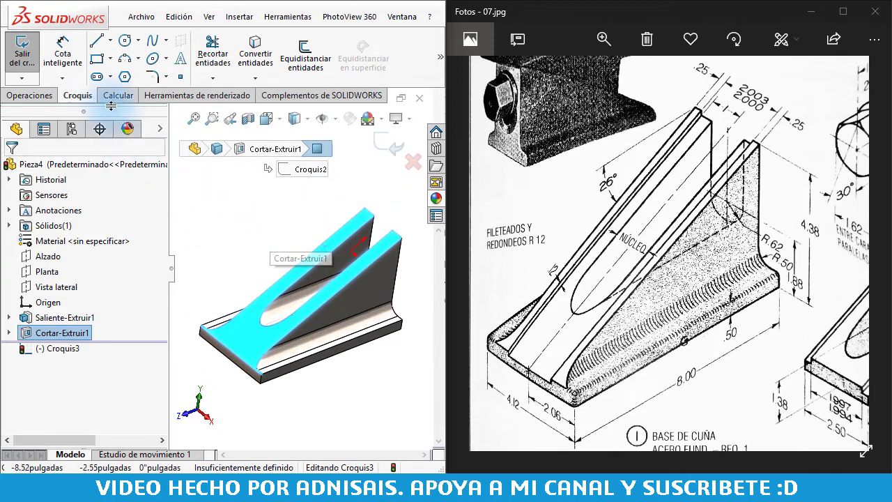
Sketch a rectangle across the sloped face from its lower corner to its upper corner
left_click(97, 59)
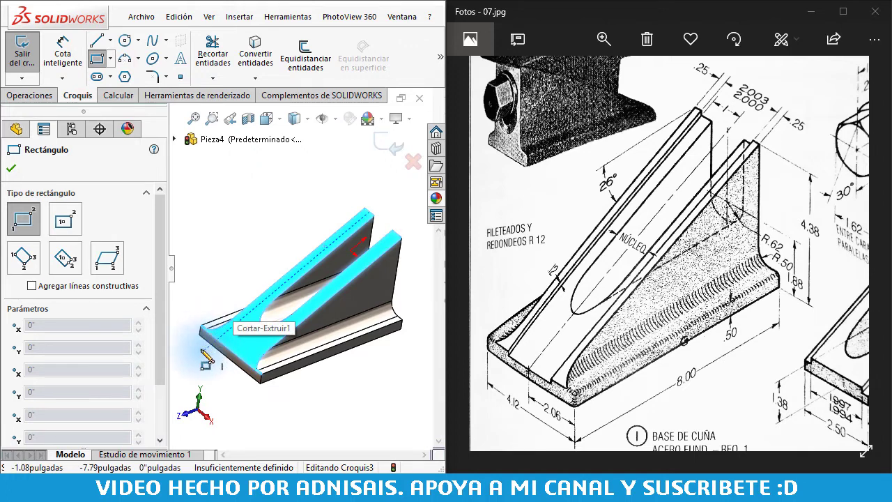
left_click(197, 348)
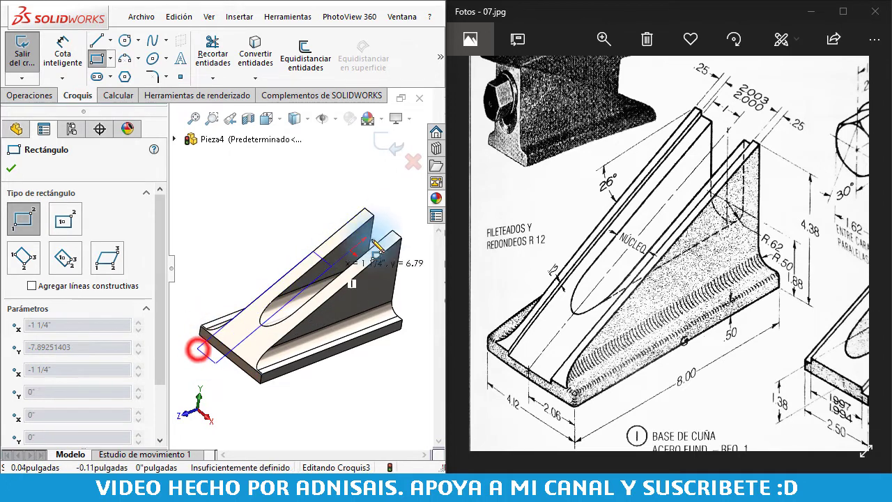
left_click(416, 221)
scroll(416, 221, "down", 2)
key("Escape")
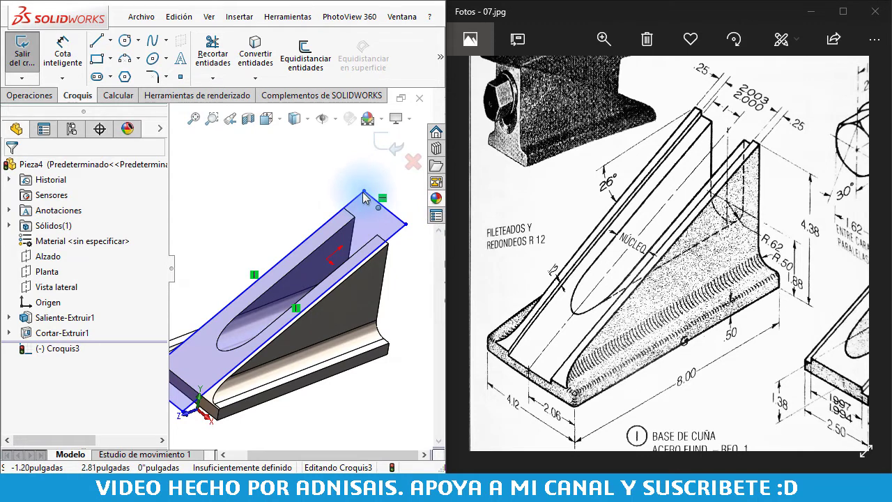
left_click_drag(363, 193, 370, 202)
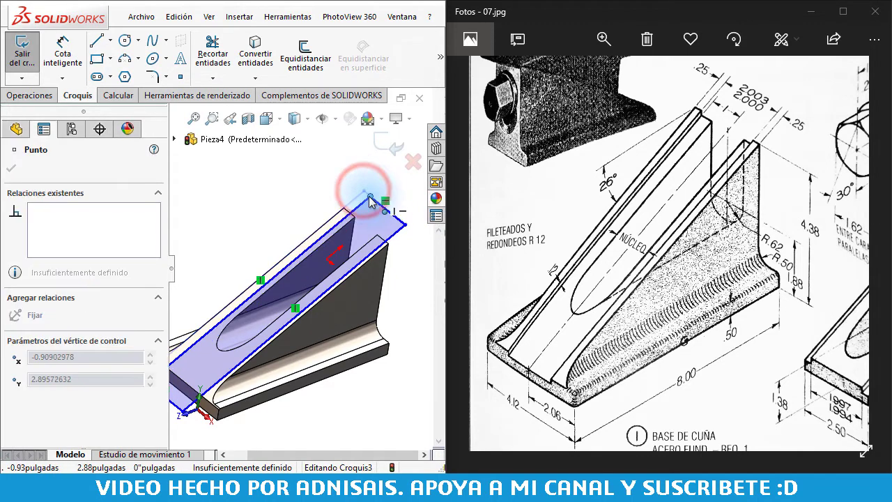
left_click(309, 193)
Dimension the rectangle's long edges with 1/4 inch offsets
right_click_drag(311, 195, 313, 137)
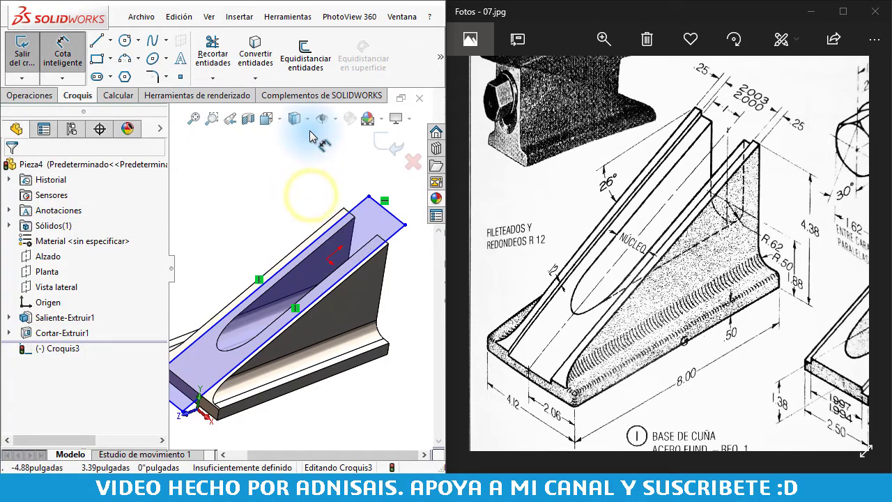
left_click(333, 225)
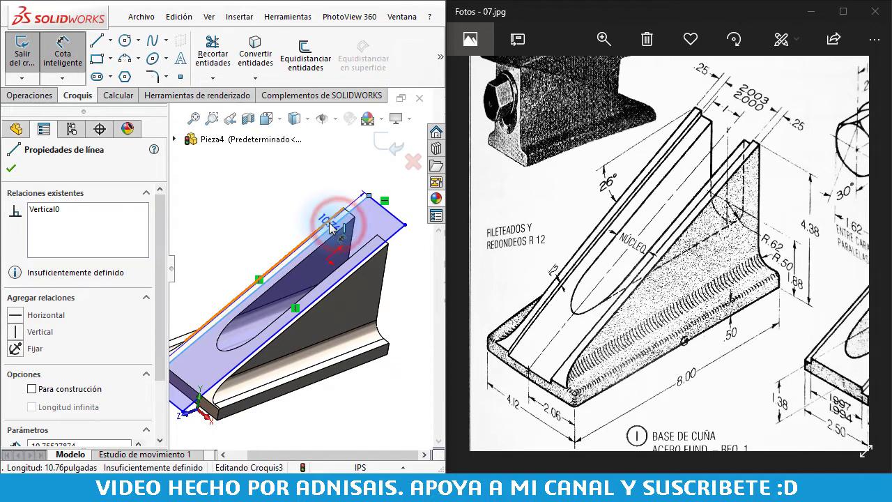
left_click(326, 220)
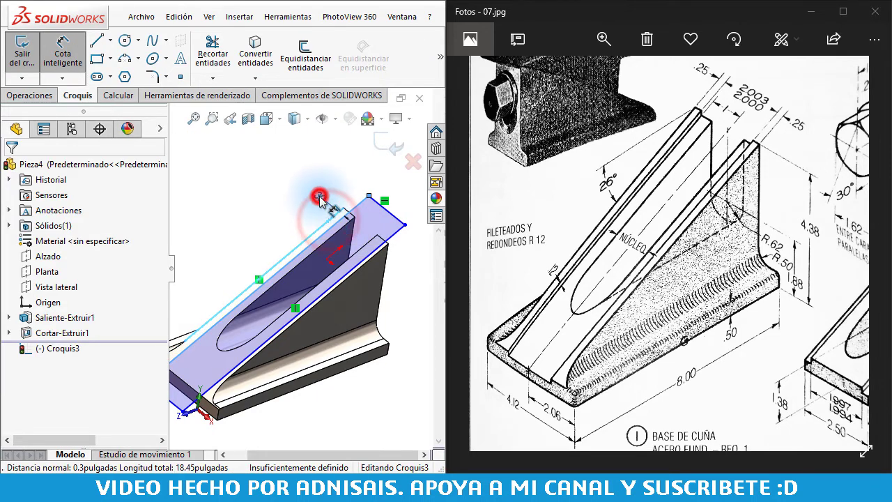
type(".1/4")
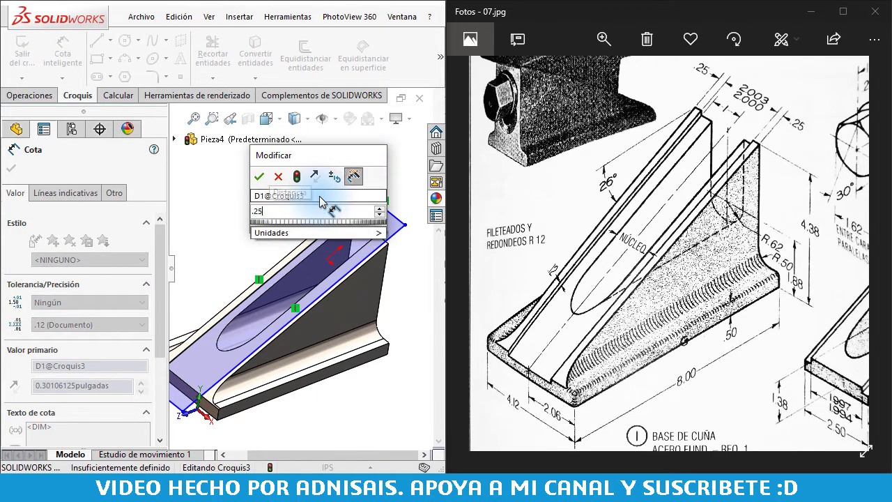
key("Return")
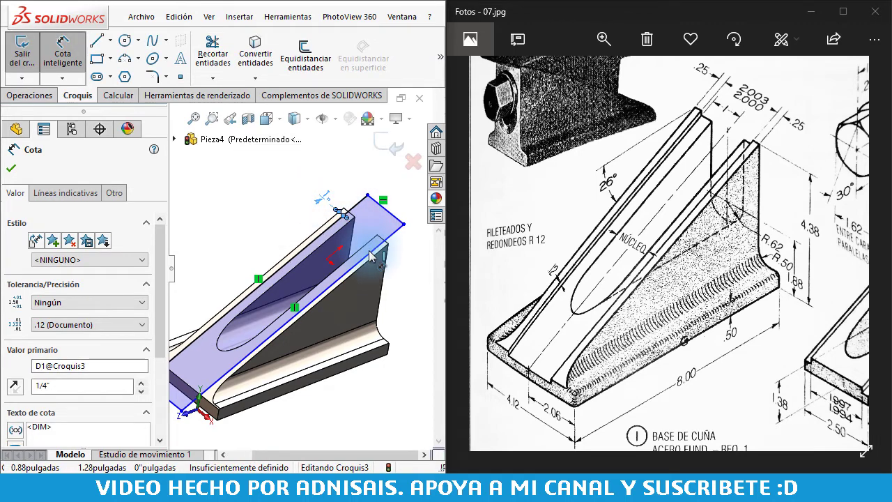
left_click(371, 258)
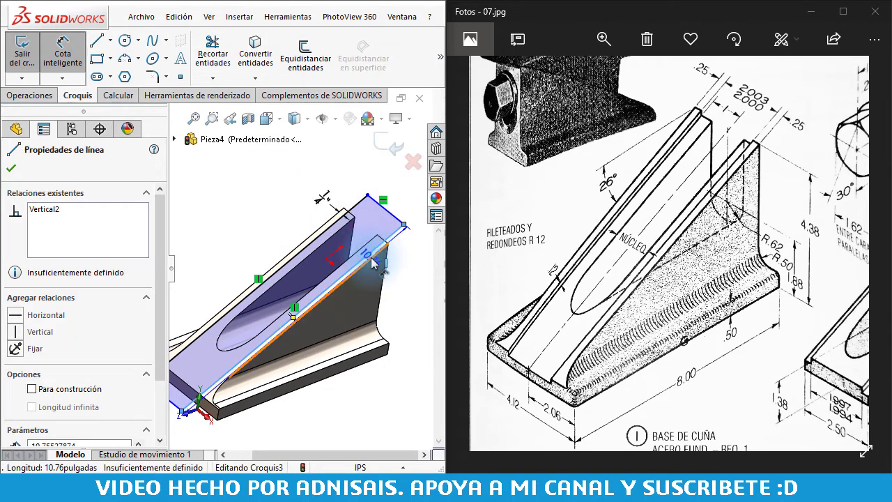
left_click(370, 257)
left_click(408, 263)
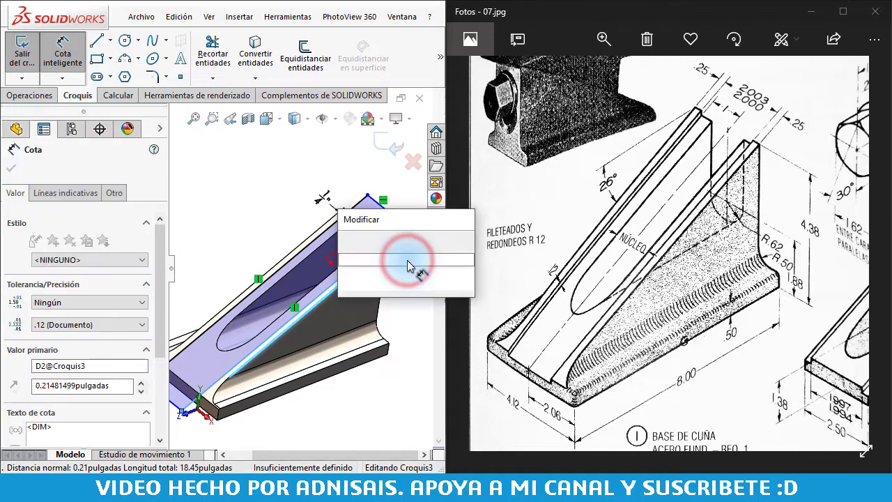
type(".25")
type("1/4\"")
key("Return")
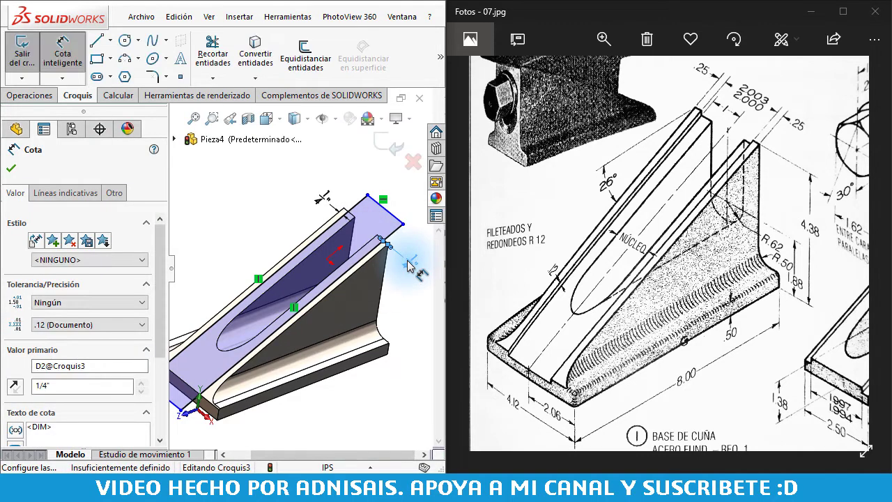
Dimension the top and bottom end lines at .25 inch to fully define the sketch
scroll(390, 261, "down", 1)
scroll(382, 260, "down", 1)
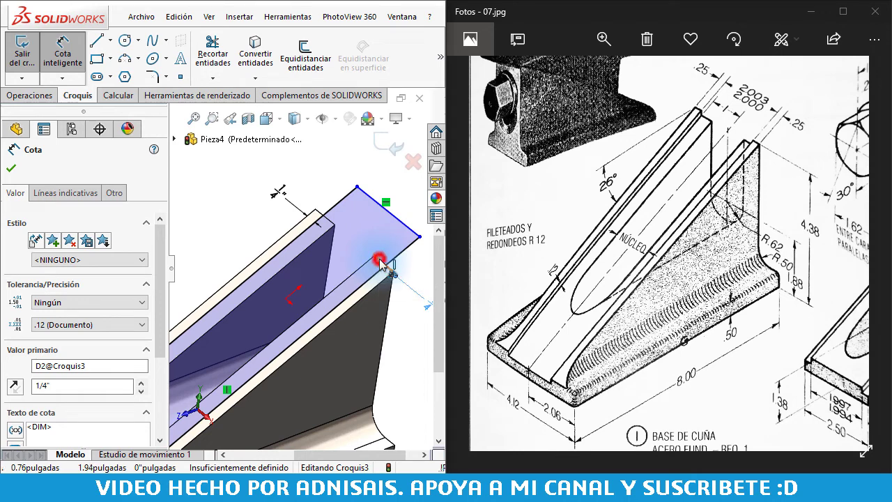
left_click(397, 221)
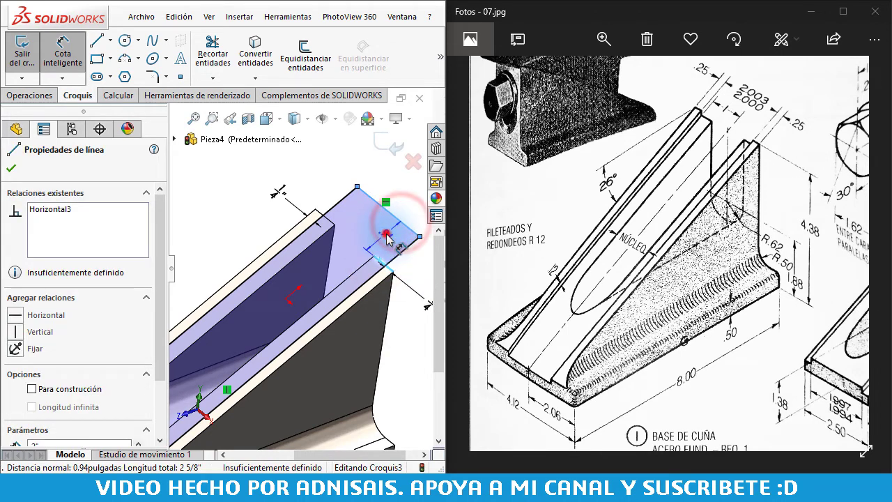
left_click(385, 234)
type(".2")
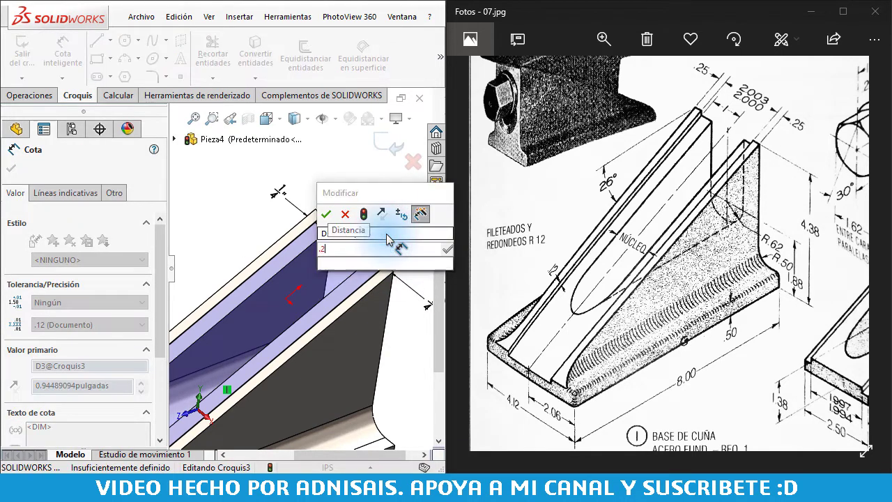
type("5")
key("Return")
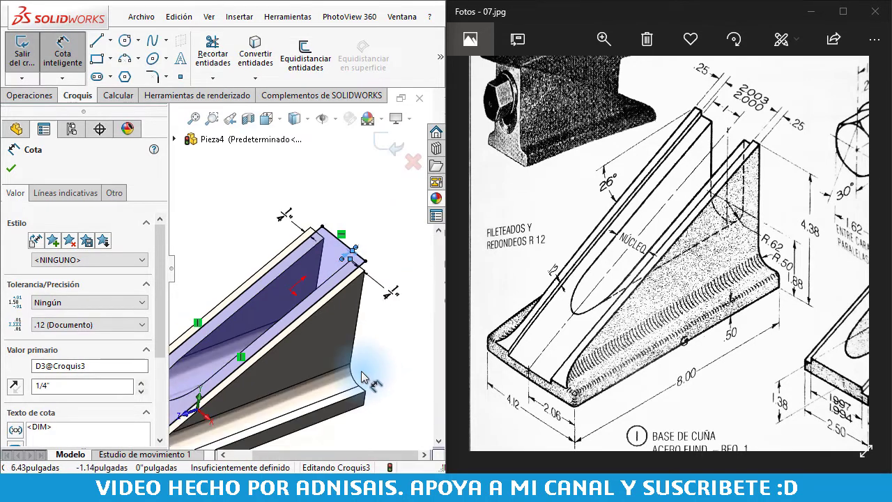
scroll(362, 377, "up", 3)
scroll(256, 322, "down", 3)
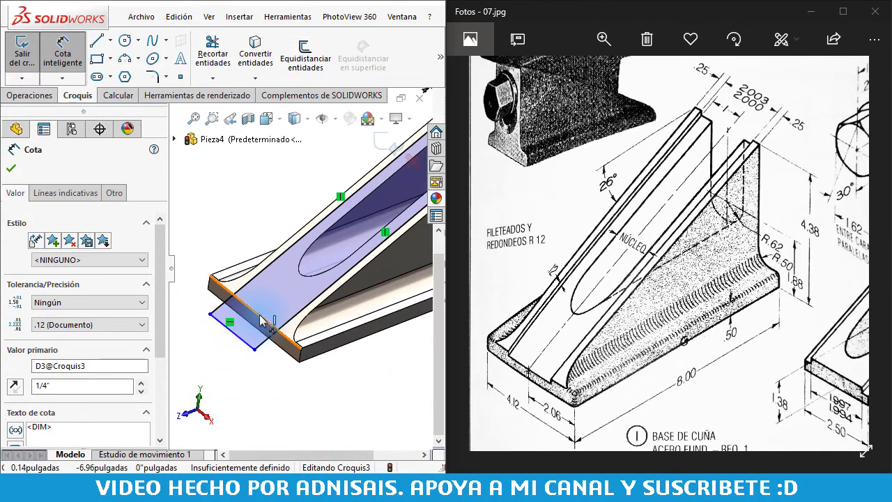
left_click(259, 315)
left_click(246, 340)
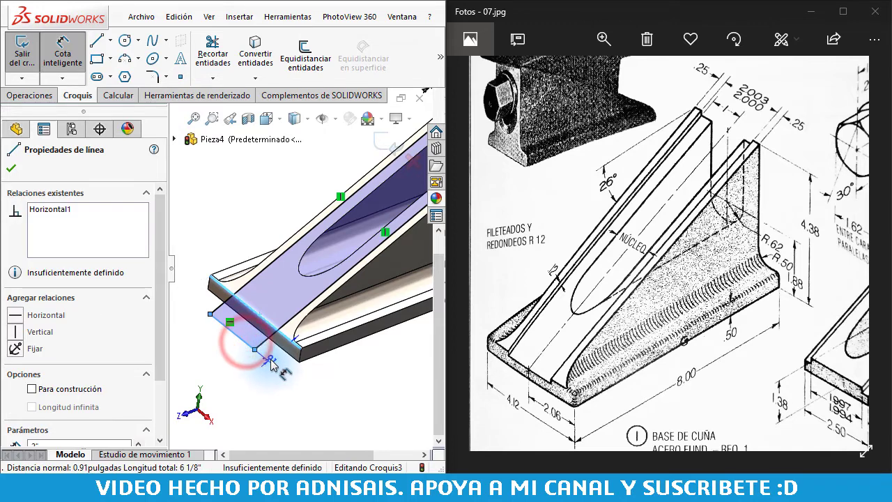
left_click(271, 363)
type(".2")
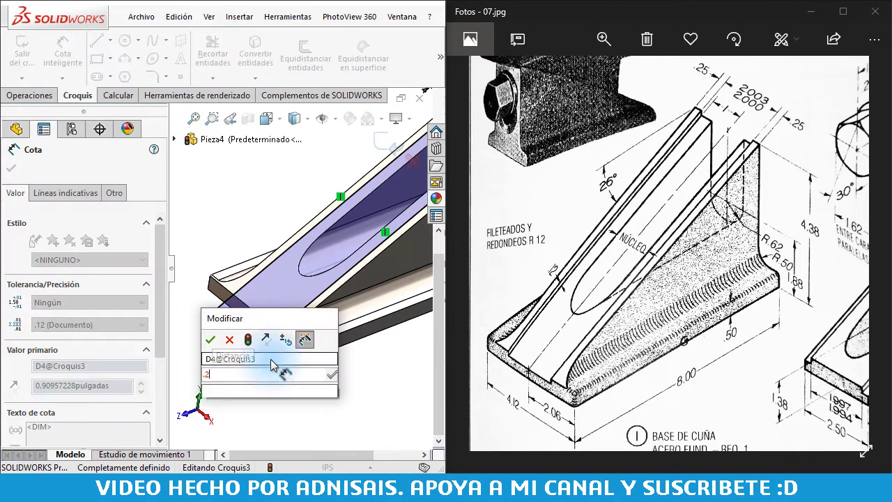
type("5")
key("Return")
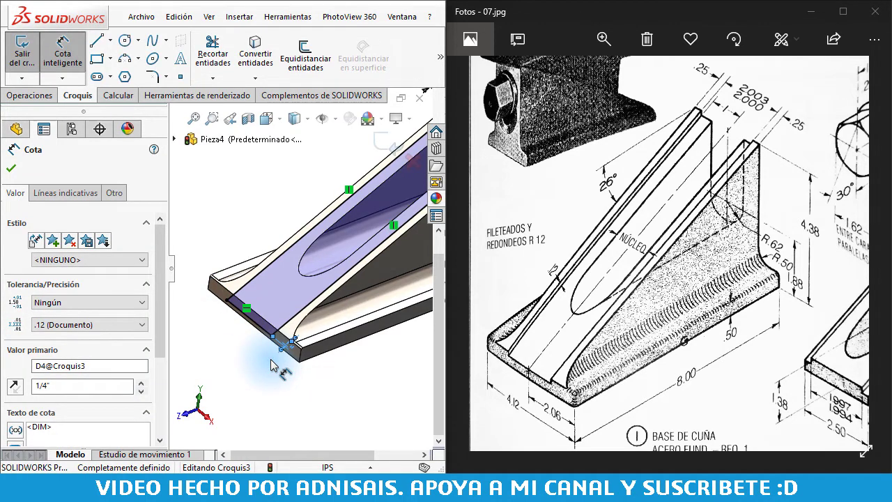
left_click(272, 366)
Extrude-cut the sketch 1/8 inch deep into the slope as Cut-Extrude2
left_click(30, 96)
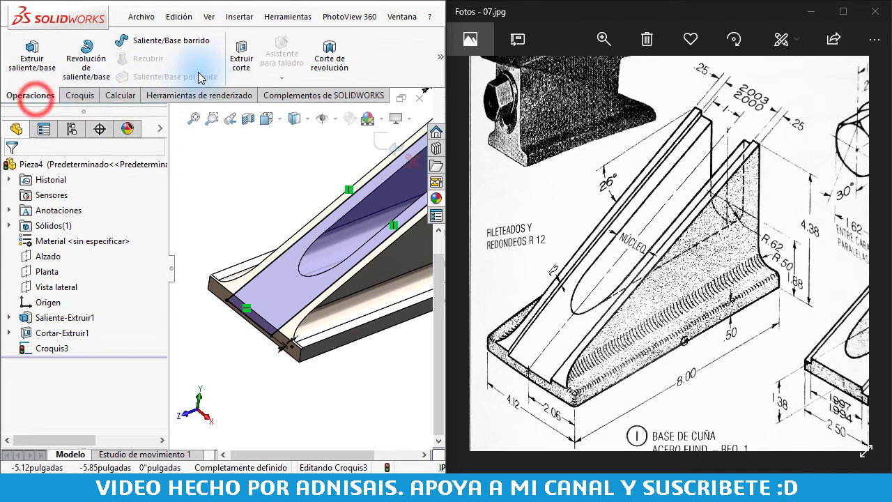
left_click(240, 57)
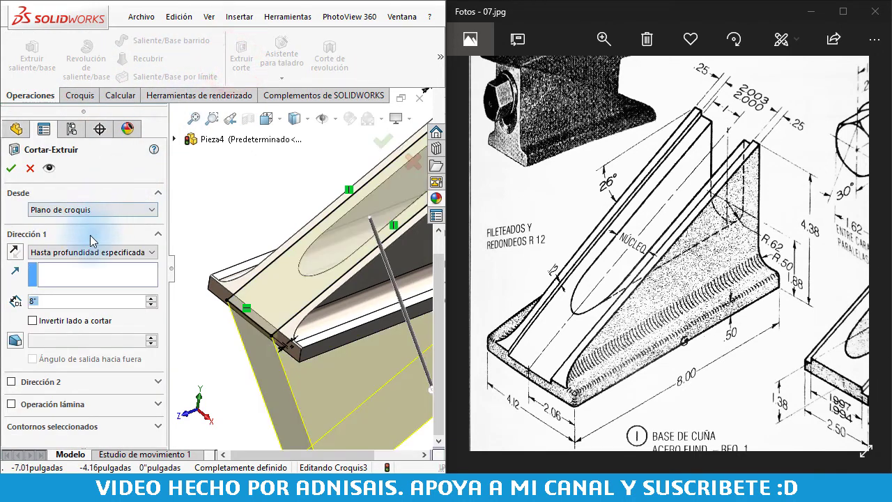
type(".125")
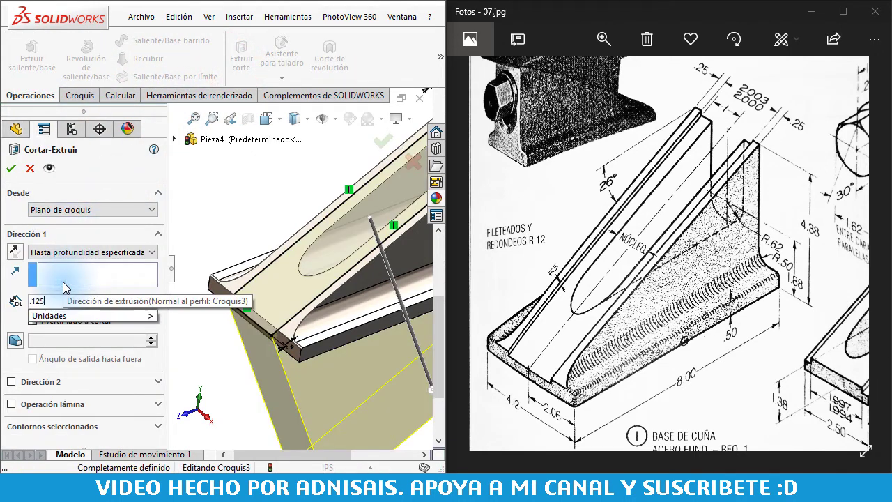
key("Return")
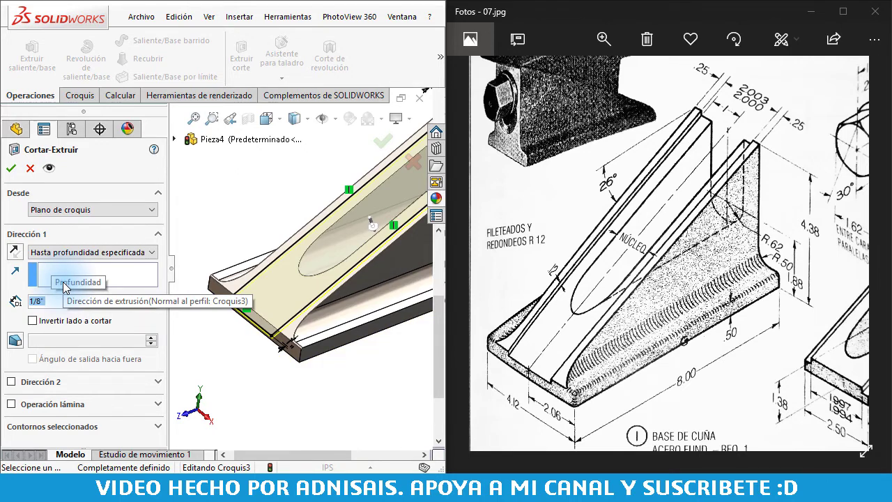
left_click(11, 168)
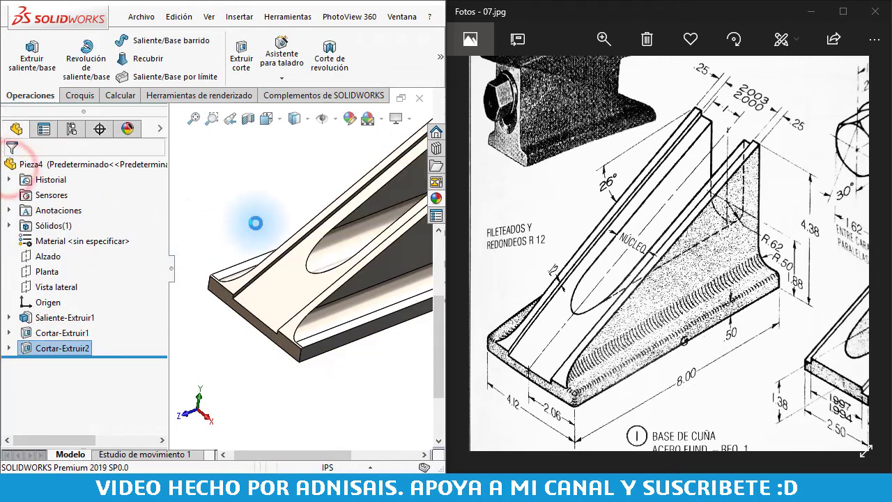
Fit and orbit the view to inspect the recessed slope, then reveal the extra feature tools
middle_click(255, 222)
mouse_move(255, 222)
middle_mouse_down()
mouse_move(388, 223)
mouse_move(350, 387)
middle_mouse_up()
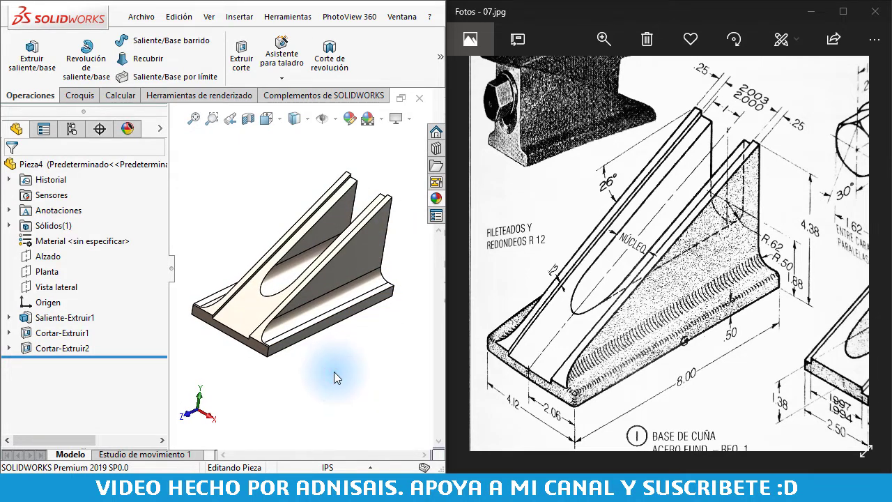
middle_click_drag(335, 372, 349, 358)
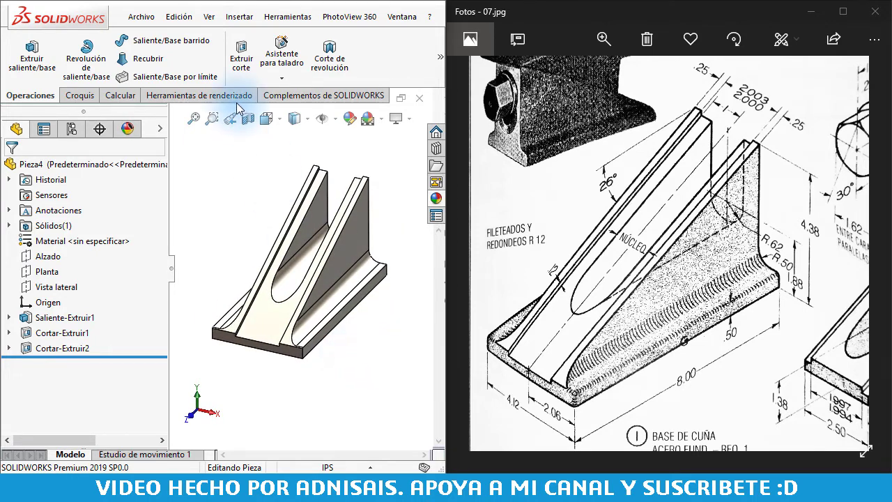
left_click(439, 65)
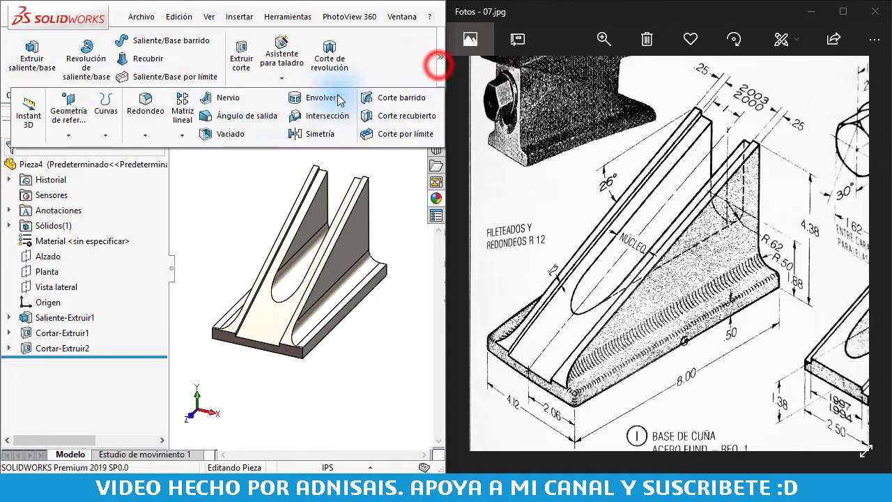
Start a fillet with a .125 inch radius and activate its edge list
left_click(143, 112)
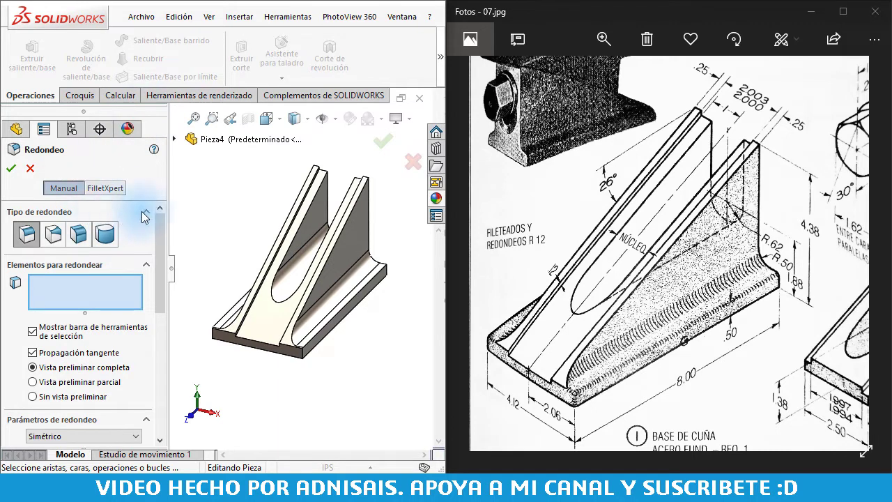
left_click_drag(159, 221, 146, 296)
left_click(96, 377)
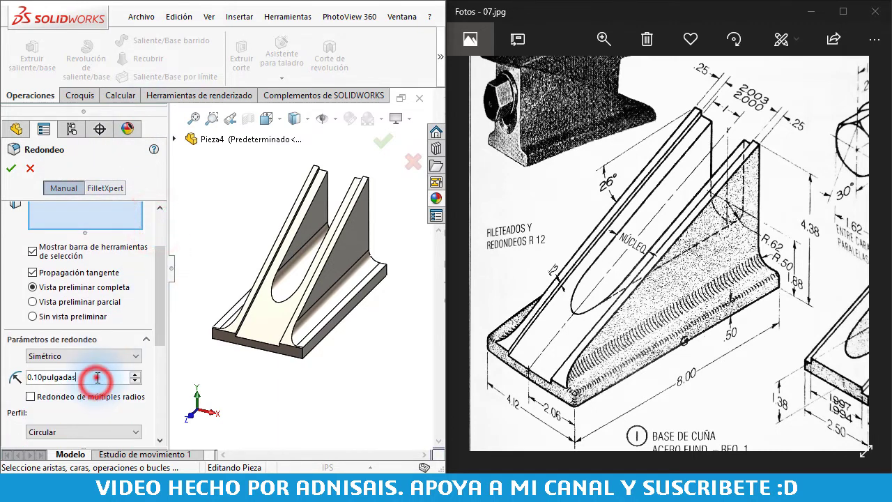
key("BackSpace")
type(".125")
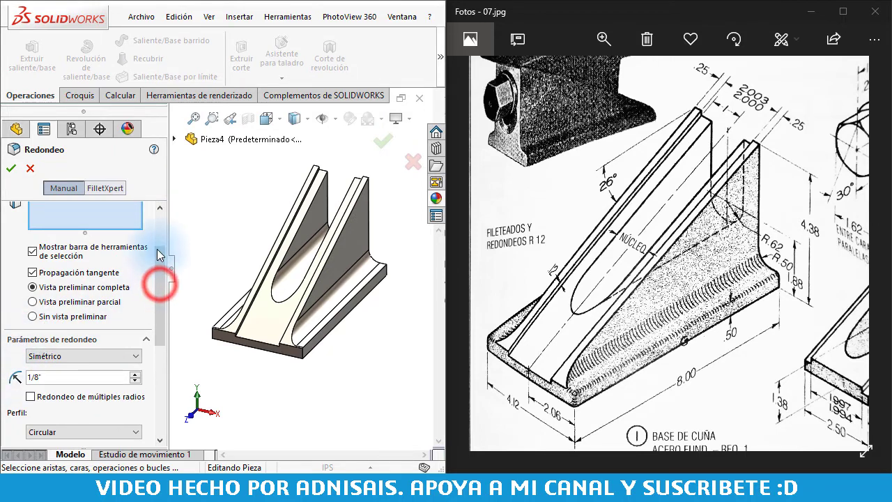
left_click_drag(161, 288, 165, 225)
left_click(102, 293)
scroll(325, 335, "down", 4)
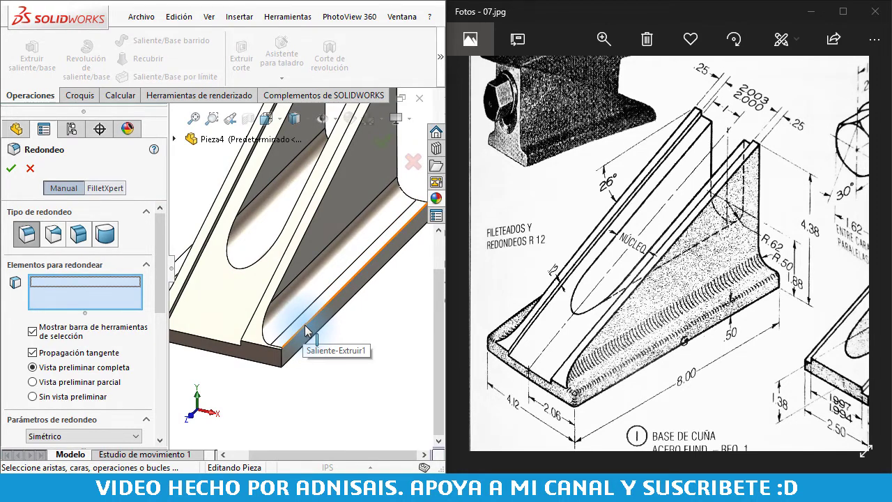
scroll(307, 334, "down", 2)
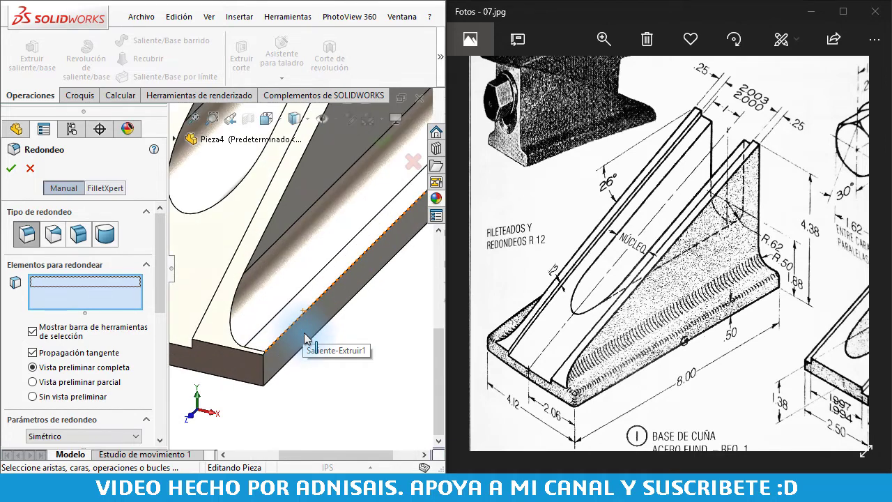
scroll(300, 338, "down", 2)
scroll(297, 345, "down", 2)
scroll(258, 321, "down", 2)
Pick the long top edge, short corner edge, a third edge and the inner curved edge
middle_click_drag(259, 311, 305, 277)
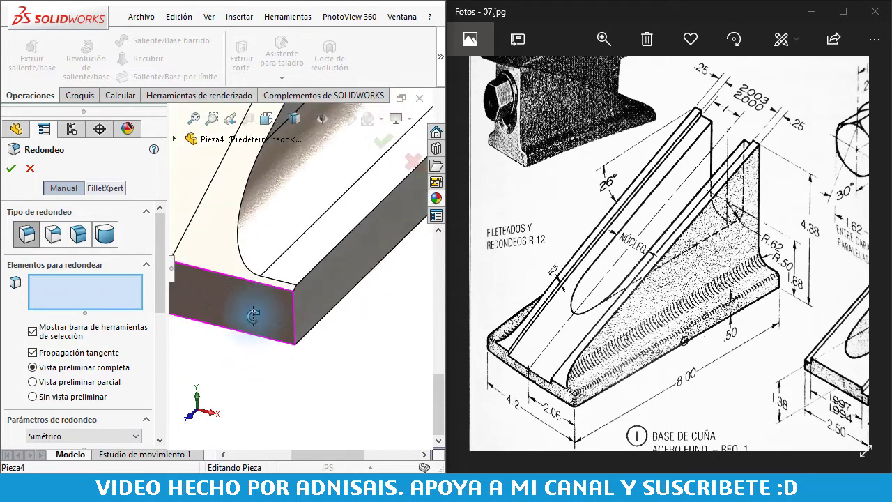
left_click(311, 281)
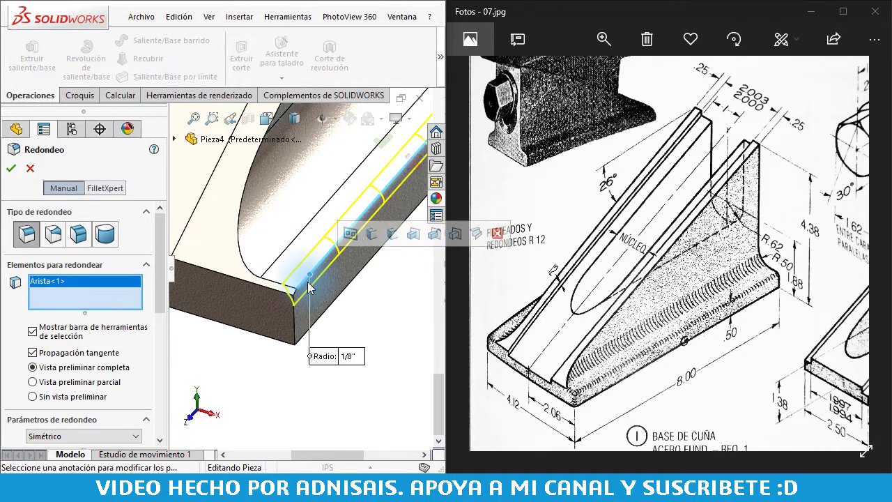
left_click(293, 312)
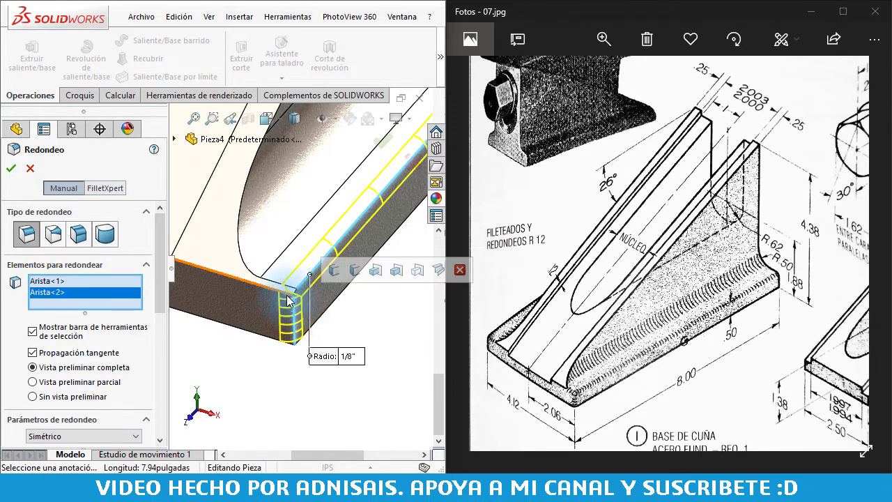
left_click(288, 295)
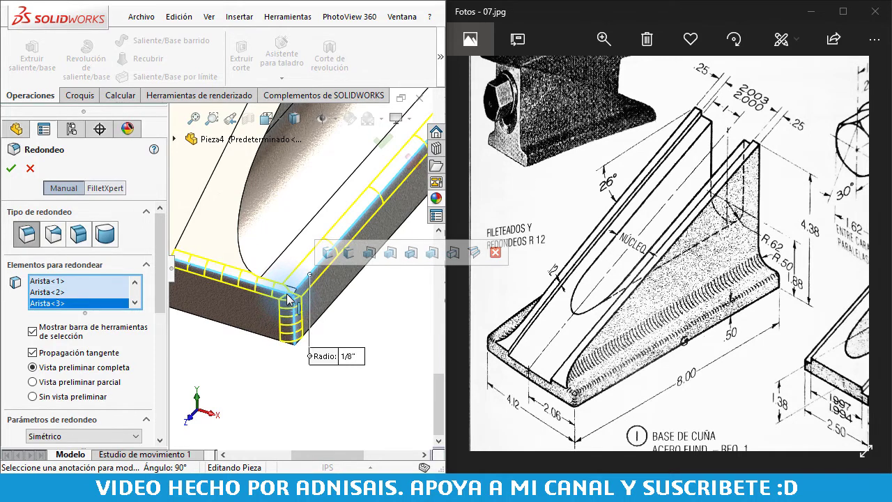
left_click(291, 289)
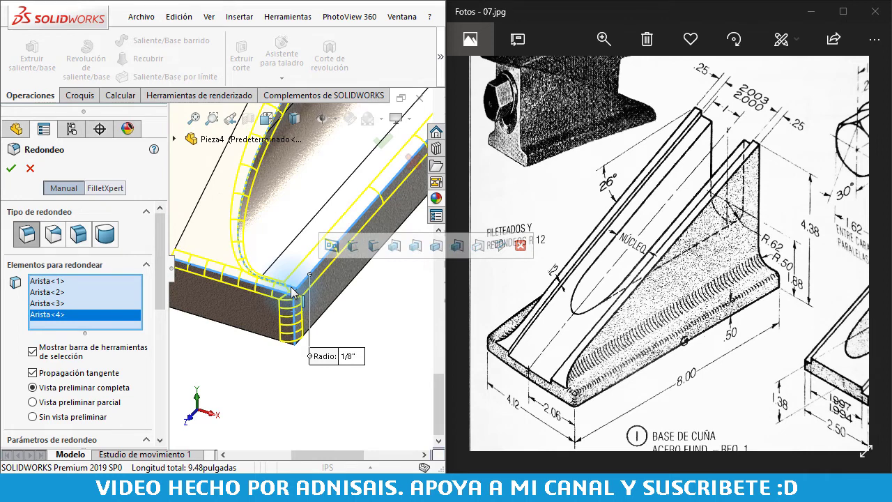
left_click(291, 289)
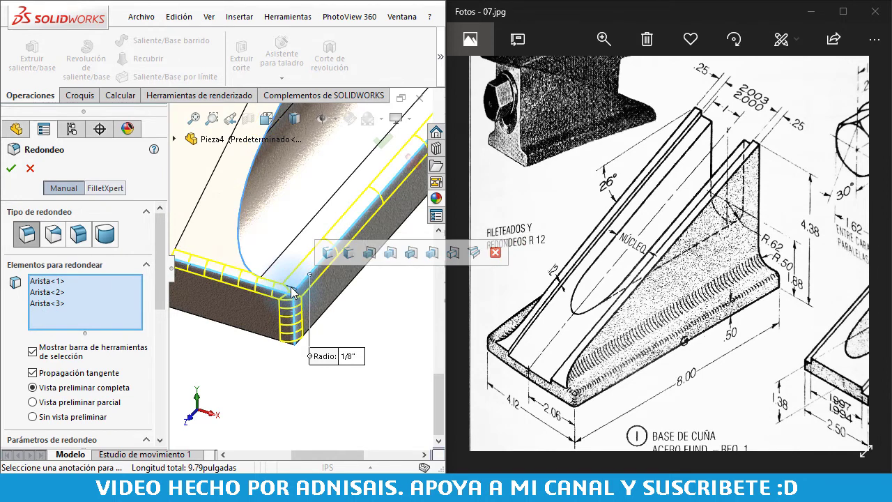
left_click(291, 290)
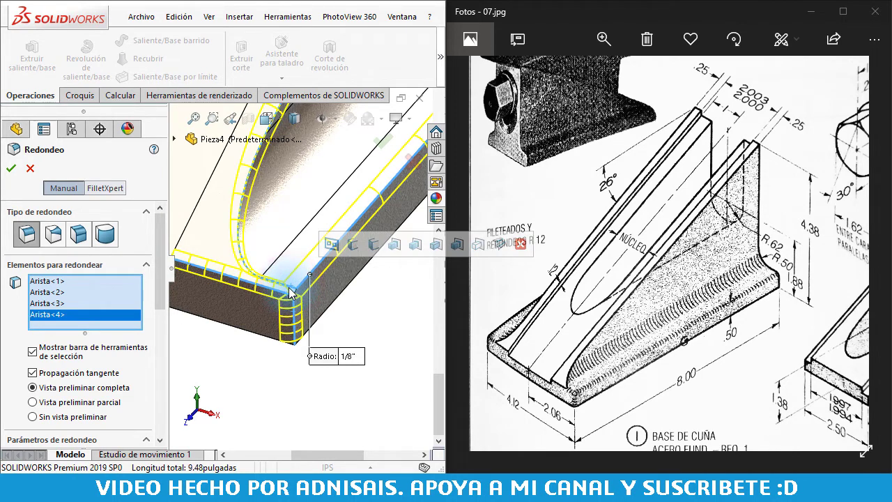
scroll(291, 293, "up", 5)
scroll(314, 254, "down", 2)
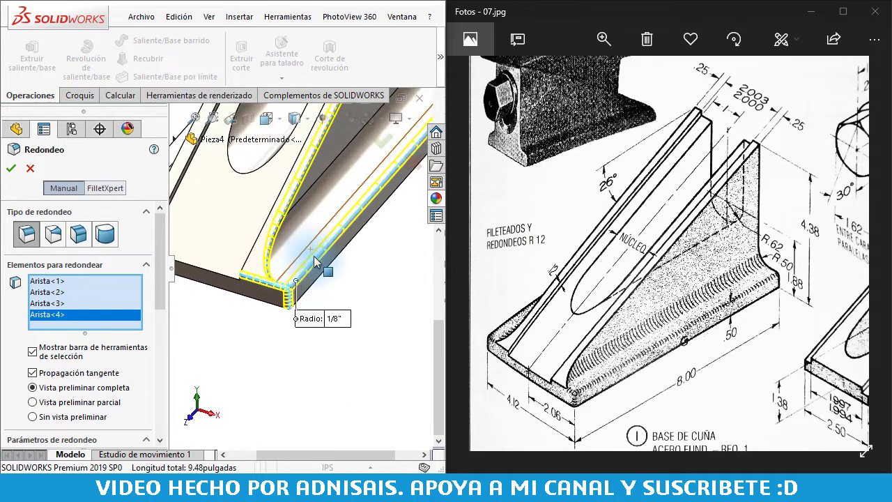
scroll(292, 274, "up", 1)
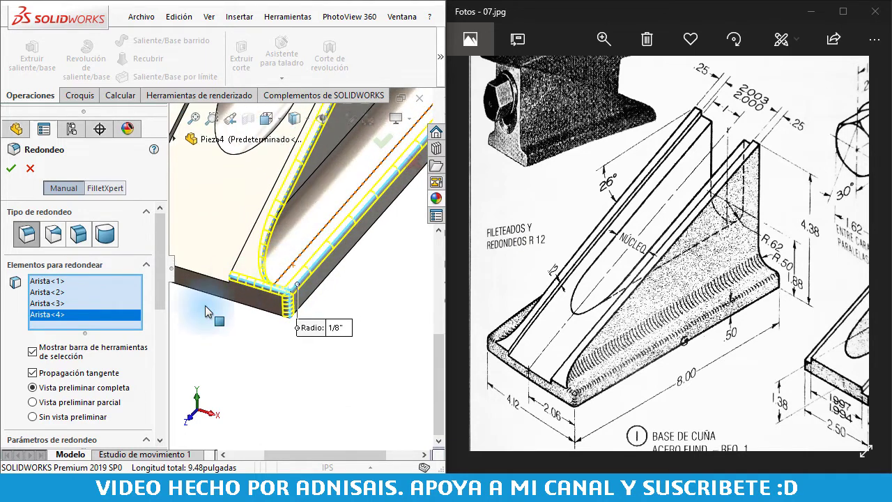
Toggle tangent propagation off and on, and drop the fourth edge from the fillet
left_click(91, 373)
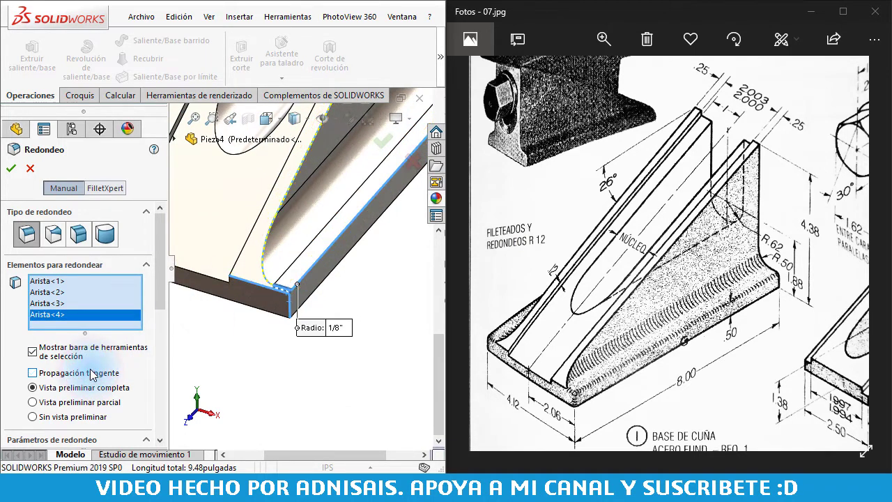
left_click(91, 373)
scroll(293, 285, "down", 2)
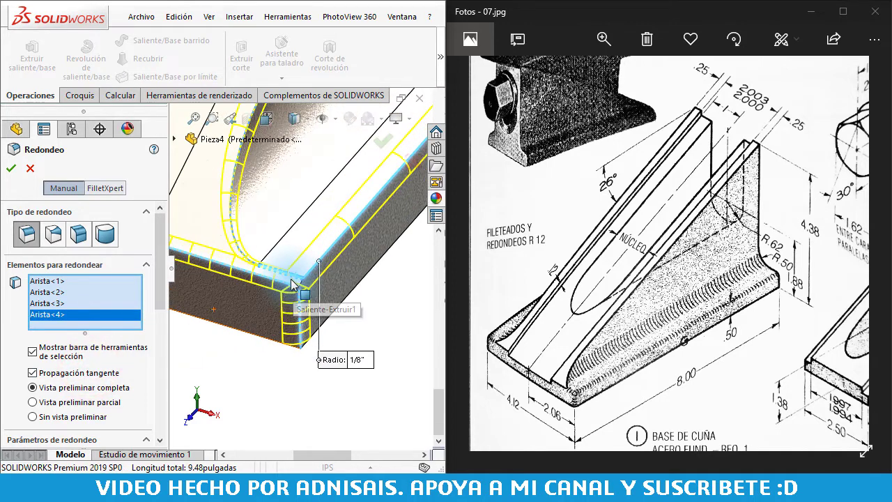
left_click(292, 278)
scroll(279, 258, "up", 1)
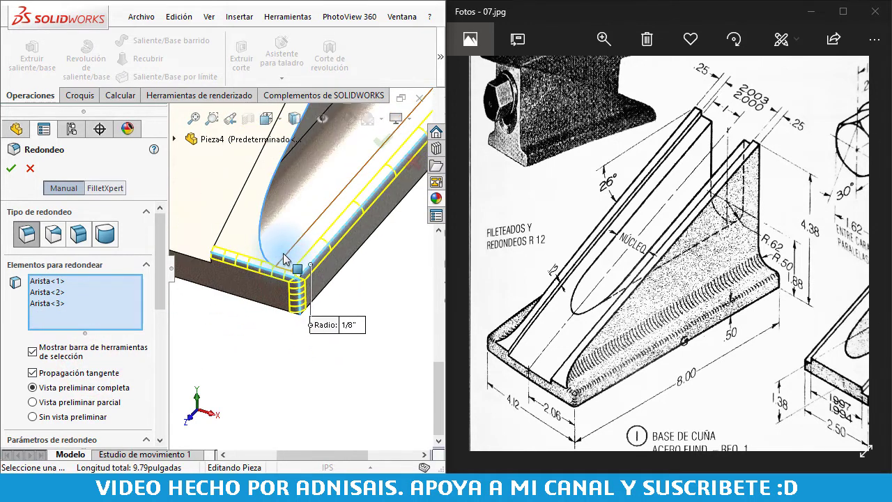
middle_click_drag(284, 260, 252, 280)
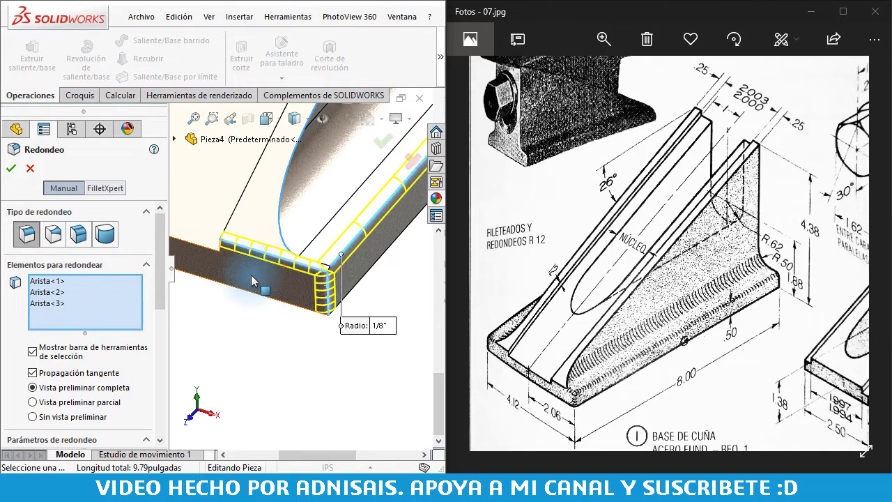
Swap the third edge for the curved edge, keep tangent propagation on, then clear all edges
left_click(90, 376)
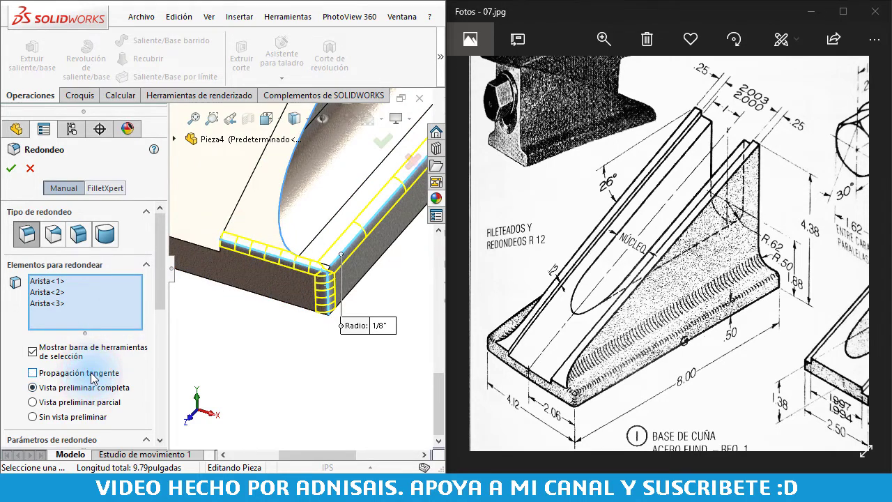
left_click(83, 373)
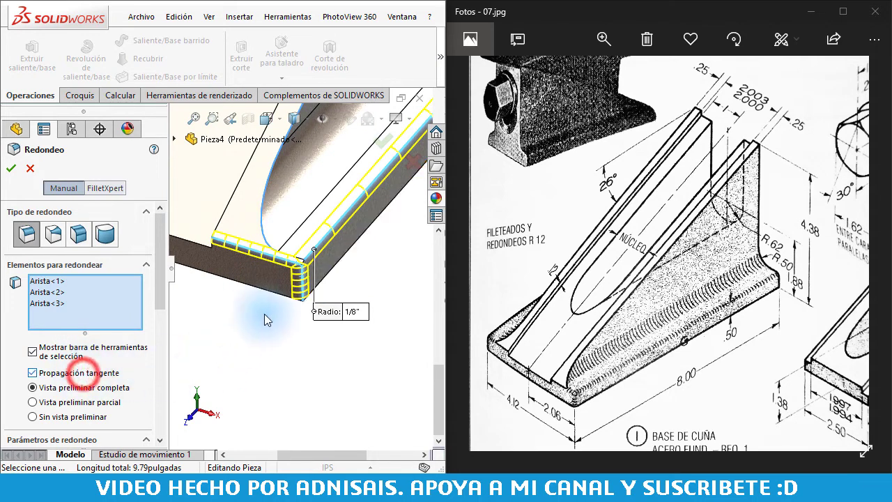
scroll(292, 271, "down", 3)
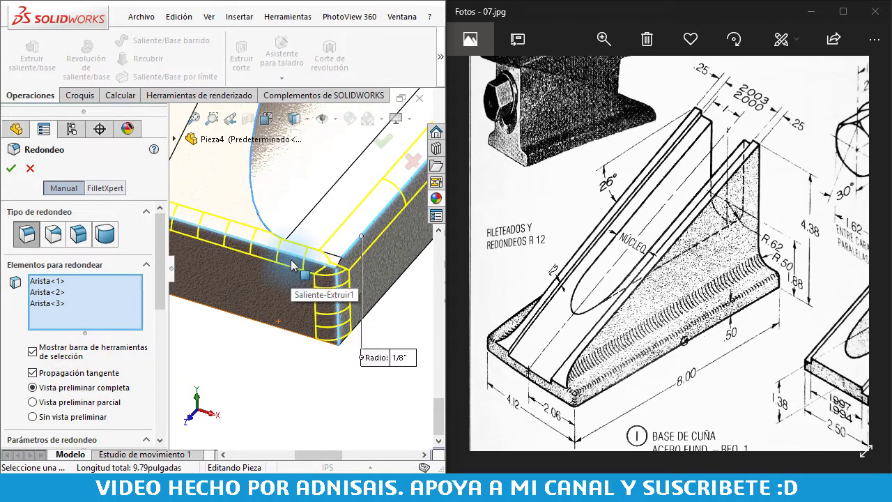
left_click(295, 258)
left_click(309, 249)
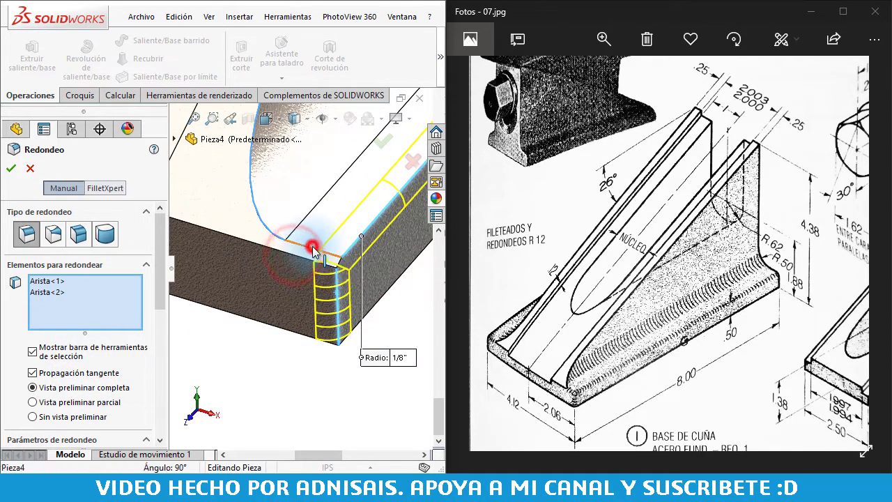
left_click(73, 374)
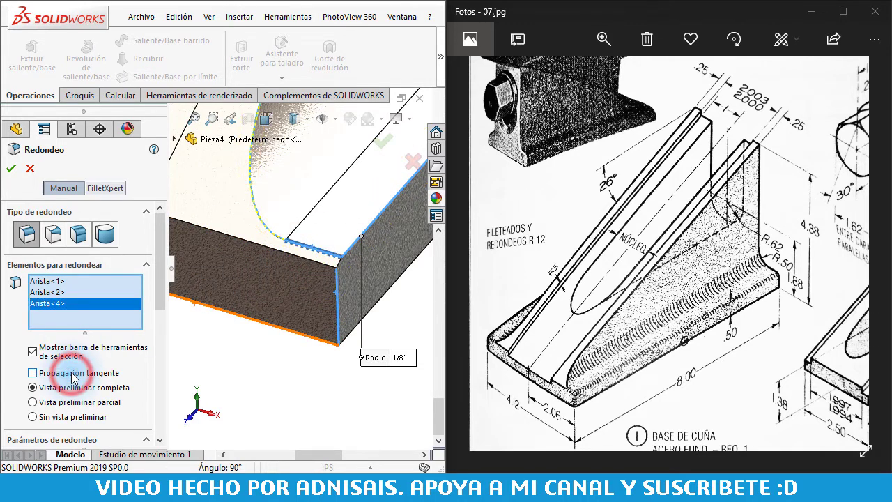
left_click(73, 375)
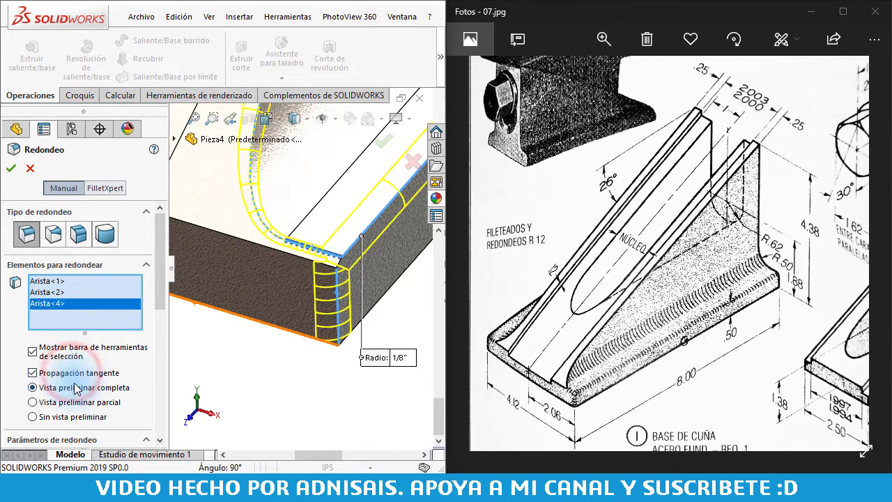
right_click(90, 301)
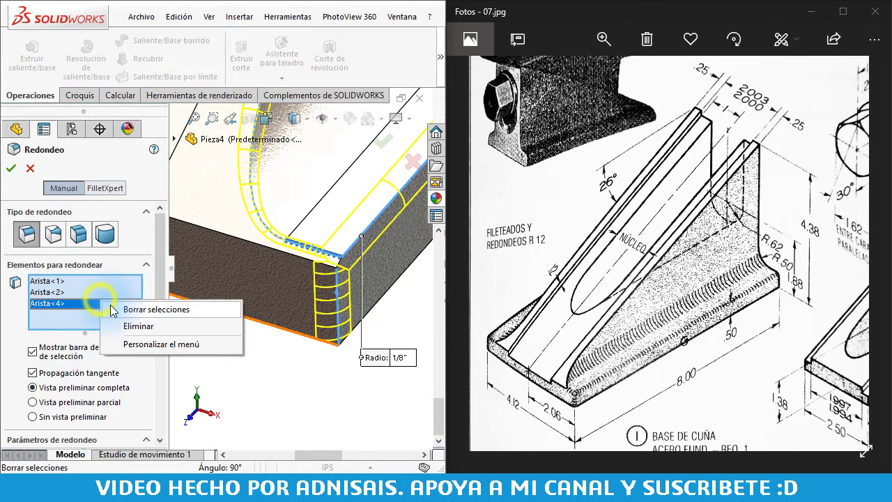
left_click(122, 308)
Cancel the unfinished Redondeo fillet
middle_click_drag(298, 267, 301, 270)
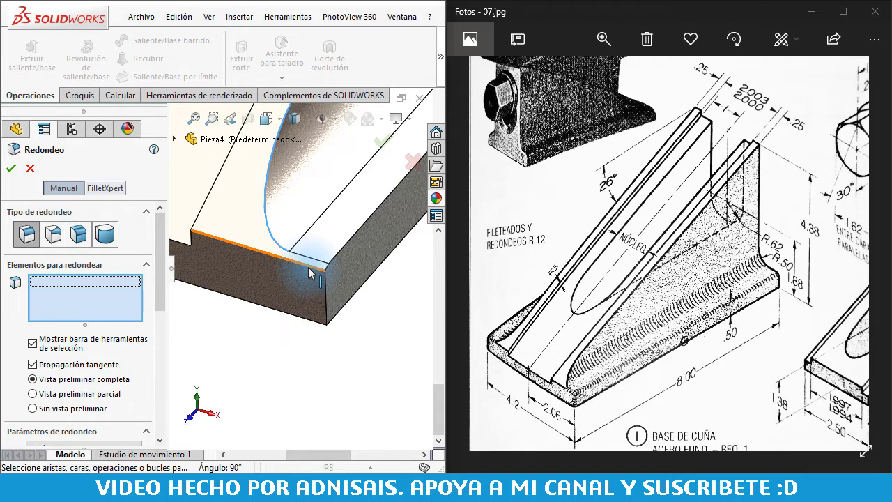
mouse_move(309, 267)
middle_mouse_down()
mouse_move(359, 258)
mouse_move(344, 256)
middle_mouse_up()
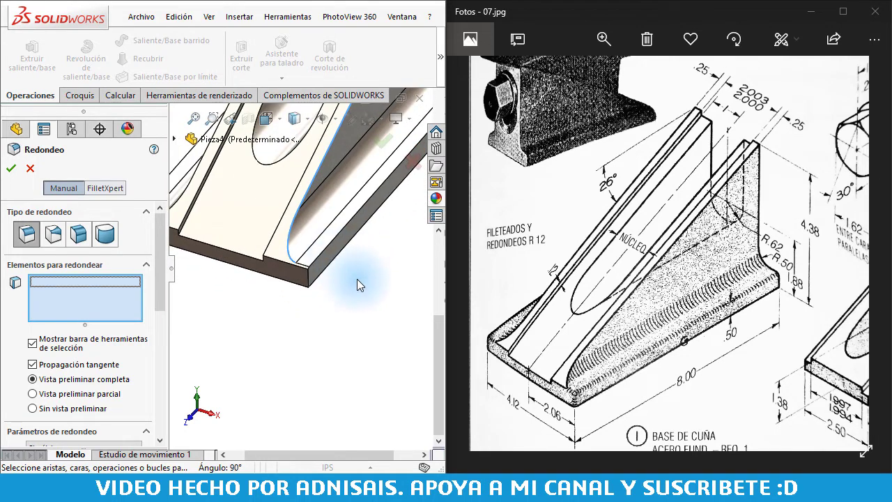
left_click(357, 279)
left_click(30, 168)
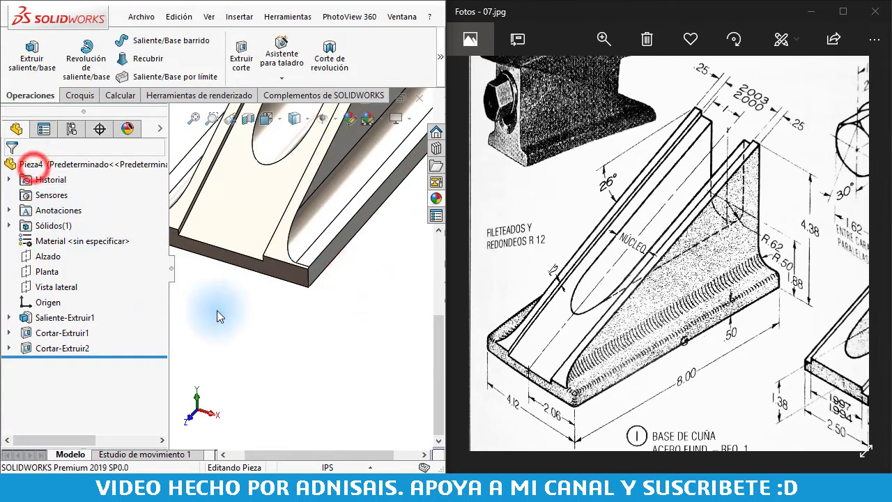
left_click(265, 346)
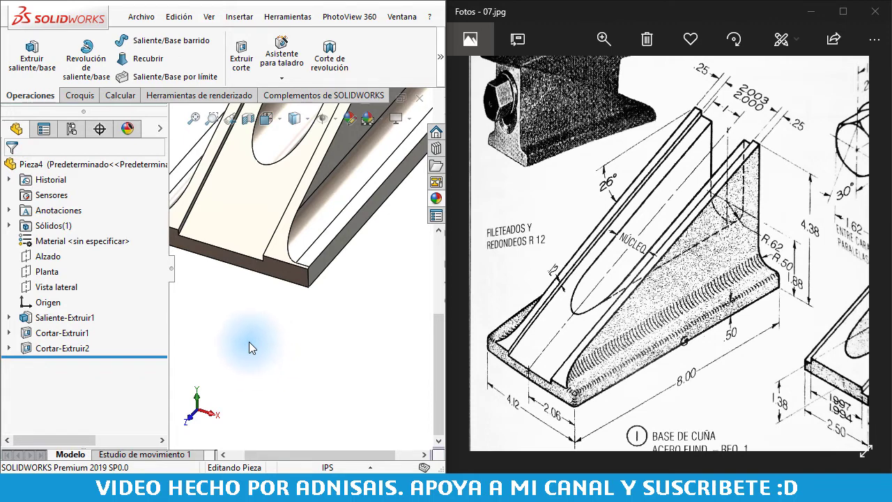
Drag the rollback bar above Cortar-Extruir1 so both cuts are suppressed
left_click(117, 356)
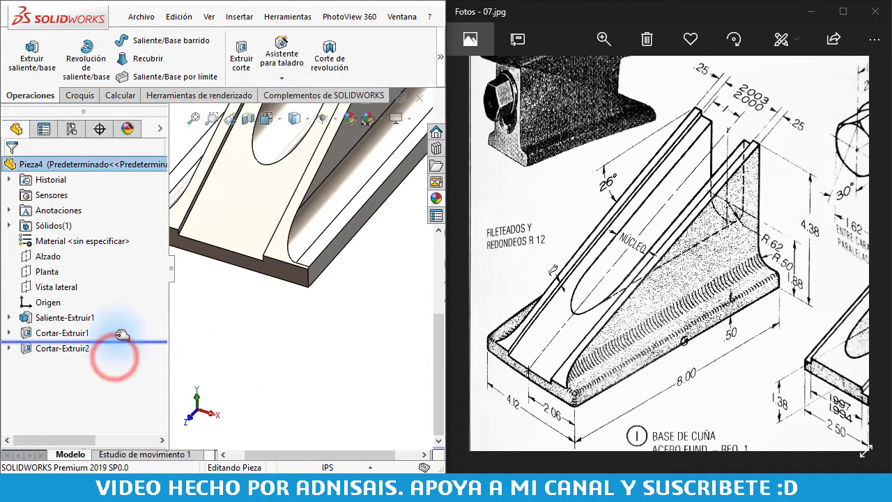
left_click_drag(117, 356, 117, 325)
left_click(300, 344)
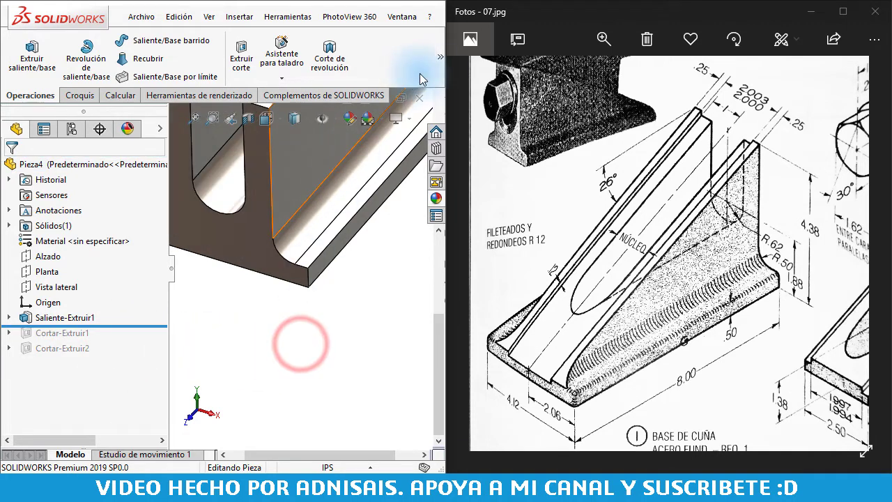
left_click(439, 64)
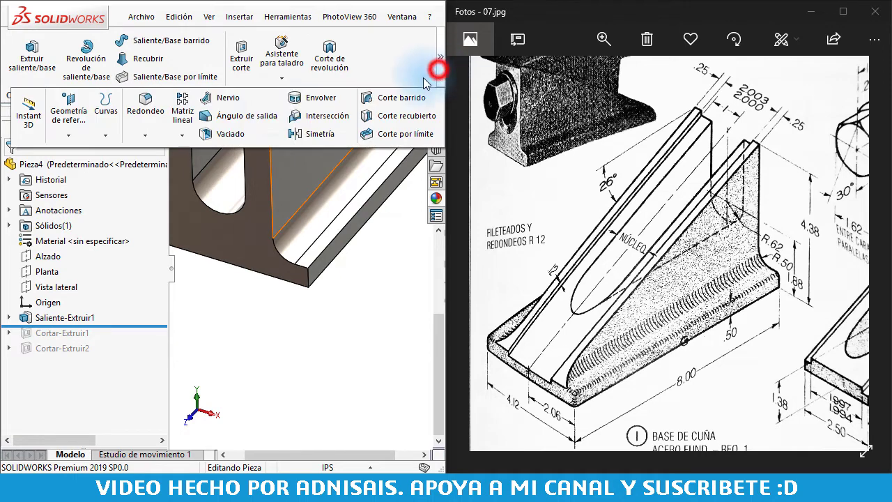
Start a new fillet with a 1/8 inch radius
left_click(146, 105)
left_click_drag(154, 301, 157, 338)
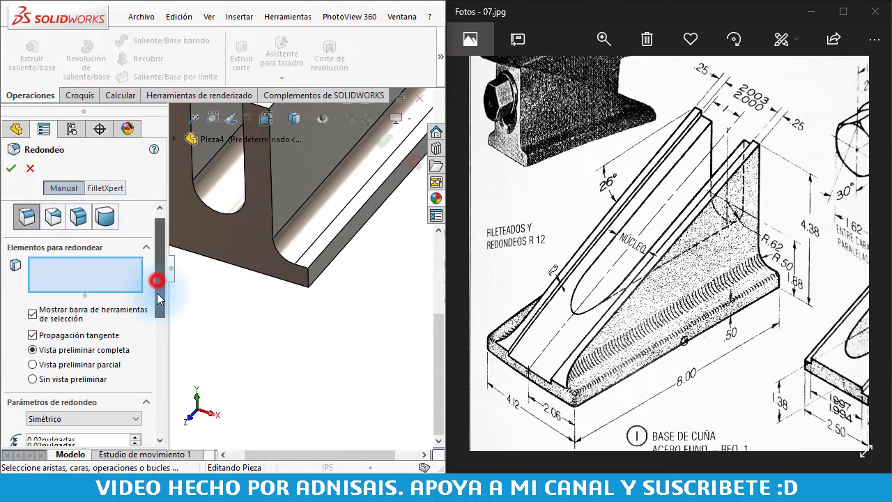
left_click(95, 315)
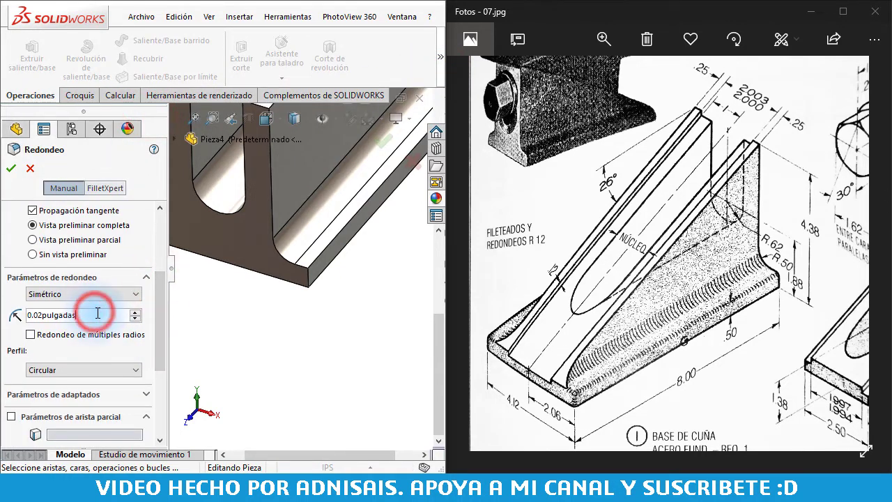
double_click(97, 313)
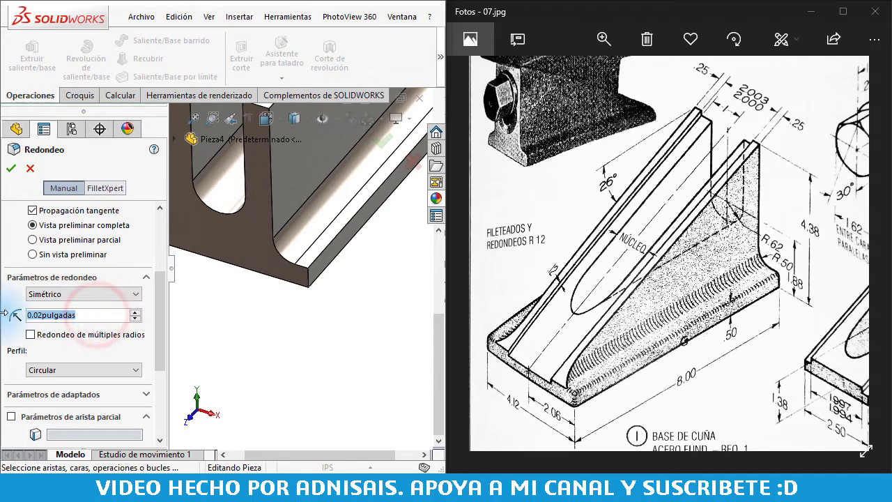
type(".125")
key("Return")
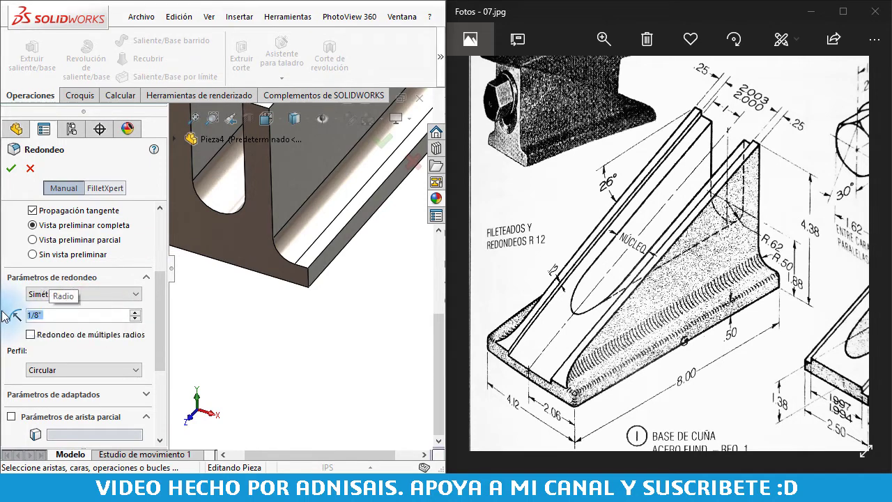
left_click(229, 325)
scroll(307, 279, "down", 3)
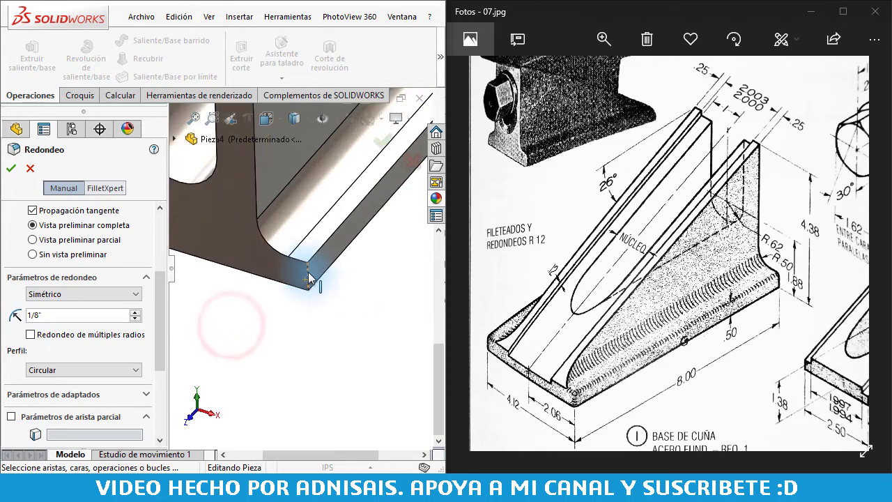
Select the corner edge and the short corner edges for the fillet
left_click(307, 272)
left_click(304, 263)
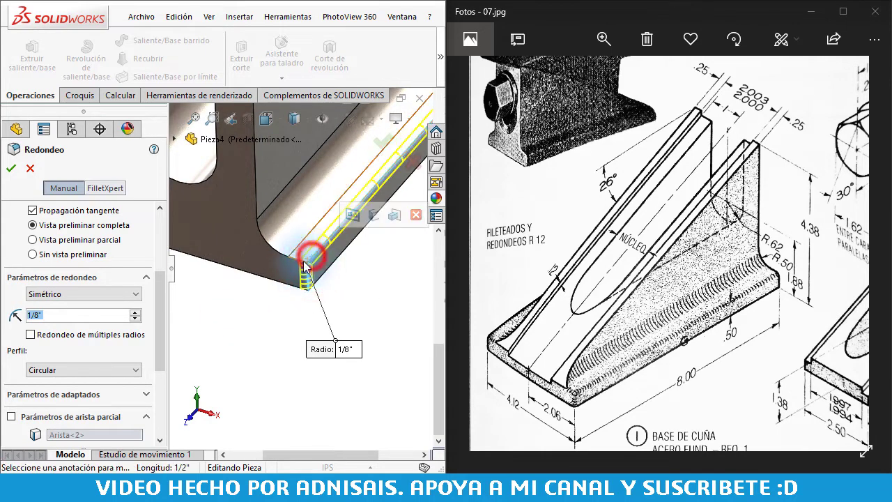
scroll(304, 263, "up", 5)
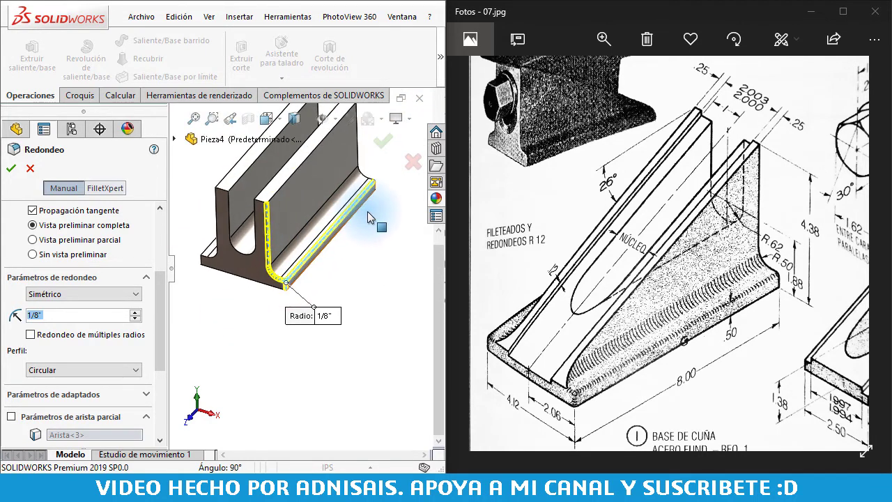
scroll(368, 211, "down", 1)
scroll(368, 214, "down", 1)
scroll(362, 214, "down", 1)
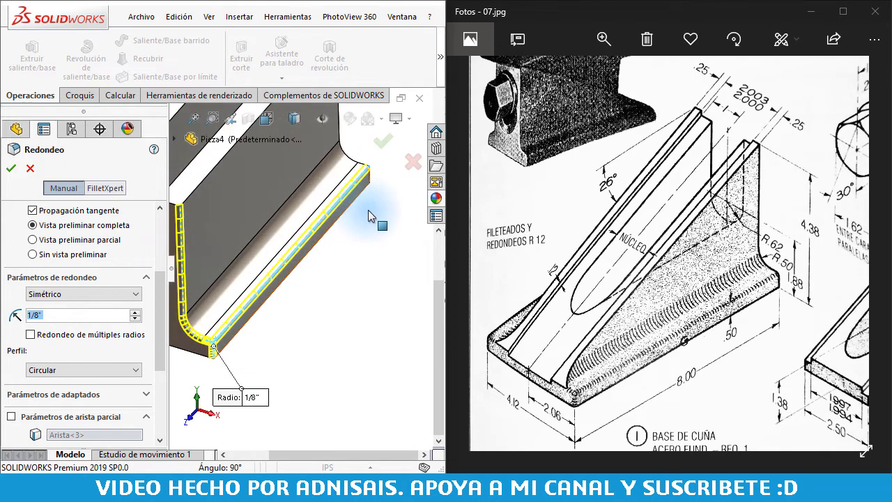
scroll(368, 210, "down", 1)
scroll(364, 200, "down", 1)
scroll(358, 197, "down", 1)
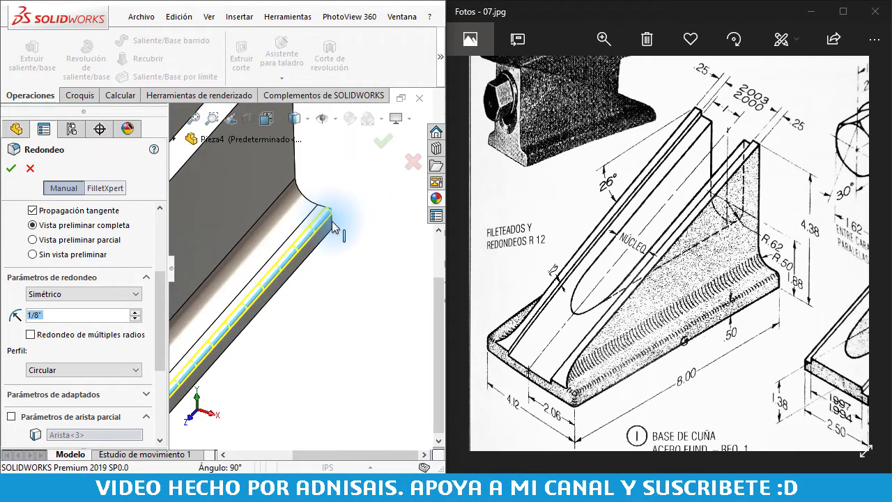
left_click(328, 218)
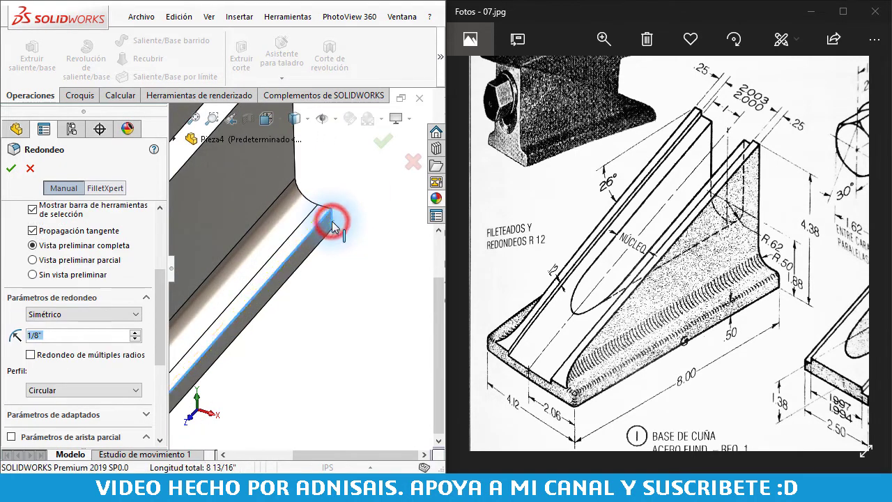
left_click(325, 207)
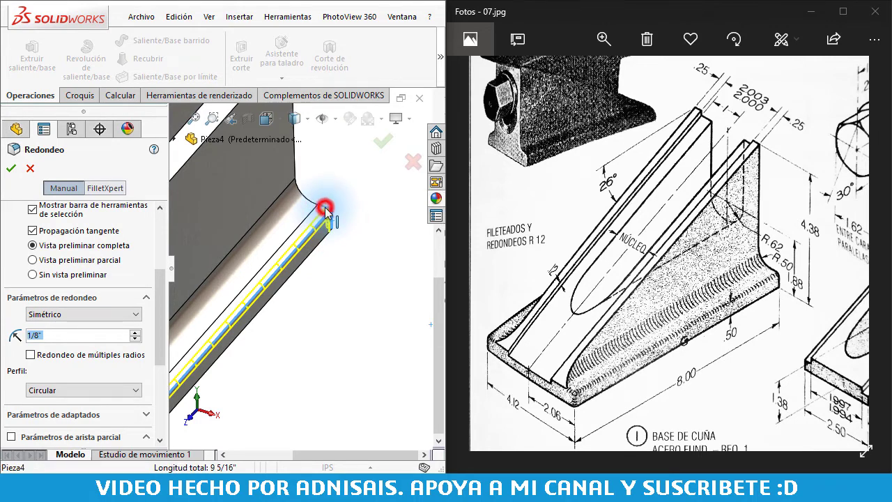
scroll(319, 209, "up", 2)
scroll(293, 244, "up", 3)
scroll(219, 308, "down", 2)
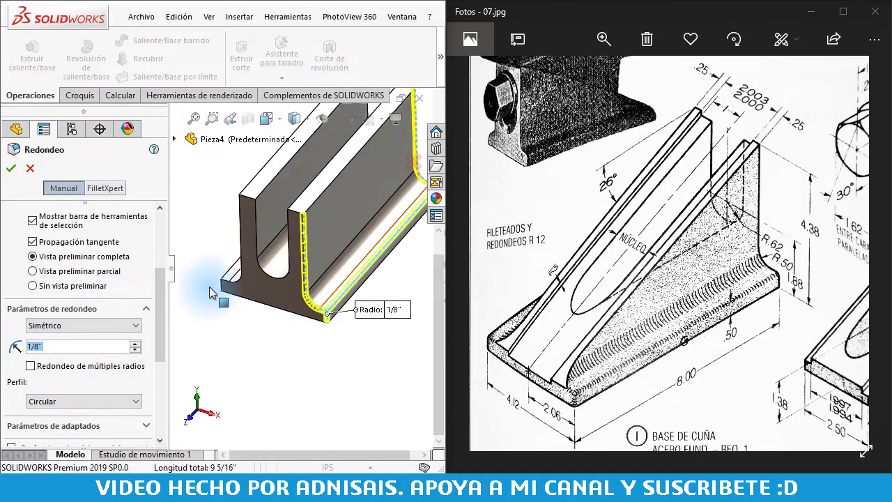
scroll(214, 293, "down", 1)
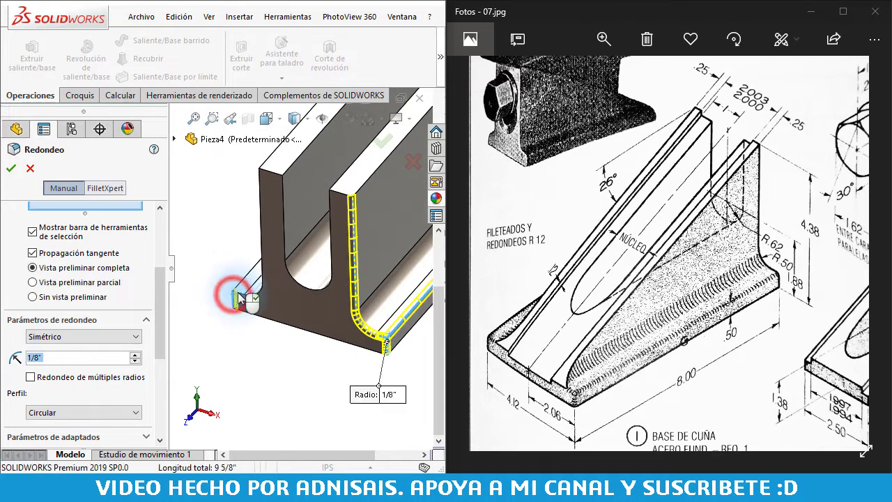
Add the left wall corner, bottom and end edges, then confirm the 1/8 inch fillet
left_click(237, 288)
left_click(238, 293)
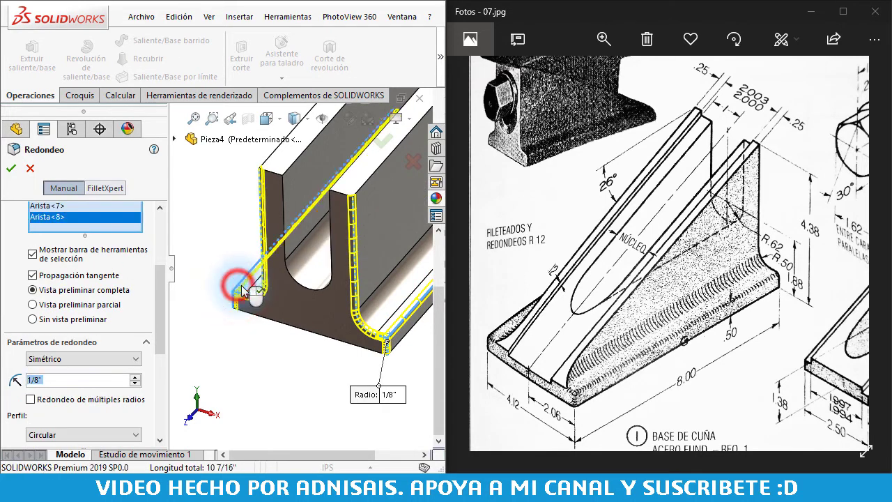
mouse_move(238, 293)
middle_mouse_down()
mouse_move(313, 214)
mouse_move(230, 213)
middle_mouse_up()
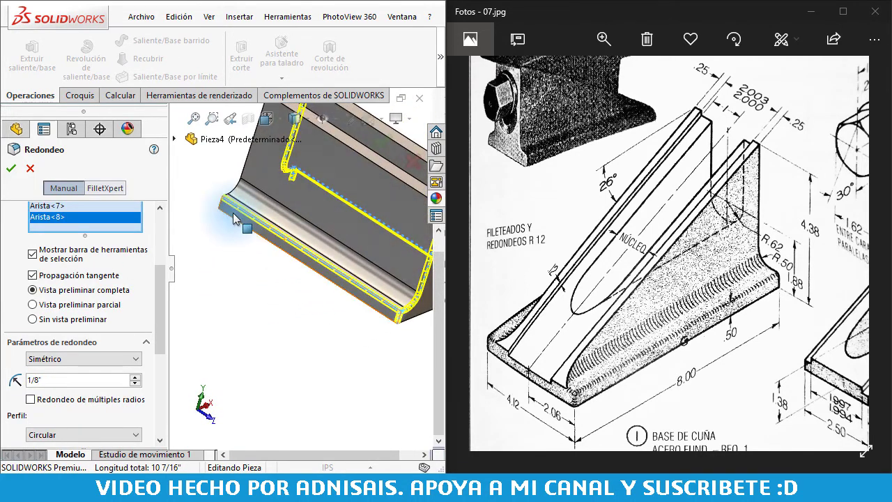
scroll(229, 213, "down", 3)
left_click(223, 202)
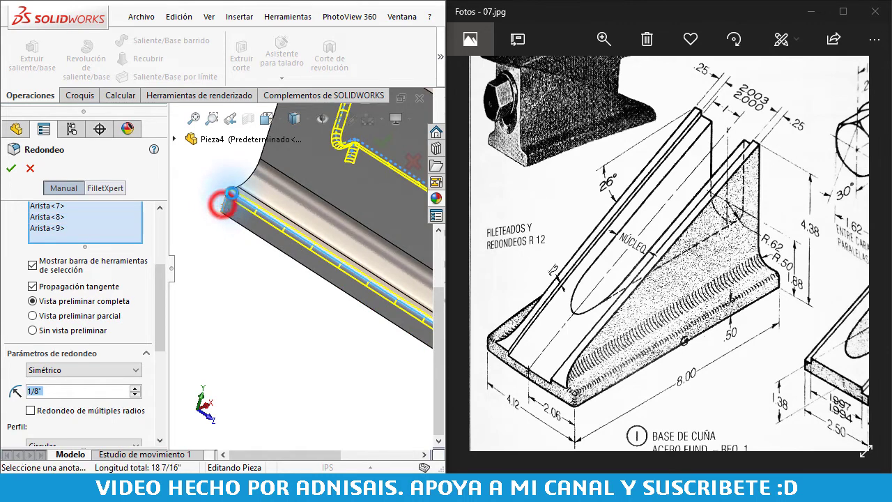
left_click(233, 189)
mouse_move(276, 256)
middle_mouse_down()
mouse_move(300, 282)
mouse_move(259, 253)
mouse_move(289, 309)
mouse_move(307, 300)
mouse_move(319, 308)
mouse_move(318, 349)
middle_mouse_up()
scroll(300, 281, "up", 3)
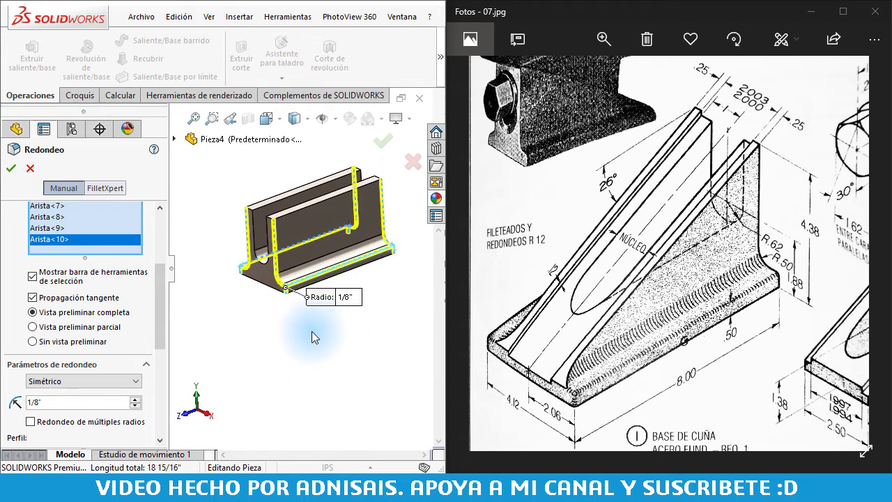
left_click(8, 171)
Roll the history forward past Cortar-Extruir2, inspect the filleted wedge, and switch to isometric view
left_click_drag(141, 340, 142, 375)
scroll(278, 296, "down", 3)
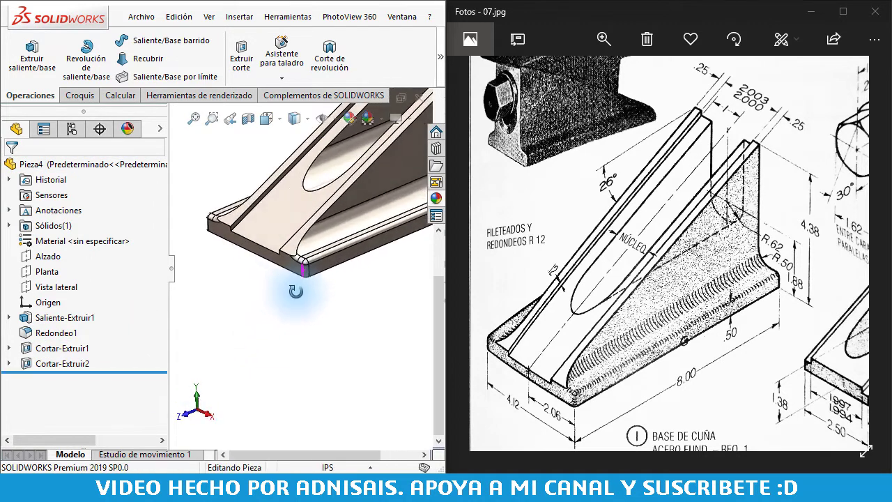
scroll(293, 241, "down", 1)
left_click(294, 237)
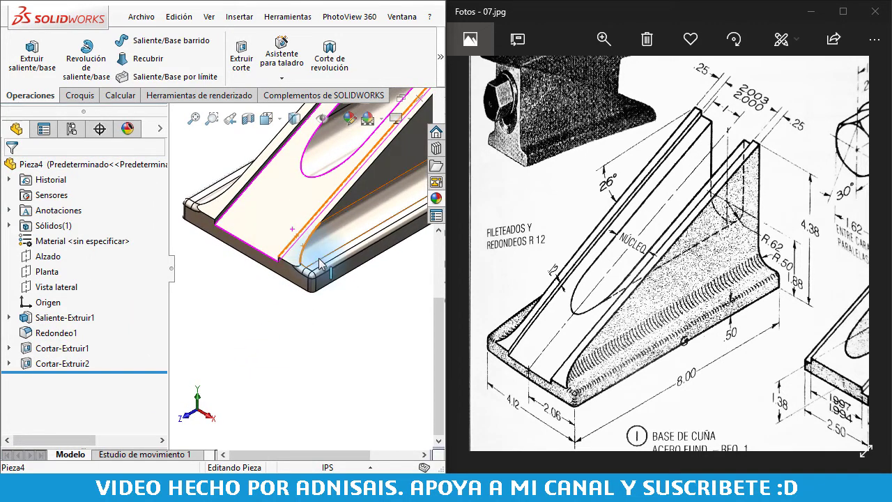
mouse_move(370, 325)
middle_mouse_down()
mouse_move(311, 235)
mouse_move(265, 198)
mouse_move(365, 295)
middle_mouse_up()
mouse_move(380, 343)
middle_mouse_down()
mouse_move(392, 325)
mouse_move(407, 332)
middle_mouse_up()
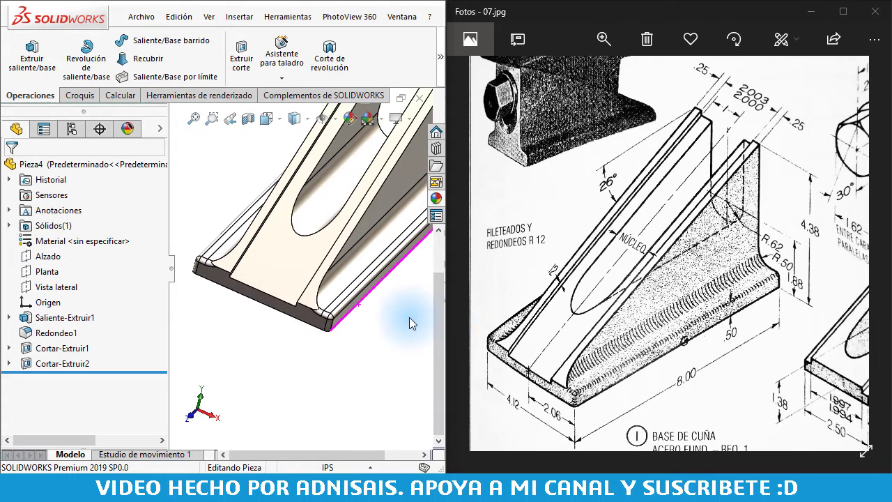
scroll(379, 312, "up", 3)
mouse_move(358, 295)
middle_mouse_down()
mouse_move(351, 285)
mouse_move(308, 285)
mouse_move(258, 300)
mouse_move(339, 278)
mouse_move(368, 320)
middle_mouse_up()
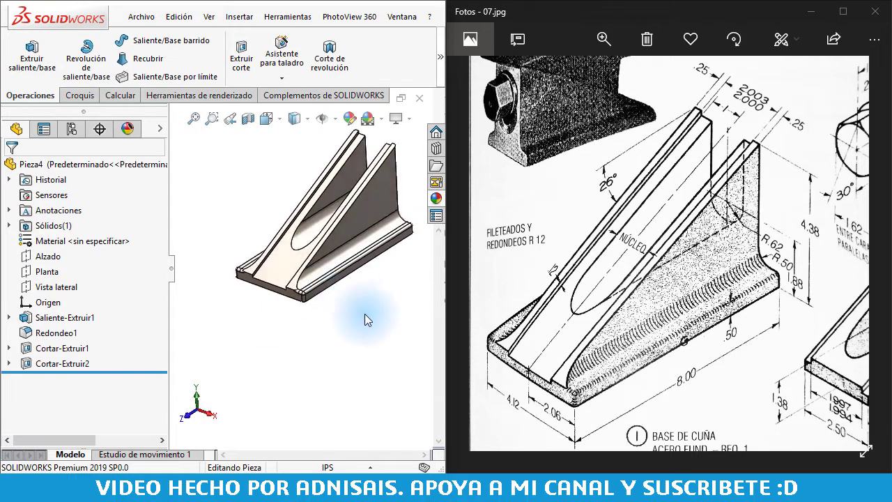
left_click(382, 336)
key("ctrl+7")
left_click(364, 336)
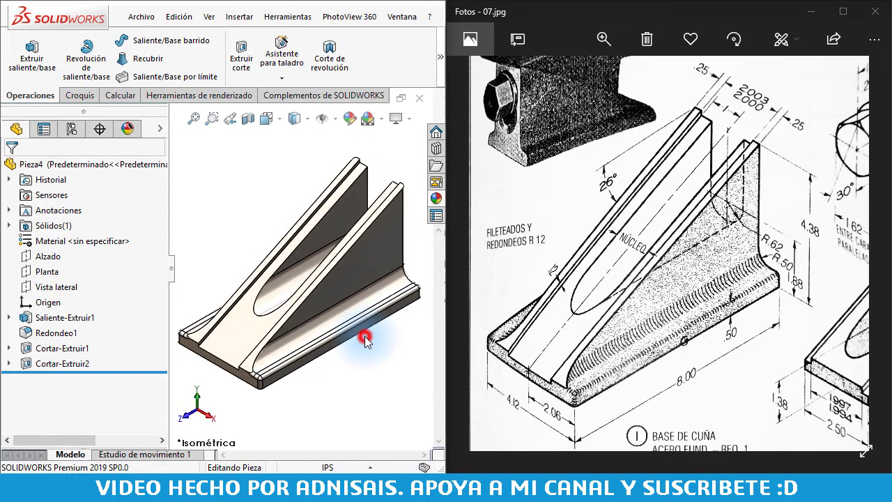
left_click(224, 210)
left_click(139, 16)
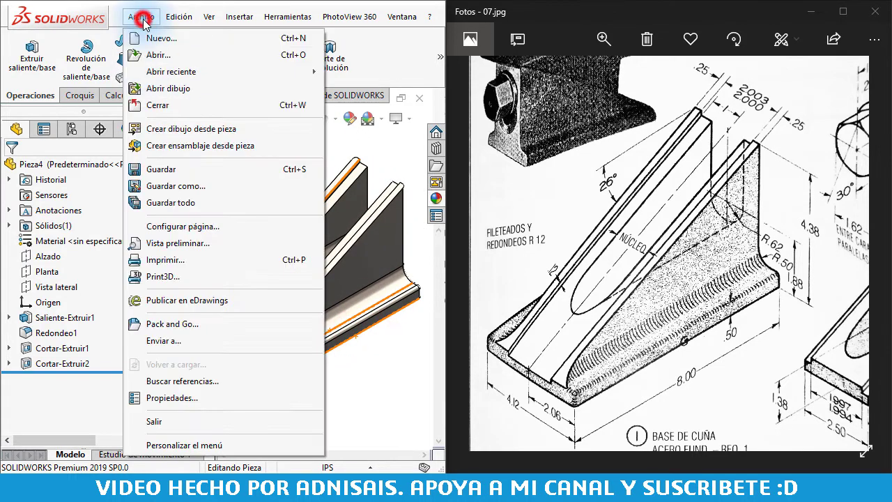
left_click(161, 169)
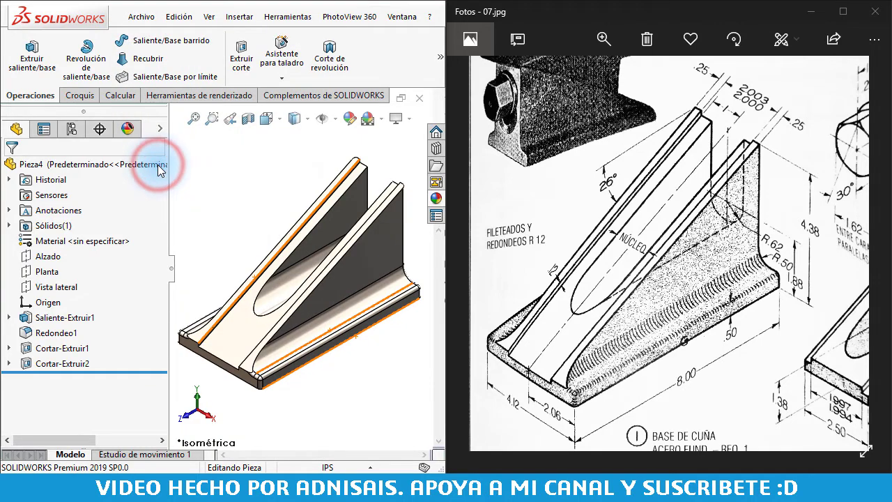
type("909")
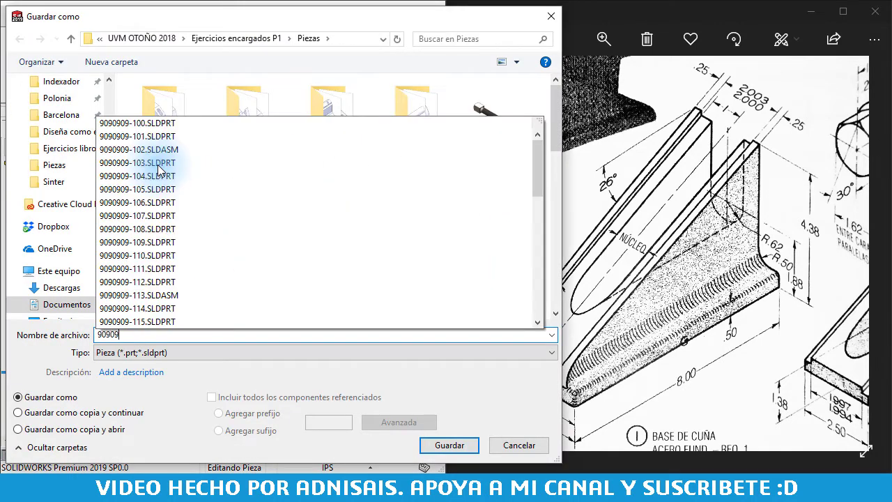
type("-13")
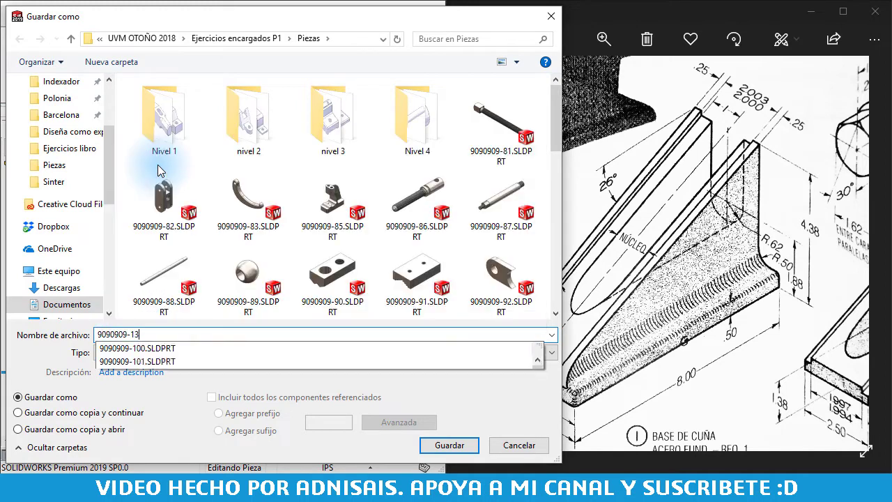
type("1")
key("Return")
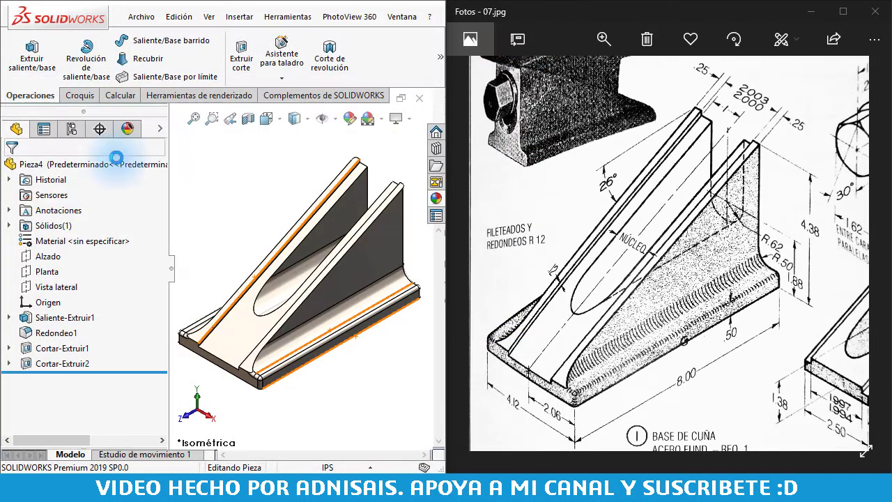
Pan the reference drawing to the upper wedge part
left_click_drag(681, 256, 666, 235)
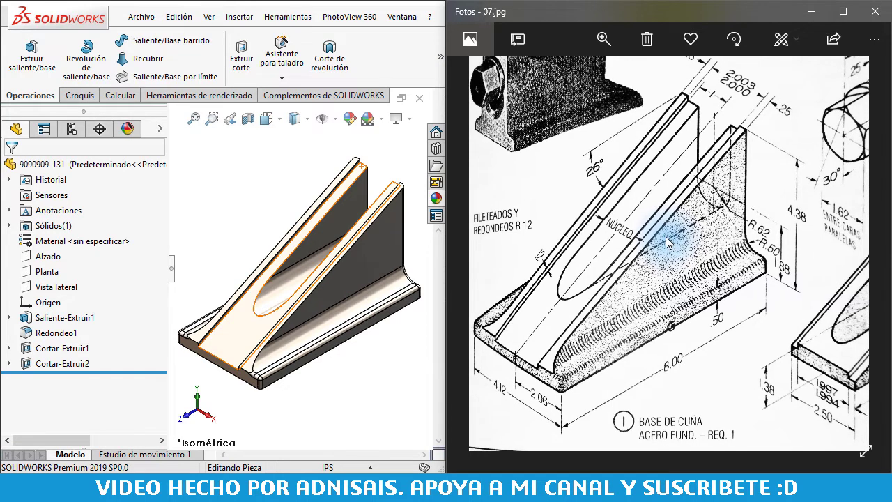
scroll(741, 262, "right", 3)
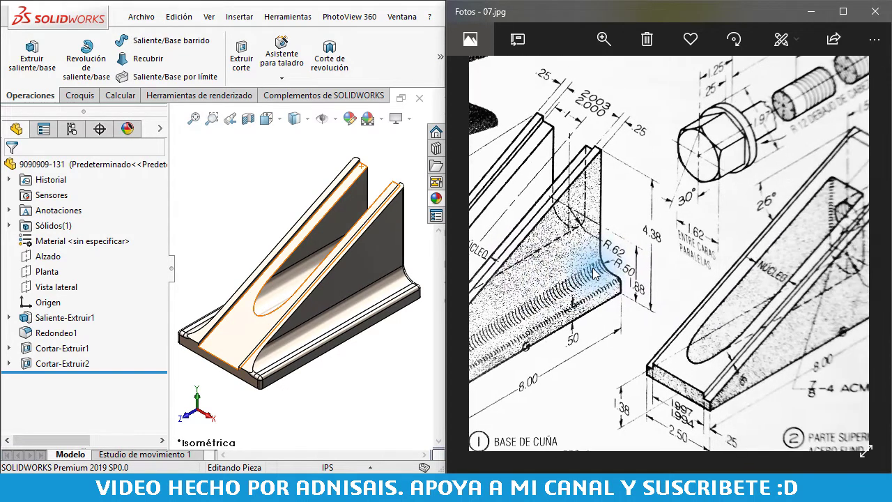
left_click_drag(741, 262, 709, 241)
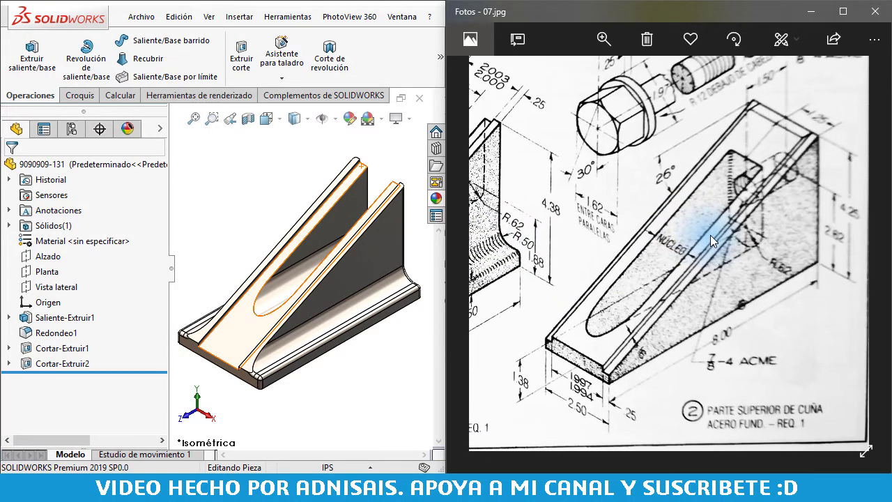
left_click(263, 193)
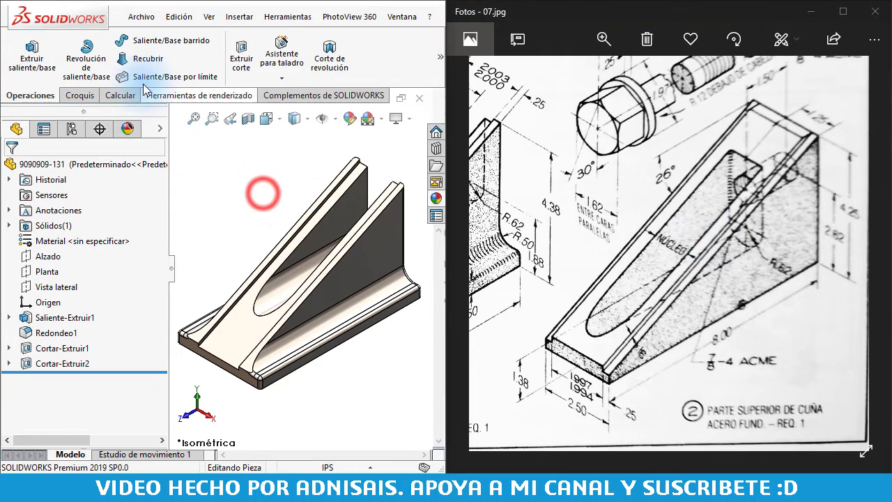
Create a new part from the Pulgadas template
left_click(142, 19)
left_click(145, 33)
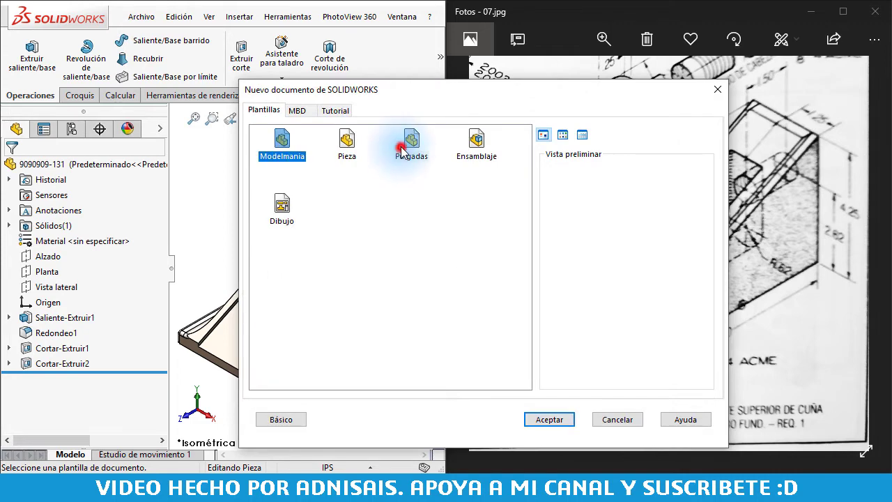
double_click(408, 144)
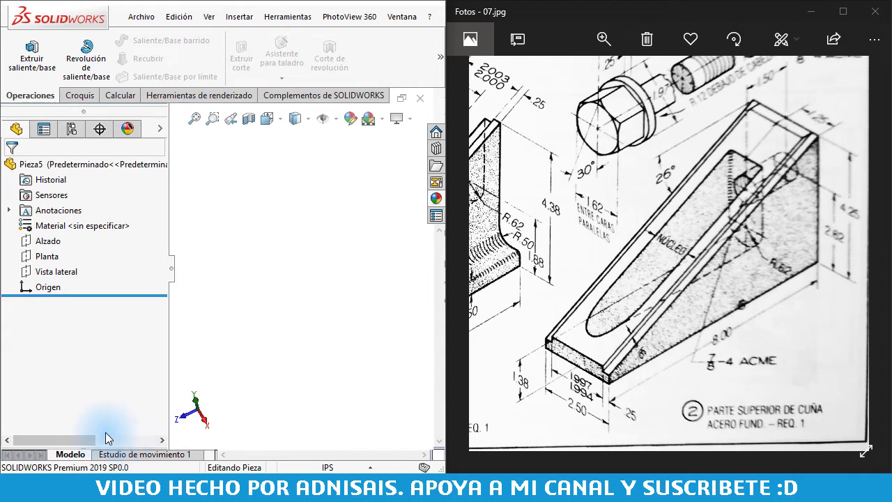
Open a sketch on the side plane and draw a base, vertical side and diagonal, then undo the diagonal
left_click(55, 272)
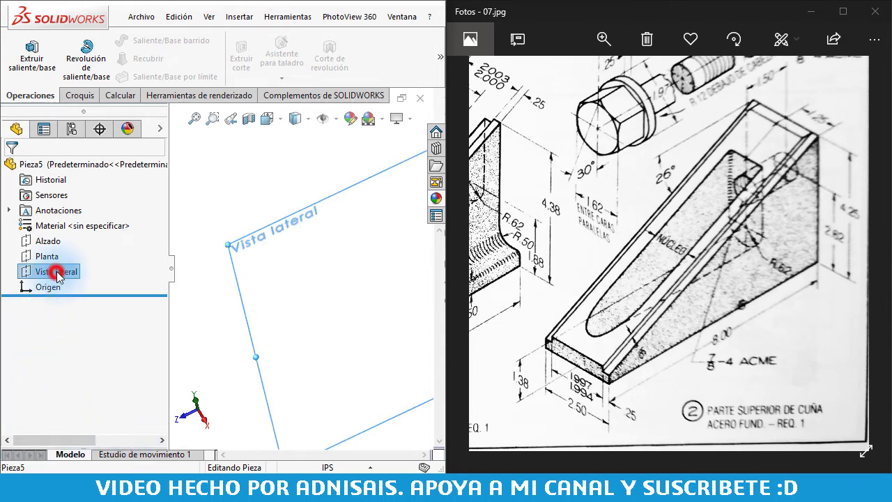
left_click(70, 252)
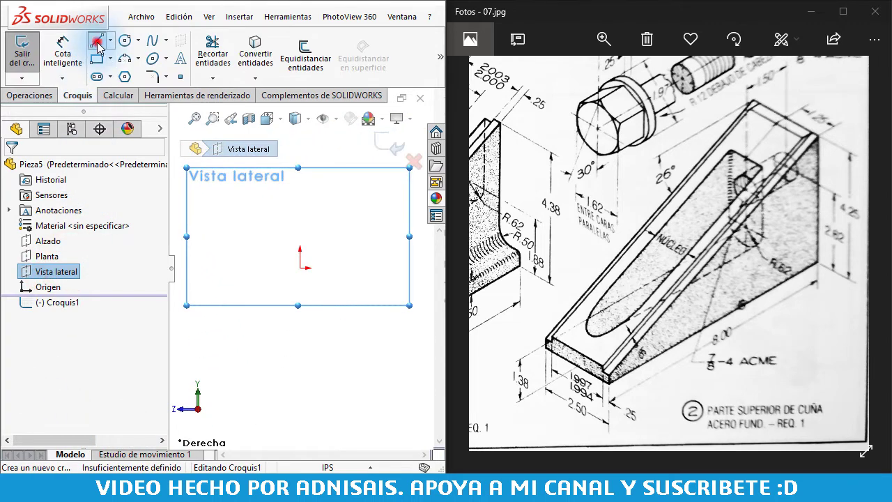
left_click(97, 41)
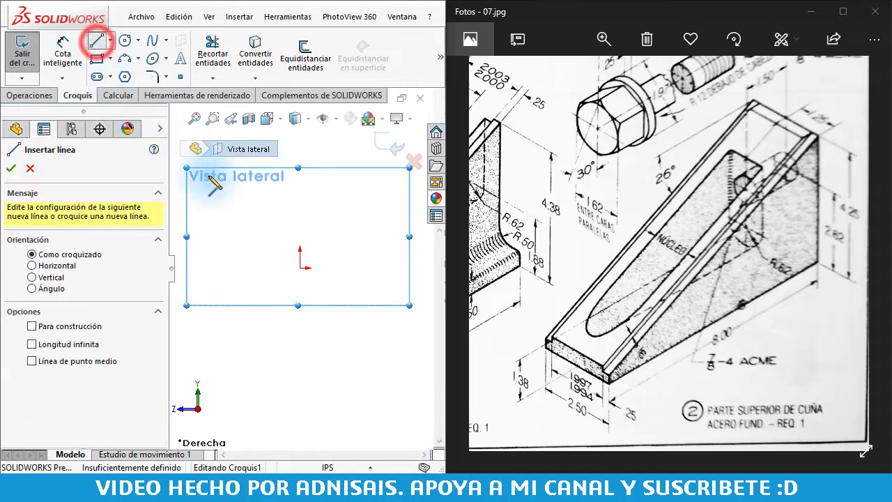
left_click(210, 268)
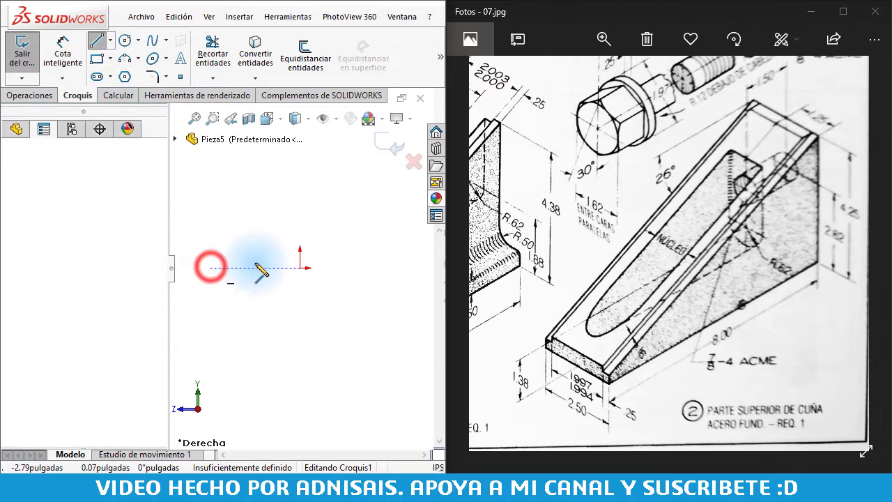
left_click(299, 268)
left_click(300, 198)
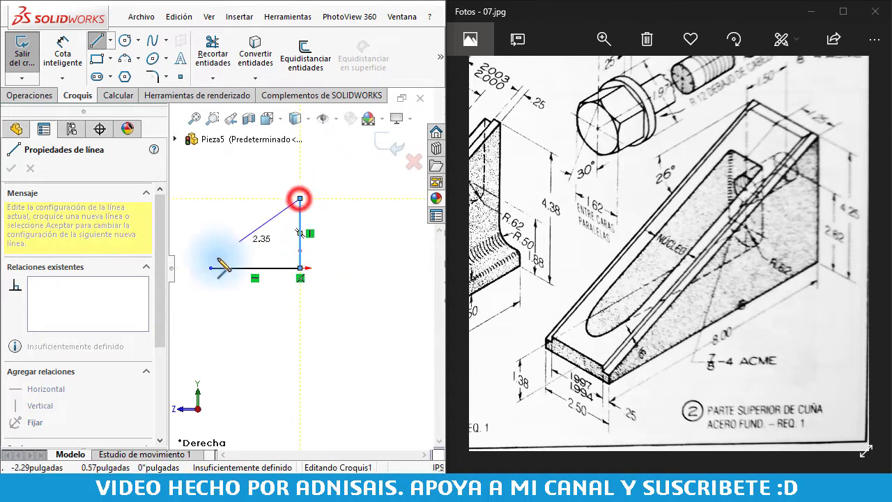
left_click(210, 268)
key("Escape")
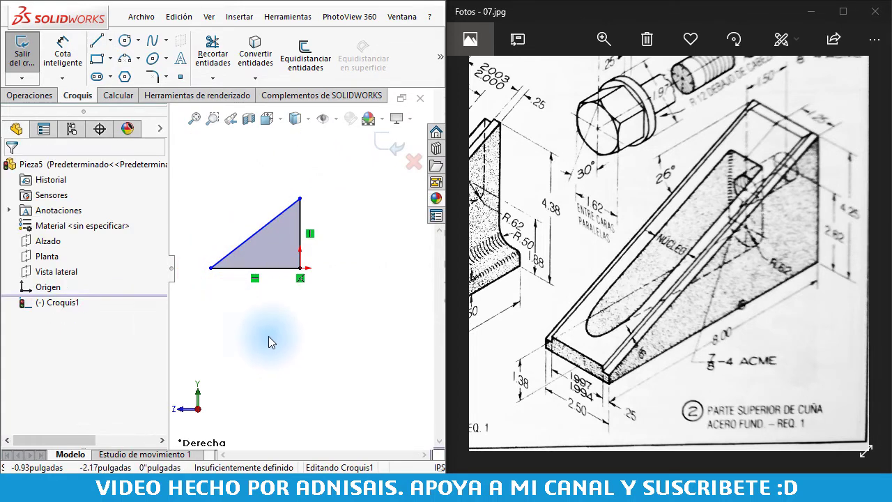
key("ctrl+z")
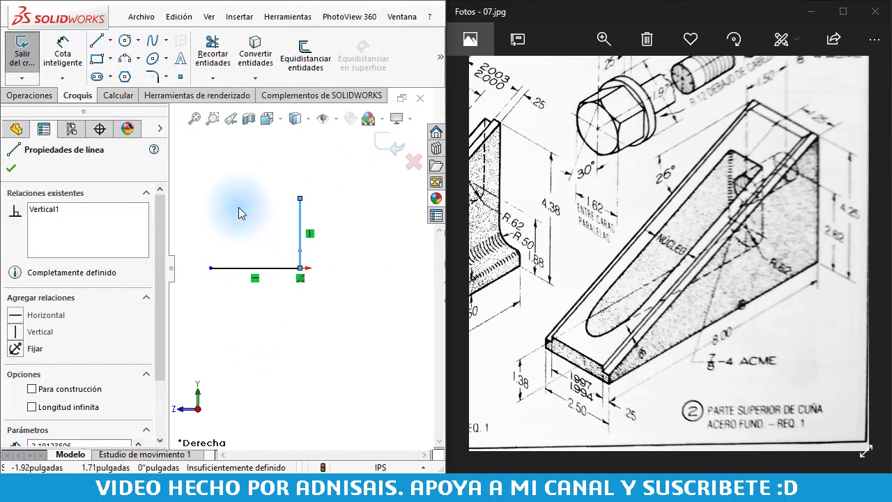
Redraw the profile with a short left vertical segment and a line back to the top corner
left_click(241, 203)
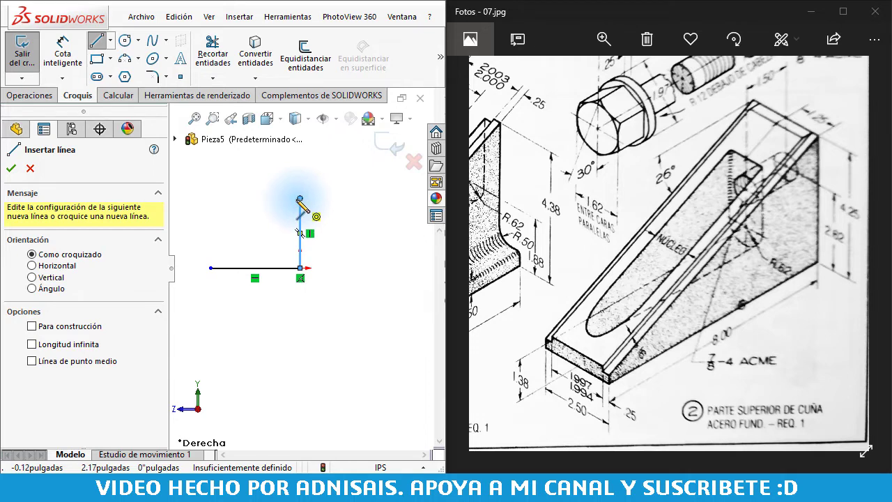
left_click_drag(299, 200, 283, 201)
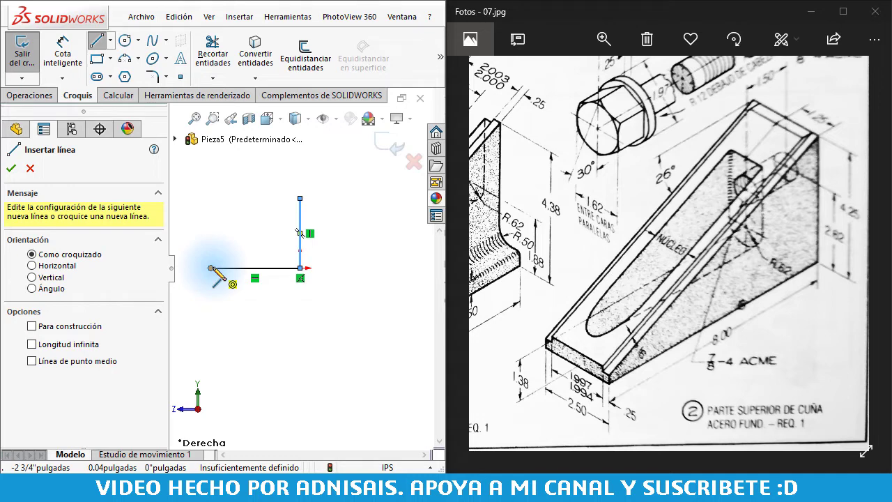
left_click(211, 267)
left_click(210, 254)
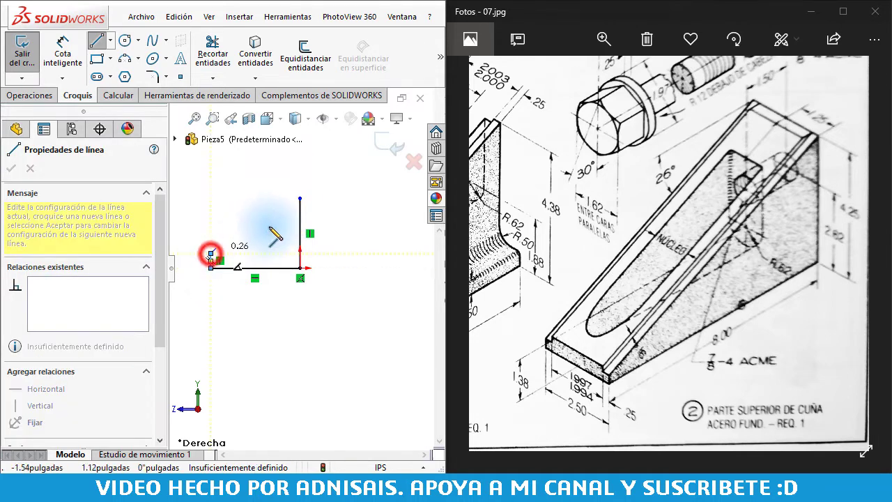
left_click(300, 202)
key("Escape")
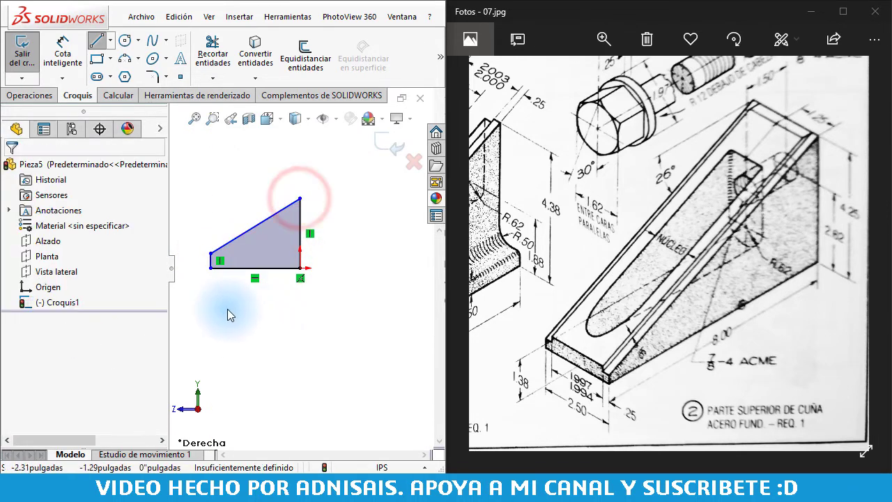
scroll(217, 279, "down", 3)
right_click_drag(341, 353, 328, 202)
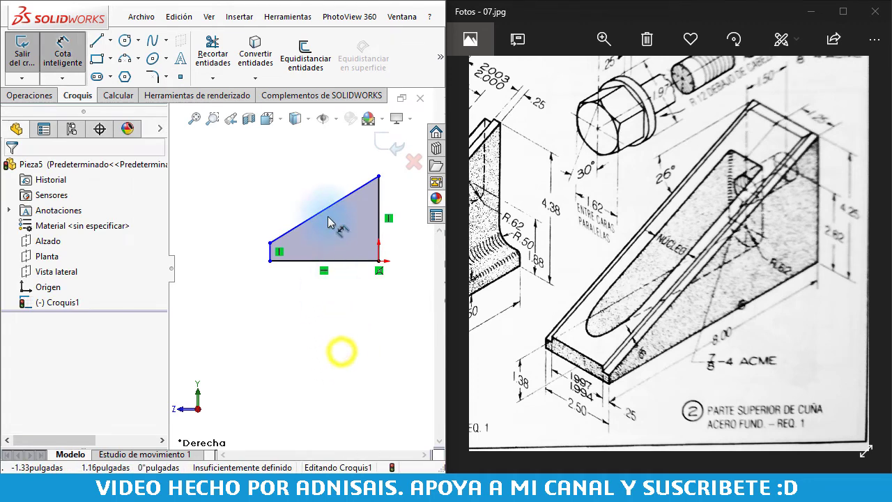
Dimension the base line to 8" and the vertical side to 4.25"
left_click(349, 264)
left_click(342, 298)
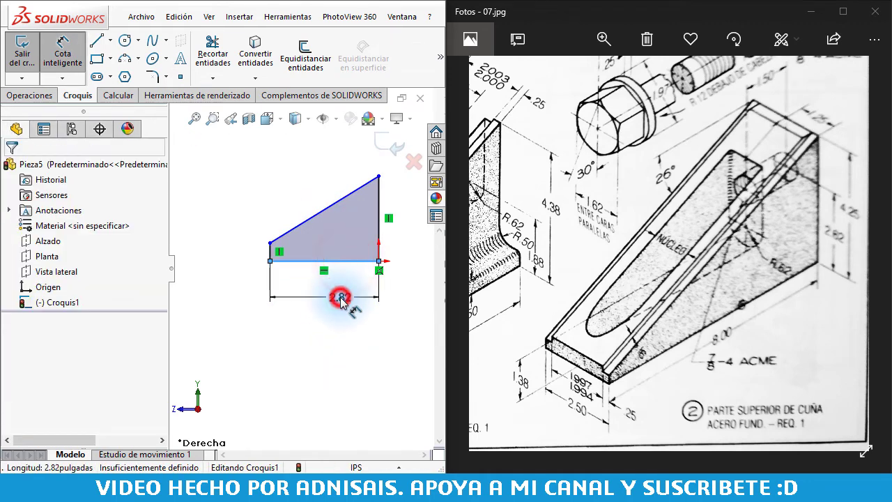
type("8")
key("Return")
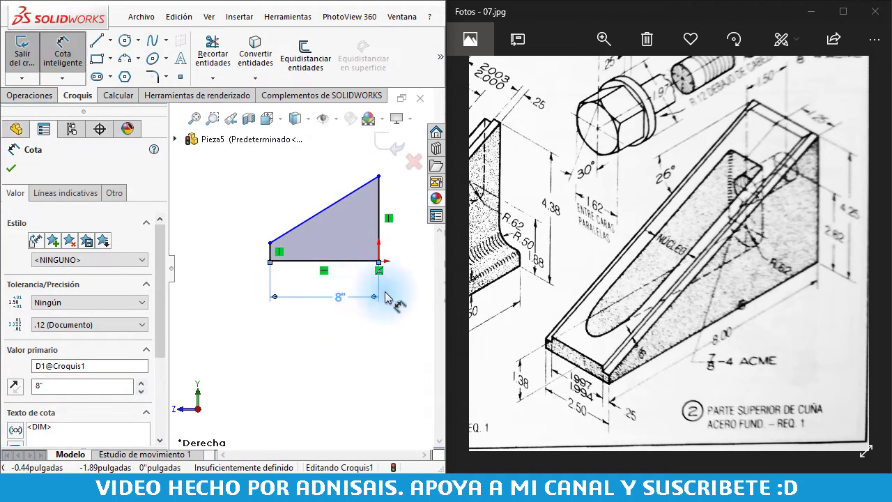
left_click(388, 340)
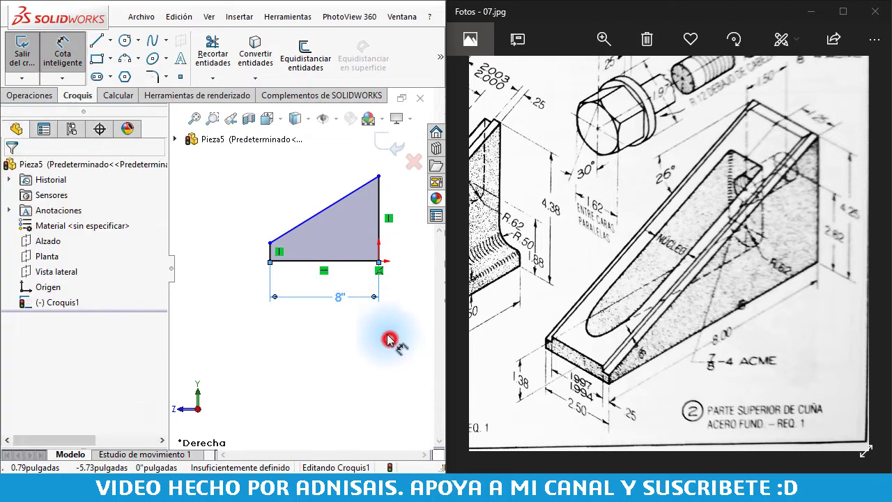
left_click(378, 234)
left_click(406, 237)
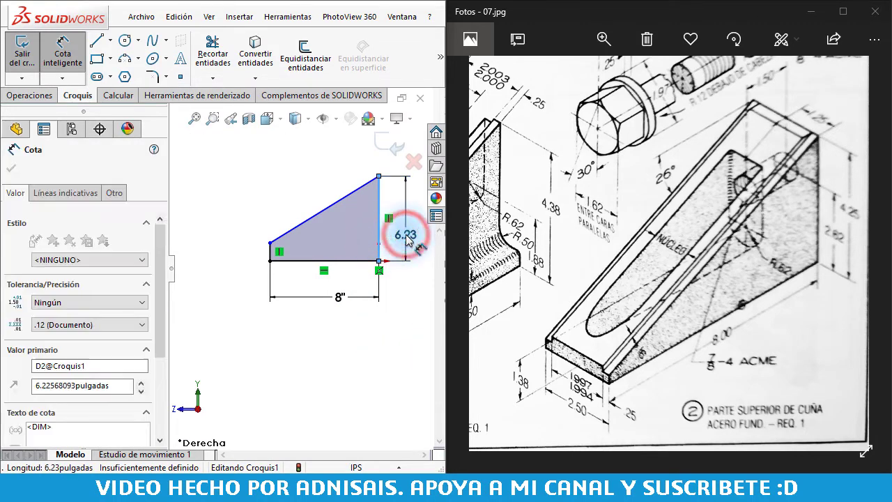
type("4.25")
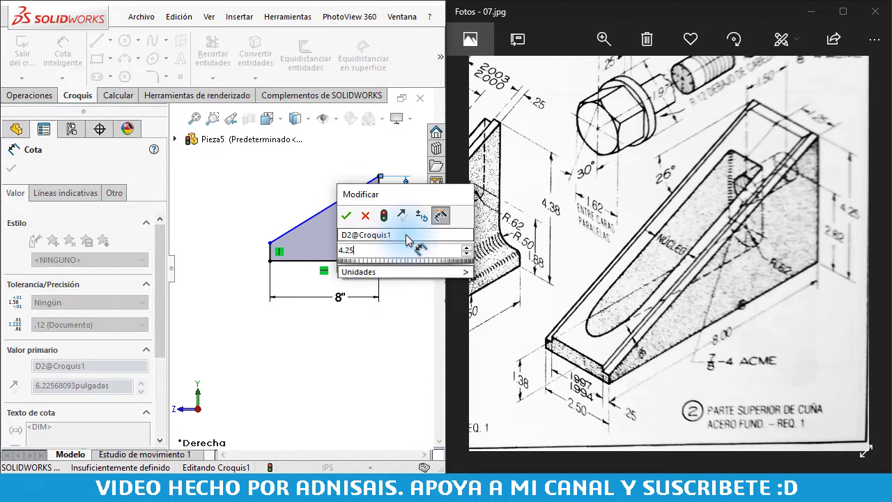
key("Return")
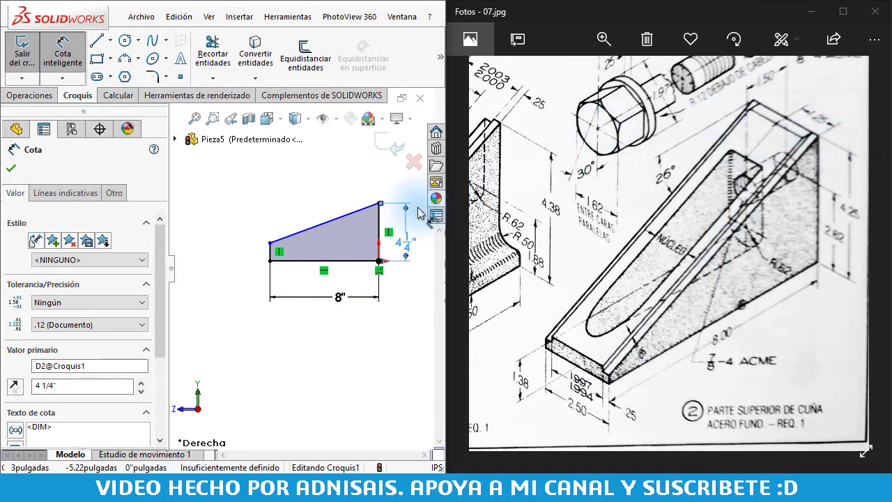
Add a 26° angle dimension between the sloped edge and the base
left_click(329, 227)
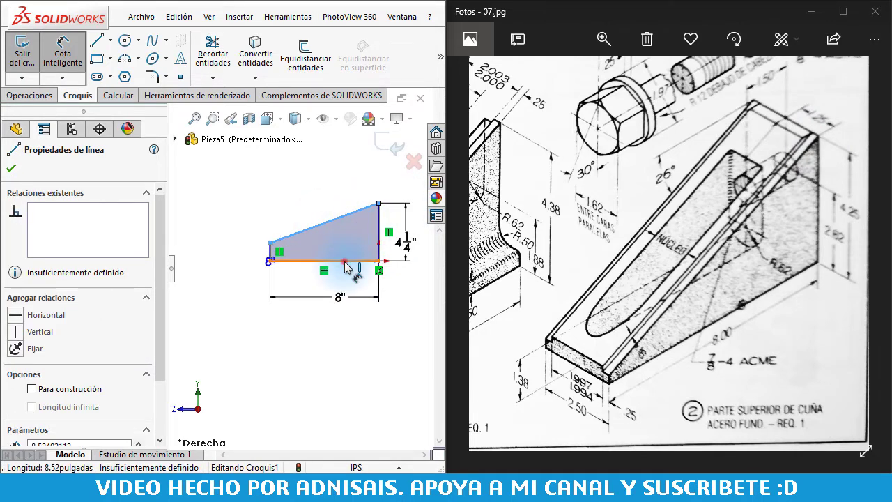
left_click(344, 262)
left_click(344, 237)
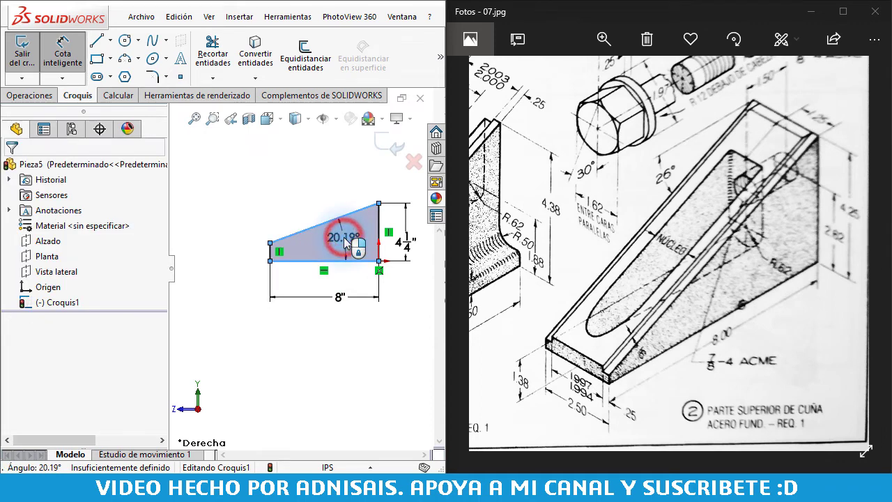
type("26")
key("Return")
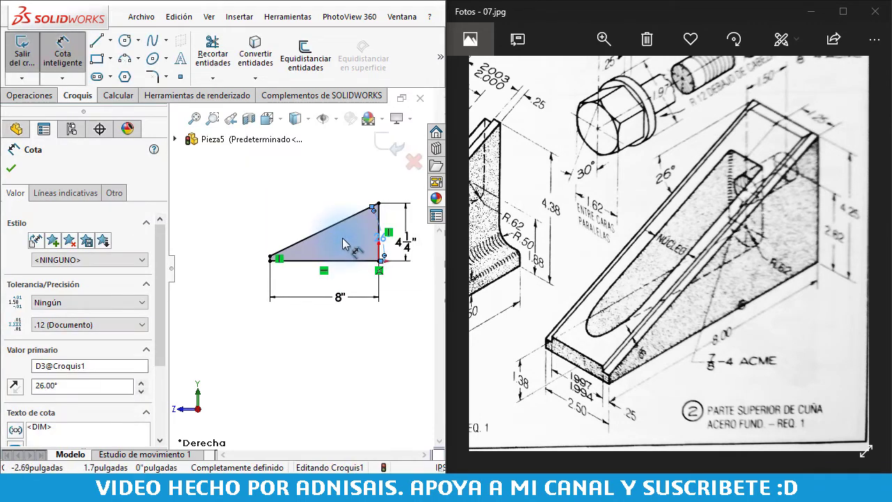
scroll(343, 243, "down", 1)
key("Escape")
Extrude Croquis1 2.5" with the Plano medio end condition to make the wedge
left_click(31, 95)
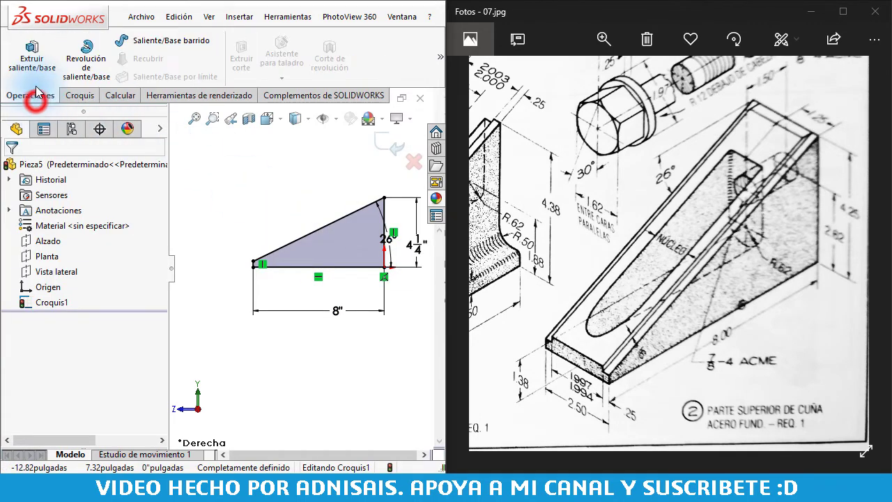
left_click(38, 75)
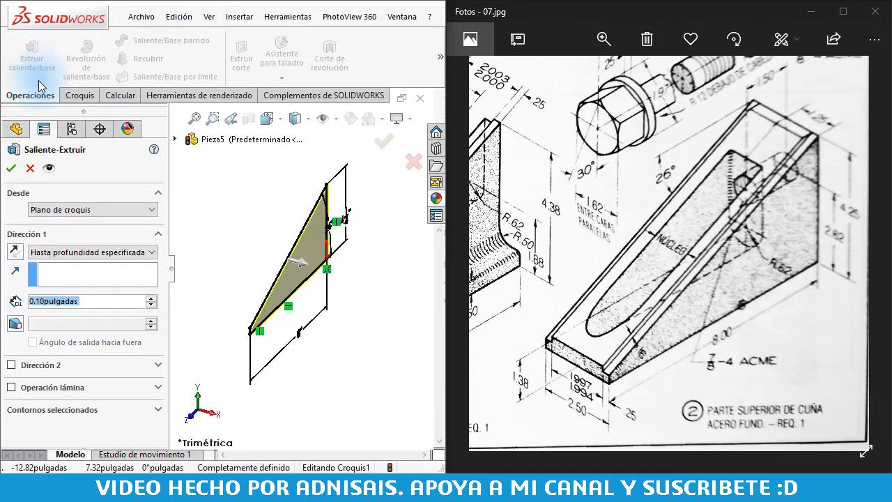
type("2.5")
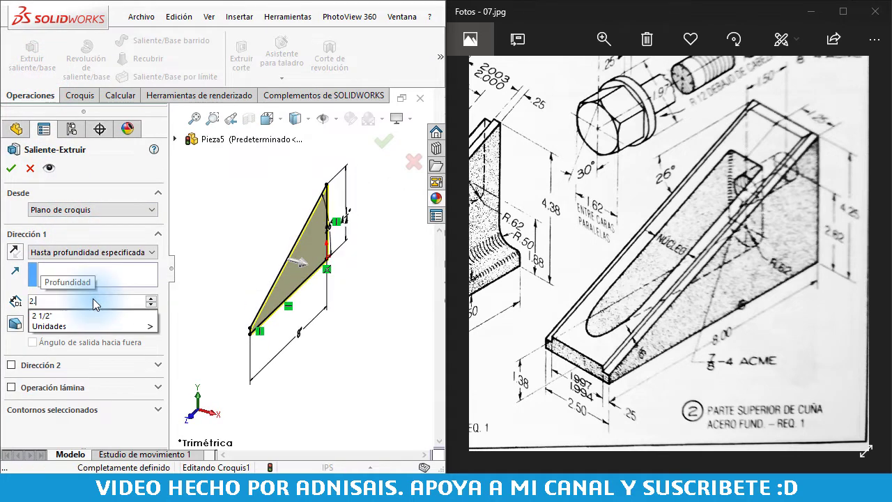
left_click(95, 252)
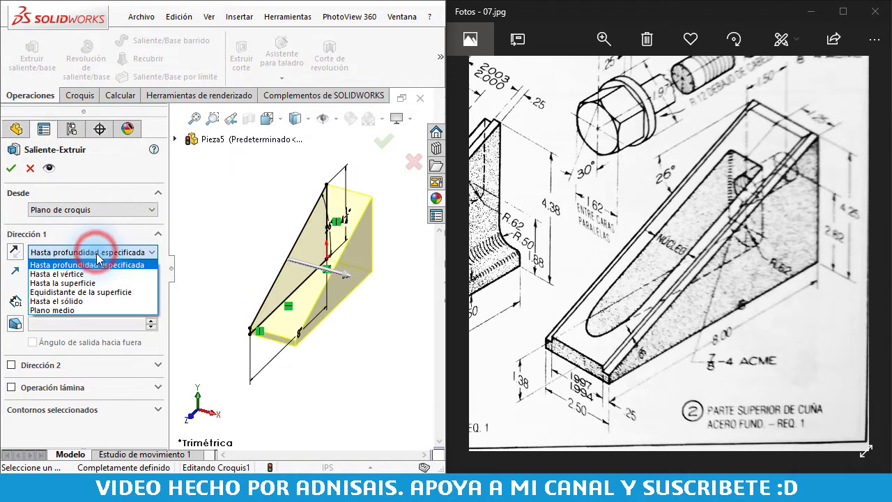
left_click(85, 309)
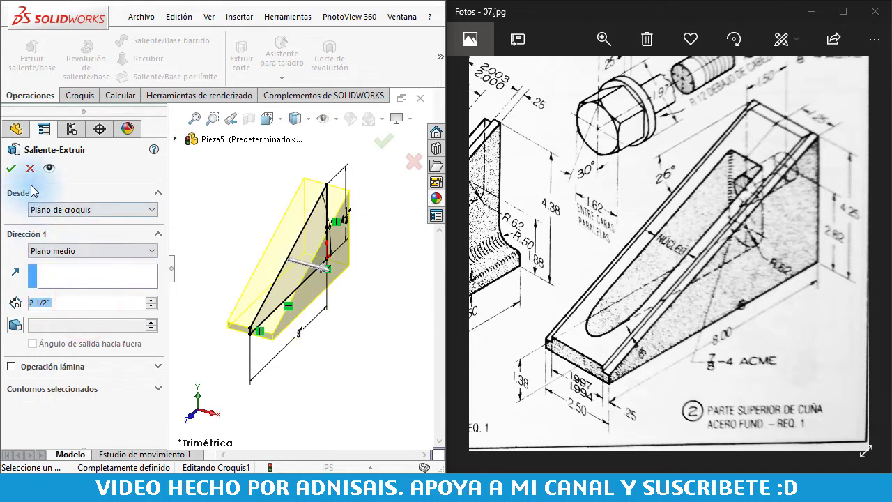
left_click(11, 168)
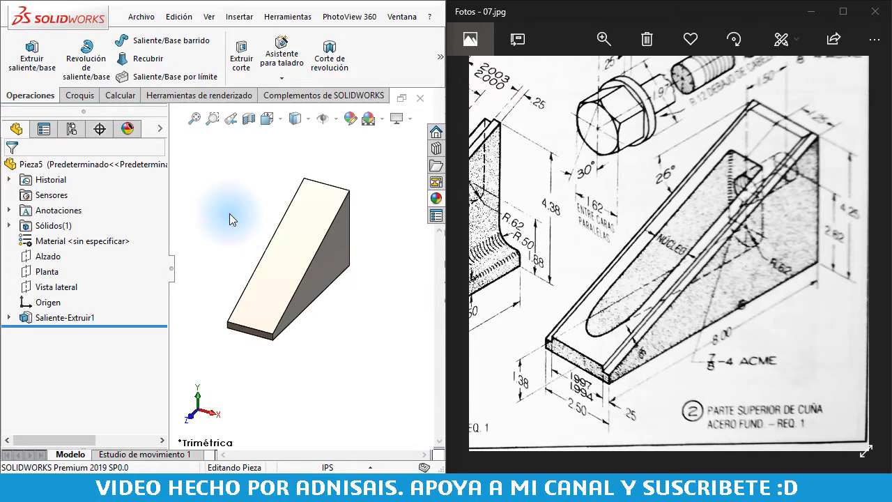
Open a sketch on Vista lateral and draw the strip outline along the wedge's slope
left_click(55, 287)
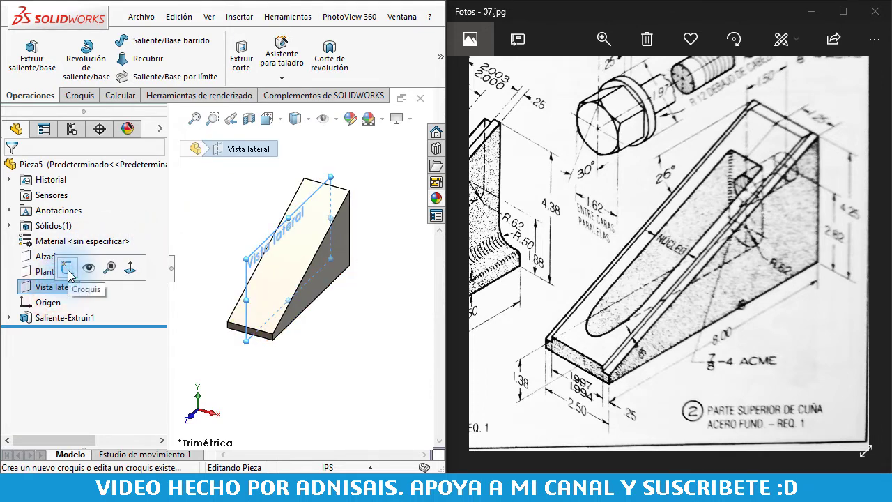
left_click(66, 268)
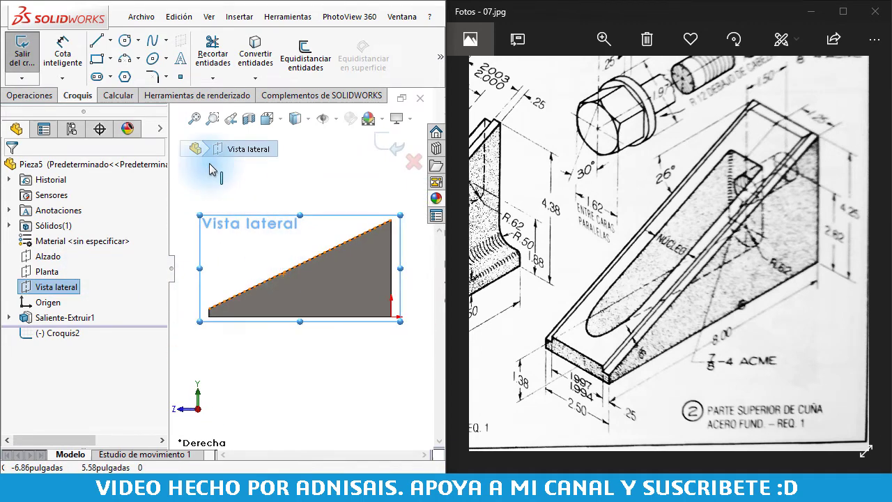
left_click(96, 41)
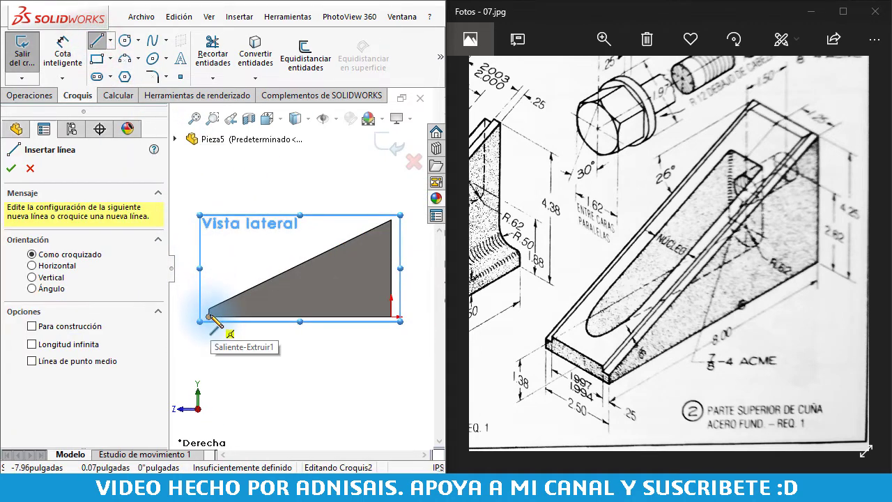
scroll(207, 311, "down", 3)
scroll(215, 314, "down", 2)
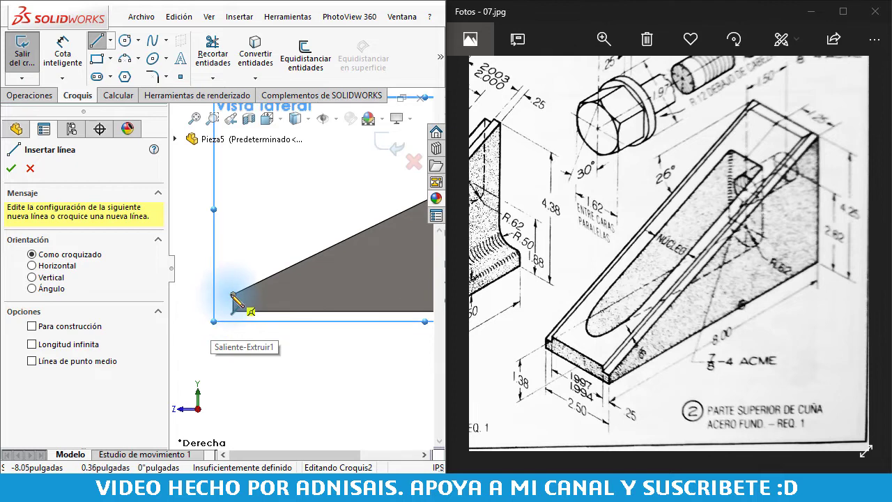
left_click(232, 296)
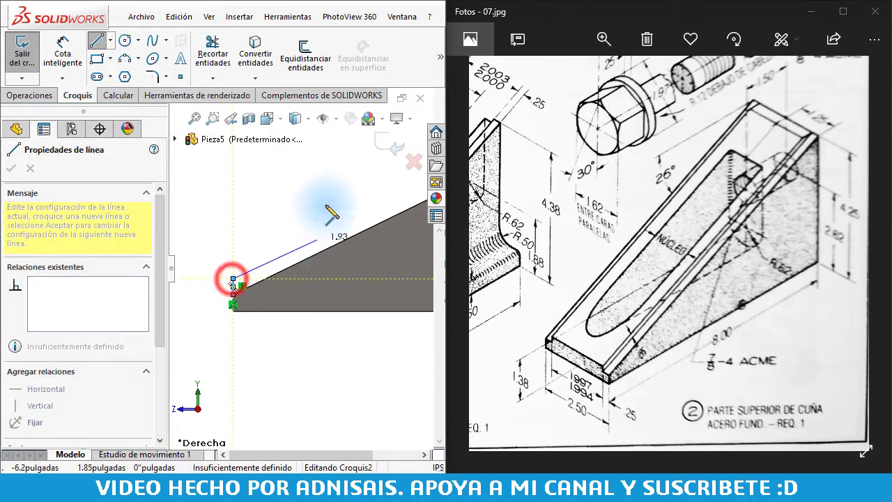
scroll(368, 192, "down", 3)
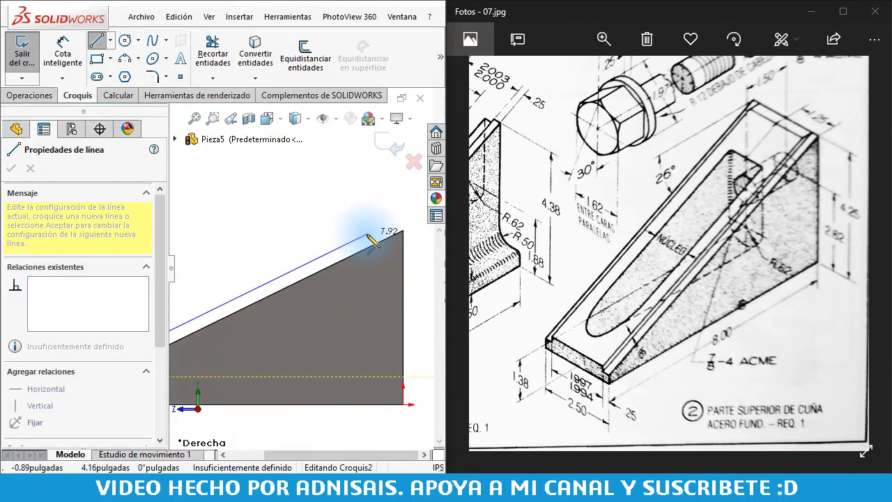
left_click(372, 235)
left_click(405, 233)
scroll(304, 278, "up", 4)
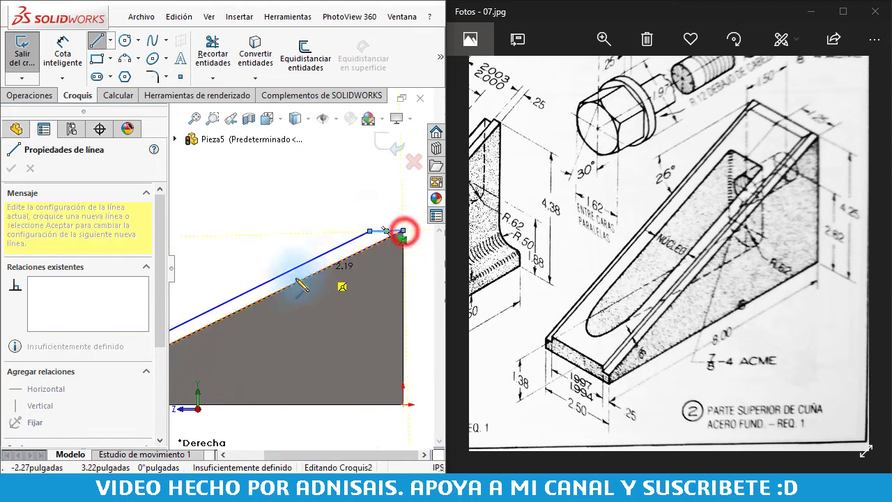
left_click(193, 325)
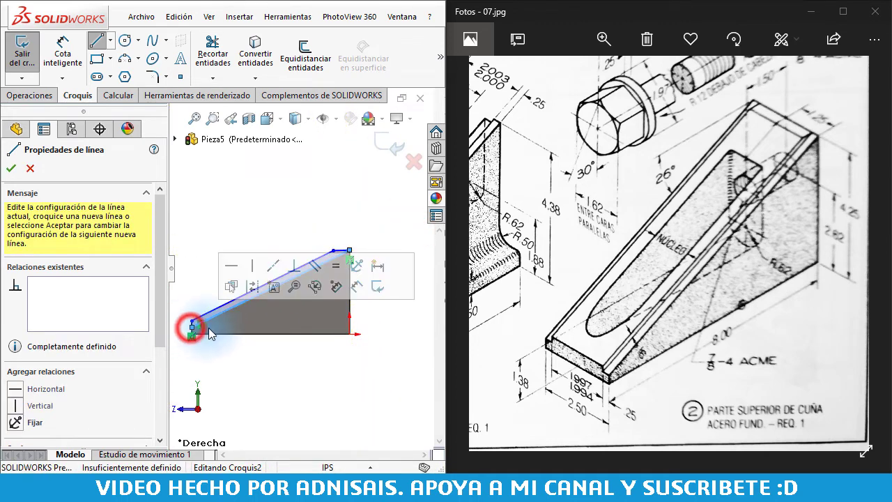
scroll(189, 325, "down", 3)
key("Escape")
Make the strip line parallel to the slope and its short top edge horizontal
left_click(322, 258)
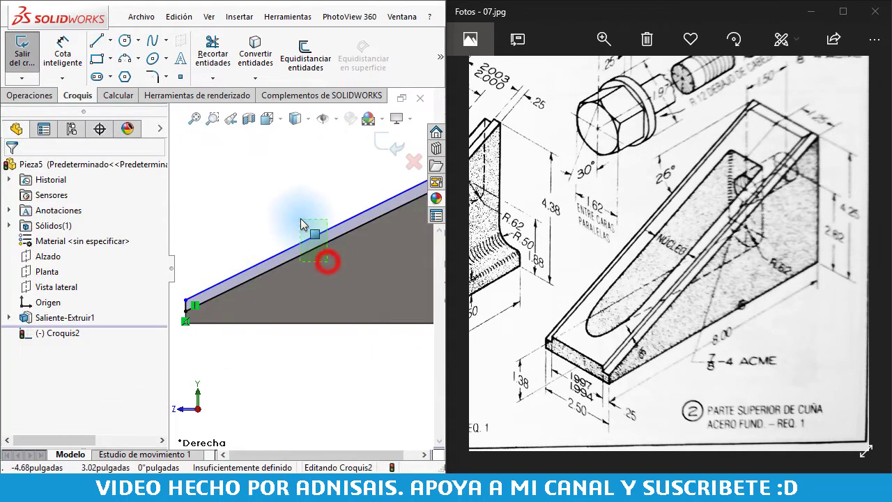
left_click(422, 158)
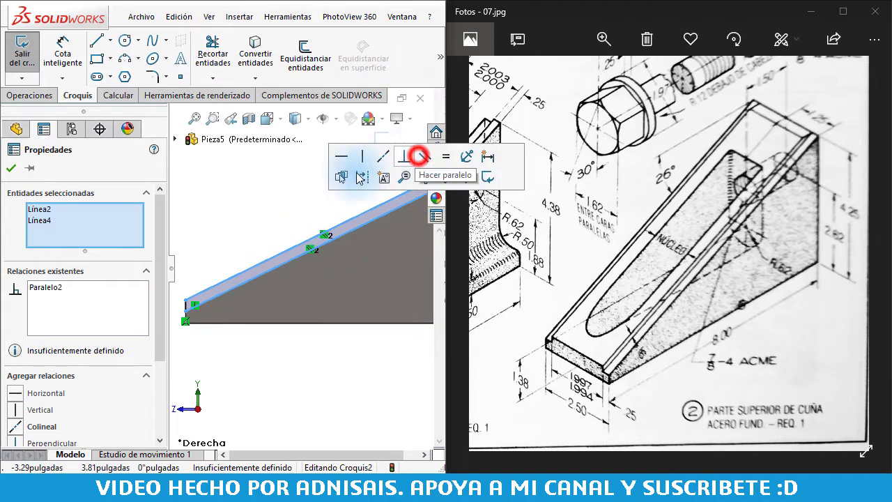
left_click(275, 192)
scroll(359, 244, "up", 3)
scroll(359, 246, "down", 3)
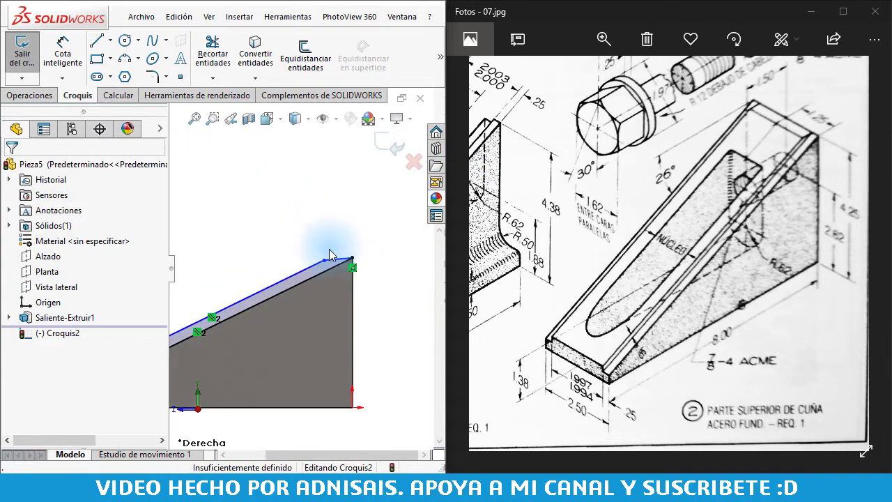
left_click(328, 260)
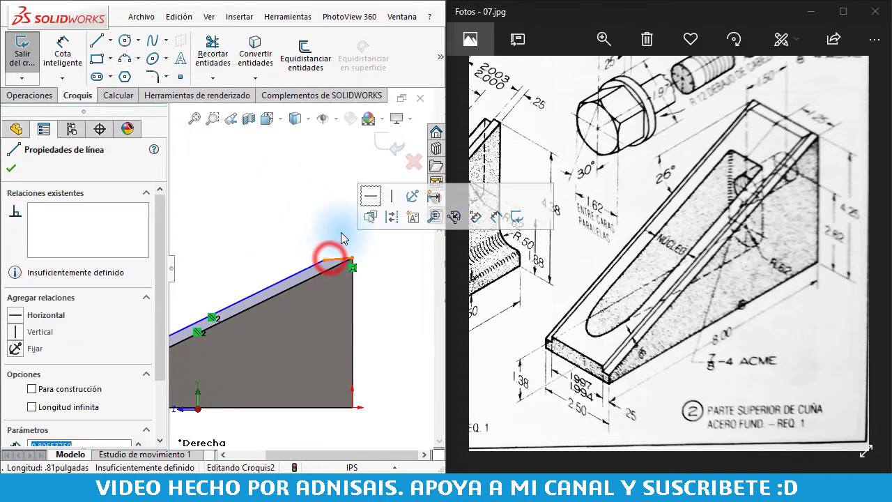
left_click(370, 196)
left_click(307, 218)
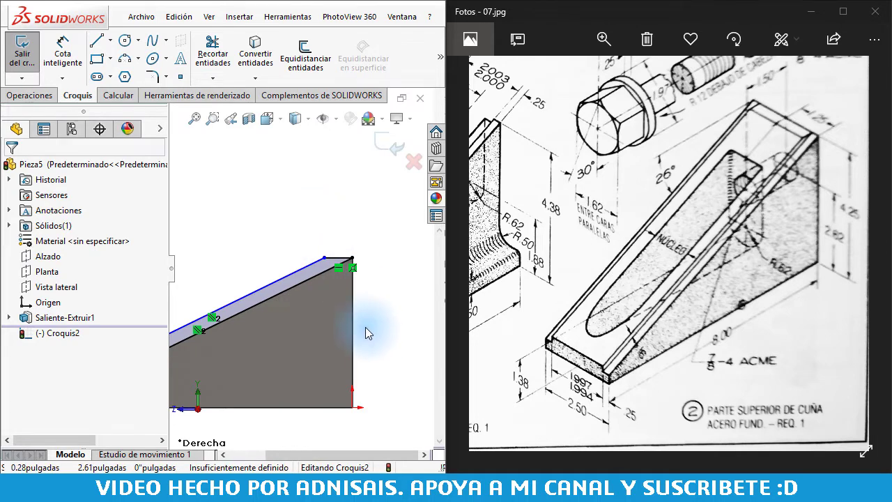
right_click_drag(380, 347, 376, 274)
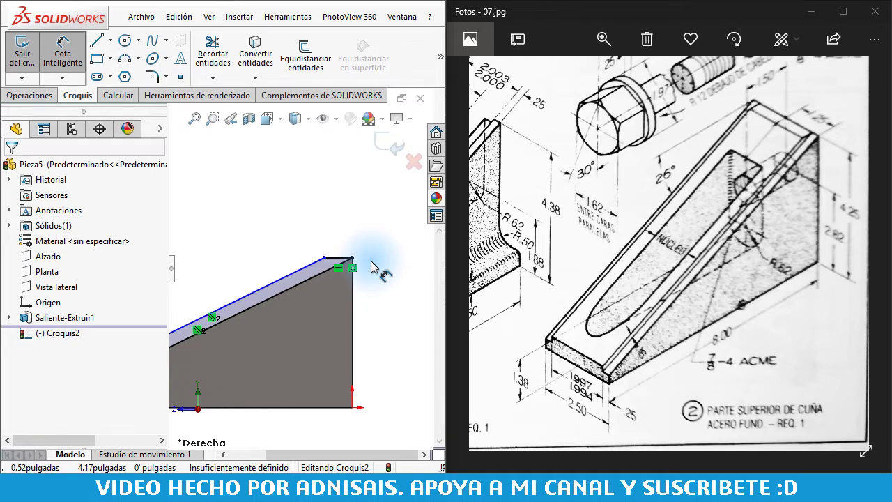
Dimension the offset between the sloped line and the strip line to 5/32"
left_click(298, 279)
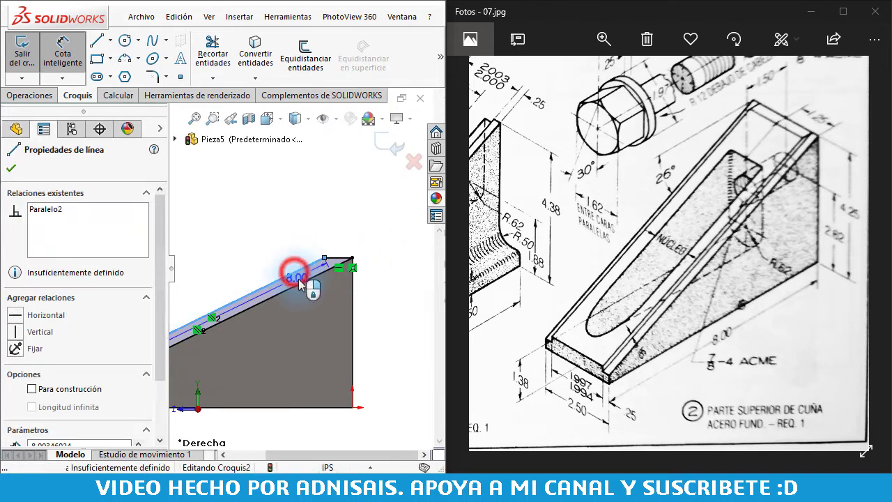
left_click(301, 285)
left_click(309, 303)
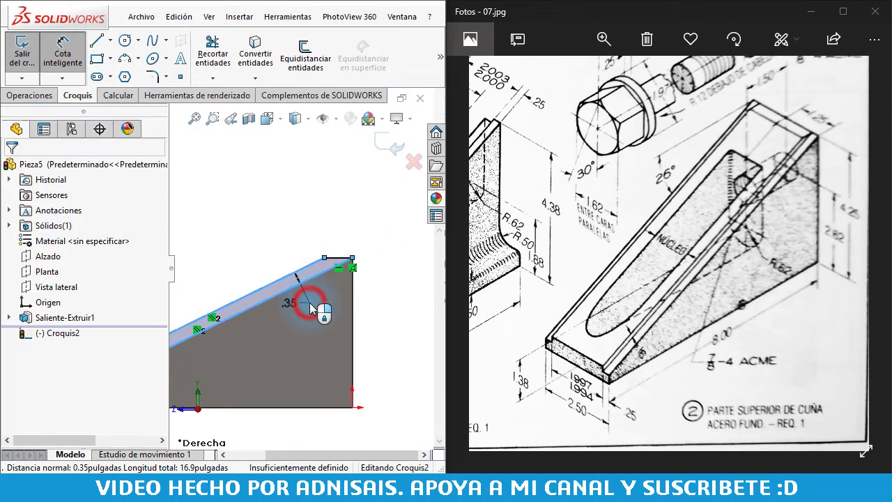
type("5/32")
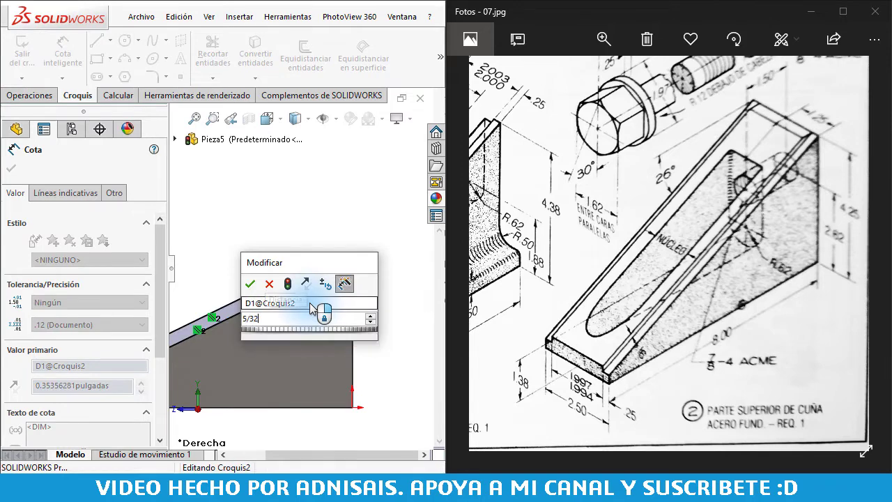
key("Return")
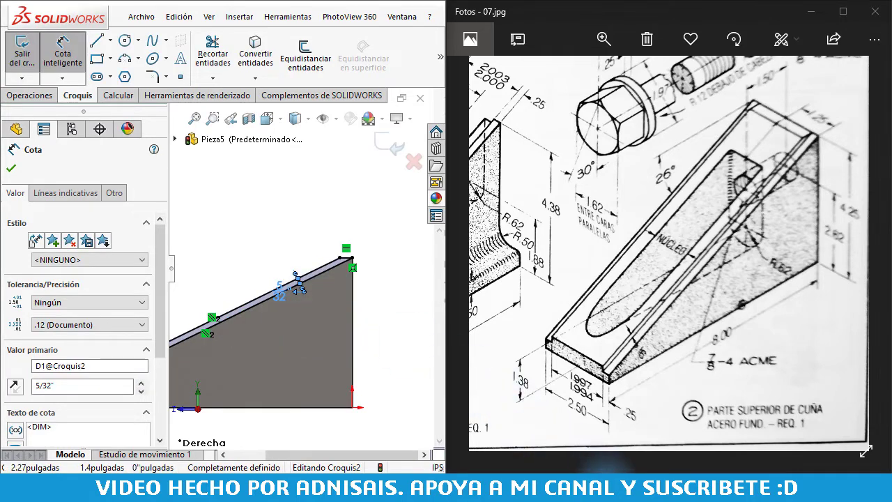
left_click(605, 466)
left_click(825, 432)
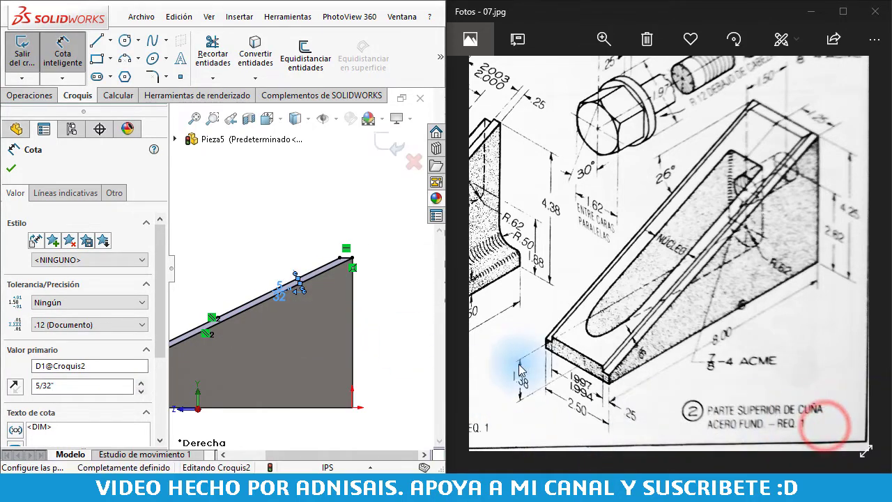
left_click(50, 98)
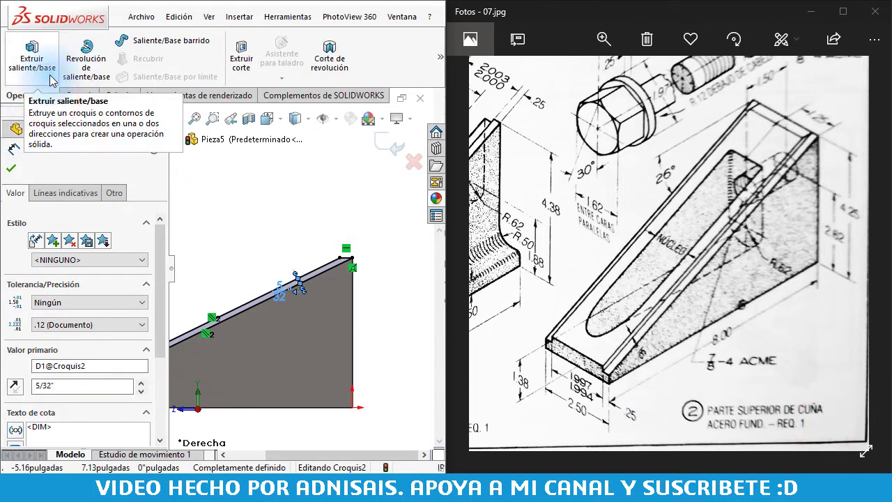
Extrude Croquis2 mid-plane (Plano medio) to a 1.997" depth
left_click(50, 79)
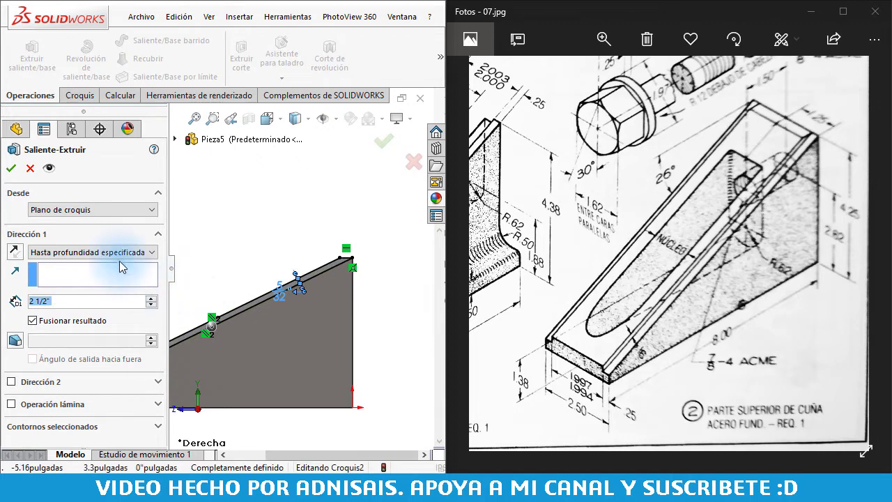
left_click(122, 252)
left_click(104, 318)
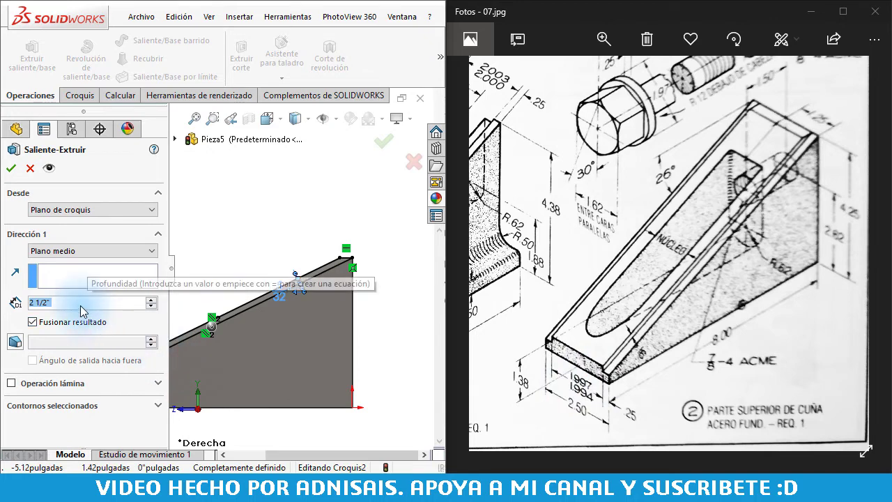
type("1.9")
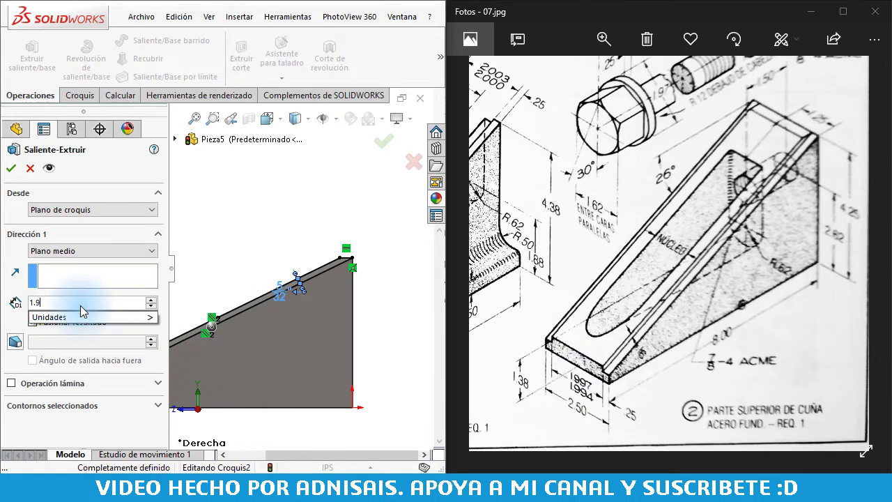
type("97")
key("Return")
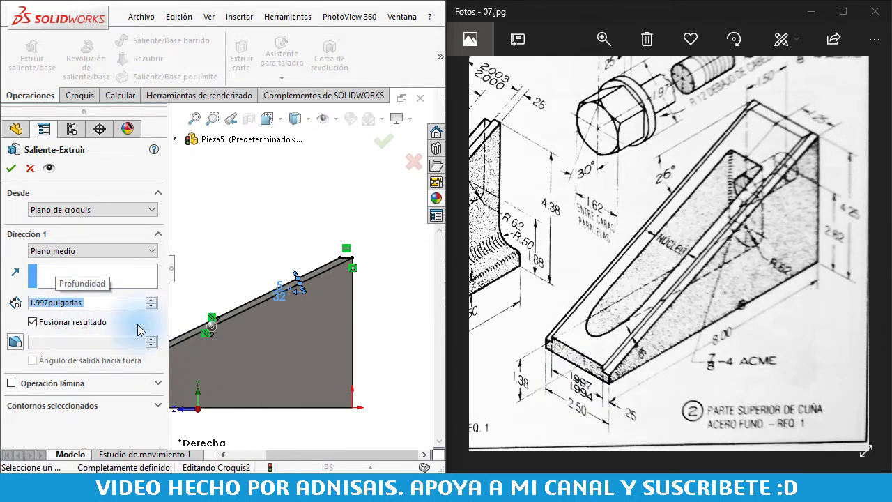
middle_click_drag(270, 313, 274, 350)
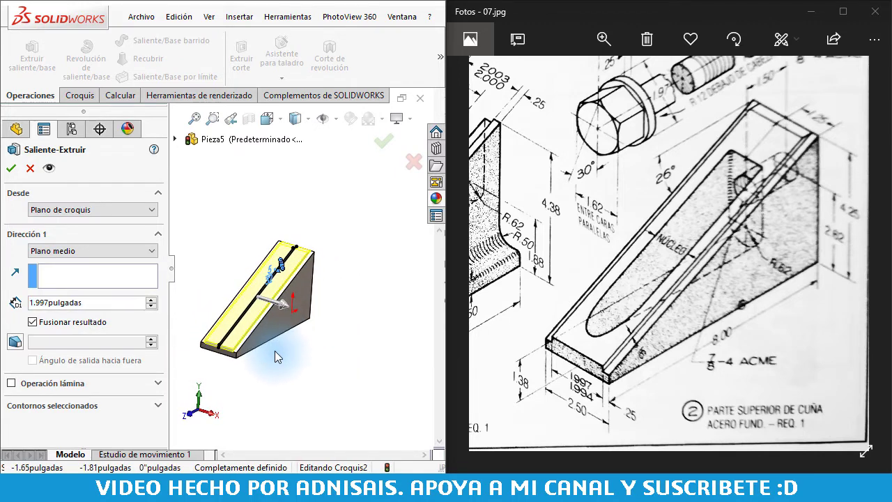
scroll(240, 255, "down", 1)
scroll(240, 256, "down", 1)
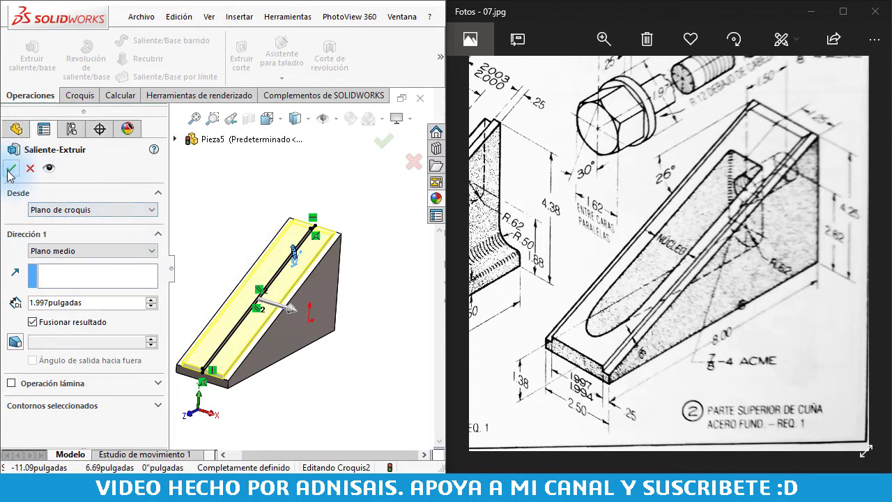
left_click(10, 172)
left_click(214, 244)
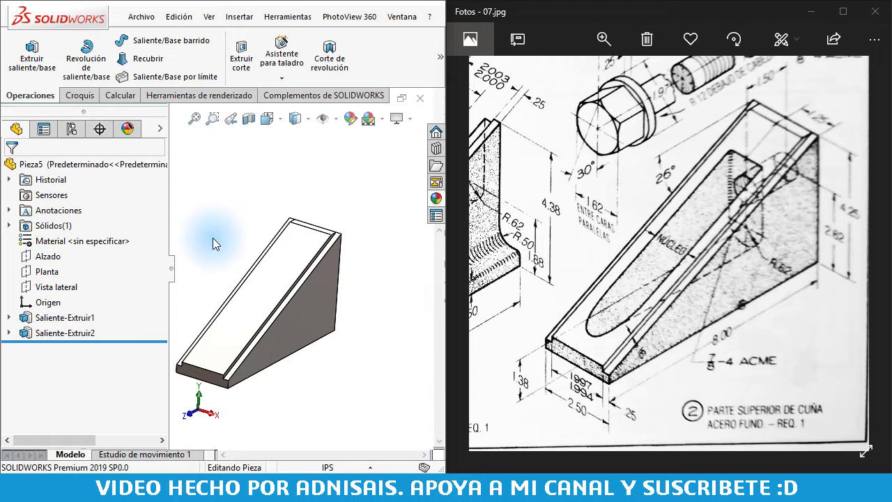
Orbit and zoom to bring the wedge's tall end face into close view
scroll(203, 262, "up", 1)
mouse_move(203, 262)
middle_mouse_down()
mouse_move(316, 296)
mouse_move(295, 305)
mouse_move(315, 293)
mouse_move(299, 260)
mouse_move(225, 279)
mouse_move(214, 298)
mouse_move(220, 289)
middle_mouse_up()
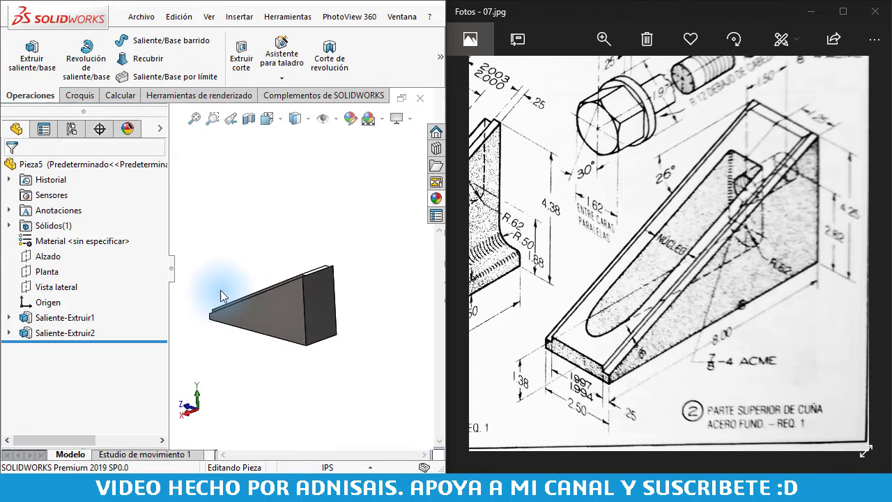
scroll(317, 300, "down", 2)
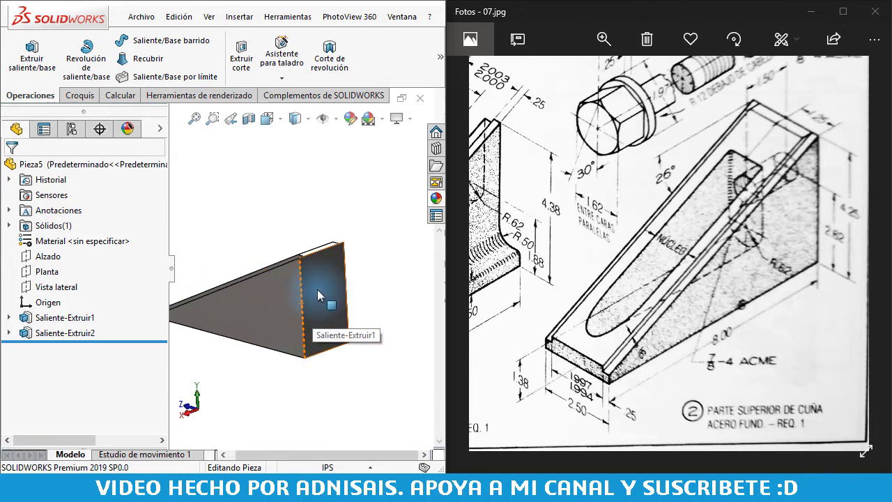
Open a sketch on the wedge's tall end face and draw a vertical straight slot
left_click(319, 296)
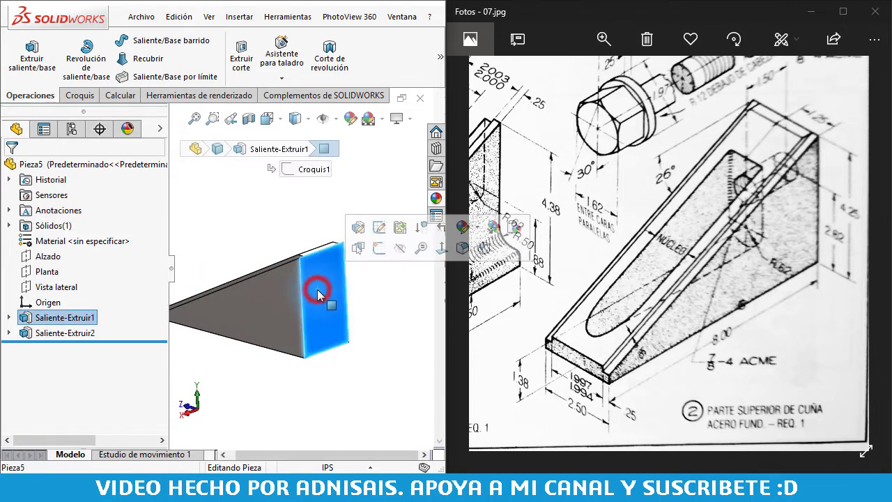
left_click(380, 252)
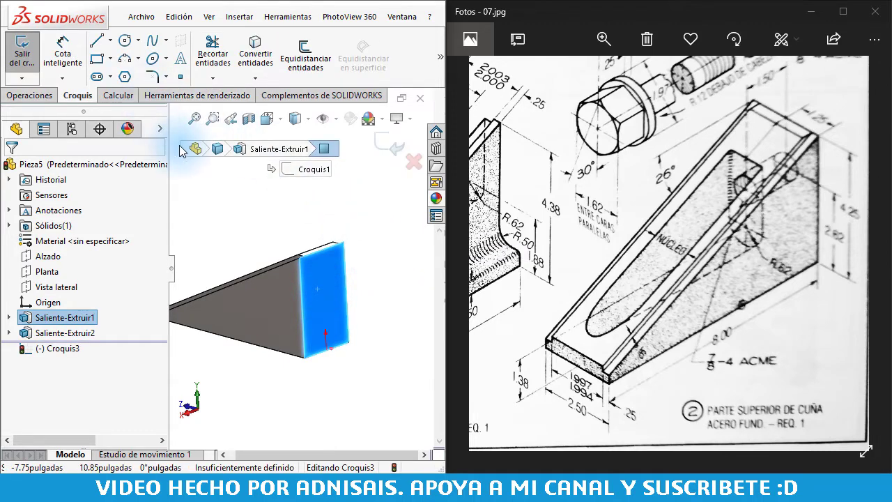
left_click(97, 76)
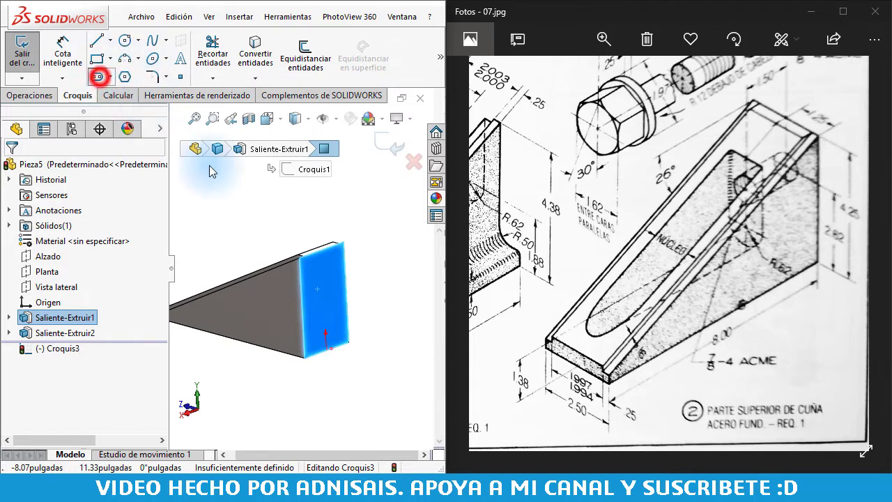
left_click(319, 248)
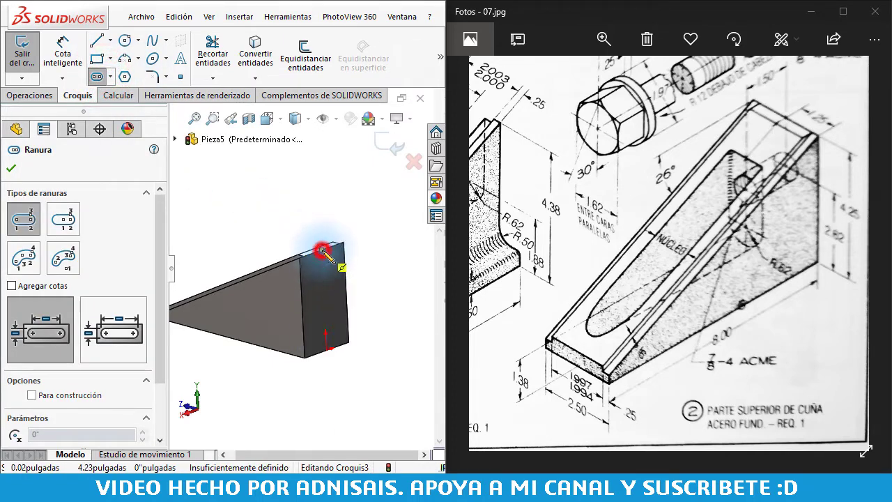
left_click(340, 301)
key("Escape")
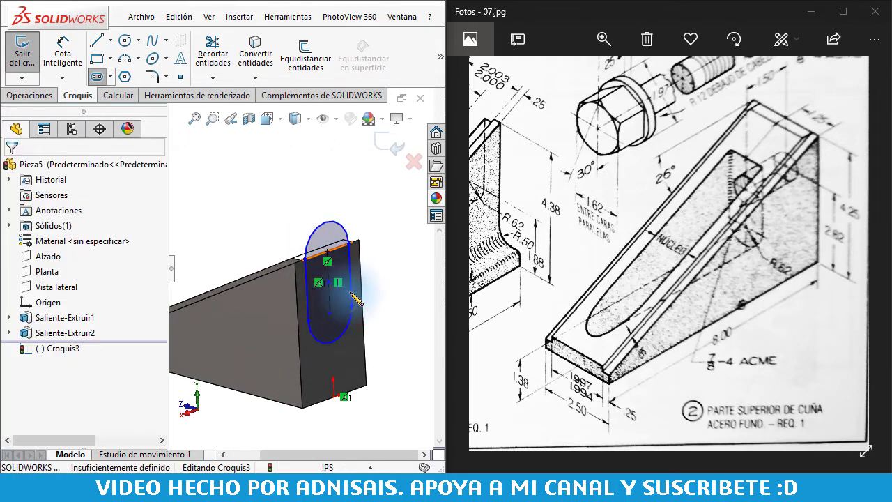
scroll(301, 219, "down", 2)
Dimension the slot's lower arc radius to .625 (5/8")
left_click(62, 50)
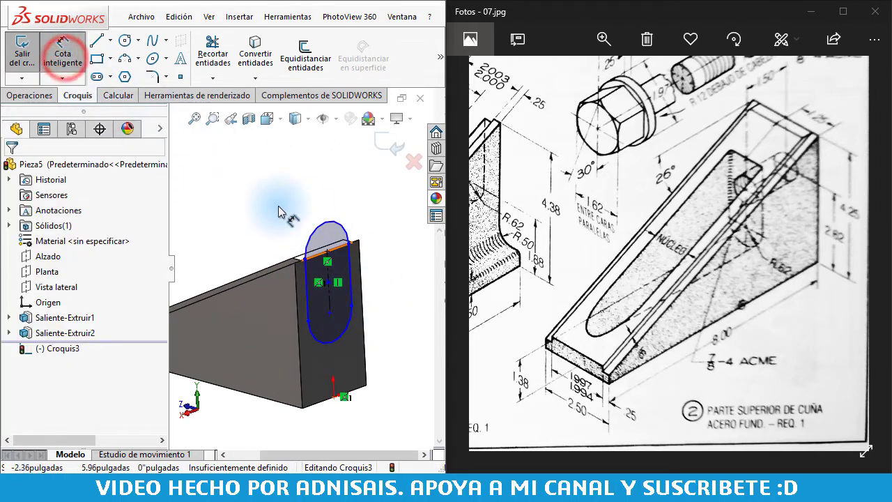
left_click(341, 339)
left_click(398, 356)
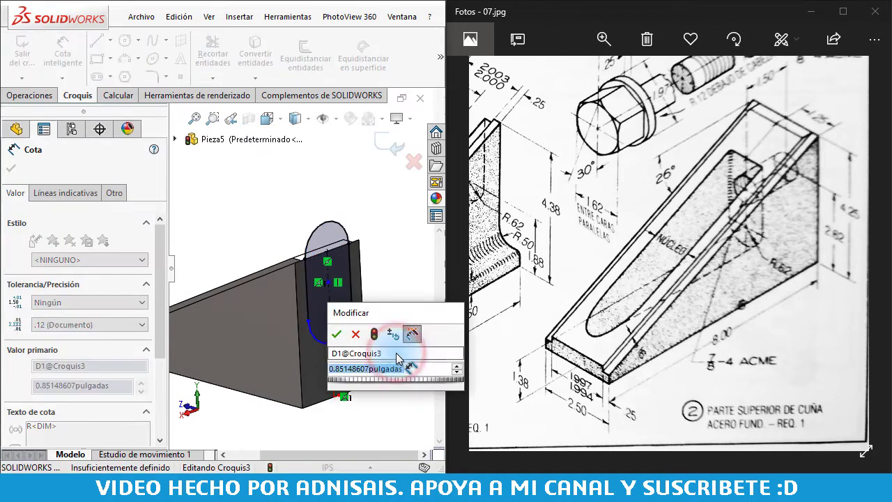
type(".625")
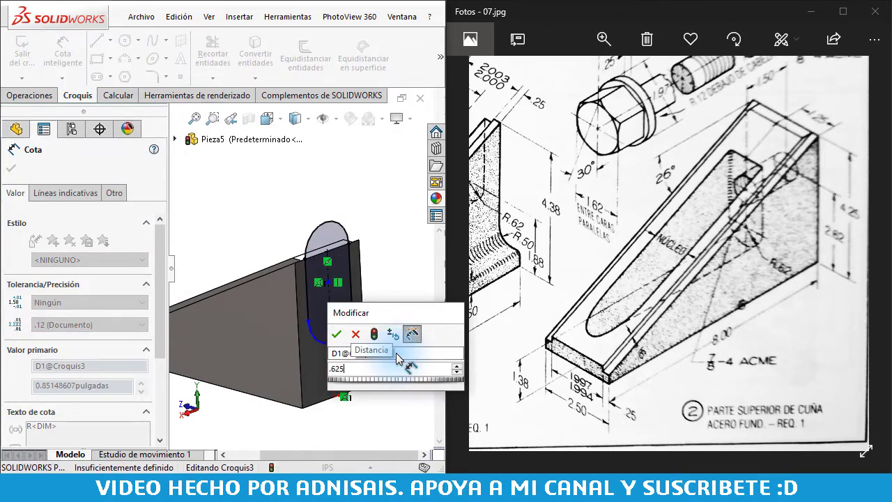
key("Return")
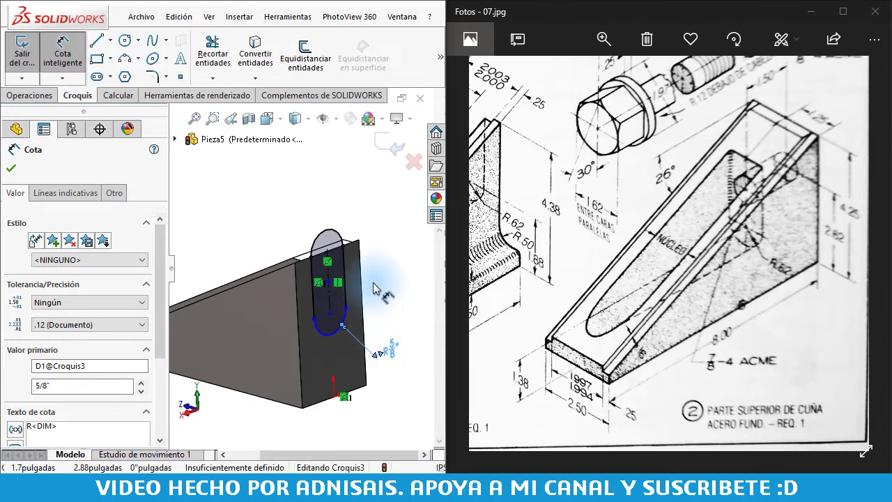
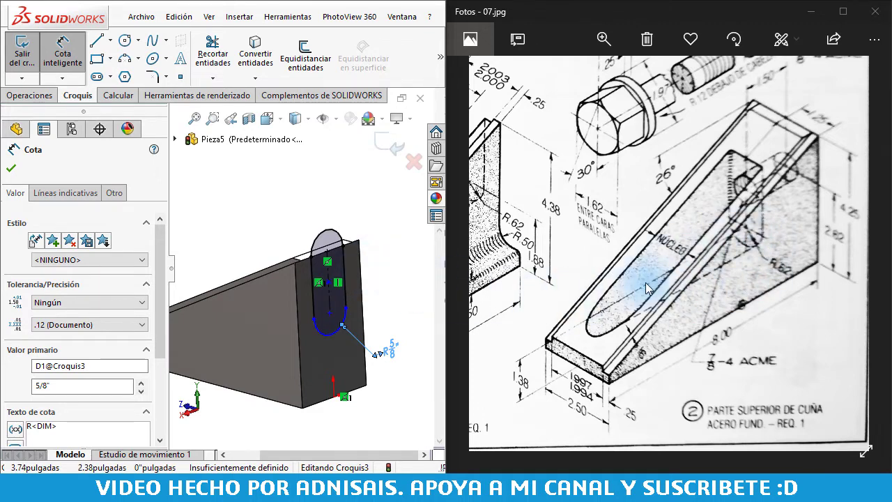
Dimension the slot length to 1 3/8" (1.375)
left_click(339, 395)
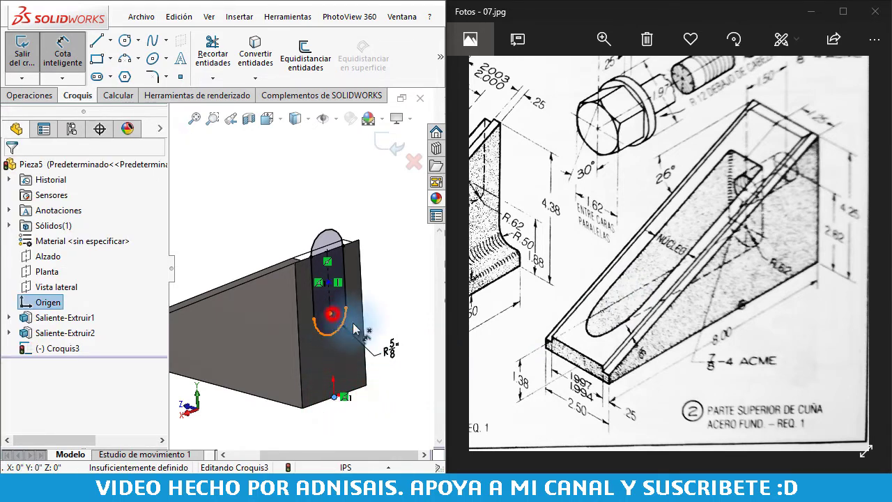
left_click(353, 328)
left_click(407, 328)
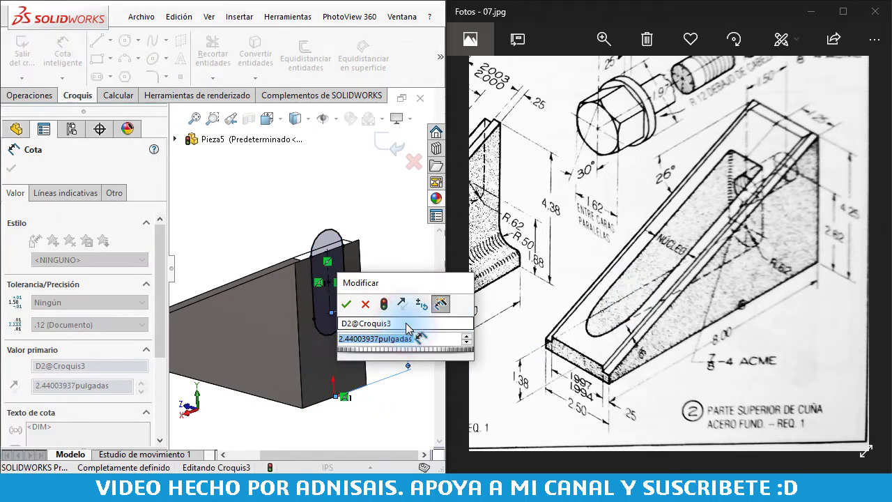
type("1.375")
key("Return")
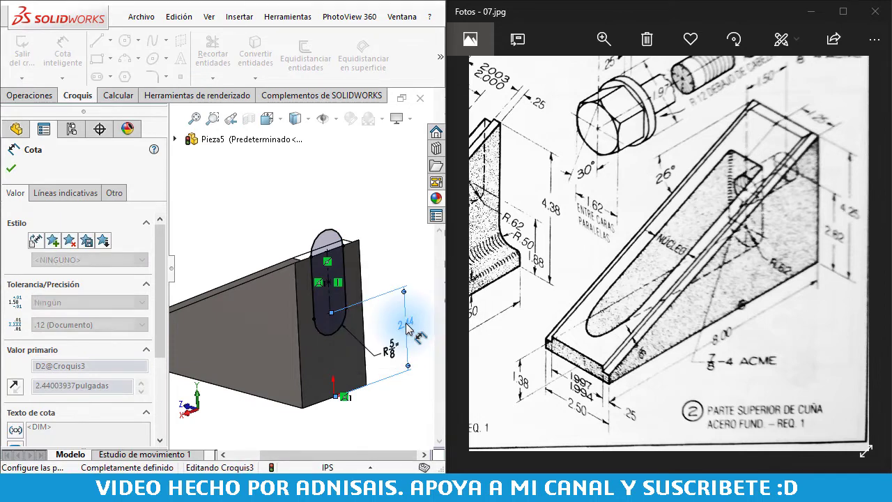
Extrude-cut the slot Through All, starting from a reversed 1 1/2" offset from the sketch plane
left_click(26, 95)
left_click(241, 67)
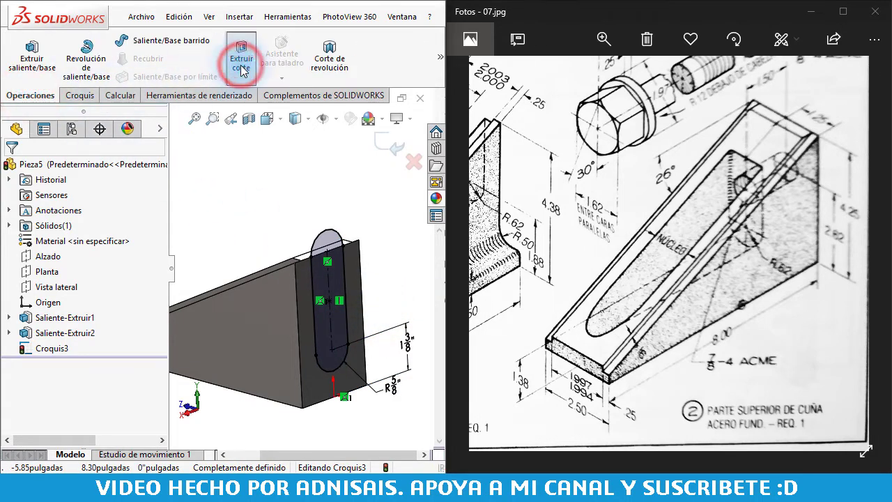
left_click(78, 252)
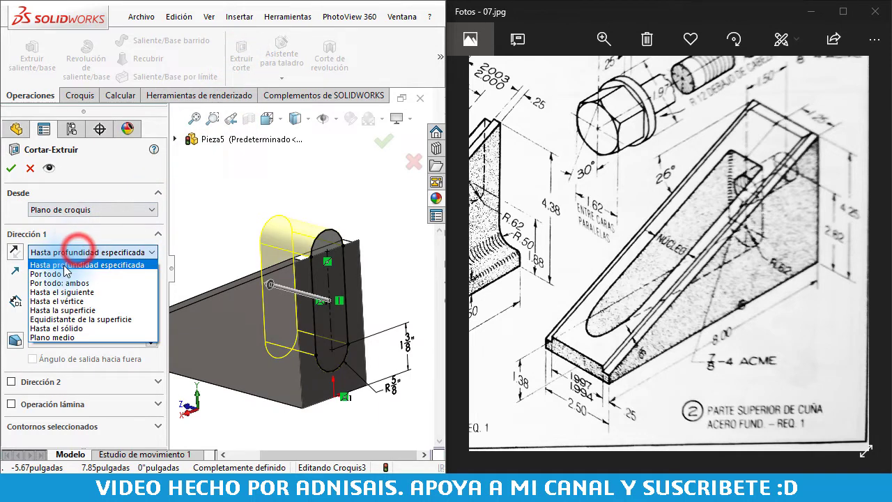
left_click(56, 274)
left_click(69, 210)
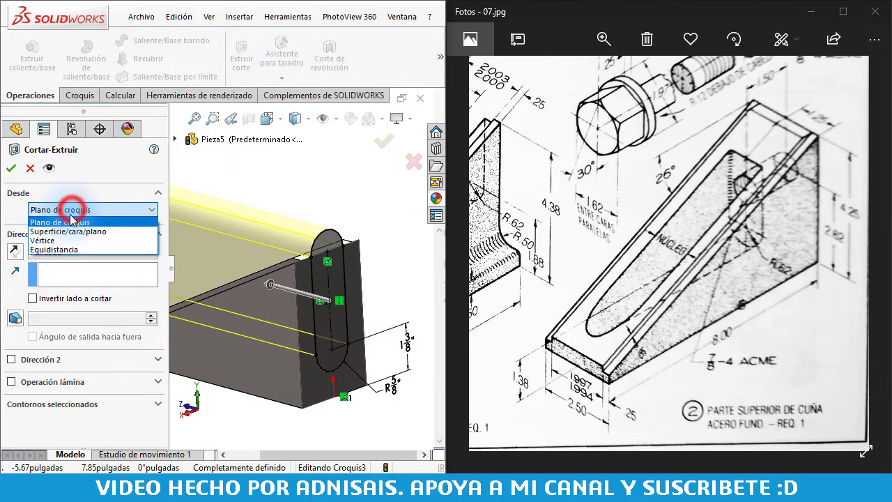
left_click(65, 249)
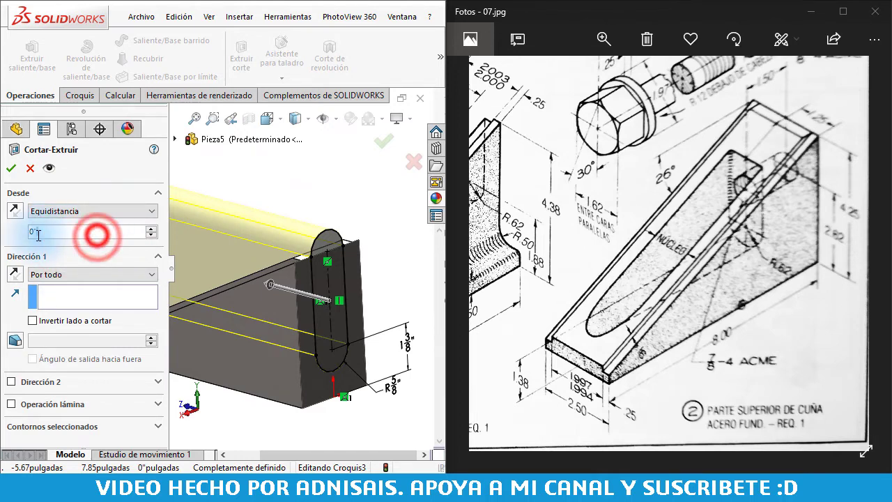
left_click(48, 234)
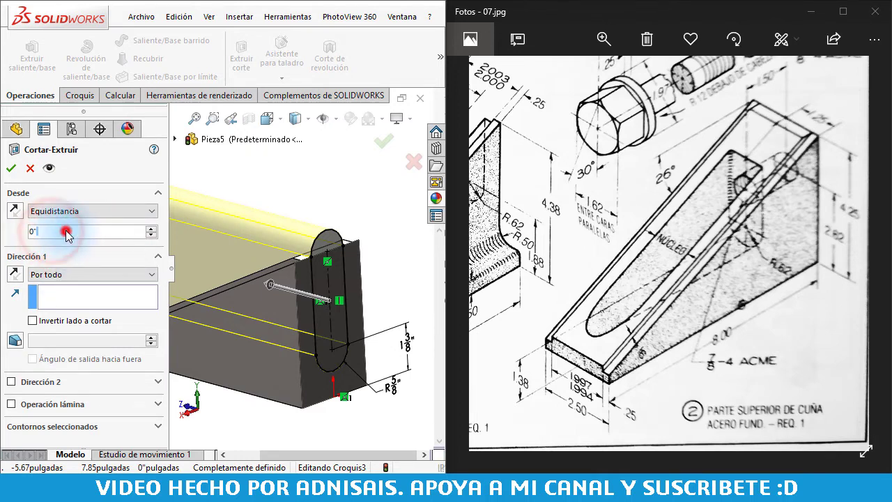
type("1 1/2")
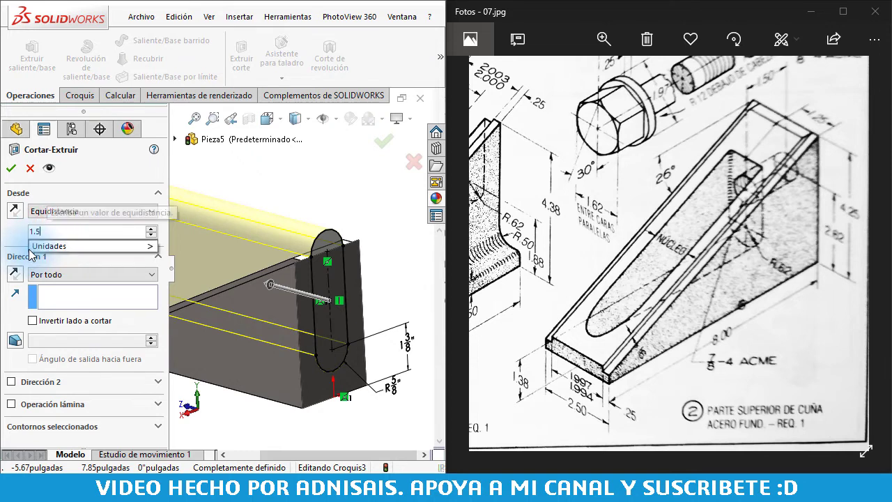
key("Return")
left_click(15, 211)
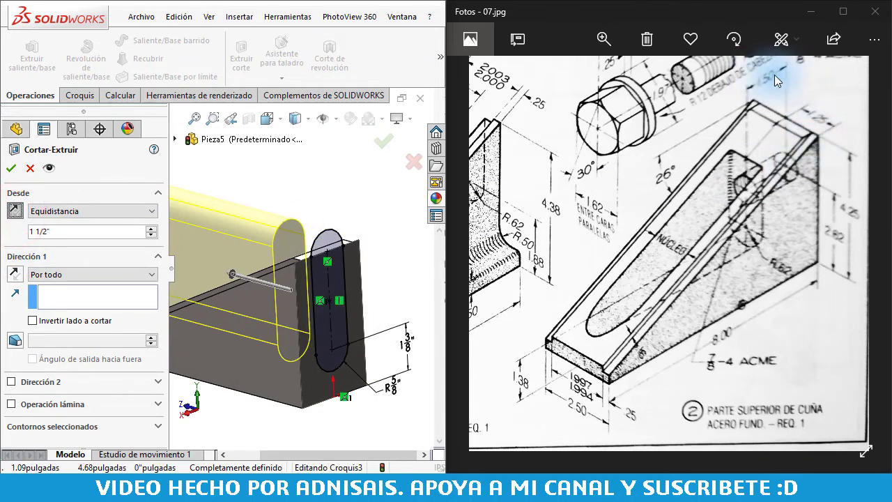
left_click(395, 261)
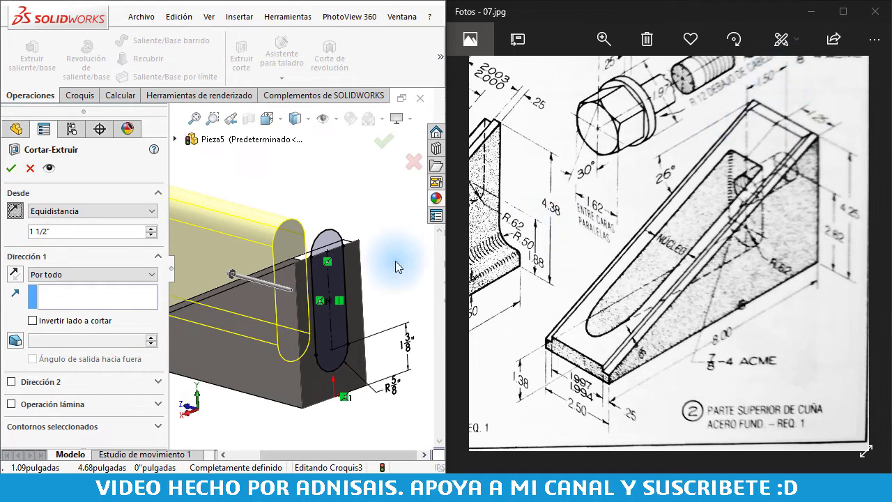
left_click(10, 167)
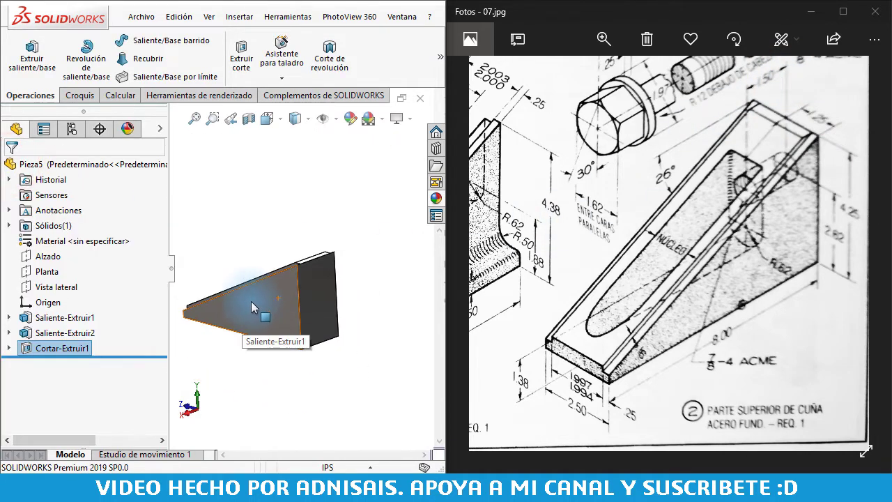
Orbit the wedge to inspect the through-all slot cut, then select the flat pocket face
middle_click_drag(253, 309, 356, 338)
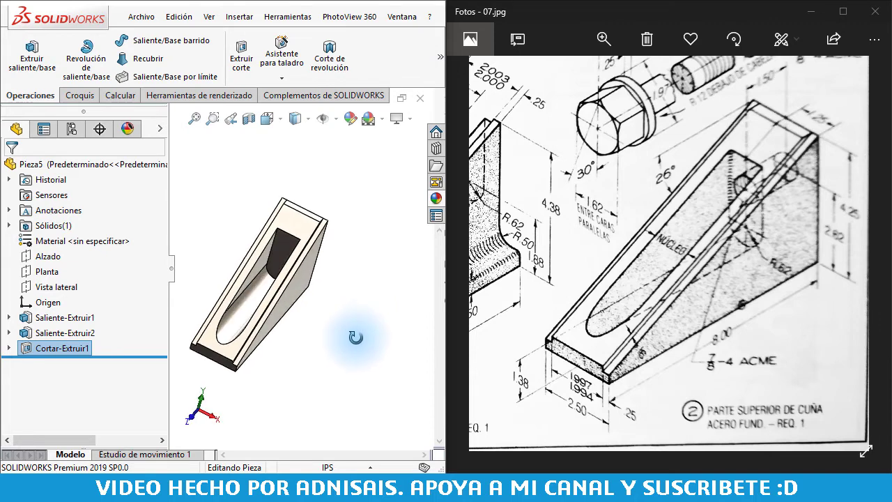
mouse_move(268, 272)
middle_mouse_down()
mouse_move(293, 293)
mouse_move(282, 272)
middle_mouse_up()
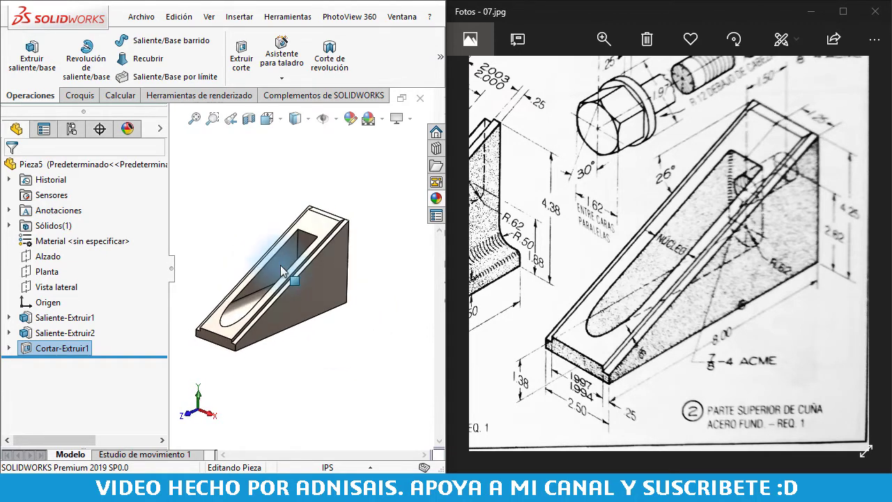
left_click(296, 347)
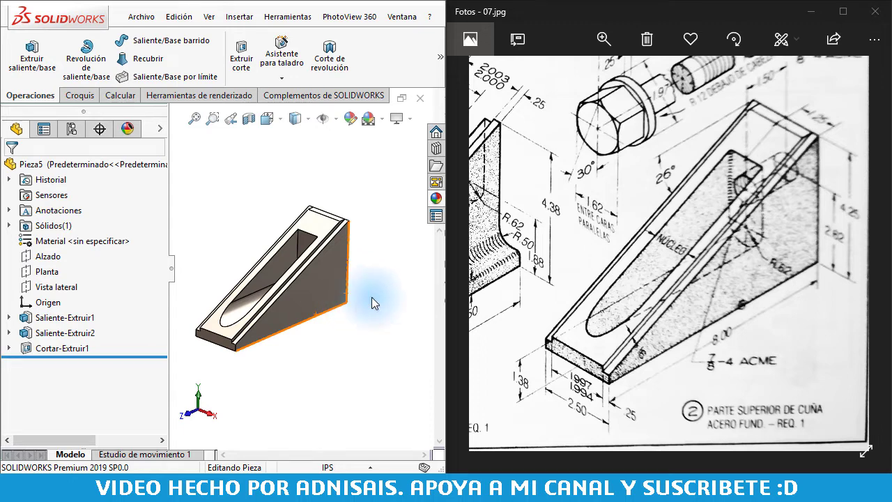
left_click(713, 346)
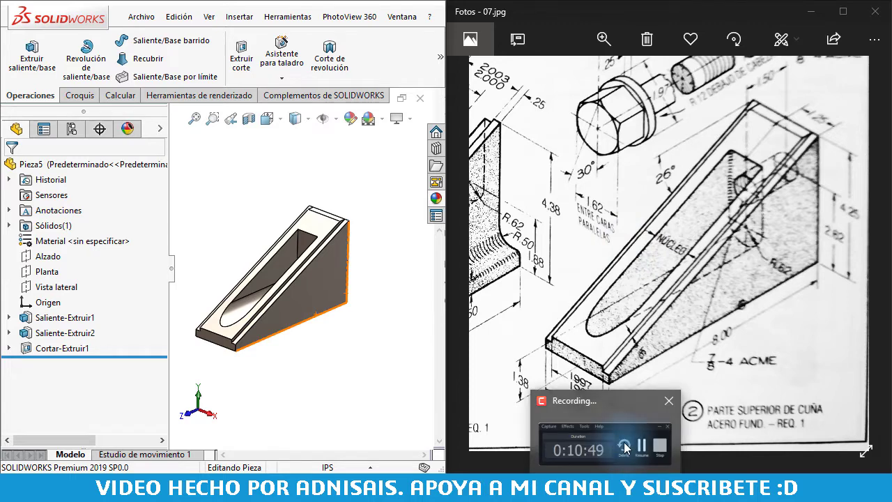
left_click(587, 439)
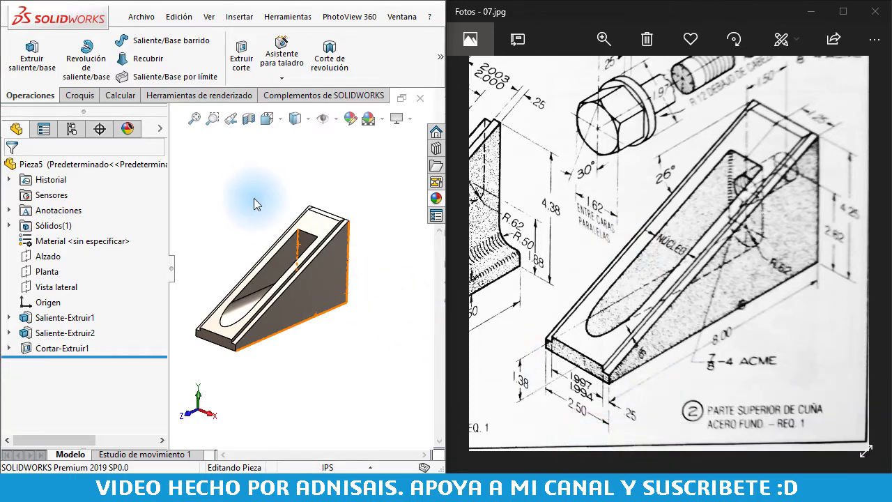
middle_click_drag(251, 193, 289, 279)
scroll(304, 278, "down", 5)
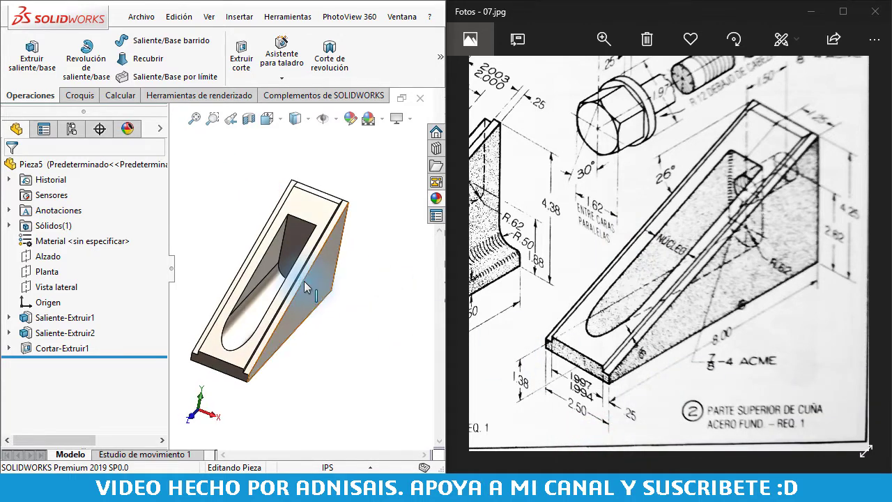
left_click(285, 242)
Open the Hole Wizard and review the Ansi Inch tapped-hole sizes and standards, keeping 7/8-9
left_click(281, 53)
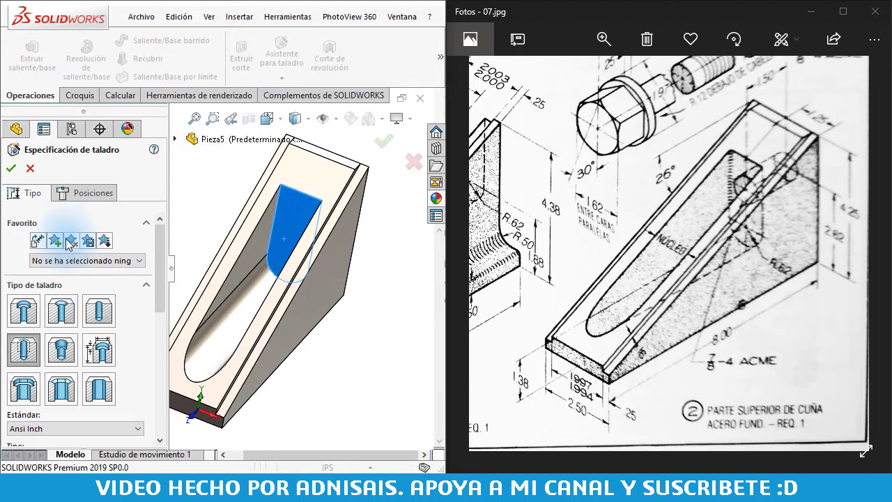
left_click_drag(162, 274, 159, 336)
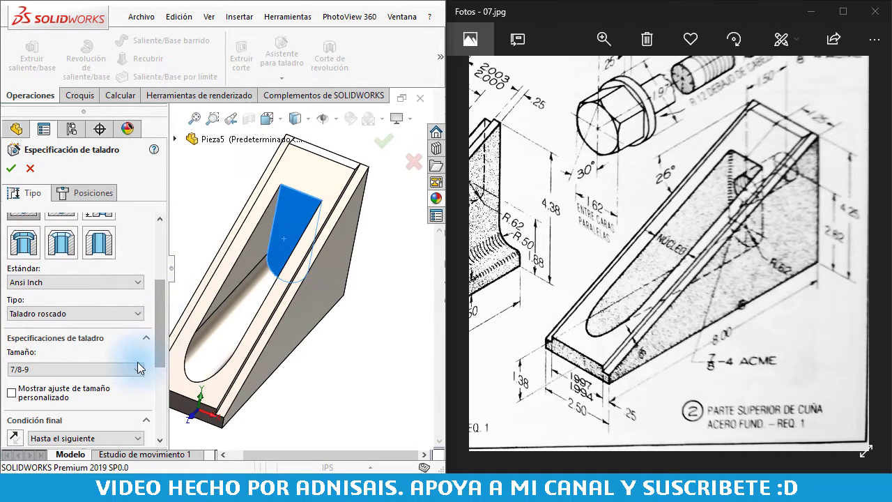
left_click(138, 370)
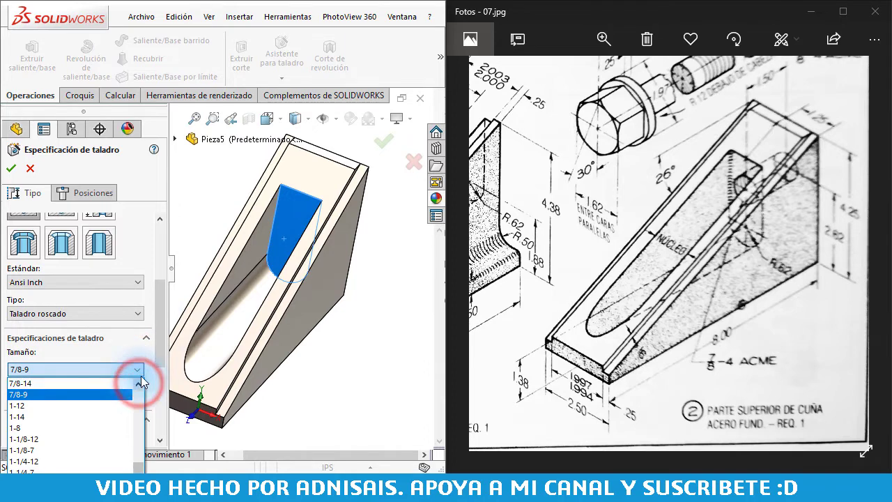
left_click(148, 358)
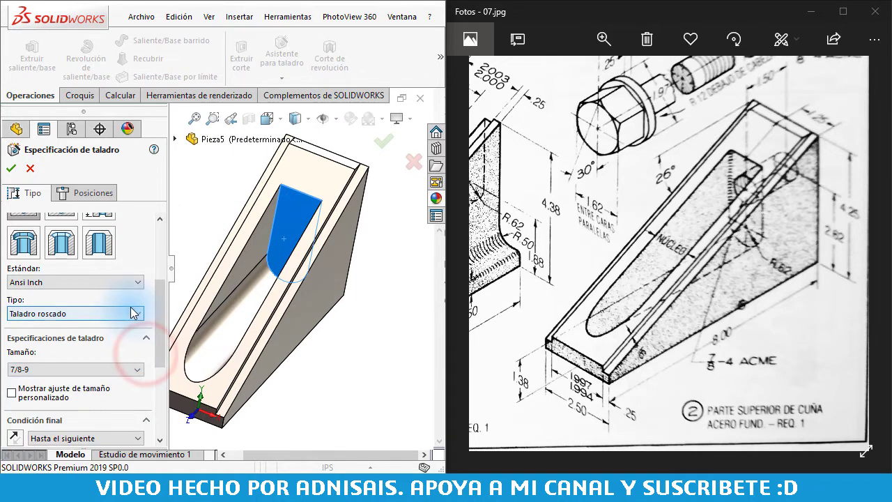
left_click(136, 282)
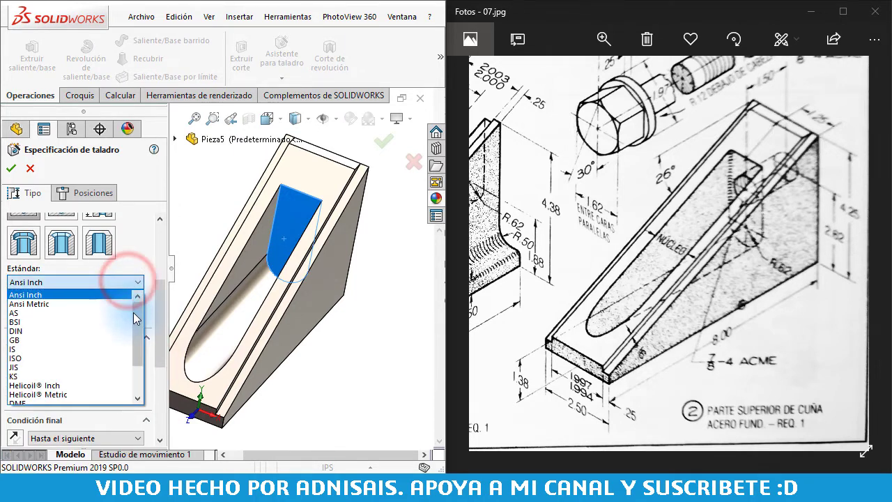
mouse_move(137, 319)
left_mouse_down()
mouse_move(138, 346)
mouse_move(140, 303)
left_mouse_up()
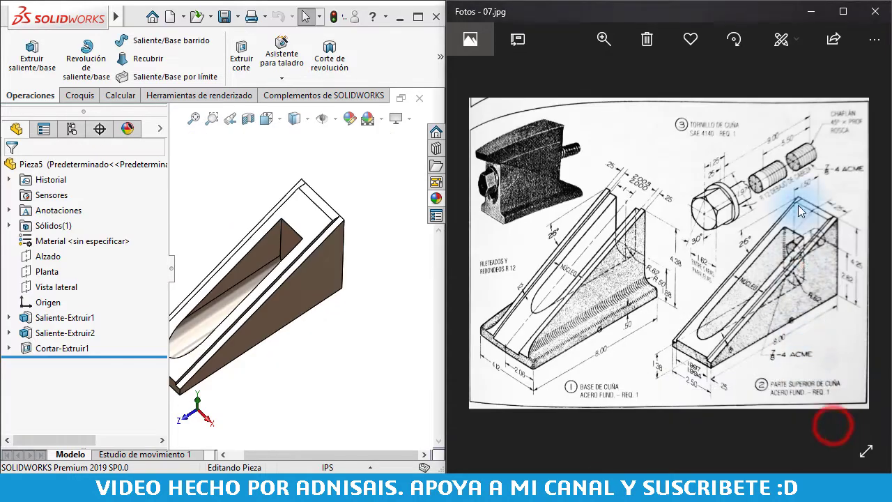
Zoom the reference photo onto the wedge drawing and orbit the part to face the slot
double_click(798, 205)
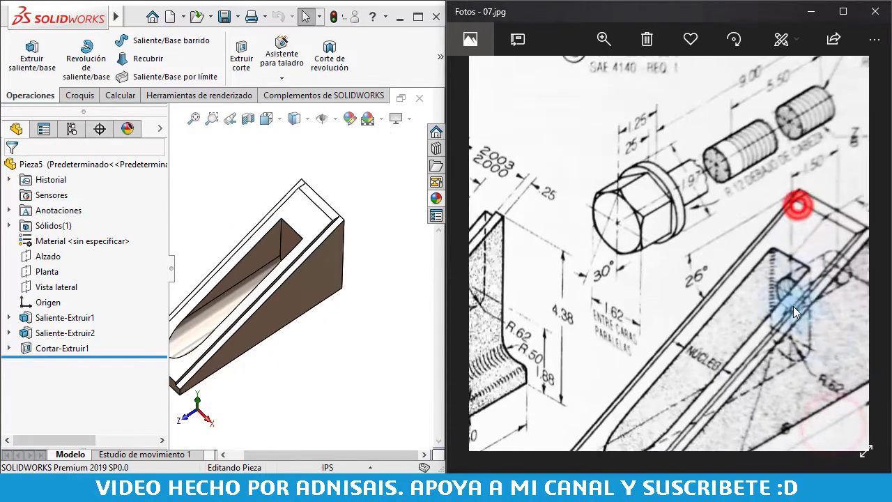
left_click_drag(823, 343, 737, 242)
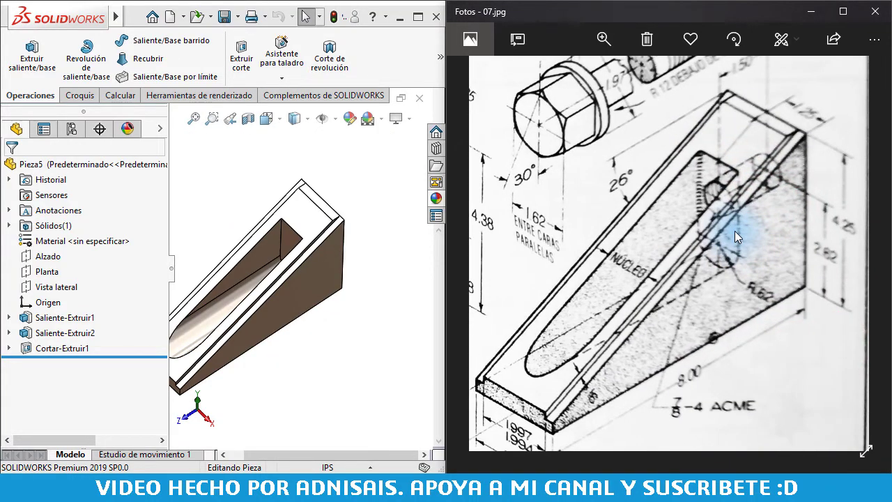
left_click(273, 160)
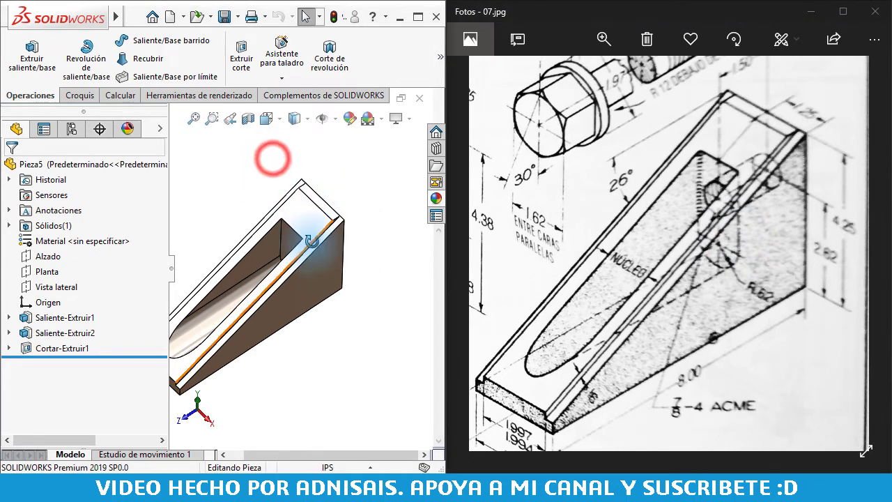
middle_click_drag(273, 170, 339, 225)
Set up a new Ansi Inch tapped hole with thread size 7/8-14 and go to its positions
left_click(282, 77)
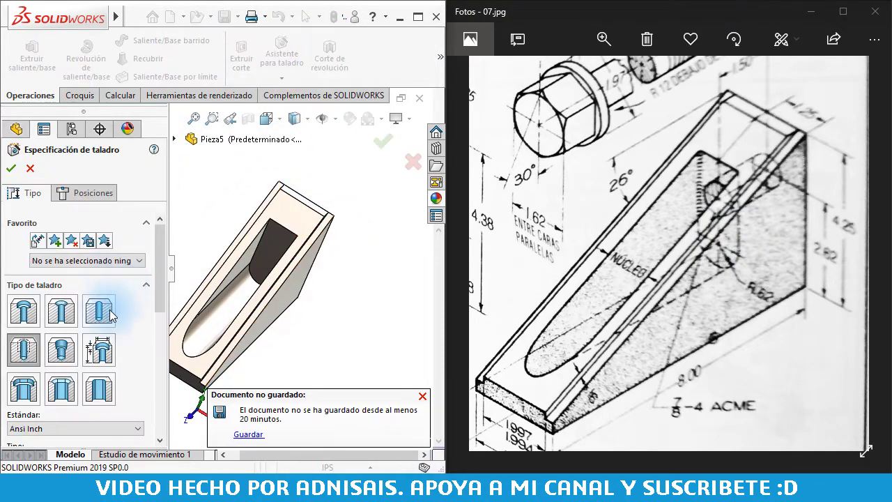
left_click_drag(159, 279, 158, 311)
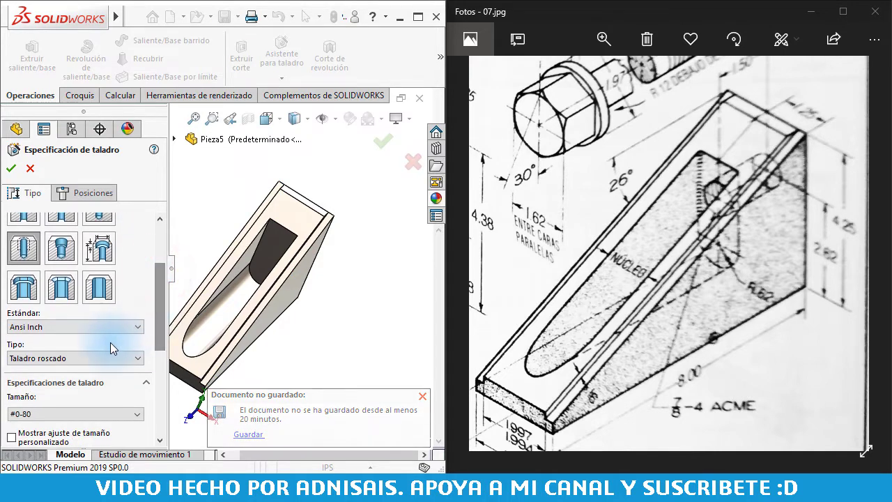
left_click(105, 413)
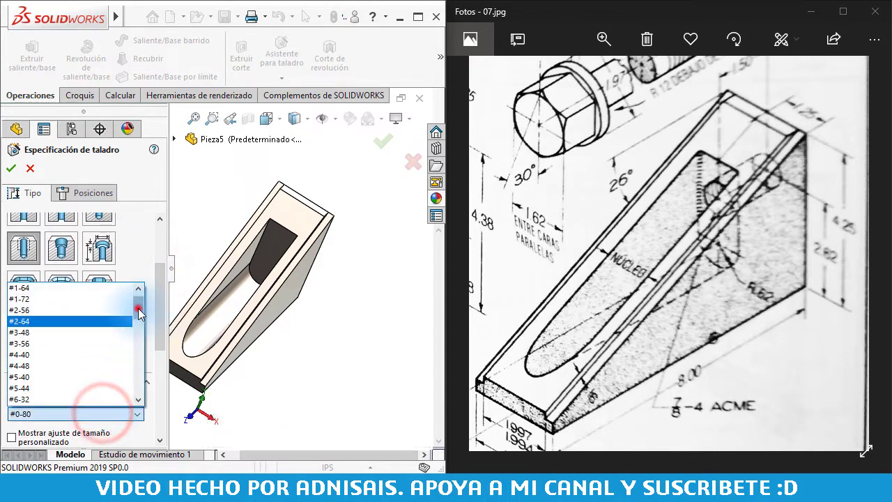
left_click_drag(139, 313, 138, 353)
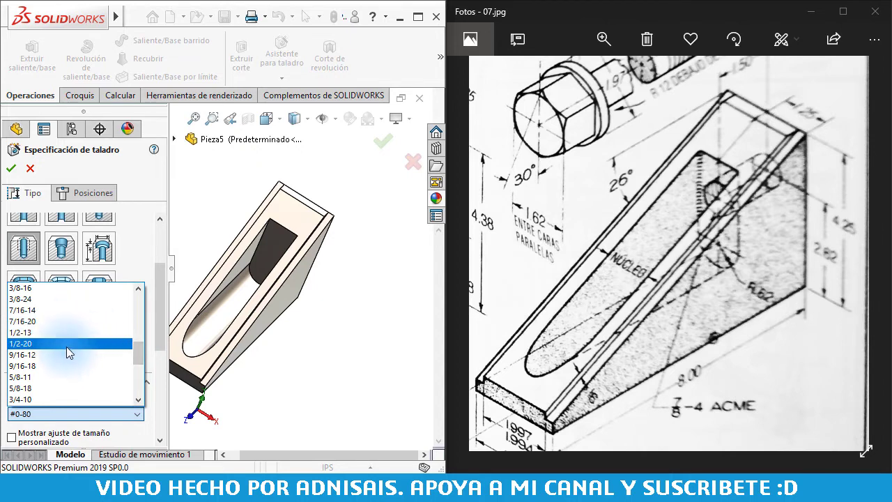
scroll(67, 349, "down", 1)
scroll(65, 351, "down", 1)
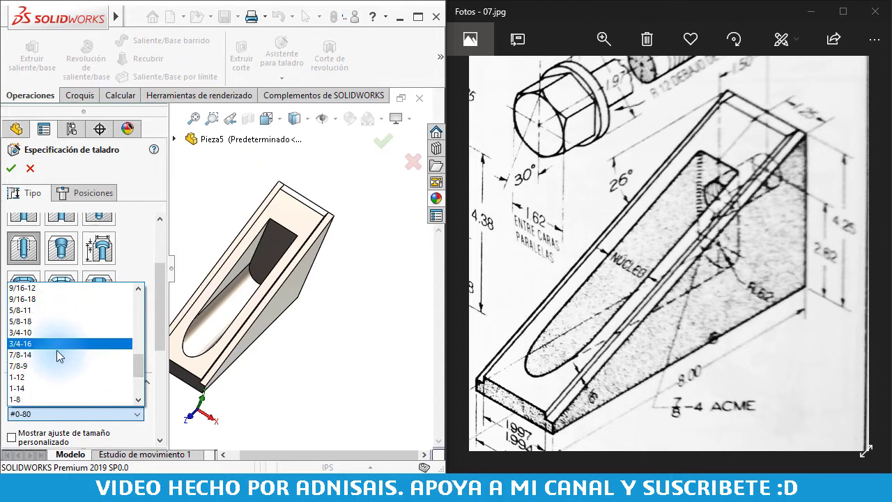
left_click(55, 354)
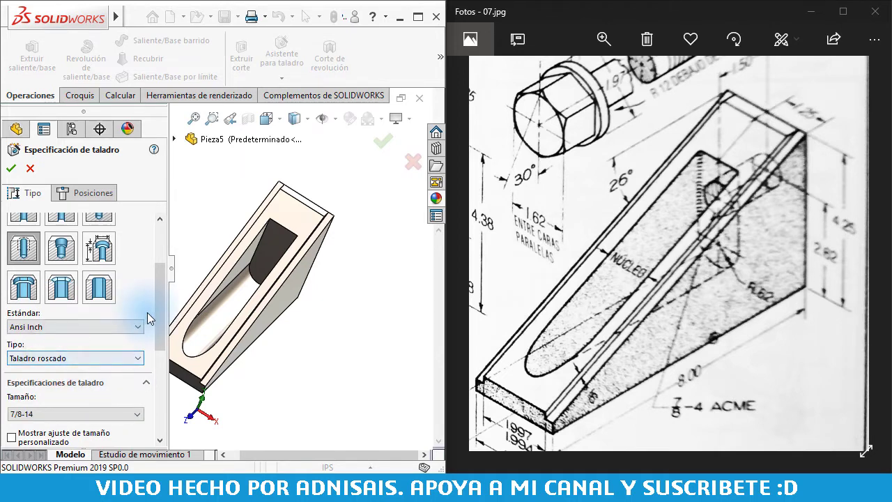
scroll(159, 284, "down", 3)
scroll(155, 279, "down", 1)
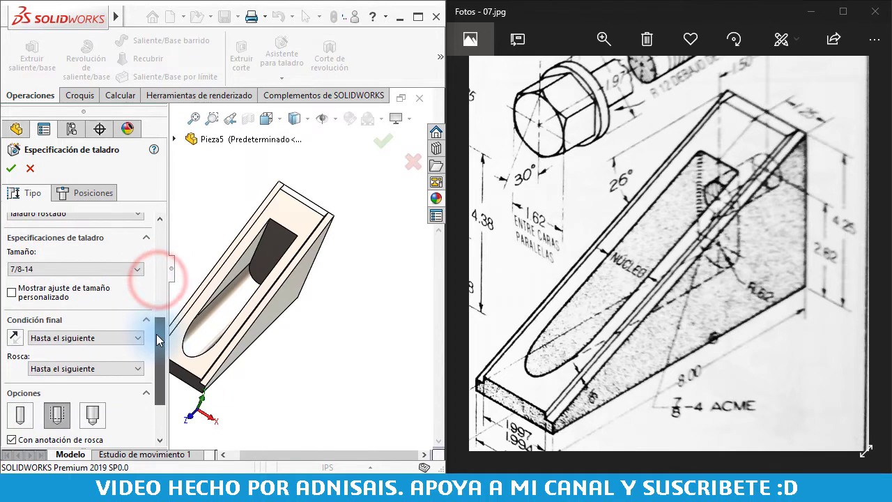
left_click(91, 194)
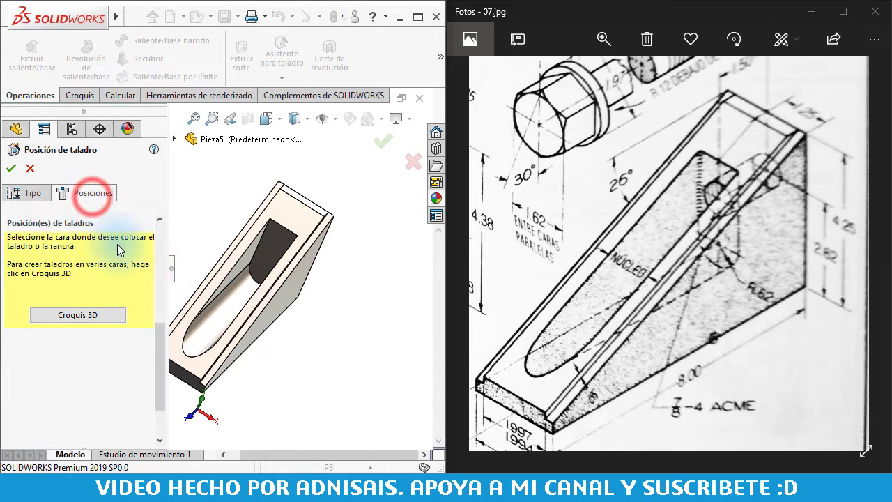
Place the hole centre on the slot face, aligned vertically with the origin
left_click(263, 264)
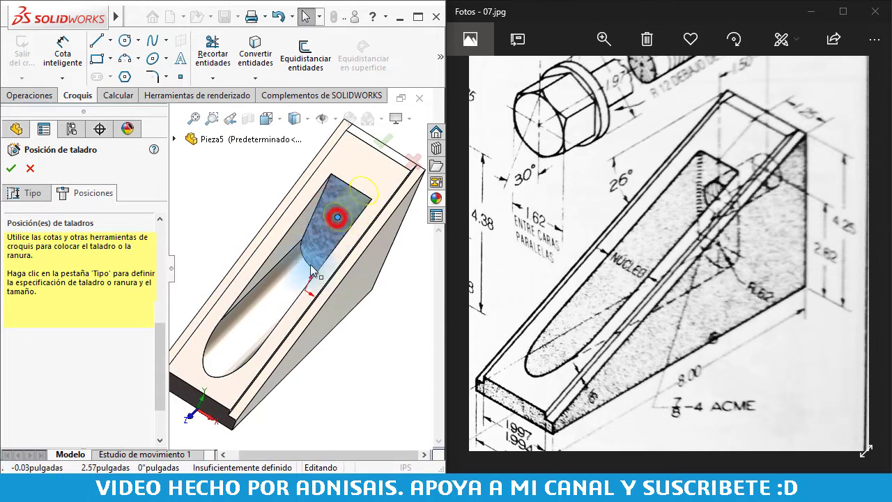
left_click(338, 217)
middle_click_drag(338, 217, 295, 293)
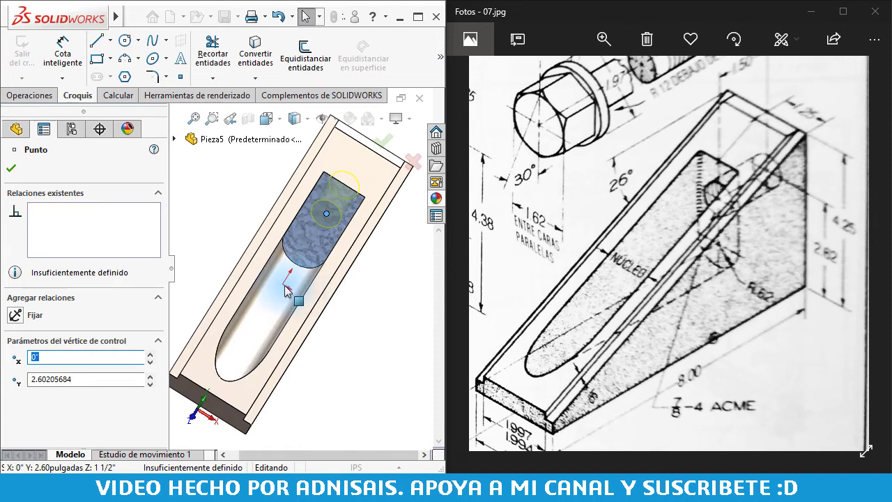
key("ctrl+8")
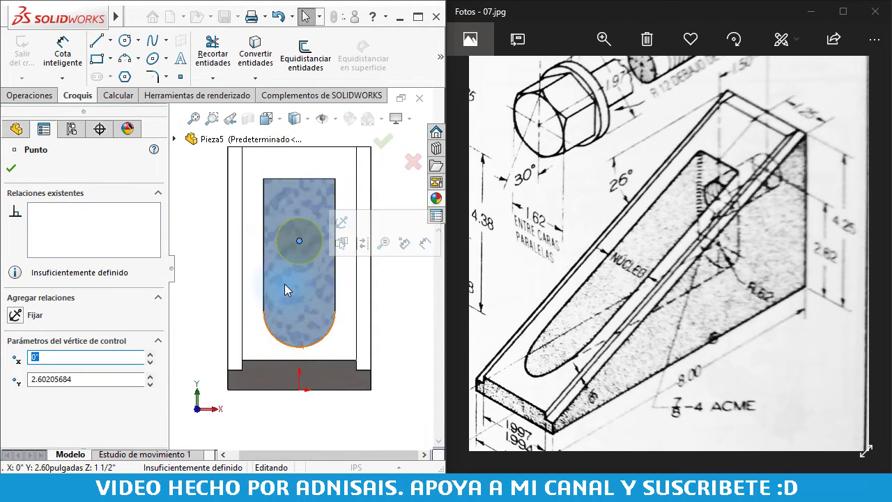
left_click(299, 390, "ctrl")
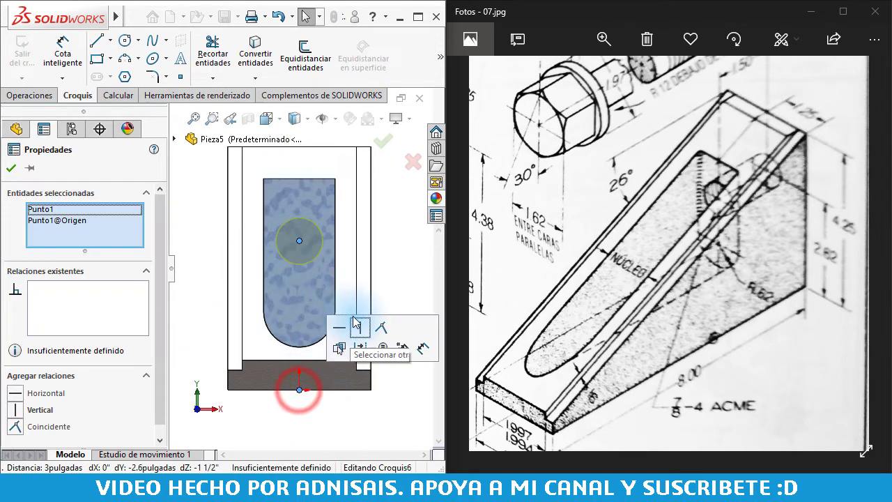
left_click(362, 324)
Dimension the hole centre 2.625" above the origin and create the 7/8-14 tapped hole
key("Escape")
right_click_drag(388, 391, 390, 345)
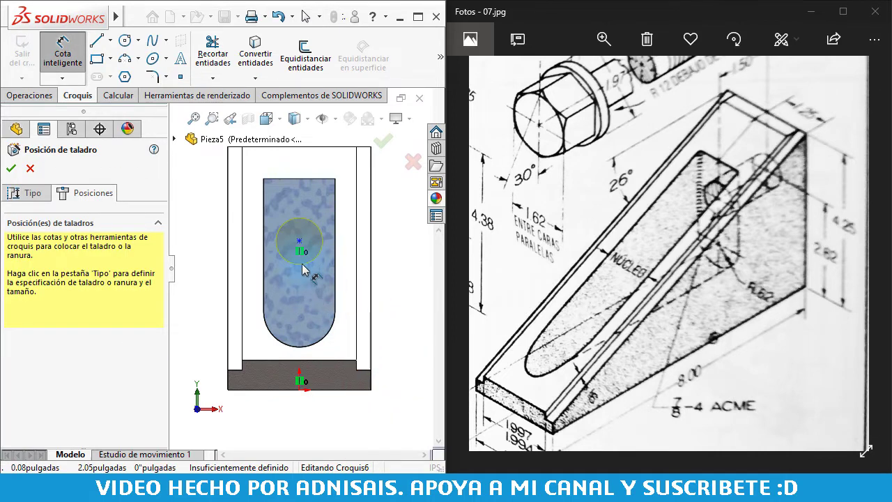
left_click(299, 242)
left_click(300, 389)
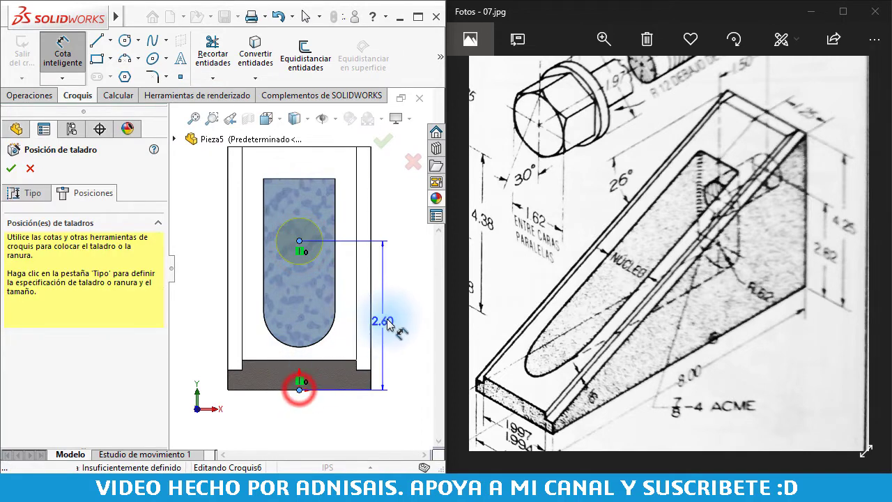
left_click(396, 318)
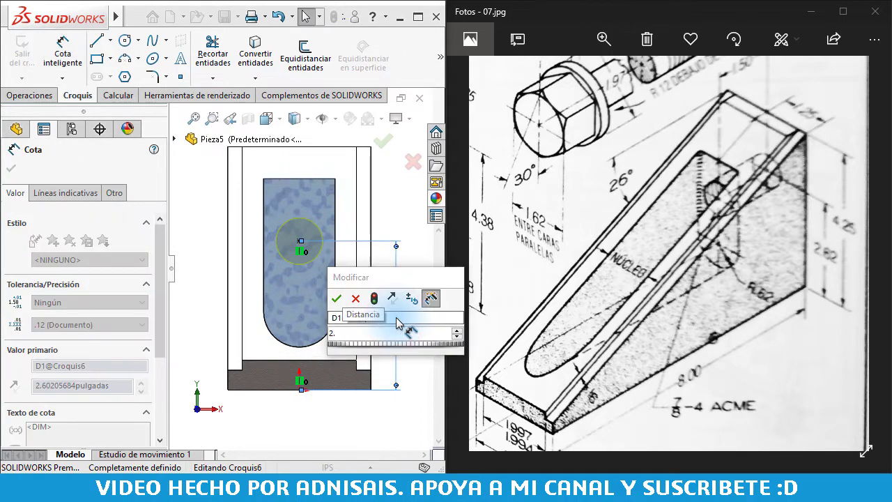
type("2.625")
key("Return")
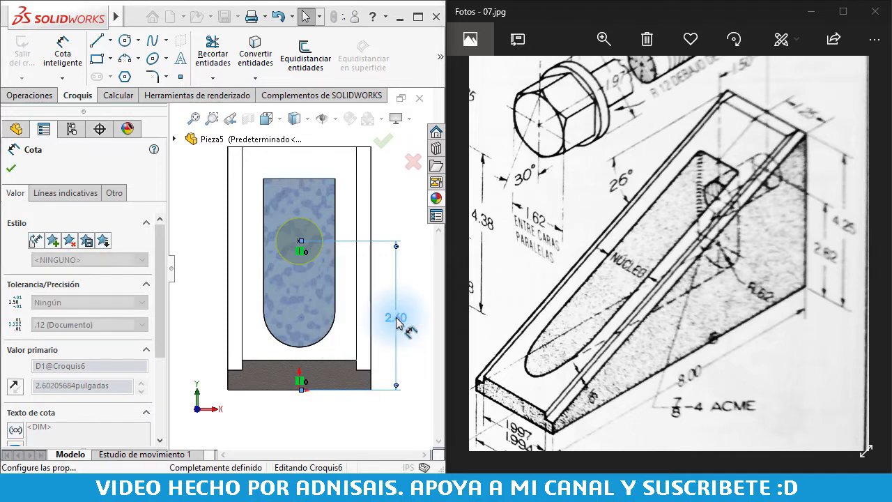
left_click(411, 349)
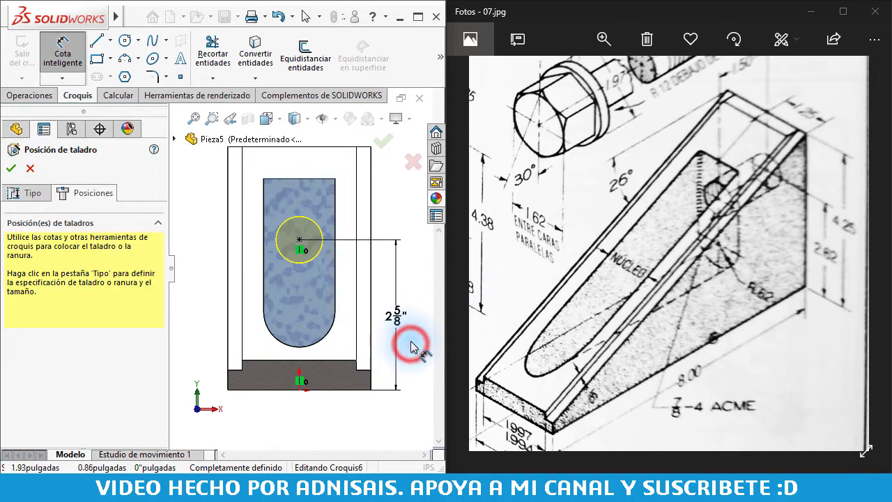
left_click(381, 140)
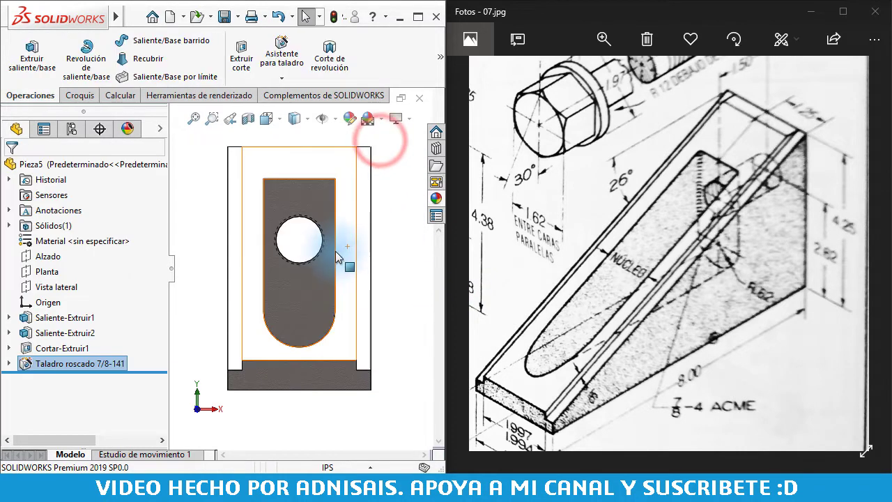
middle_click_drag(304, 284, 328, 286)
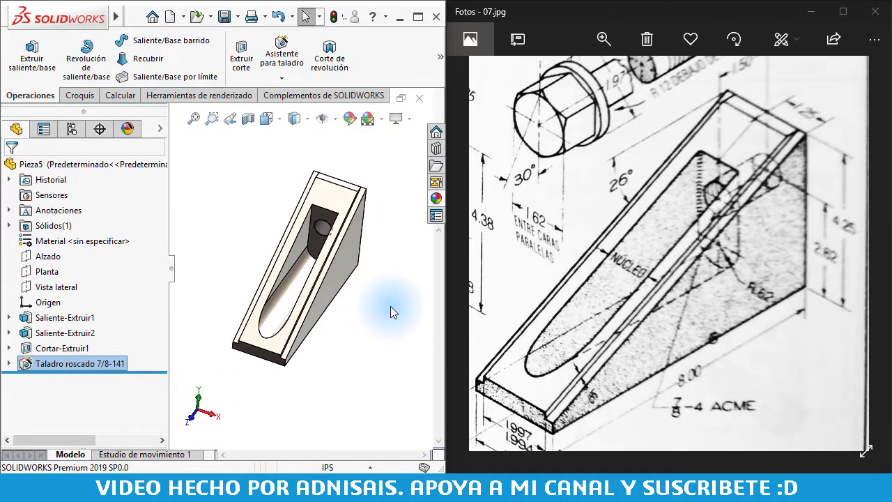
left_click(618, 280)
scroll(633, 275, "up", 2)
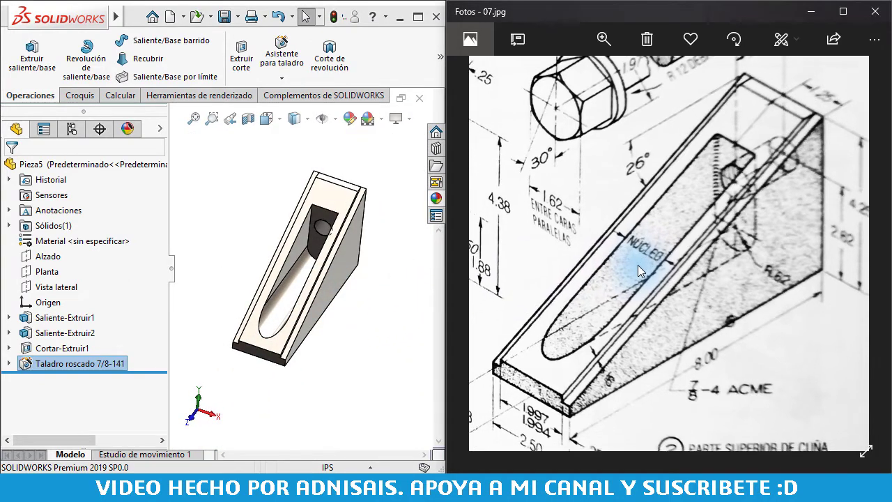
left_click(388, 284)
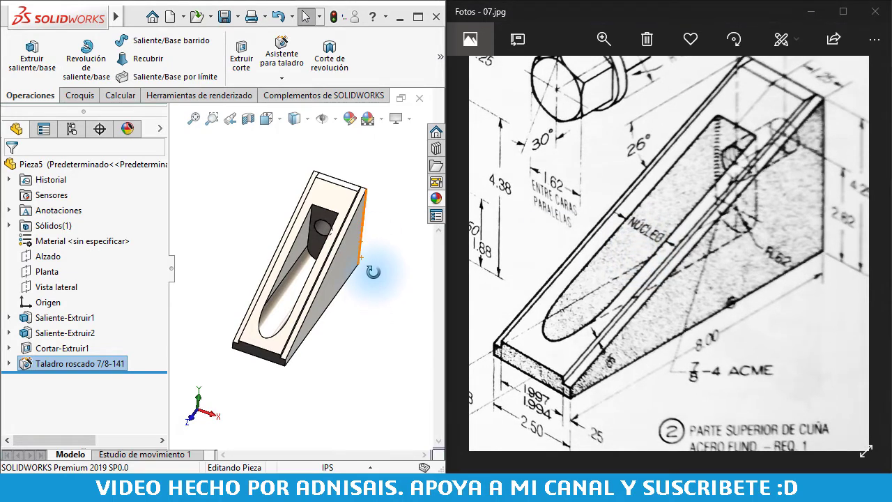
middle_click_drag(388, 284, 400, 303)
left_click(400, 303)
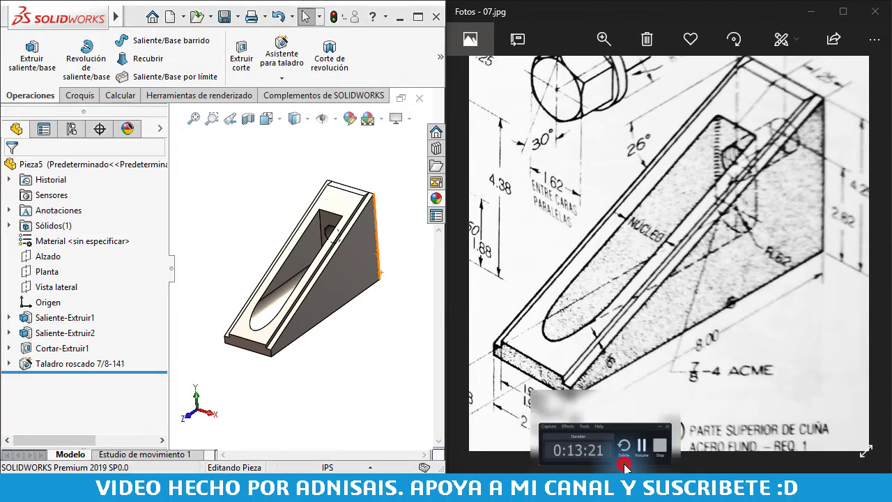
left_click(823, 423)
left_click(256, 193)
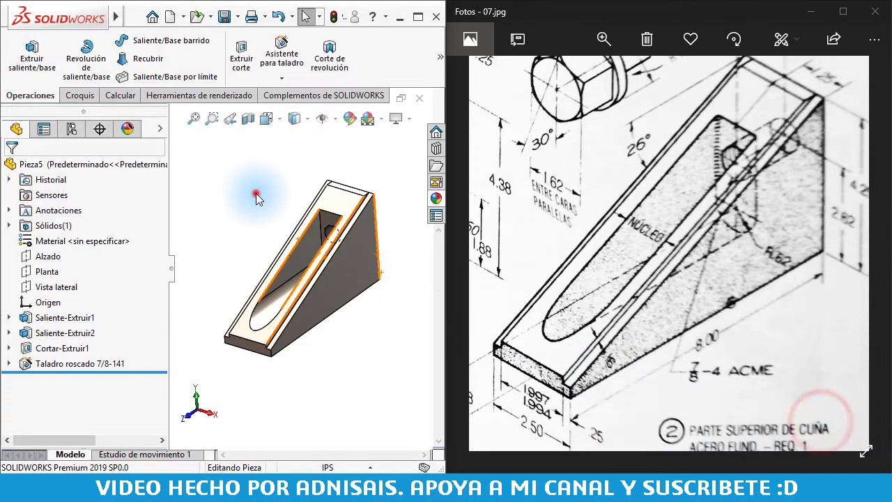
left_click(224, 18)
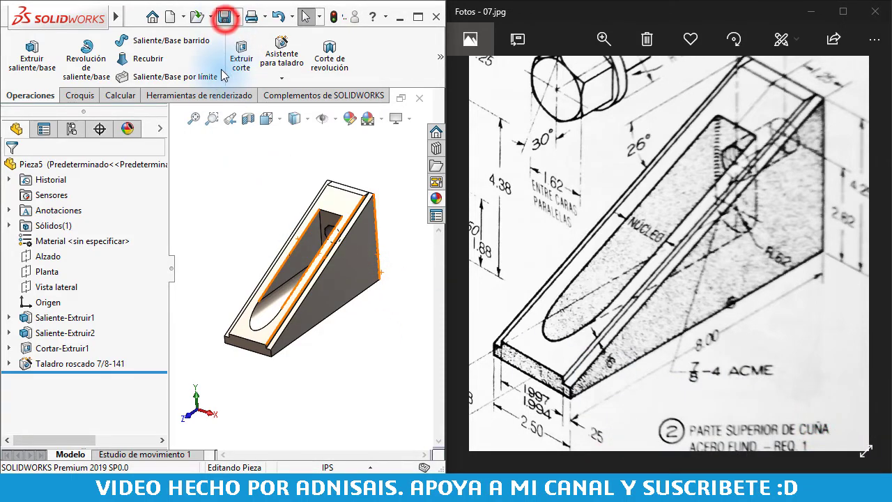
type("909")
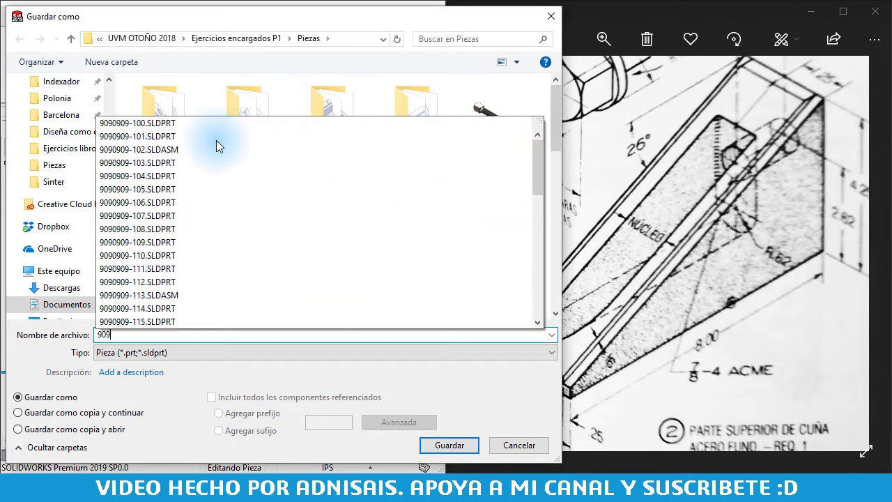
type("-1")
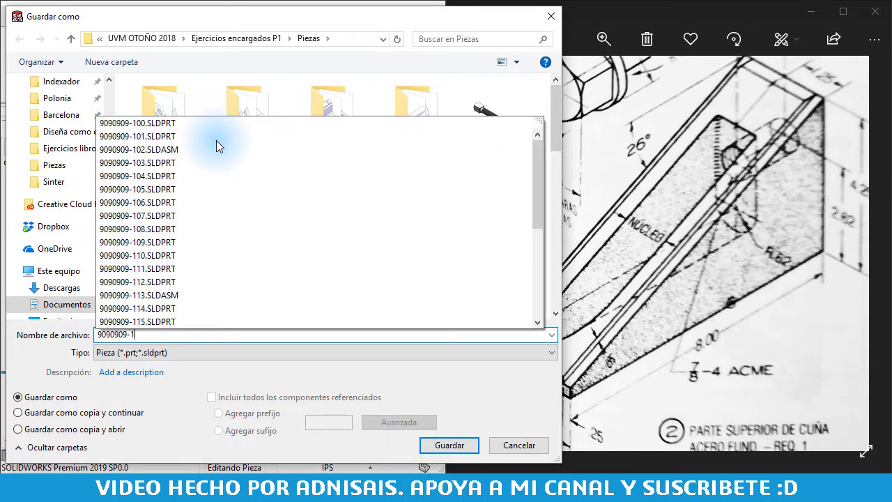
type("32")
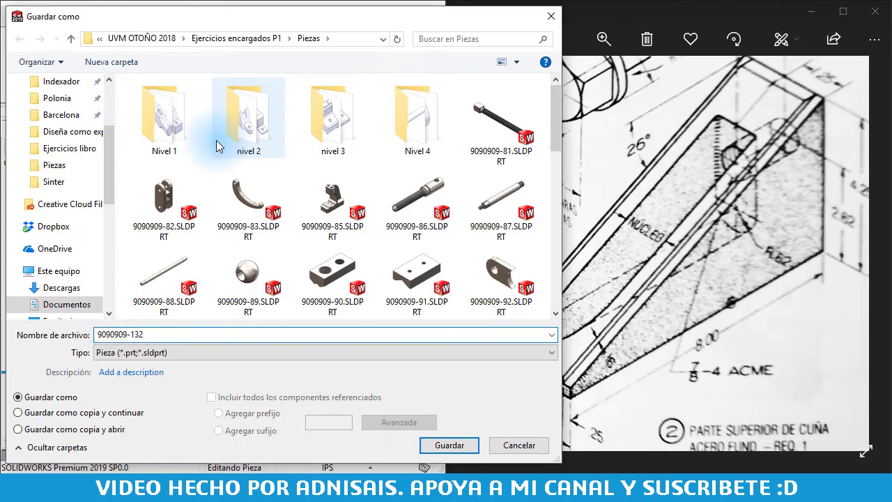
key("Return")
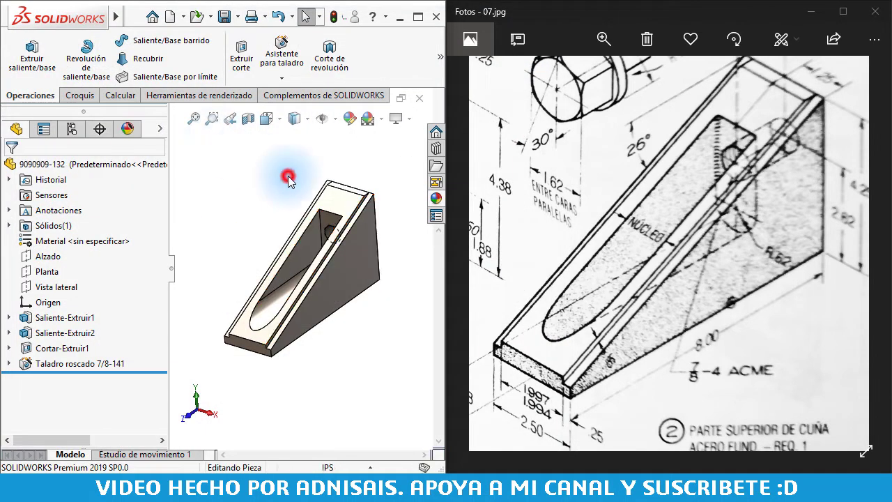
Bring the bolt reference drawing into view and start a new document
mouse_move(617, 149)
left_mouse_down()
mouse_move(618, 252)
mouse_move(626, 316)
mouse_move(641, 339)
left_mouse_up()
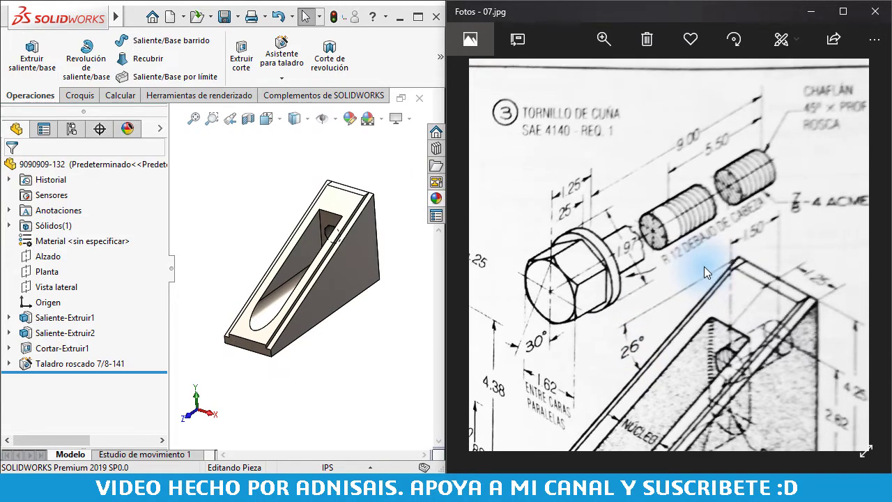
mouse_move(704, 266)
left_mouse_down()
mouse_move(709, 247)
mouse_move(709, 256)
left_mouse_up()
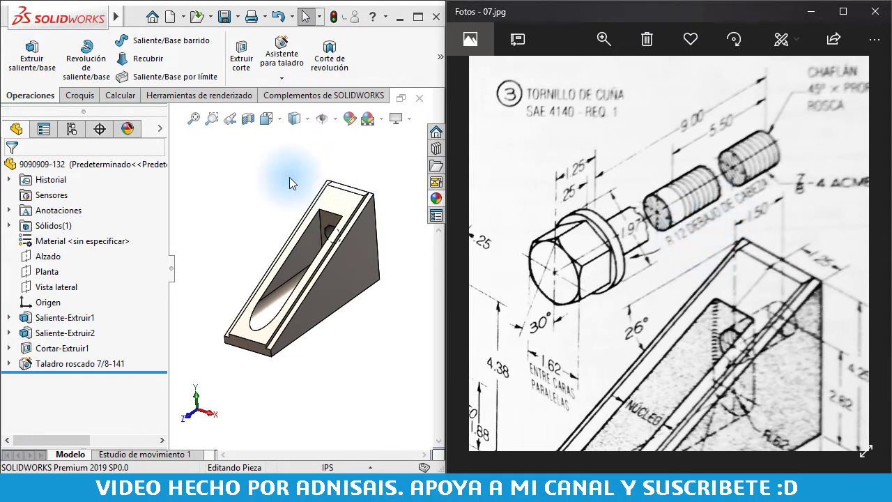
left_click(263, 179)
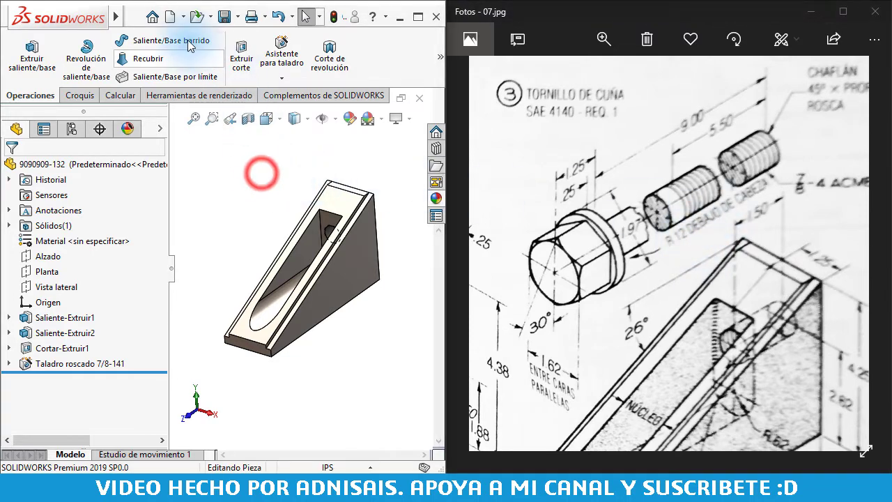
Create a new part from the Pulgadas (inch) template and start a sketch on Vista lateral
left_click(173, 19)
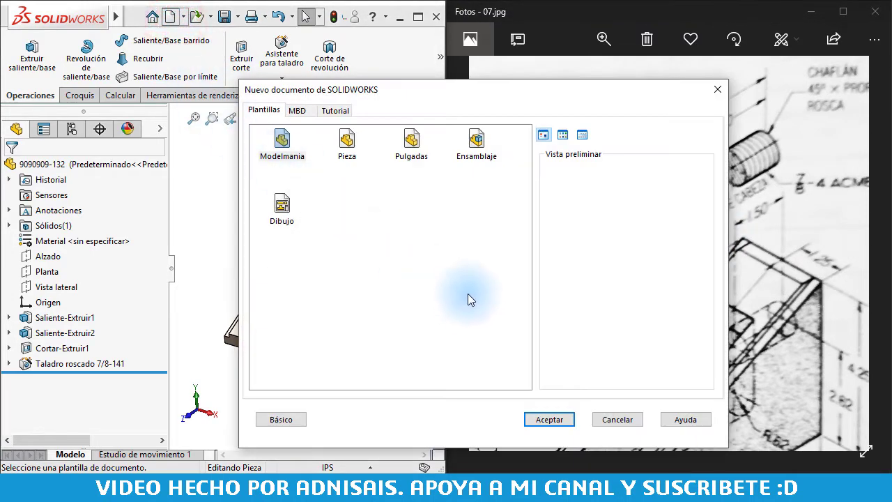
left_click(409, 139)
double_click(355, 163)
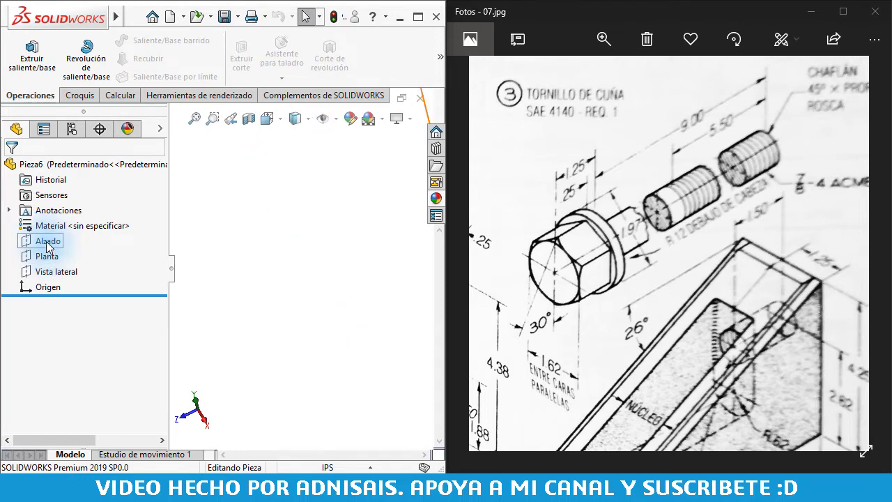
left_click(62, 271)
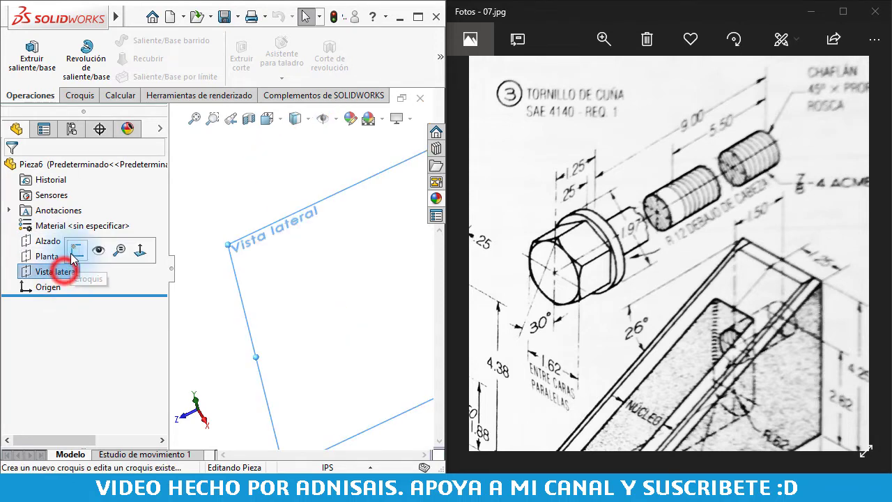
left_click(76, 251)
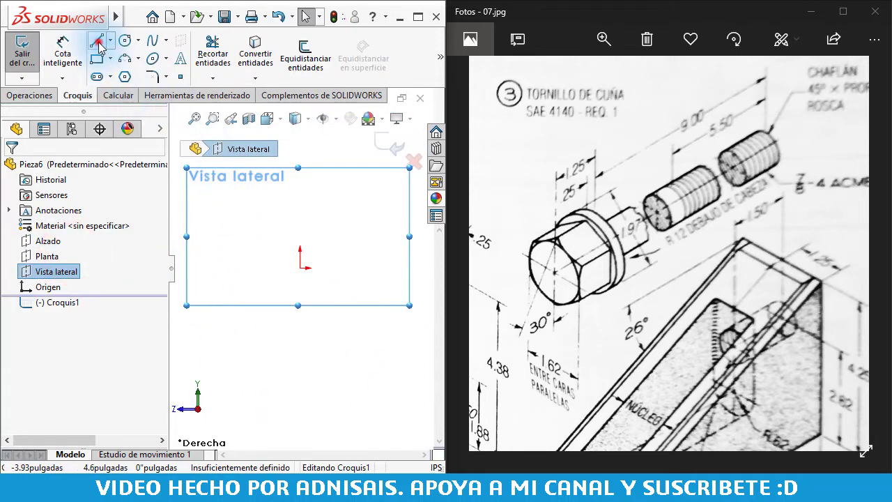
Draw the stepped line chain of the screw profile starting at the origin
left_click(97, 40)
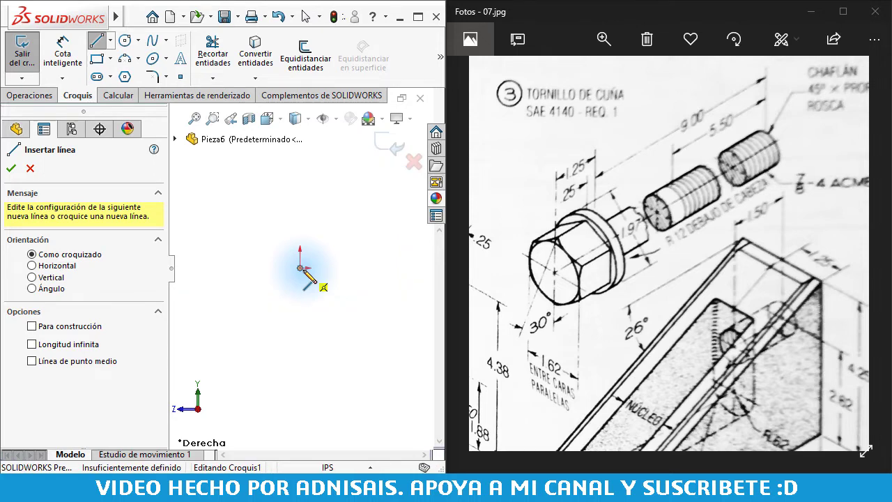
left_click(300, 268)
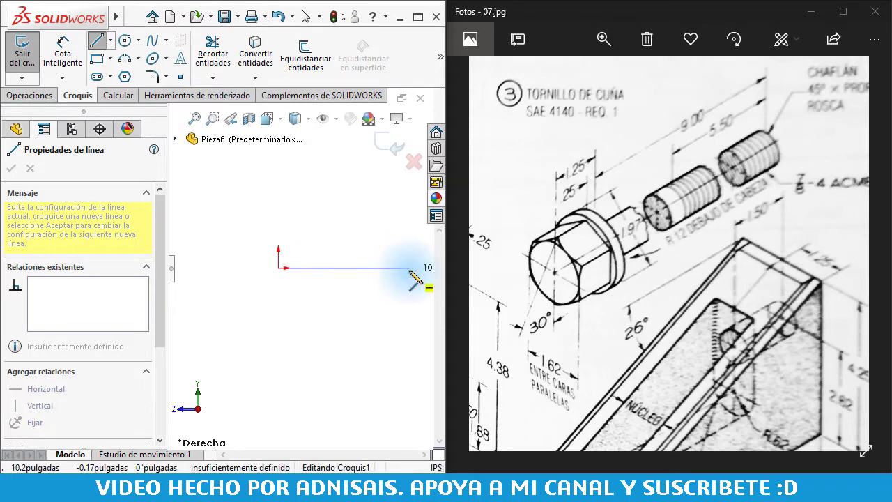
left_click(410, 268)
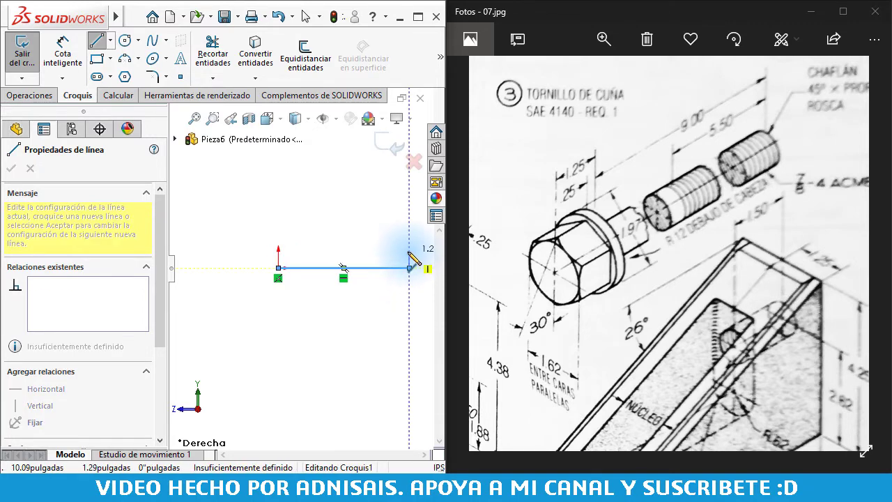
left_click(409, 251)
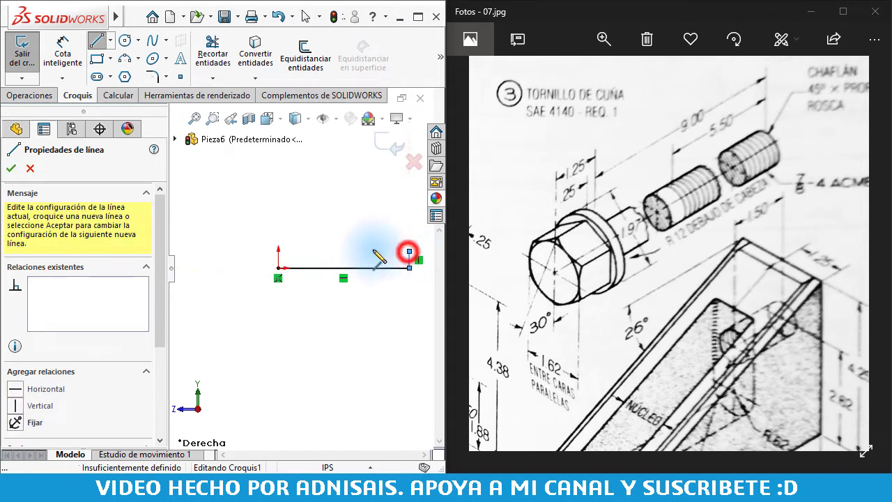
left_click(319, 251)
left_click(318, 228)
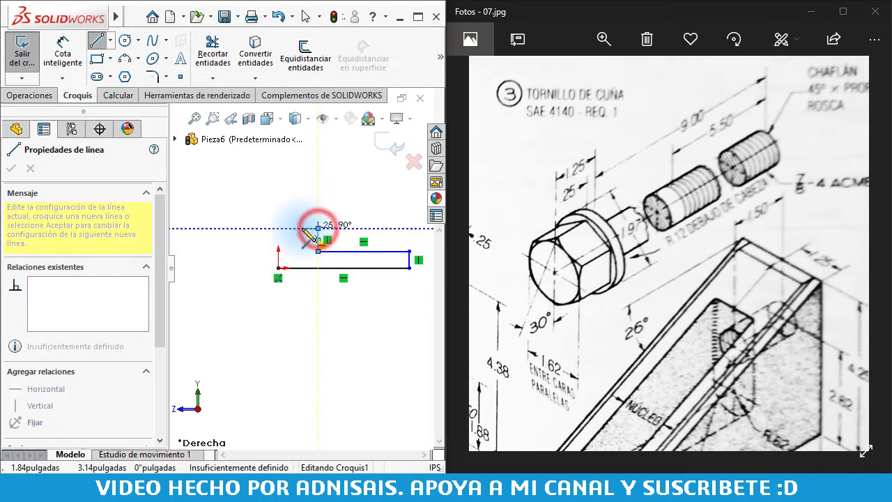
left_click(302, 232)
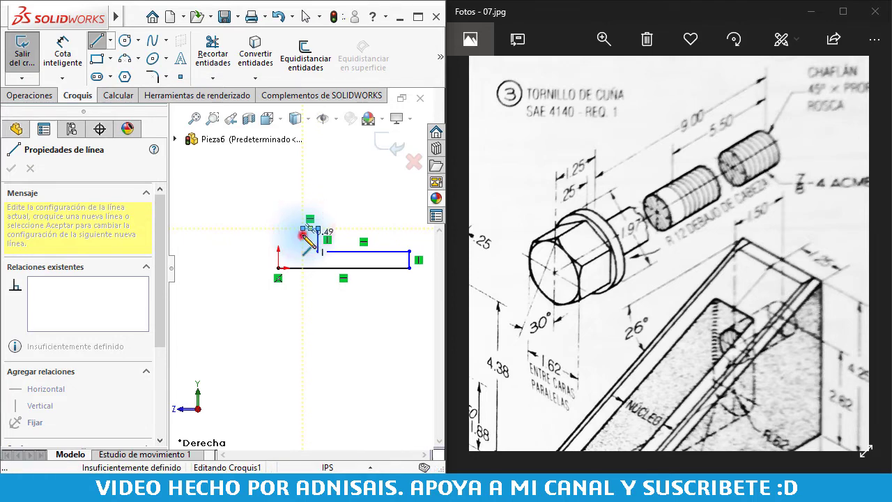
double_click(278, 235)
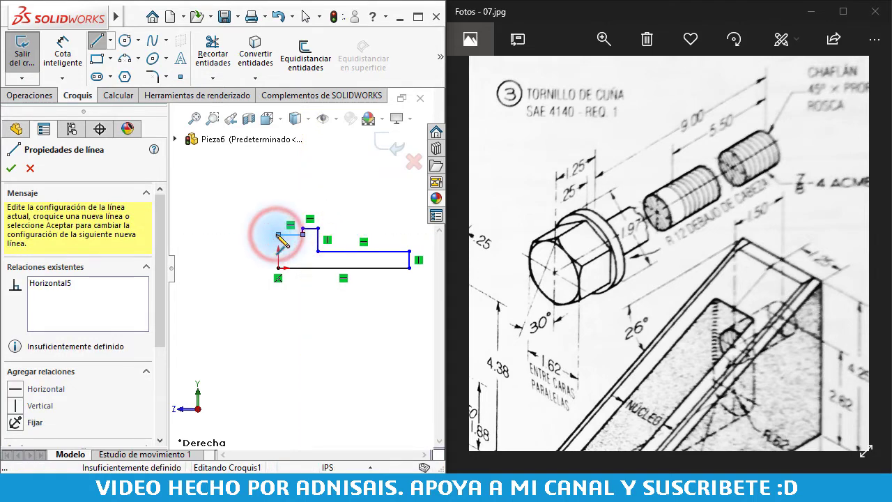
scroll(279, 235, "down", 2)
key("Escape")
Add the angled chamfer edge and close the profile back down to the origin
left_click(286, 235)
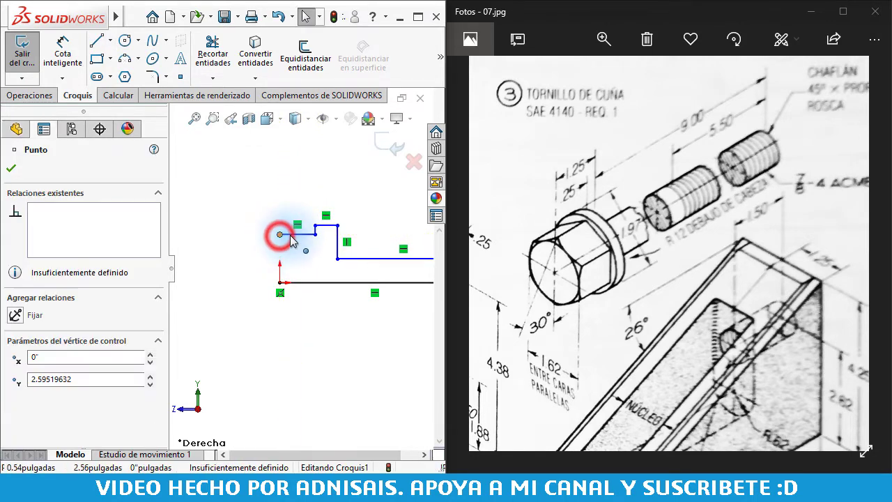
right_click_drag(307, 257, 262, 261)
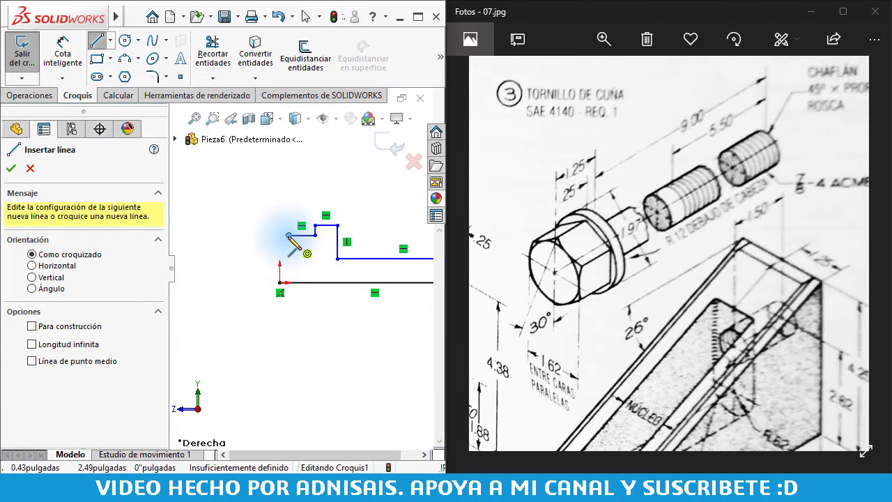
left_click(288, 235)
left_click(279, 244)
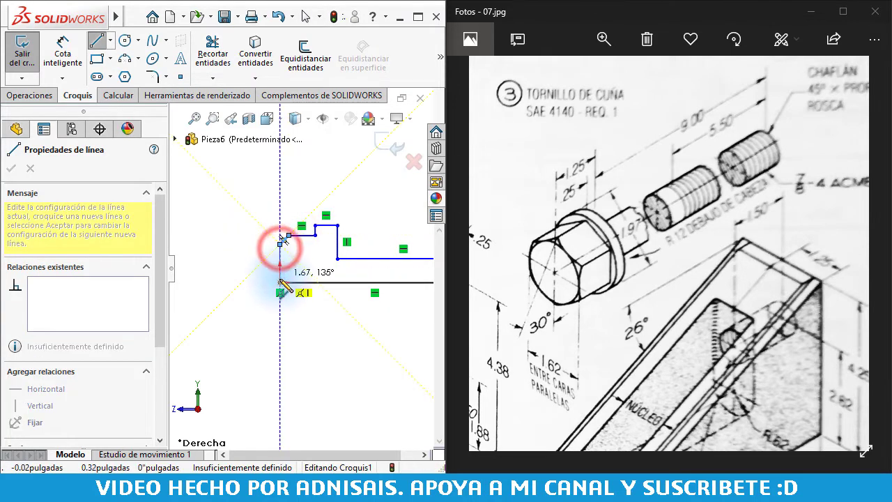
left_click(279, 283)
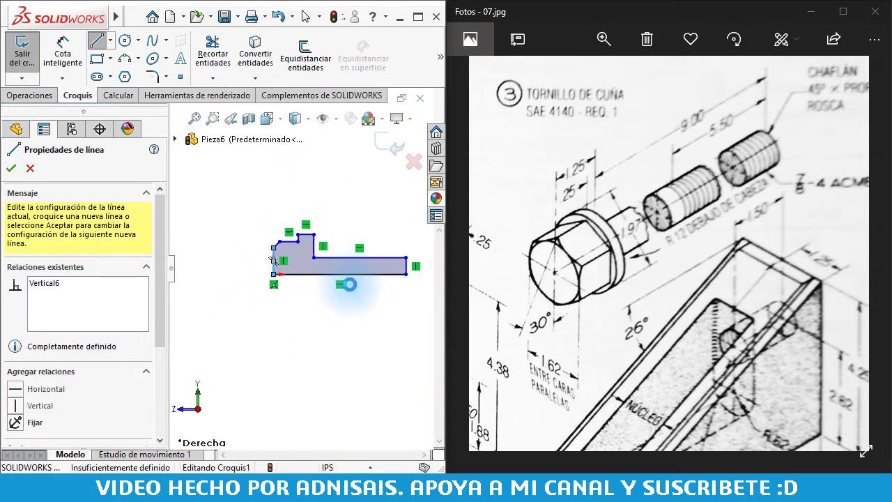
key("Escape")
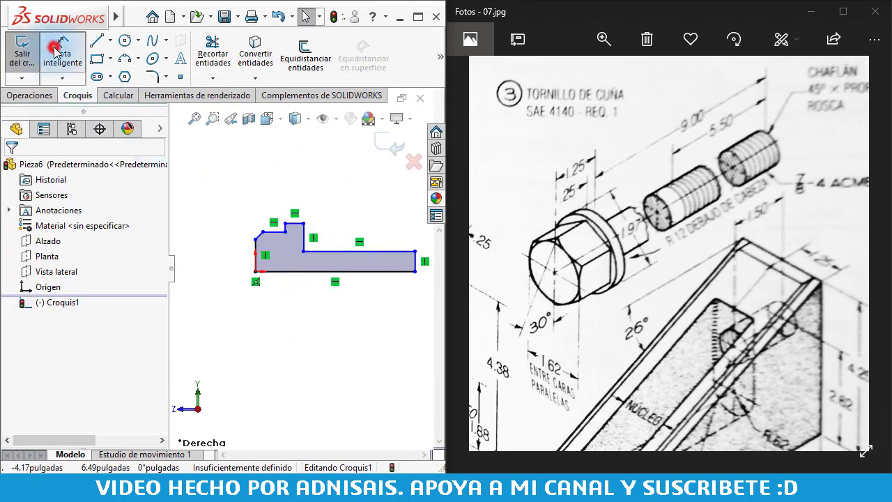
Dimension the long top line of the screw profile to 9 in
left_click(55, 49)
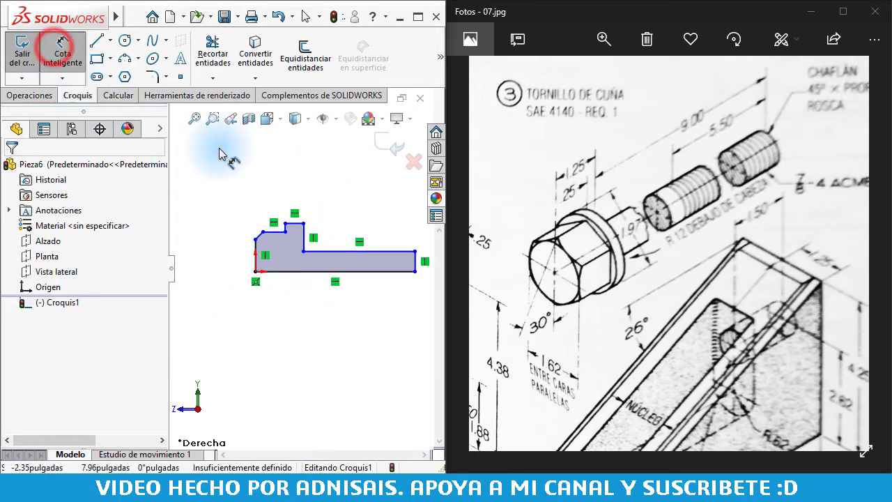
left_click(338, 254)
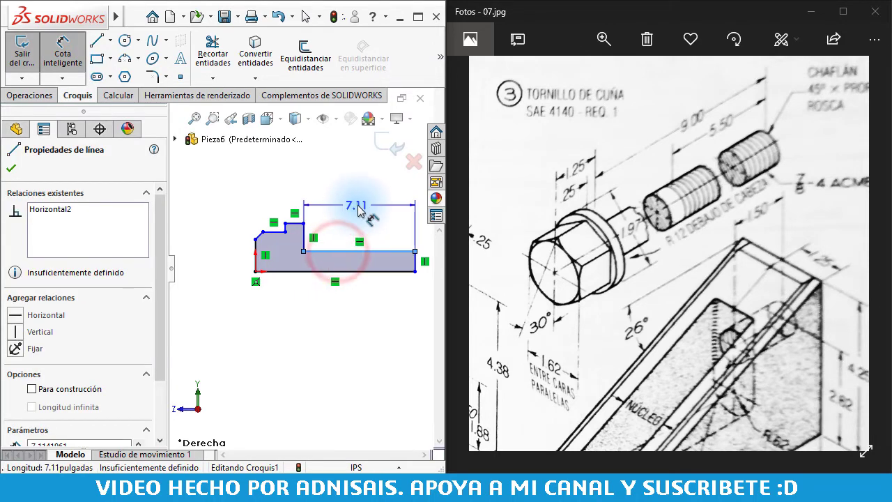
left_click(359, 205)
type("9")
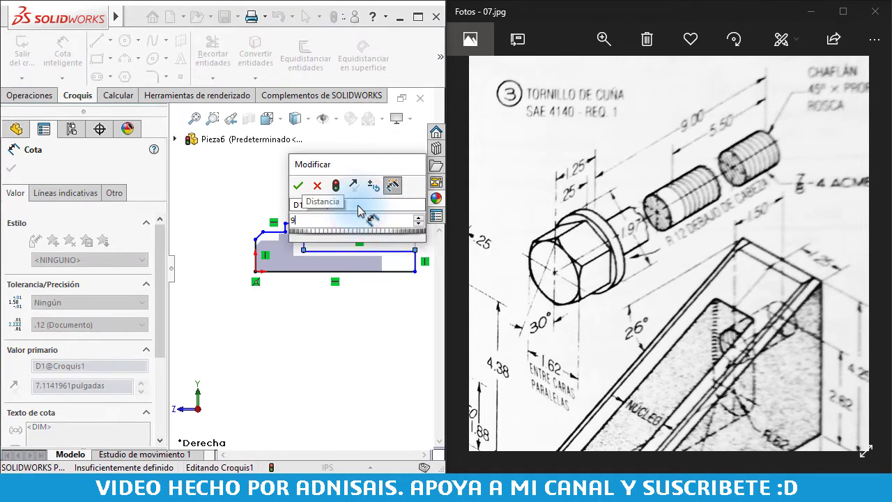
key("Return")
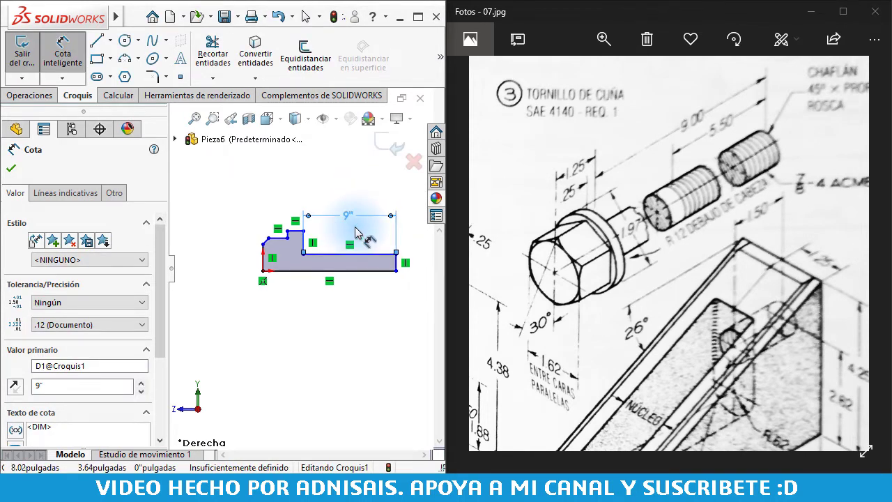
scroll(359, 237, "down", 2)
Dimension the short step line to 0.25 in and the left width to 1.25 in
left_click(259, 234)
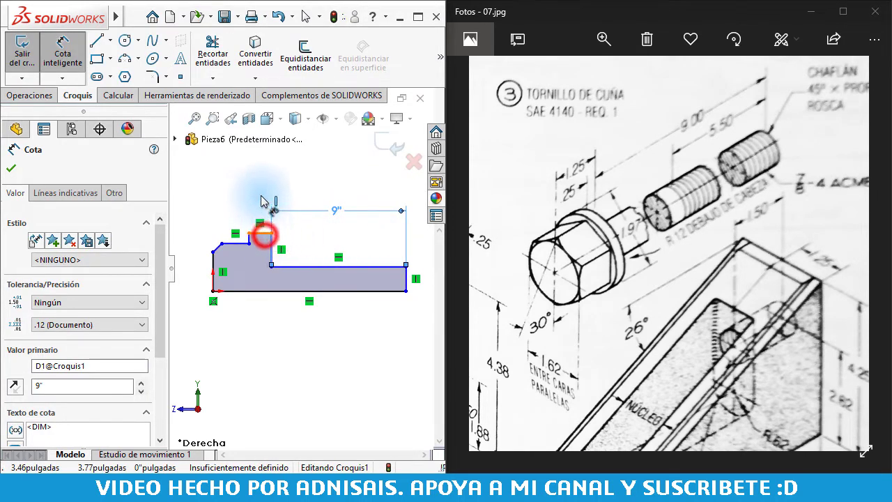
left_click(261, 180)
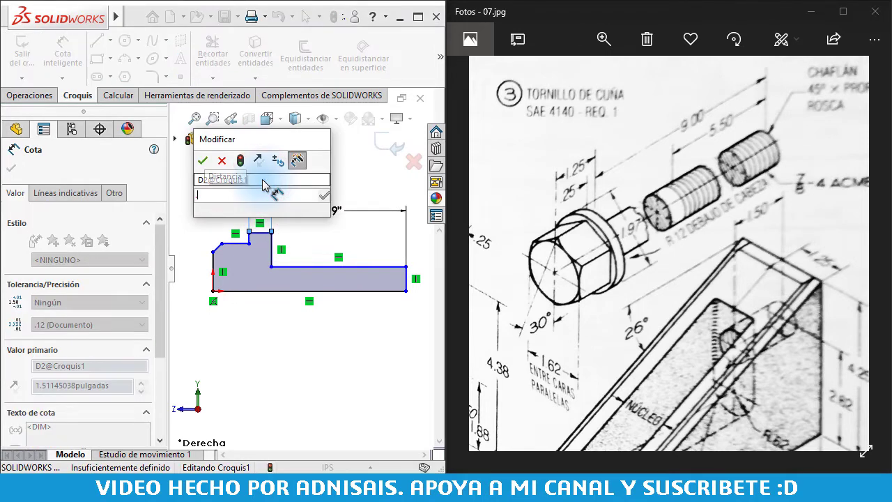
type(".25")
key("Return")
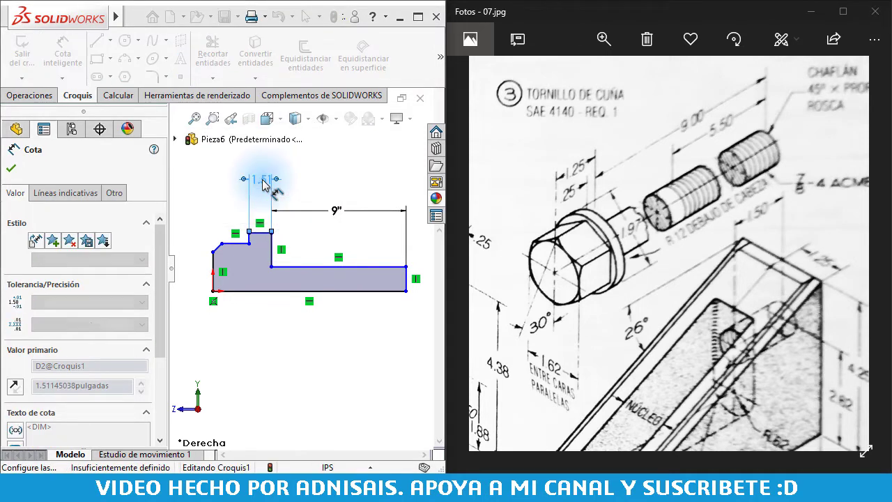
left_click(256, 249)
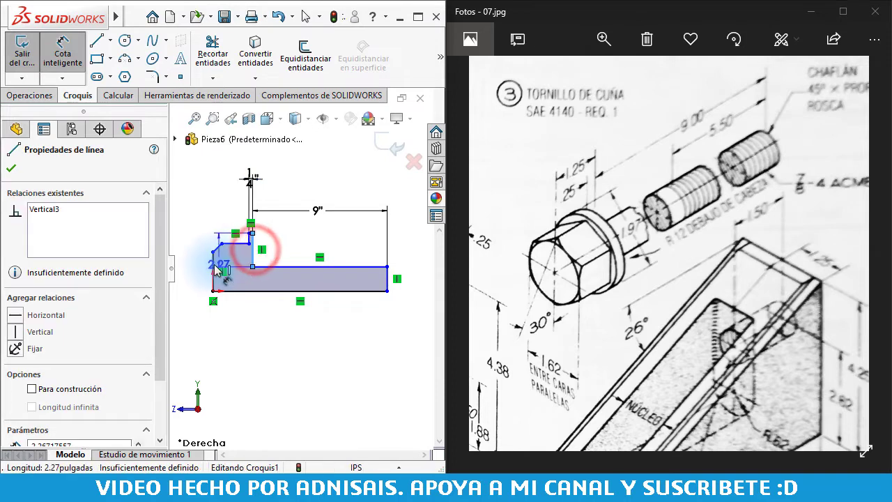
left_click(213, 263)
left_click(236, 161)
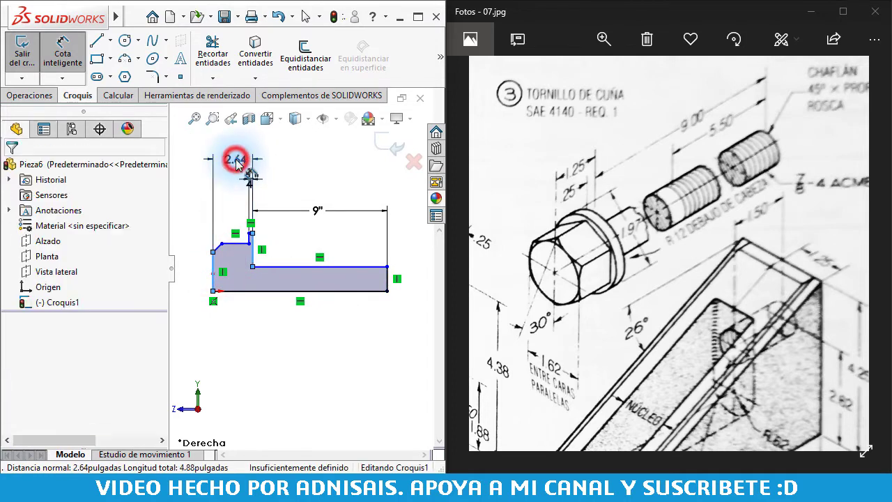
type("1")
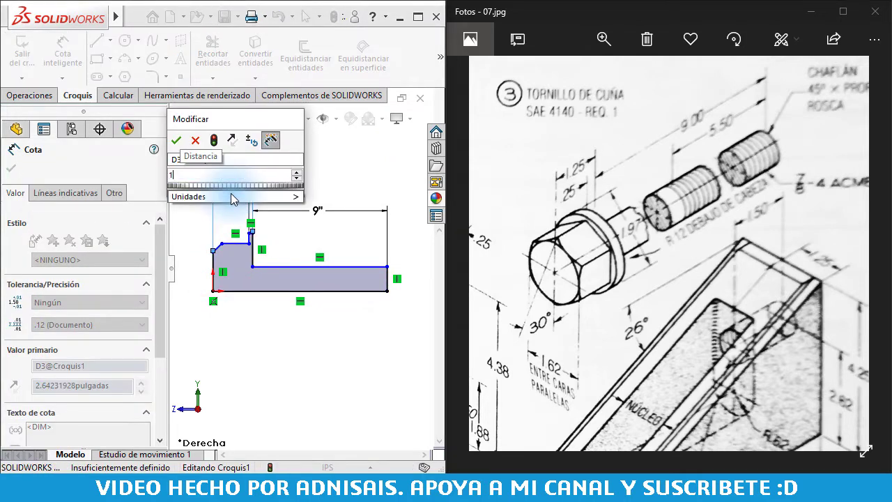
type(".25")
key("Return")
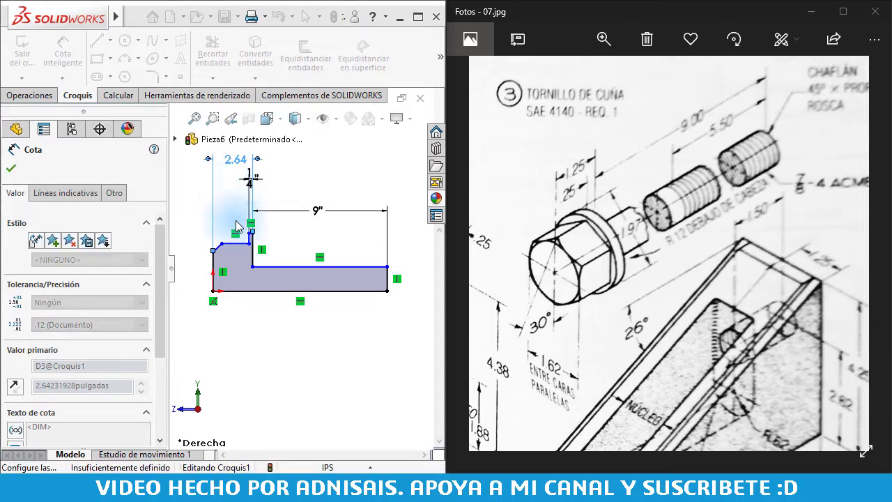
scroll(220, 266, "down", 2)
scroll(221, 266, "up", 2)
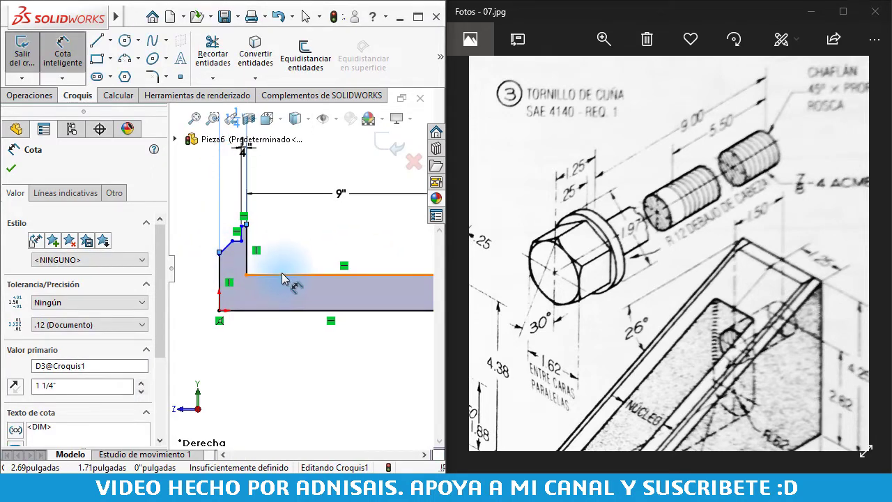
scroll(220, 266, "up", 2)
key("Escape")
Draw a horizontal construction centerline along the bottom of the screw profile
left_click(111, 41)
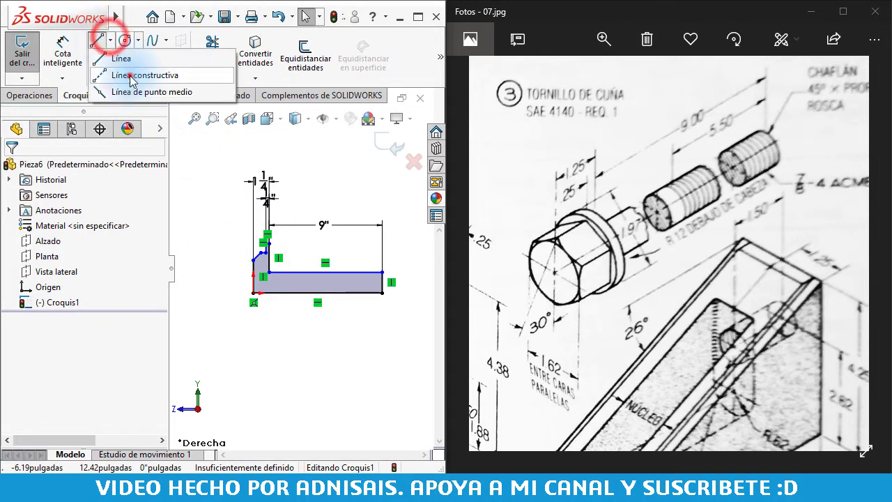
left_click(120, 57)
left_click(184, 291)
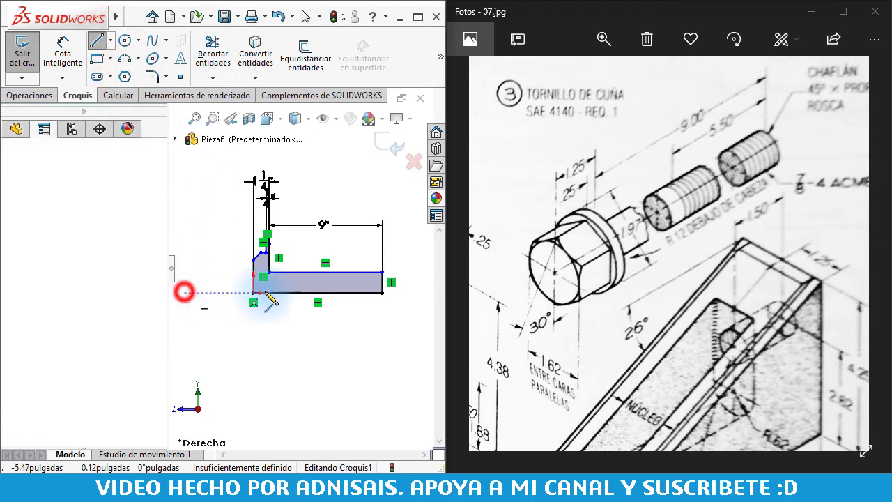
left_click(425, 293)
key("Escape")
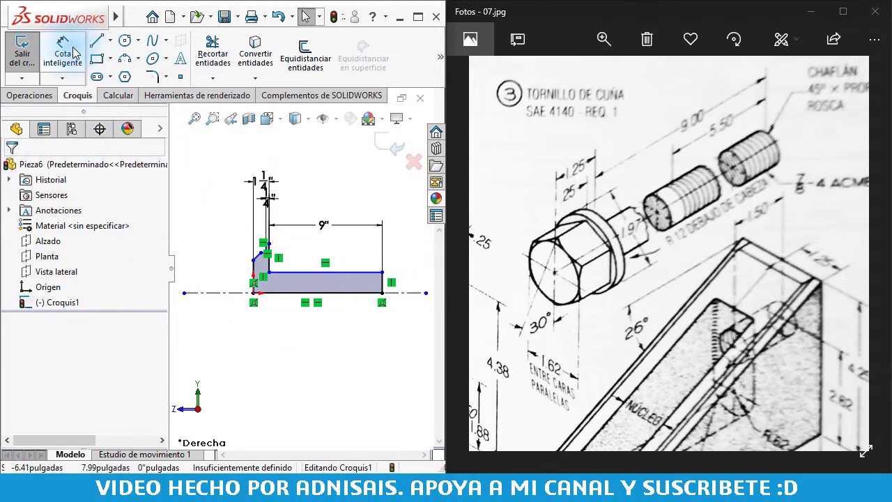
Dimension the shank's top edge 7/8" and the head's left vertex 1 5/8" from the centerline
left_click(62, 50)
scroll(298, 304, "down", 1)
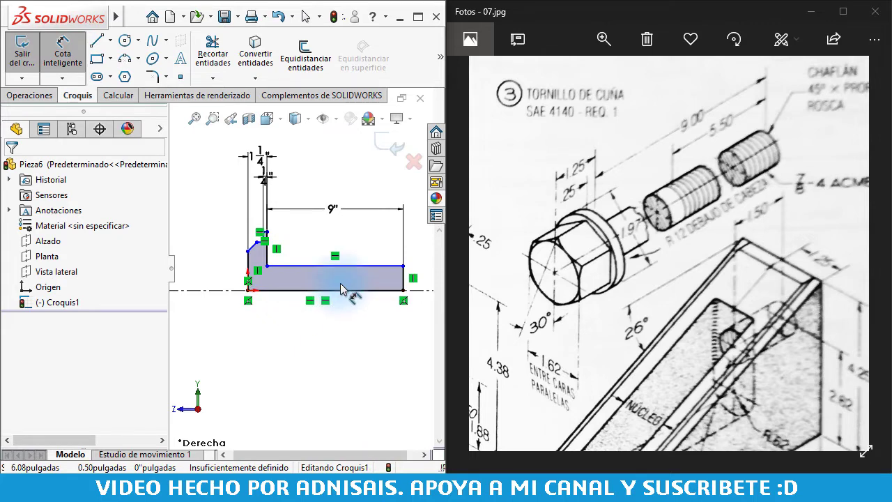
scroll(345, 285, "up", 1)
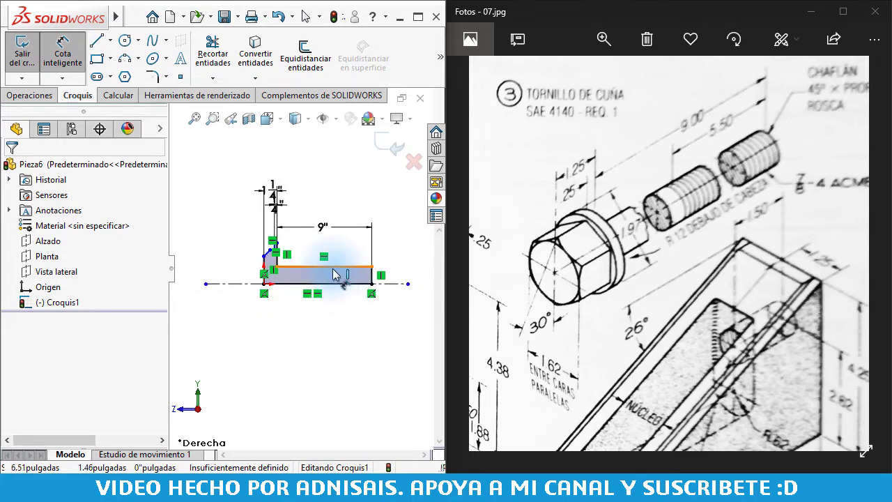
left_click(342, 272)
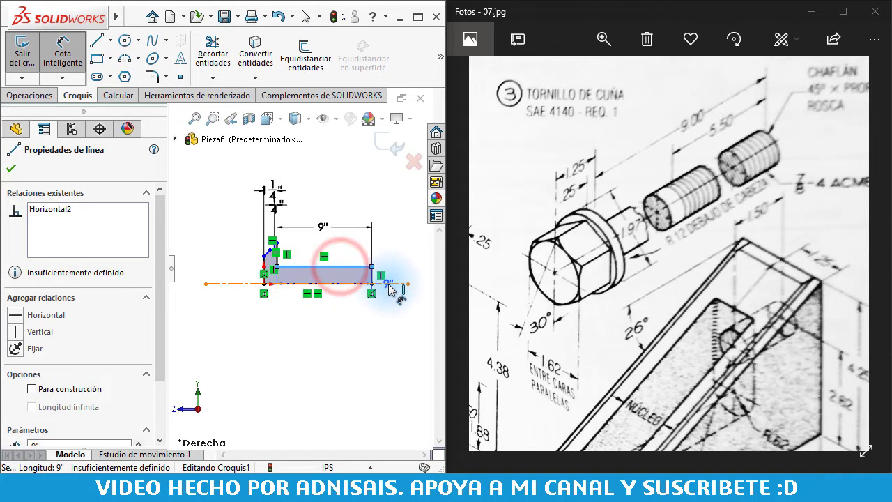
left_click(389, 285)
left_click(419, 292)
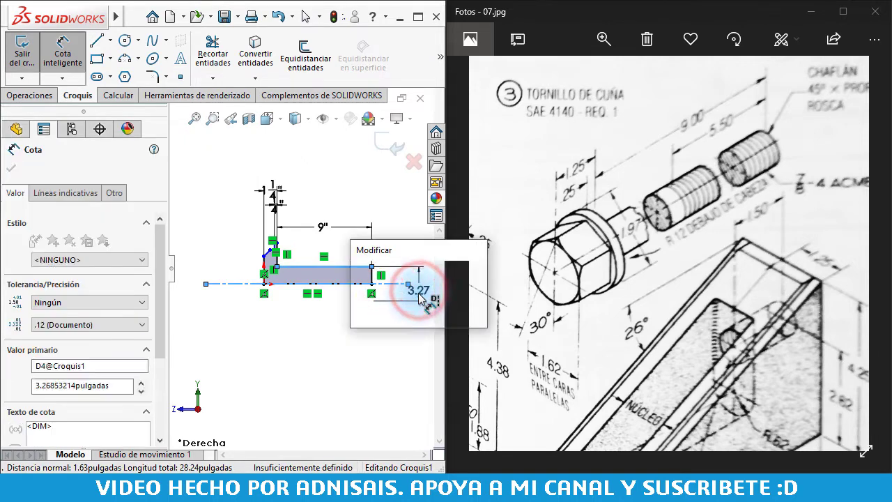
type("7/8")
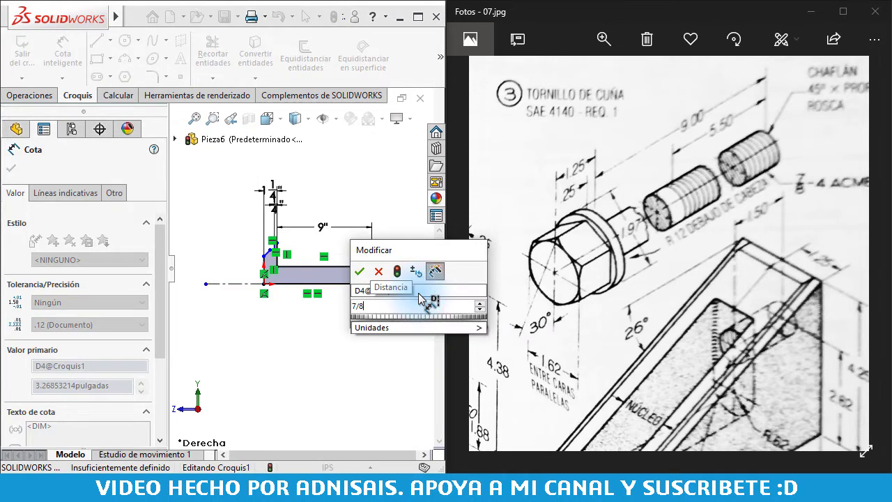
key("Return")
scroll(286, 287, "down", 1)
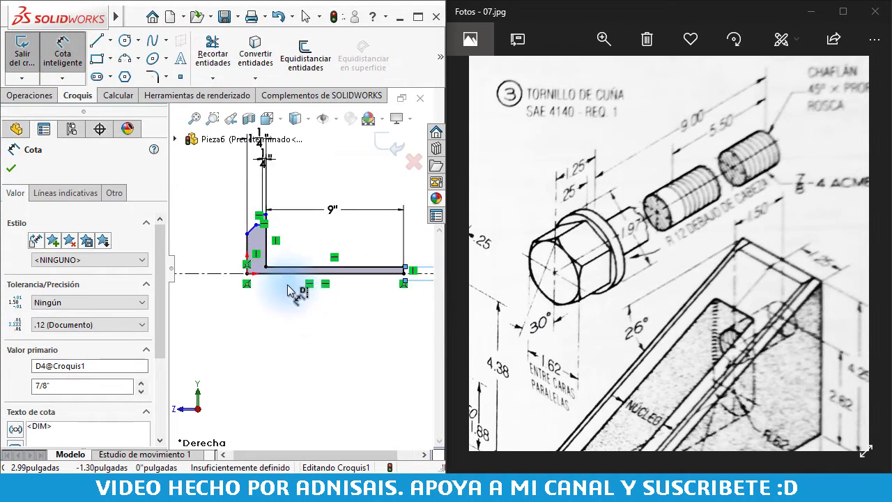
scroll(292, 286, "down", 1)
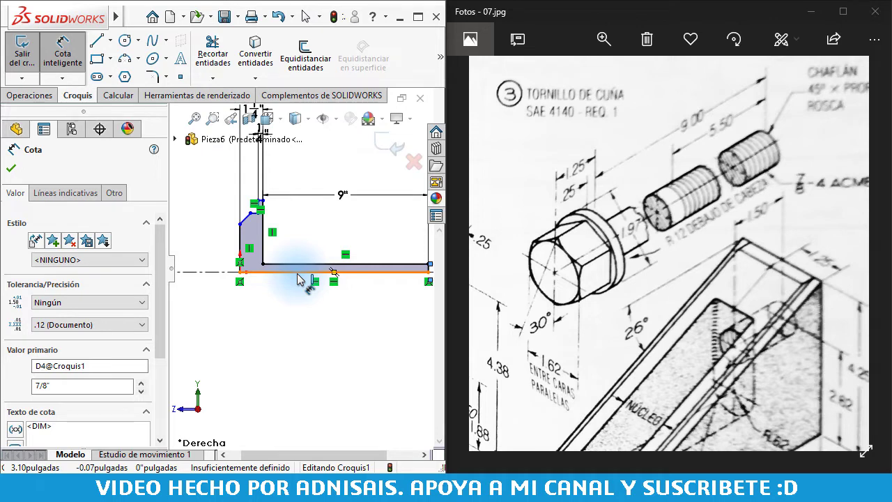
left_click(239, 224)
left_click(211, 256)
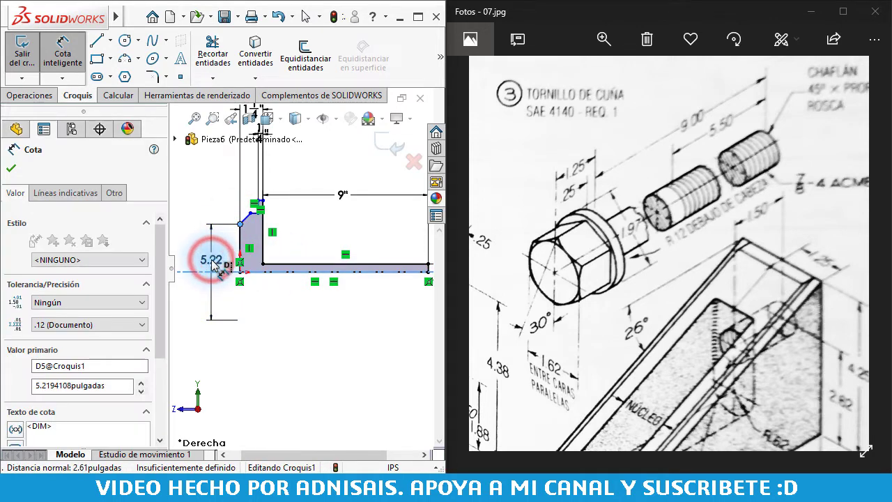
type("1.625")
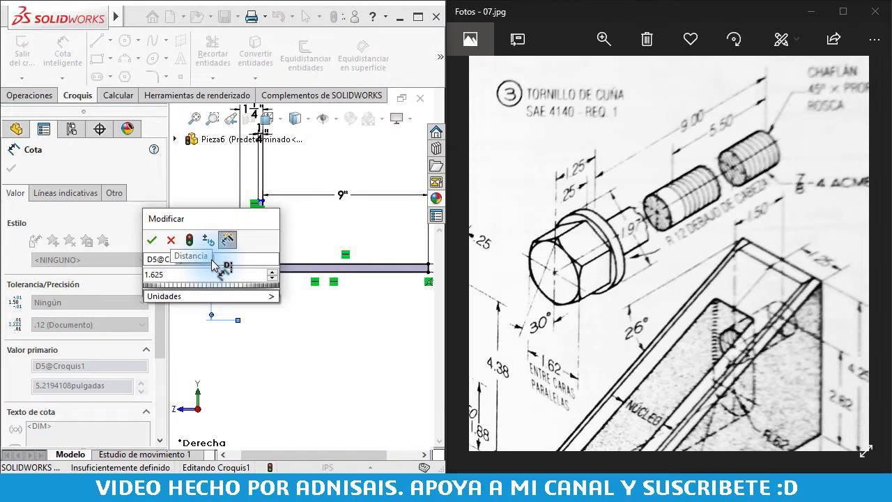
key("Return")
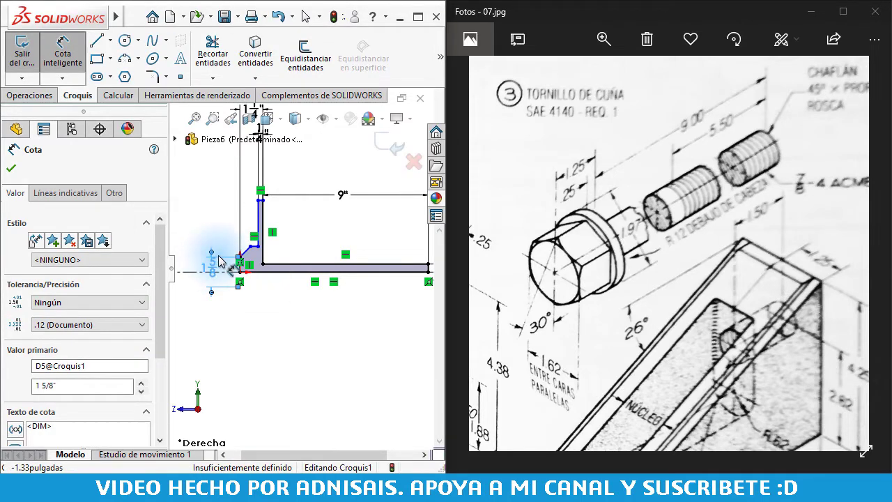
Dimension the shoulder edge's top endpoint 1 31/32" (1.96875) and move the dimension clear of the part
middle_click_drag(207, 259, 243, 253, "ctrl")
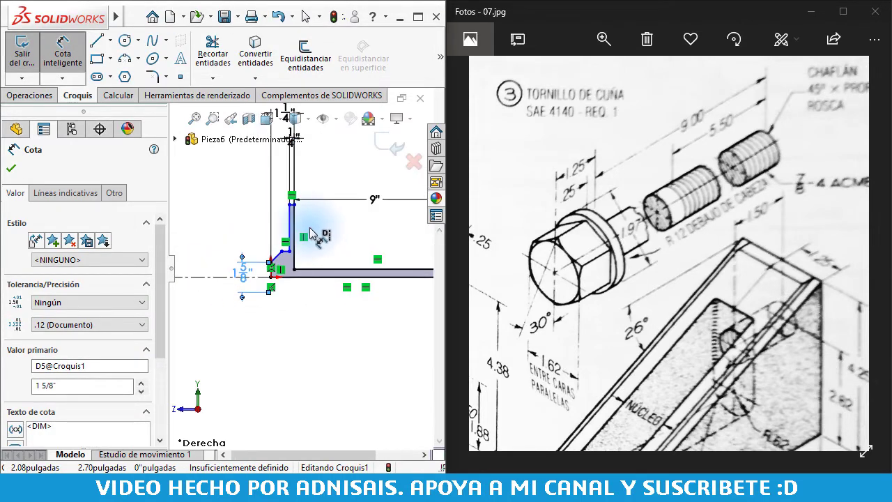
left_click(293, 204)
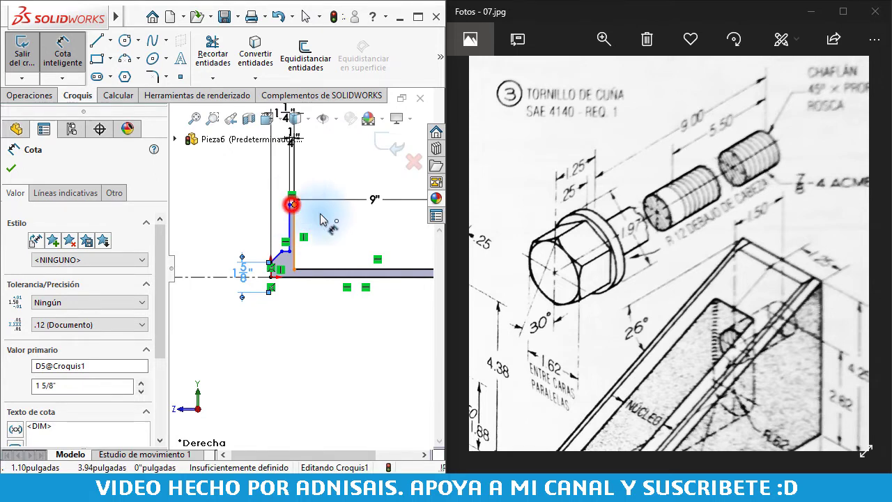
left_click(339, 243)
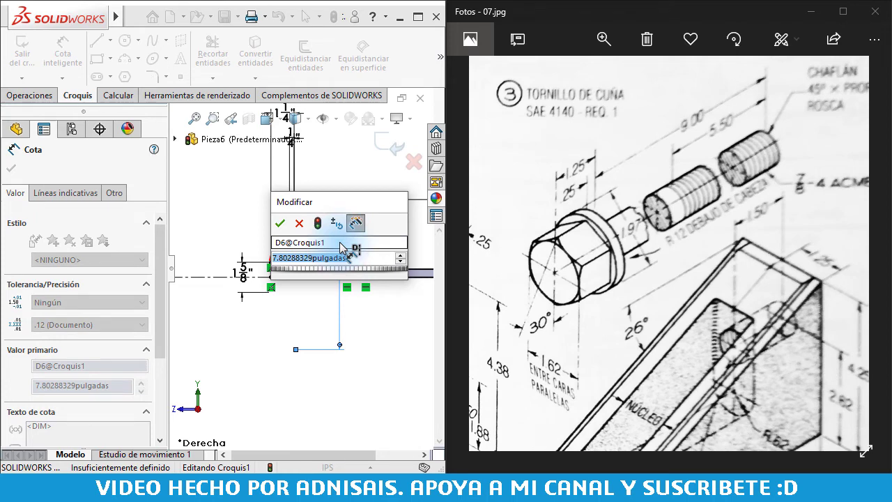
type("1.968")
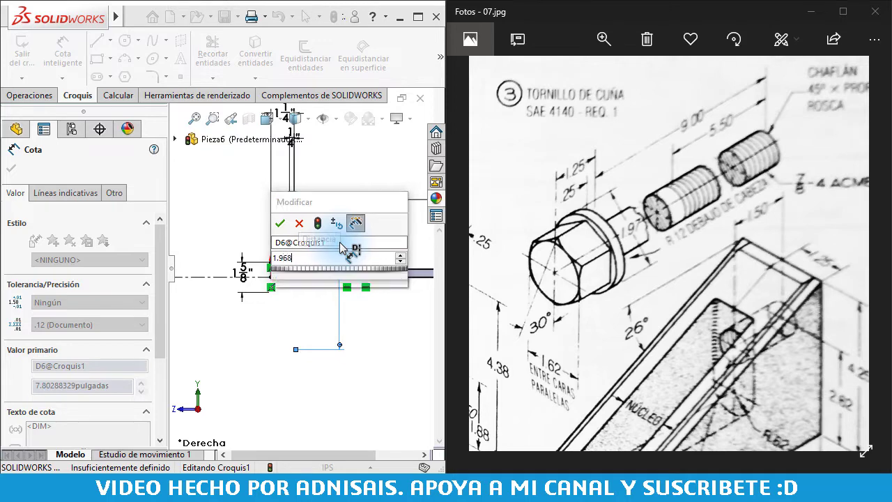
type("75")
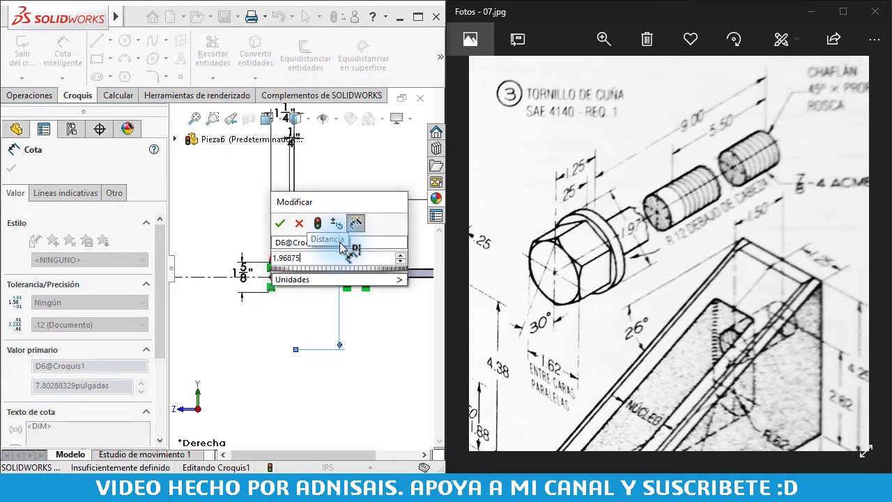
key("Return")
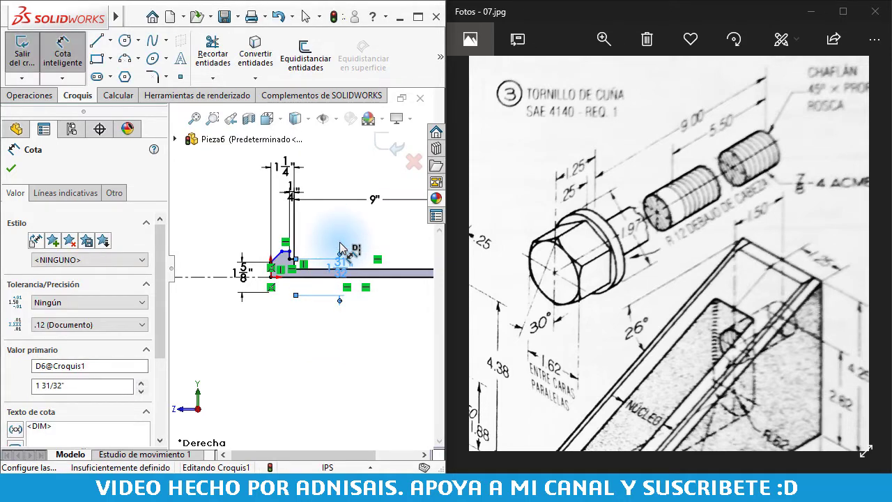
left_click_drag(339, 261, 351, 325)
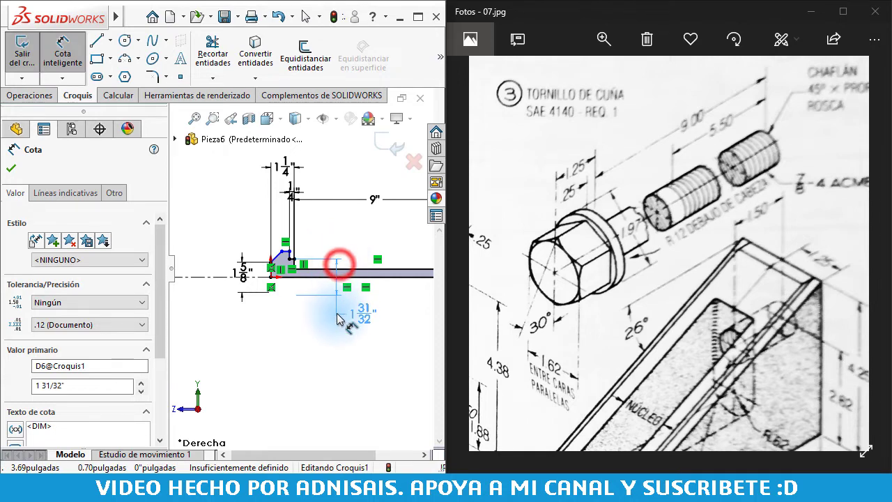
left_click(306, 364)
scroll(307, 362, "down", 3)
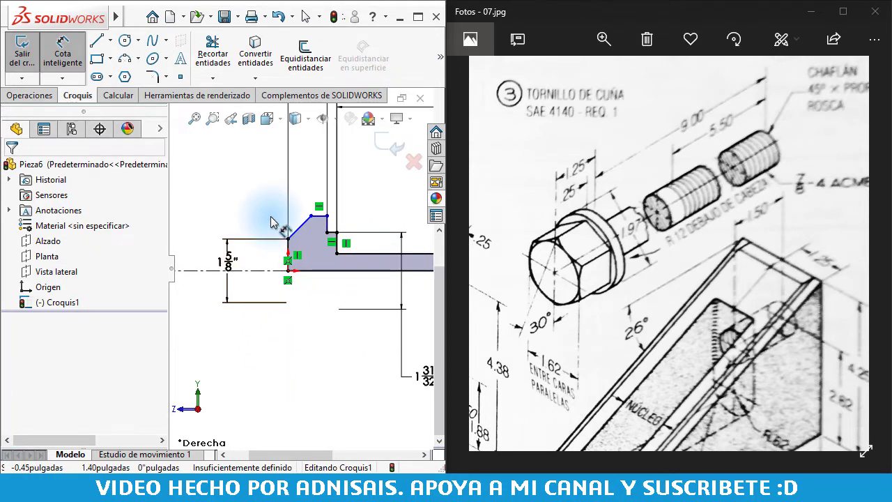
scroll(321, 254, "down", 1)
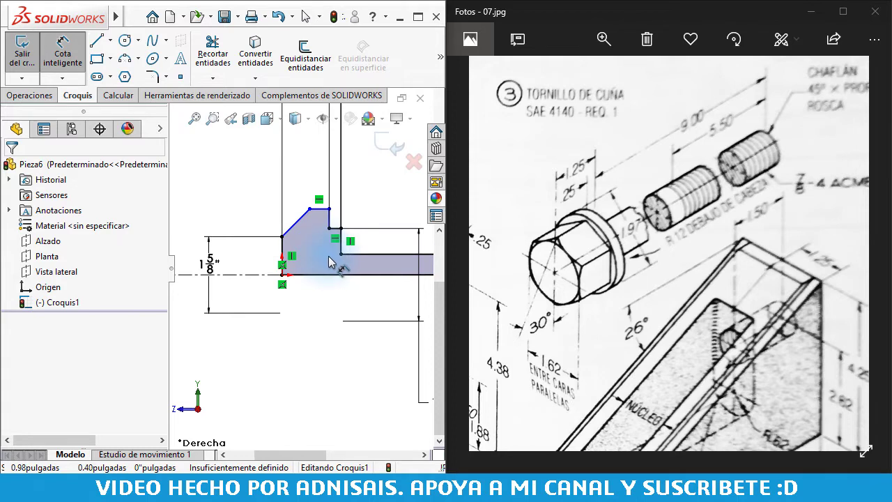
scroll(328, 255, "down", 1)
scroll(327, 258, "down", 1)
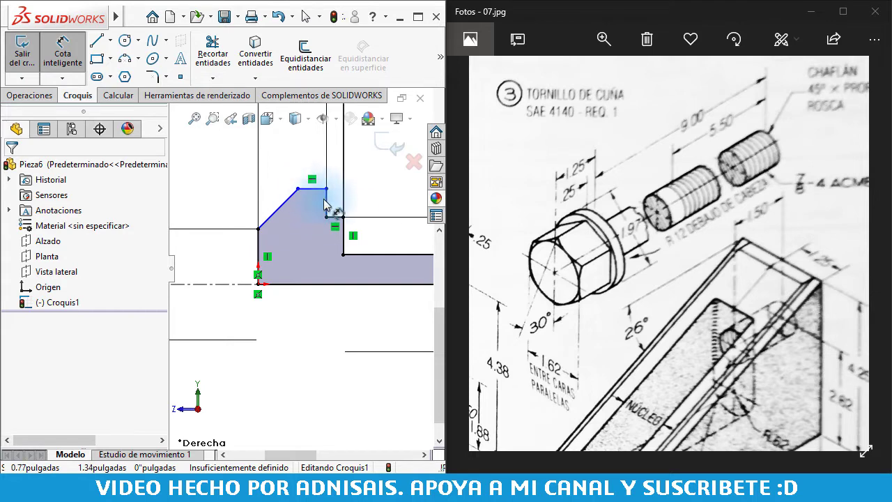
scroll(328, 209, "up", 1)
scroll(340, 234, "up", 1)
scroll(342, 247, "up", 1)
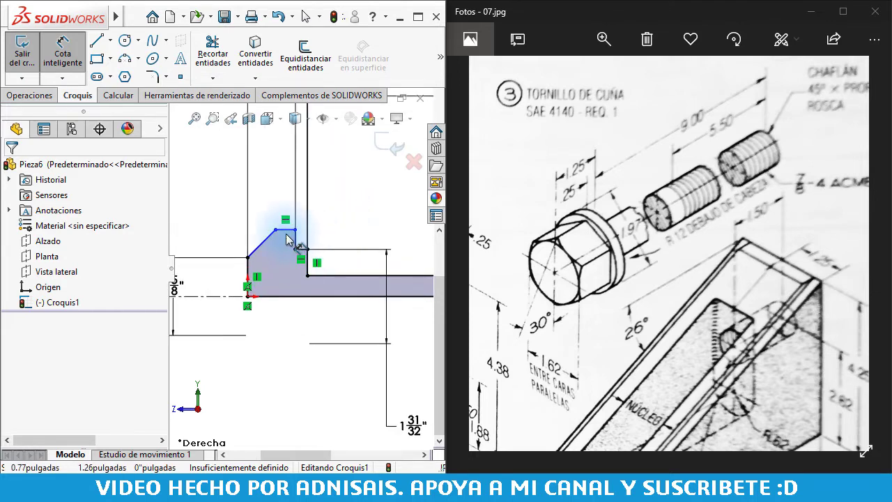
scroll(288, 235, "down", 1)
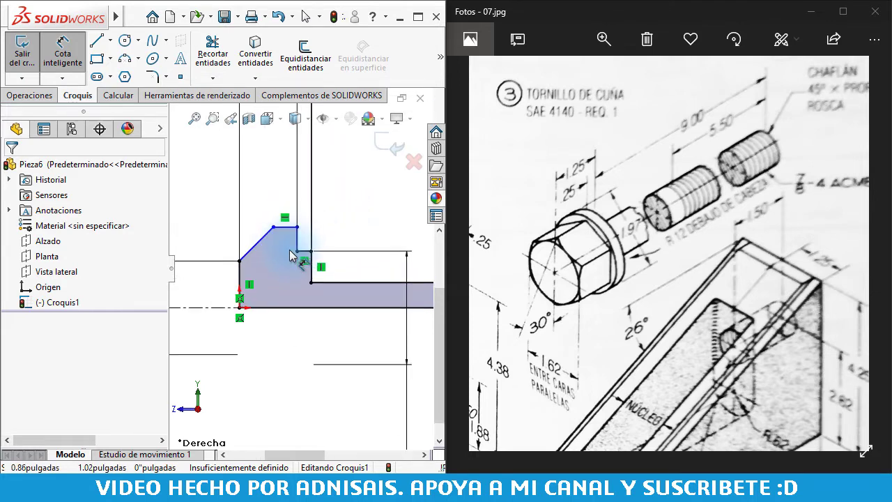
scroll(287, 257, "up", 1)
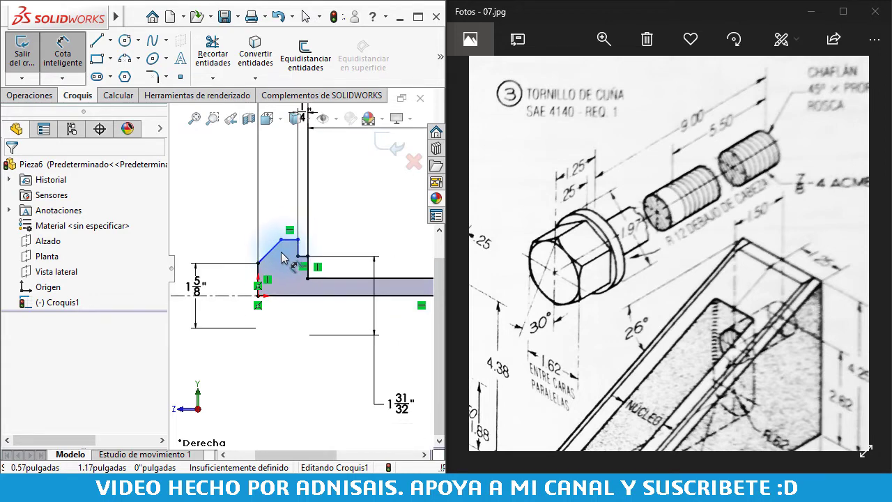
scroll(282, 257, "down", 2)
key("Escape")
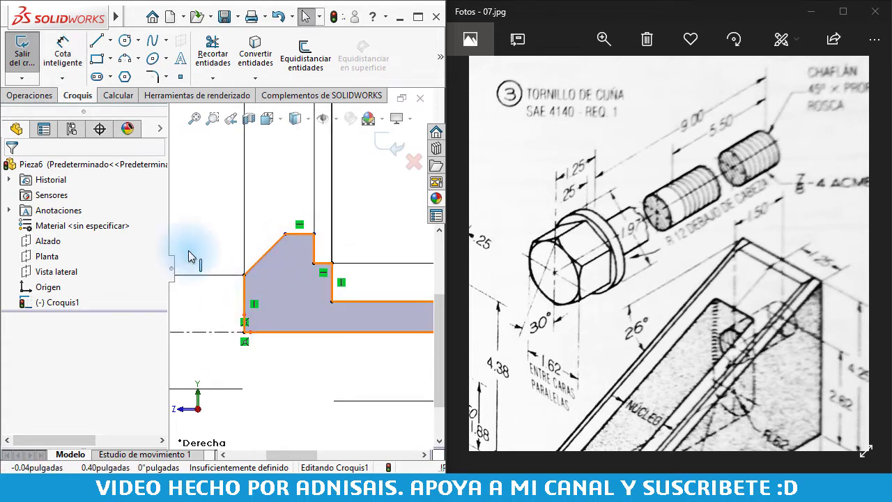
Change the chamfer angle dimension at the head's left from 45° to 30°
left_click(63, 70)
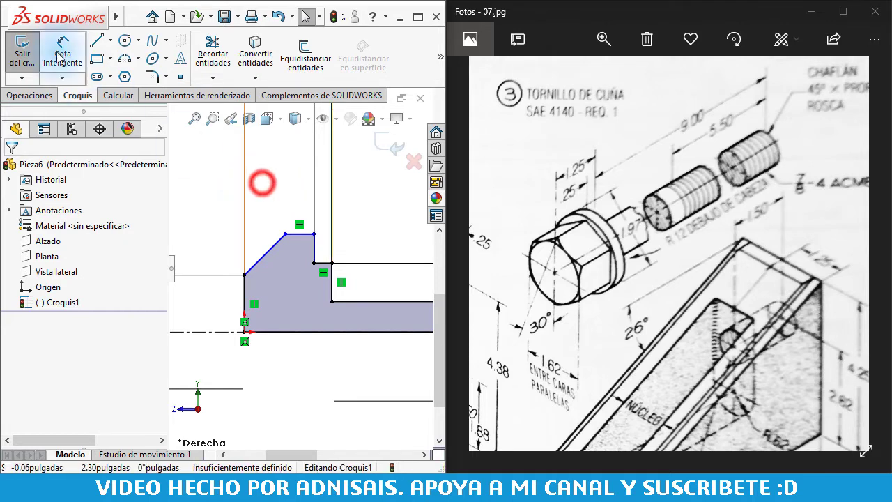
left_click(244, 286)
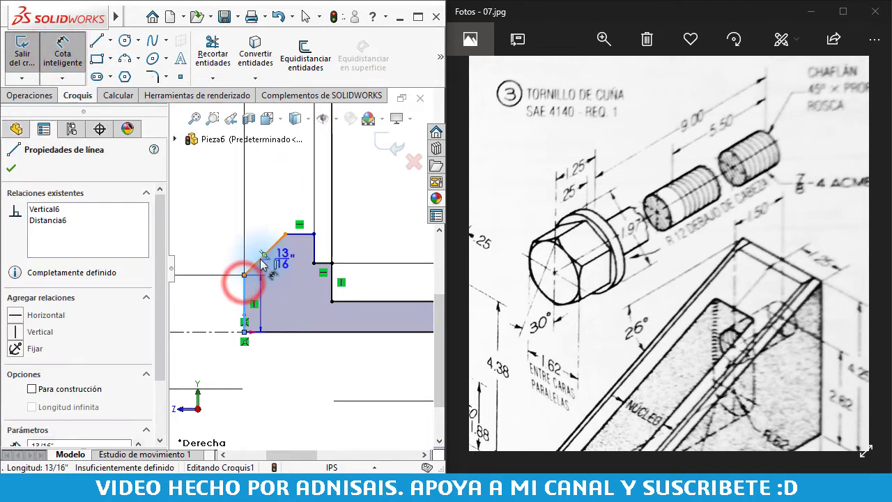
left_click(260, 256)
left_click(262, 211)
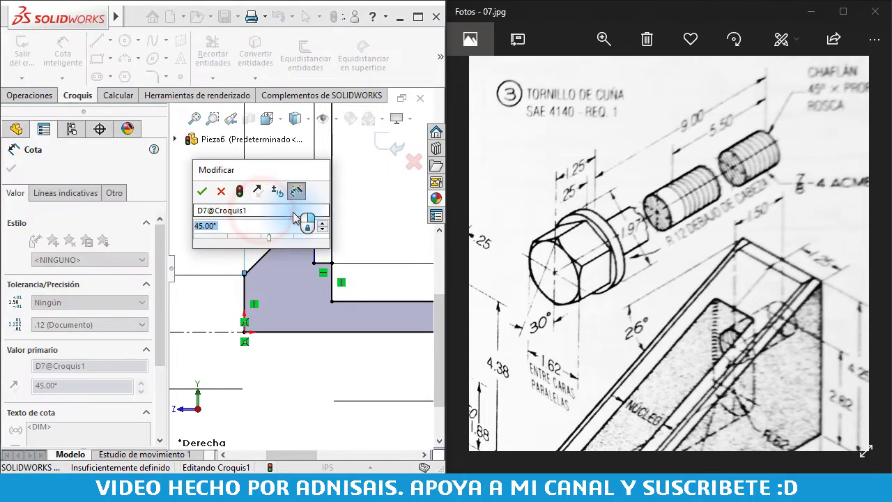
type("30")
key("Return")
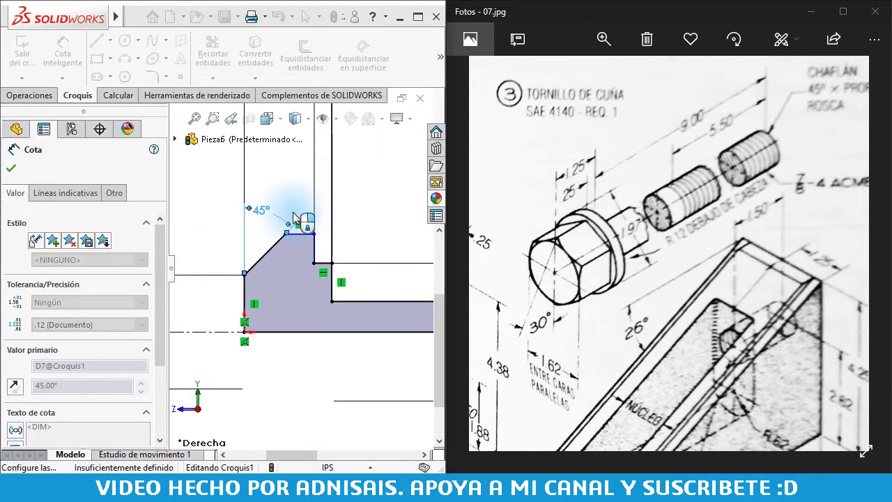
key("Escape")
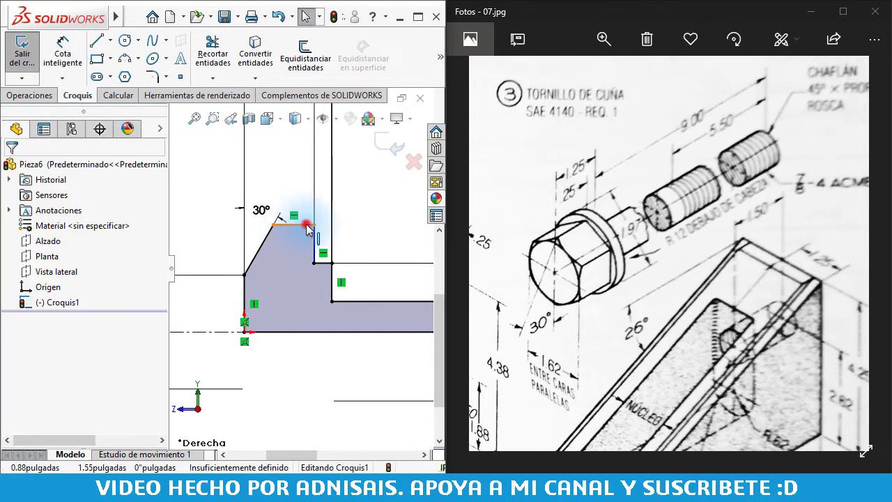
Drag the chamfer's top edge down to the step and dimension the step offset as .01"
left_click_drag(307, 226, 305, 266)
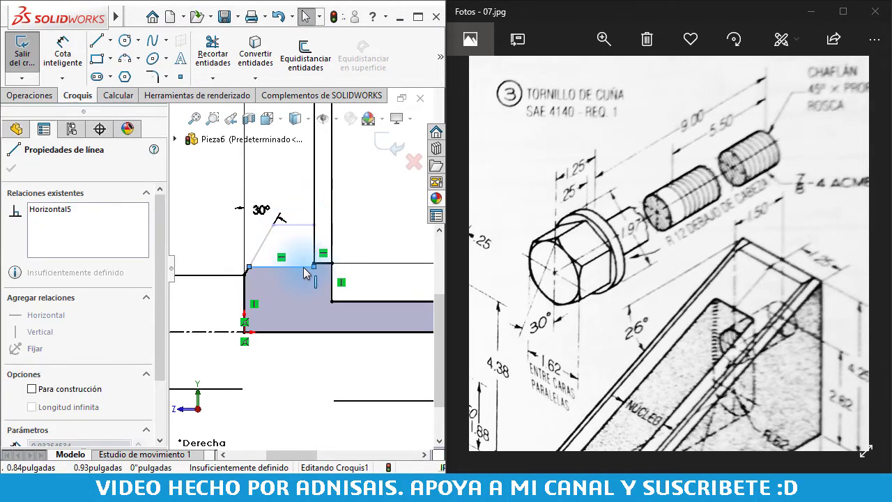
left_click(297, 378)
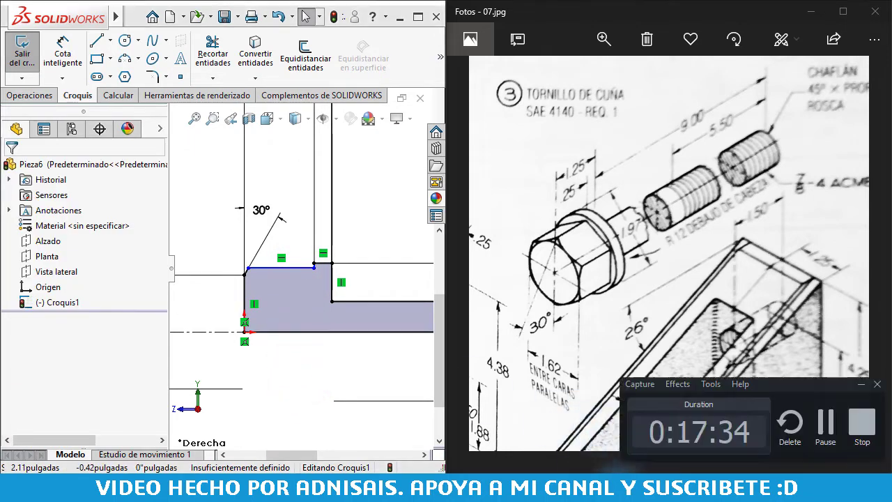
left_click(812, 425)
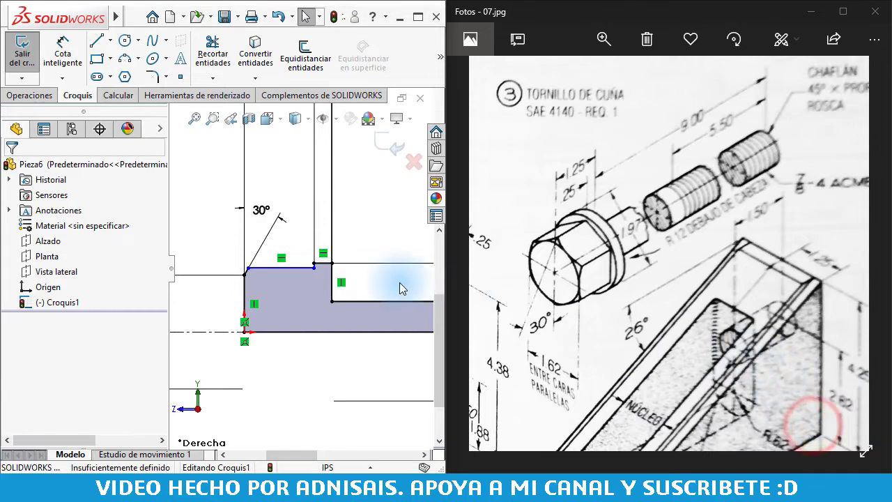
left_click(299, 373)
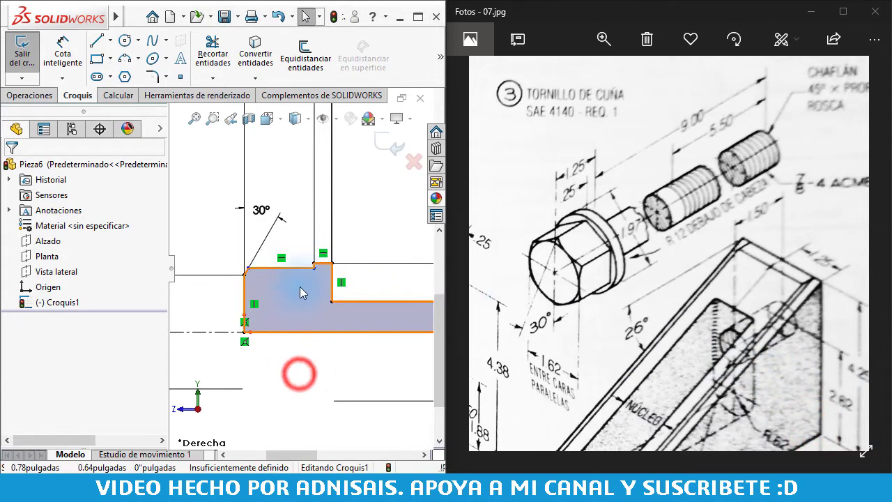
scroll(301, 286, "down", 2)
right_click_drag(279, 232, 279, 174)
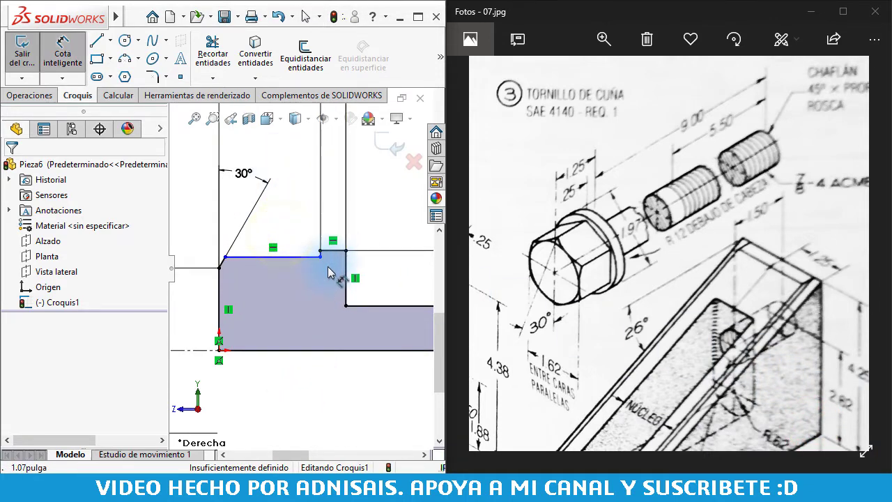
scroll(329, 263, "down", 3)
left_click(327, 243)
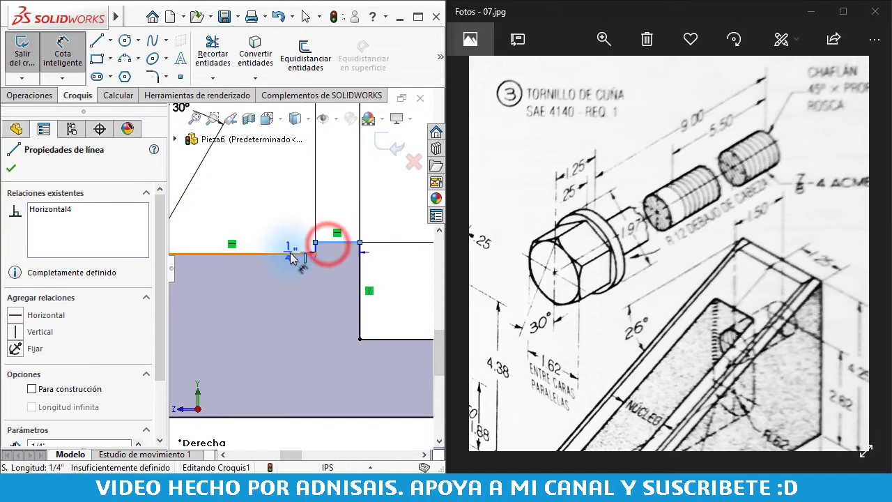
left_click(291, 253)
left_click(292, 220)
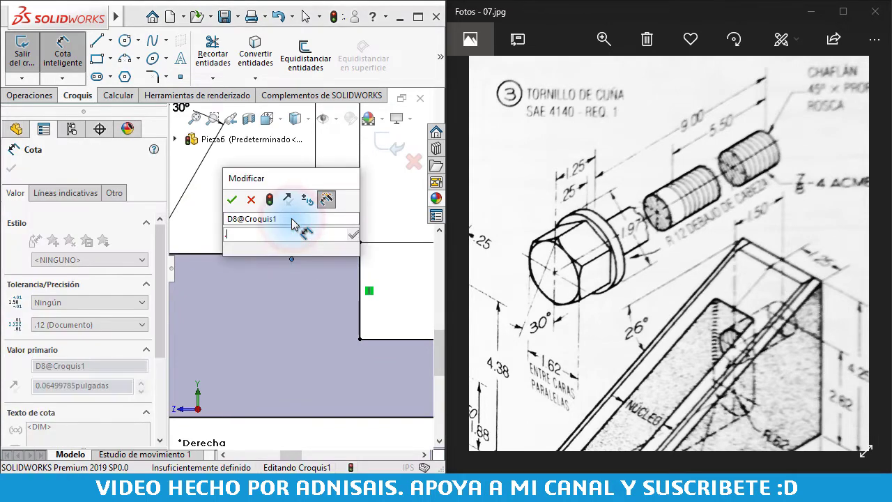
type(".01")
key("Return")
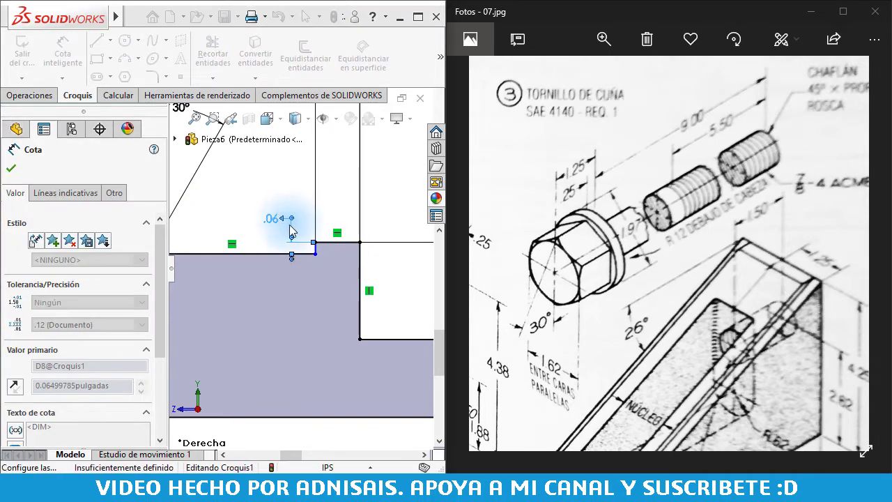
scroll(308, 258, "down", 3)
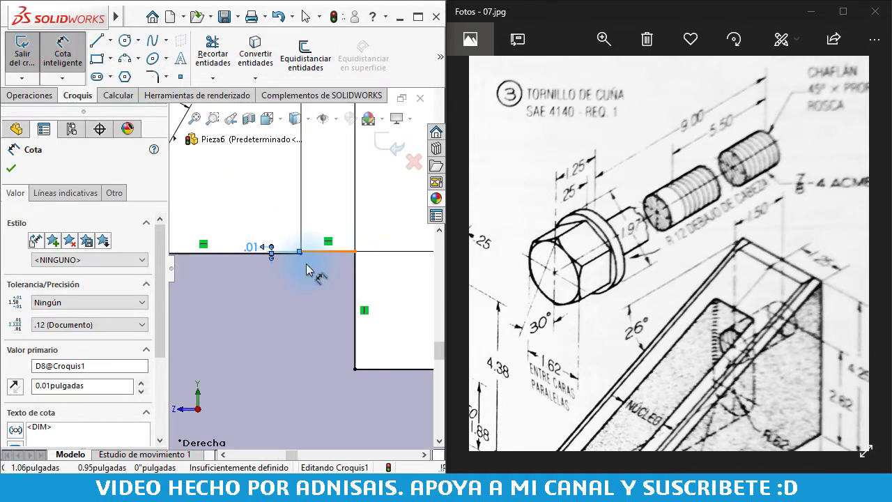
key("Escape")
Add a Vertical relation to the tiny step line, fully defining Croquis1
scroll(292, 258, "down", 2)
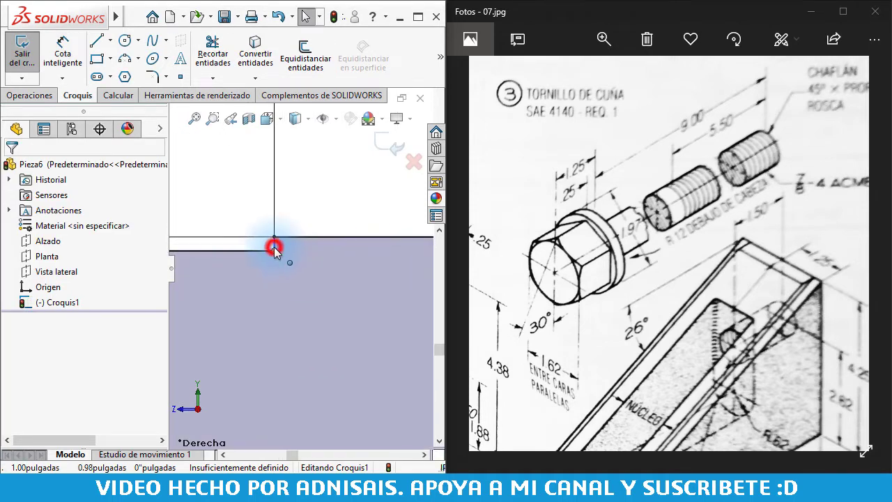
left_click(275, 245)
scroll(277, 251, "down", 2)
left_click(282, 235)
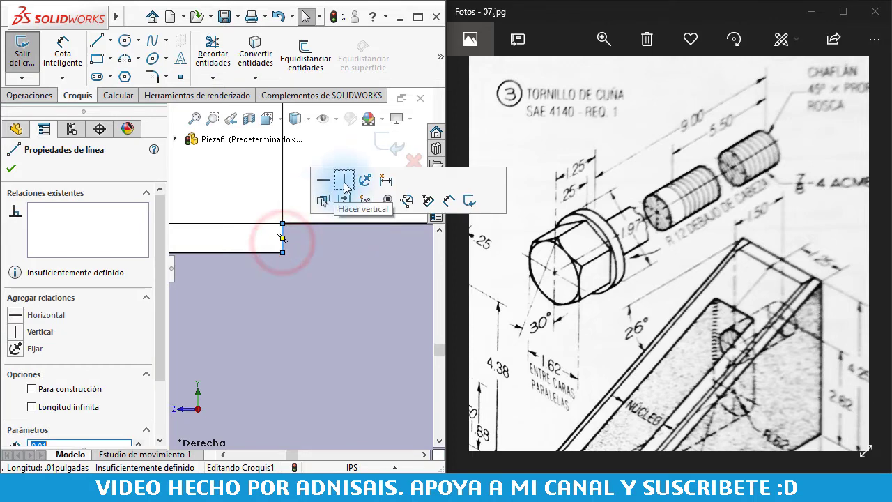
left_click(342, 182)
left_click(261, 184)
scroll(273, 207, "up", 1)
scroll(282, 217, "up", 2)
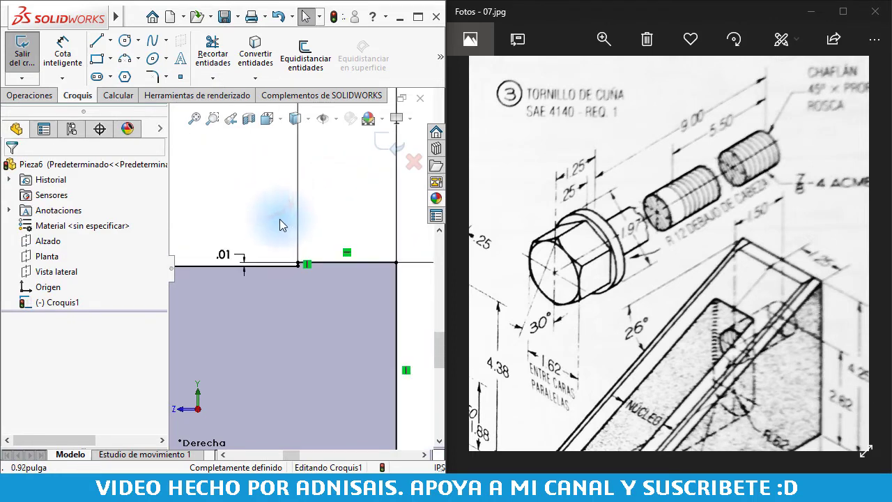
scroll(293, 227, "up", 2)
scroll(299, 233, "up", 2)
scroll(376, 251, "up", 1)
scroll(378, 252, "up", 1)
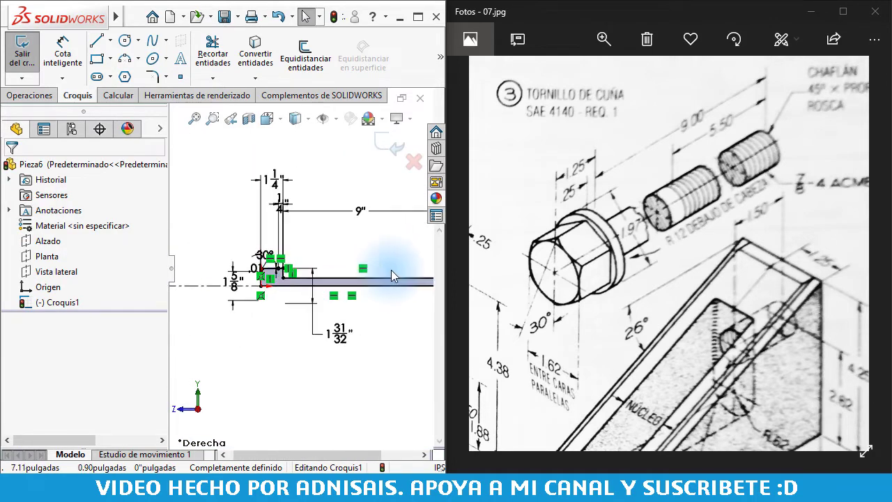
scroll(390, 265, "up", 1)
scroll(241, 206, "up", 1)
Revolve the profile 360° around Línea10 into a solid pin
left_click(211, 163)
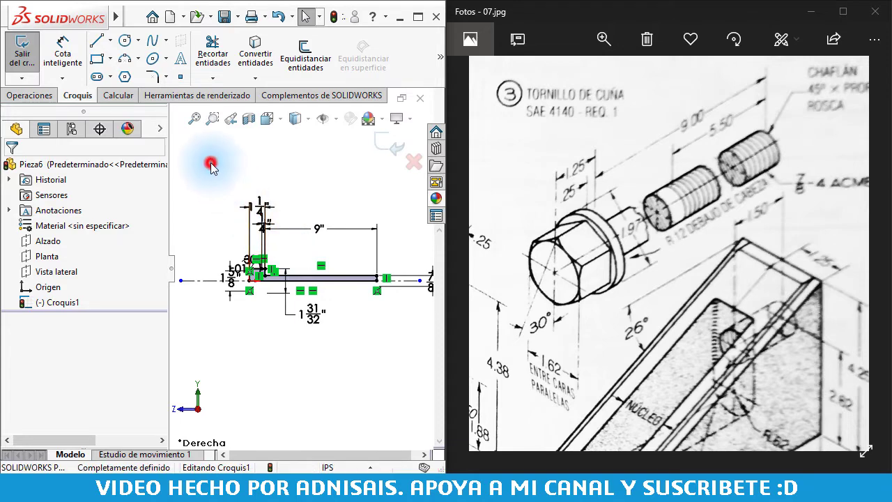
left_click(40, 95)
left_click(86, 55)
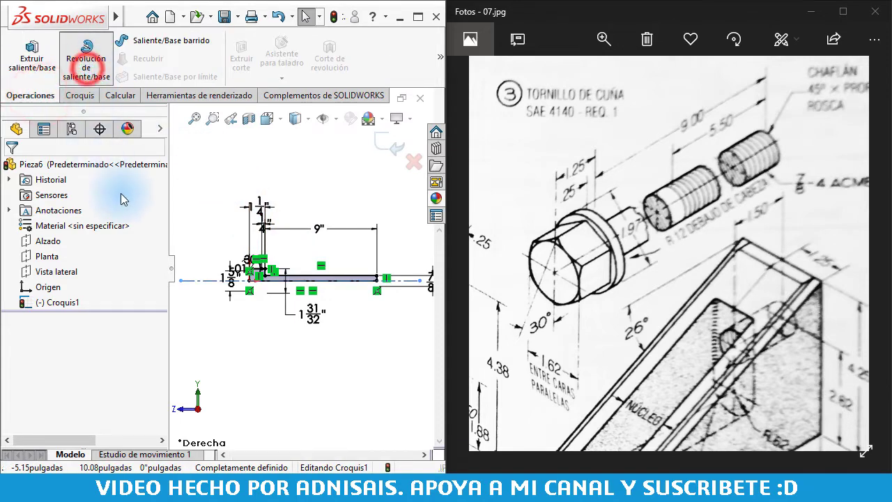
left_click(12, 168)
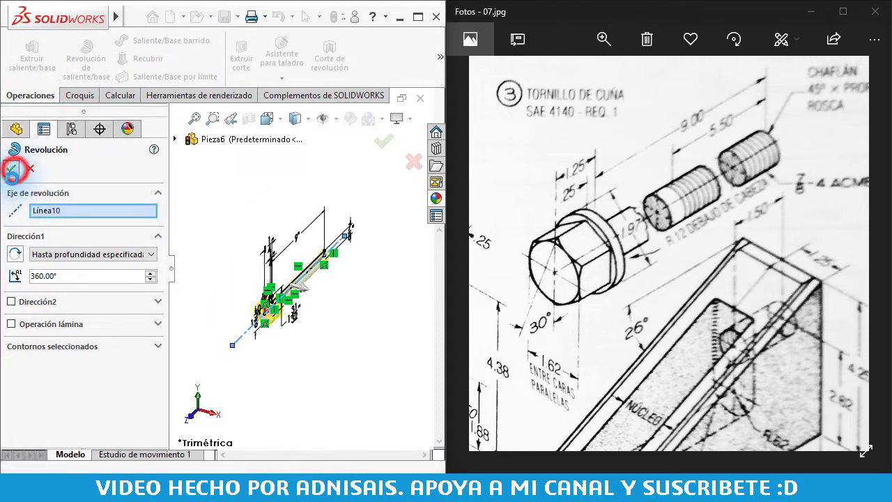
Start a new sketch on the end face of the pin head
scroll(279, 326, "down", 3)
scroll(251, 272, "down", 2)
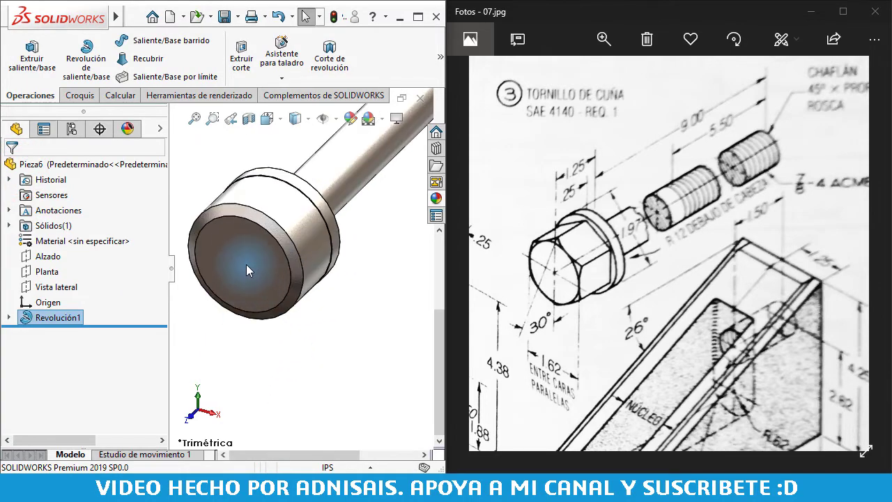
left_click(242, 243)
left_click(305, 201)
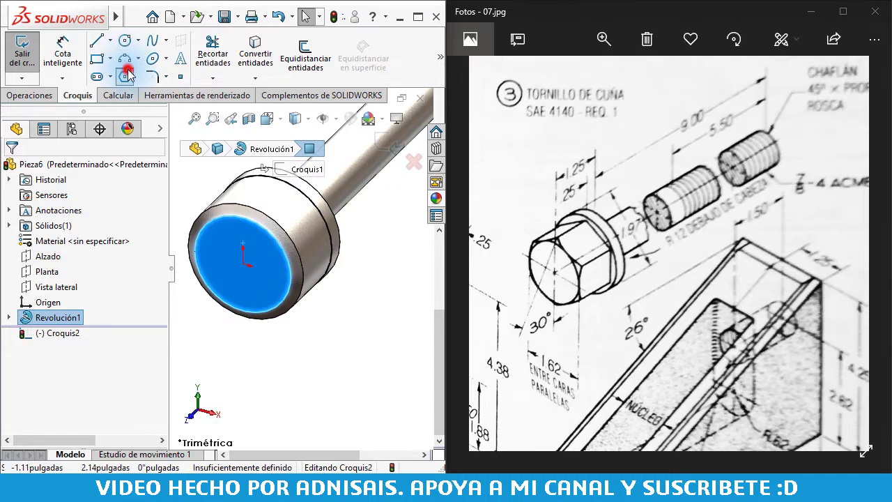
Draw a hexagon centred on the head face and make one of its sides vertical
left_click(125, 75)
left_click(243, 265)
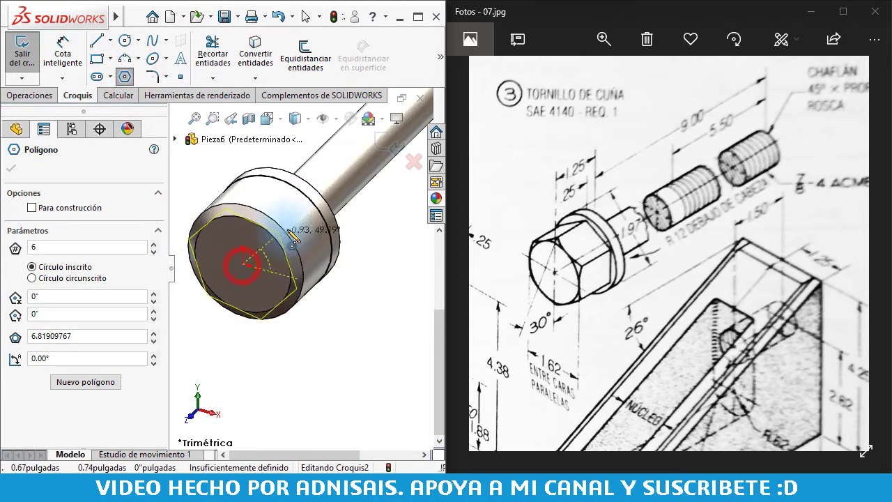
left_click(292, 224)
key("Escape")
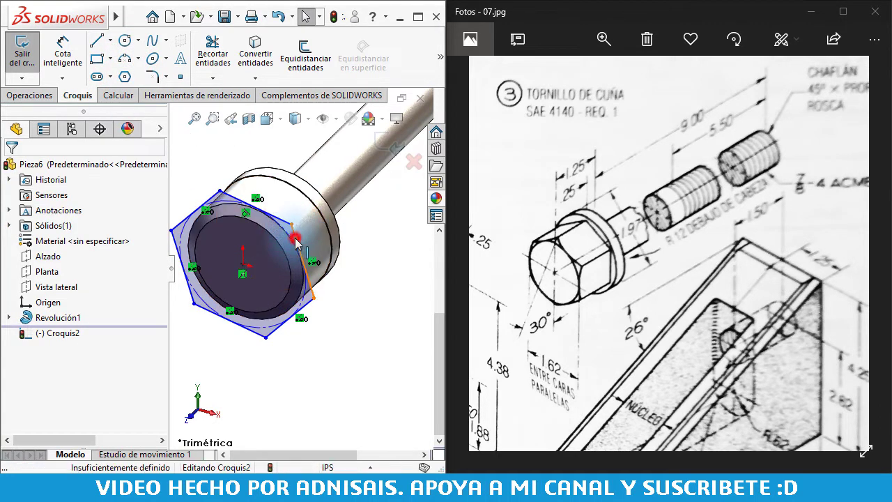
left_click(303, 250)
left_click(359, 178)
left_click(370, 327)
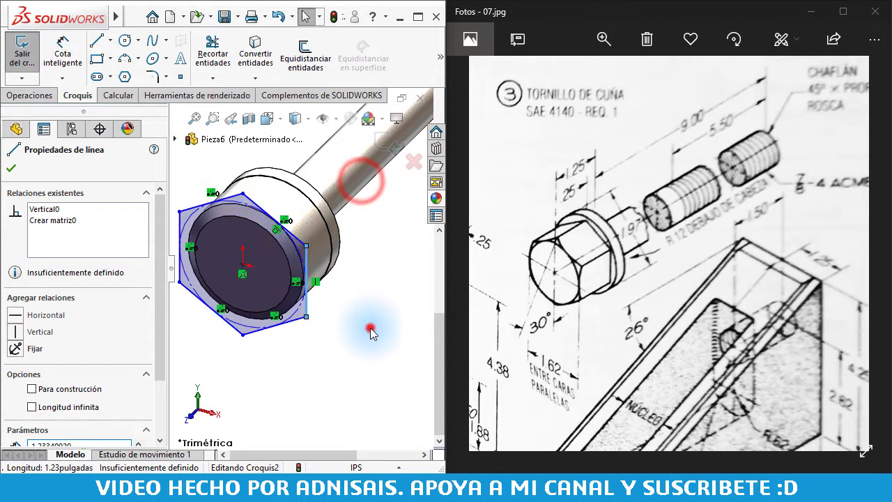
Dimension the hexagon's construction circle to ∅1.625 (1 5/8")
right_click_drag(371, 359, 370, 239)
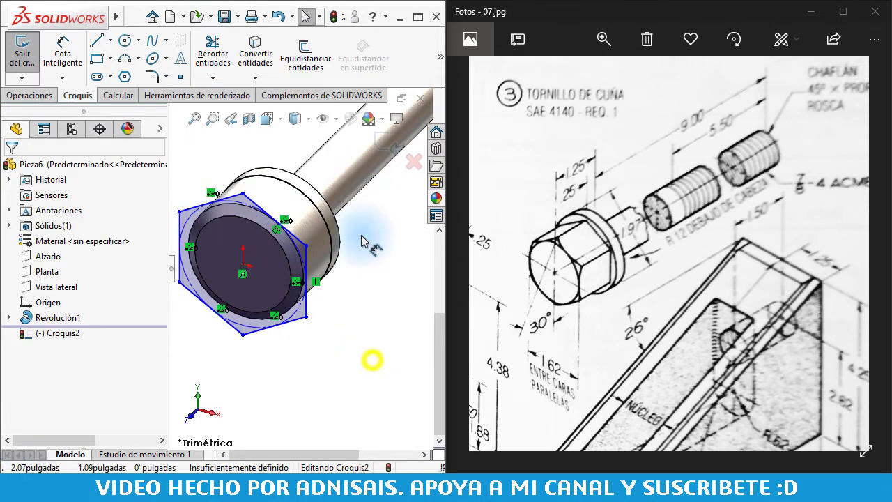
left_click(299, 256)
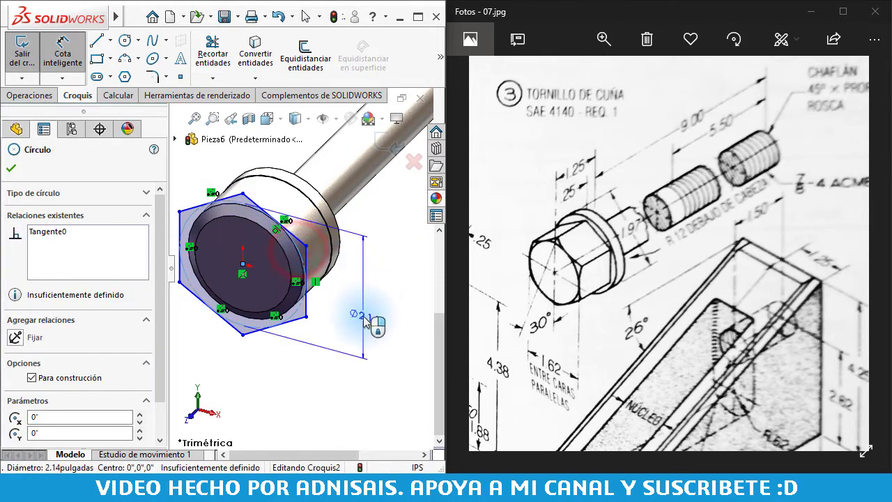
left_click(365, 318)
type("1.625")
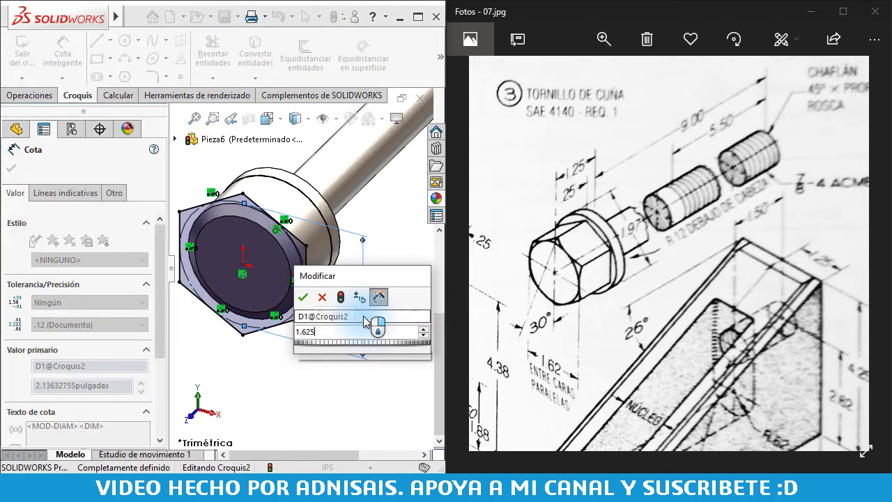
key("Return")
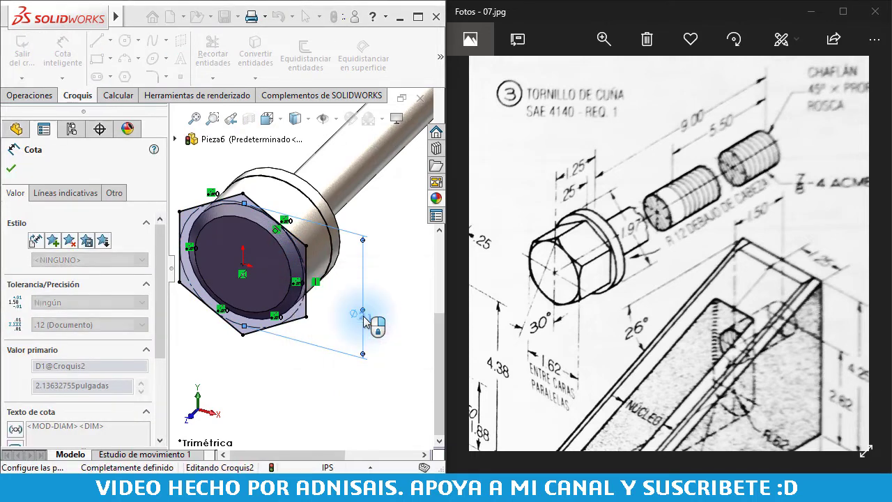
key("Escape")
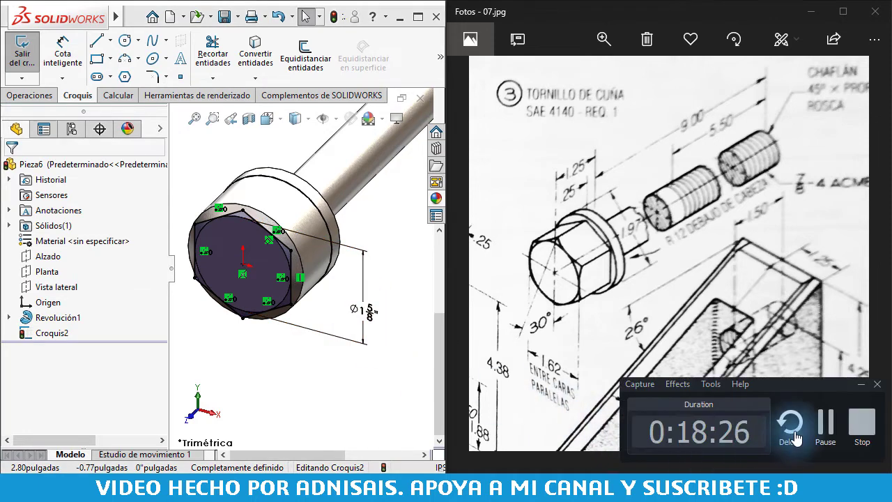
left_click(814, 425)
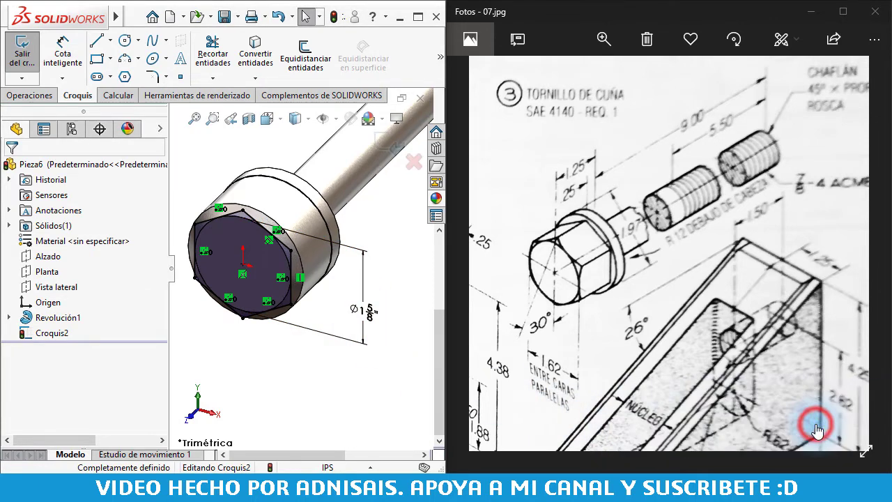
left_click(5, 96)
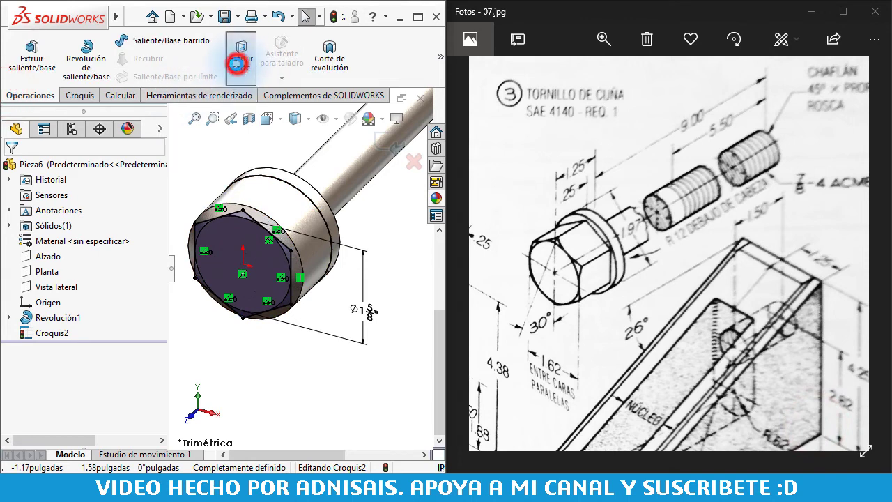
Extrude-cut Croquis2 with flipped side, Up To Surface at the head's shoulder face (Cara<2>)
left_click(237, 64)
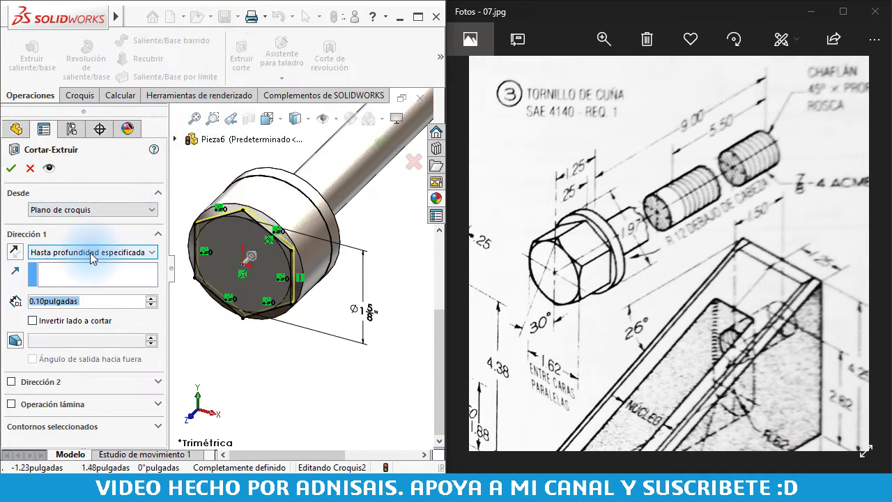
left_click(43, 321)
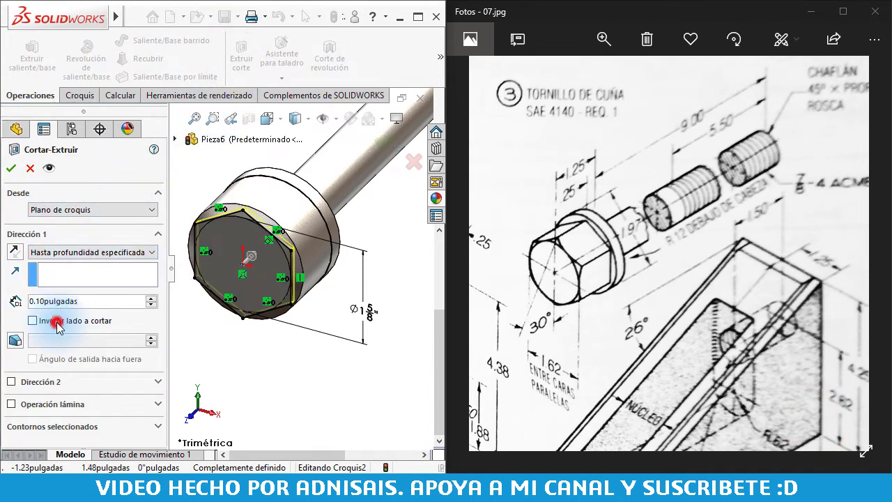
left_click(94, 254)
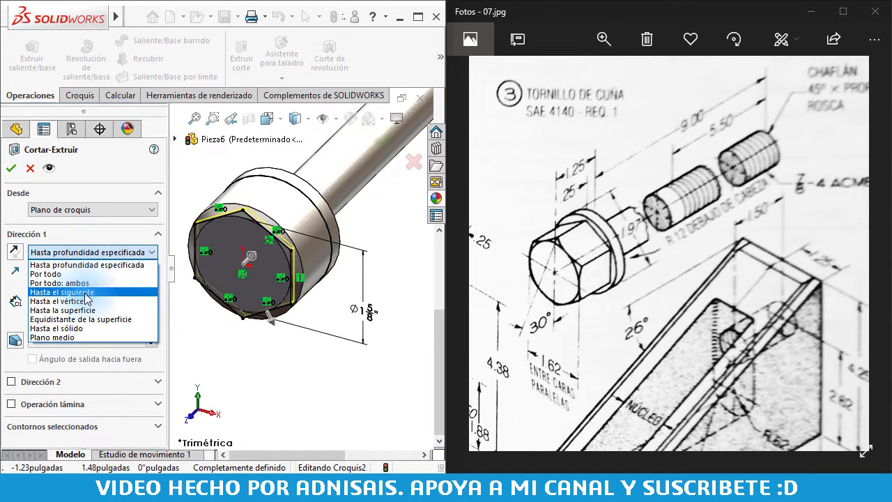
left_click(87, 310)
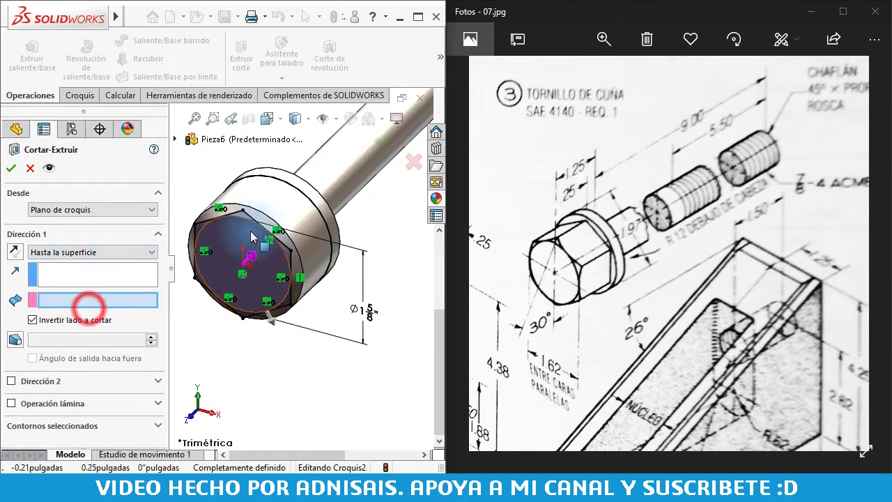
scroll(258, 233, "down", 5)
scroll(292, 222, "down", 3)
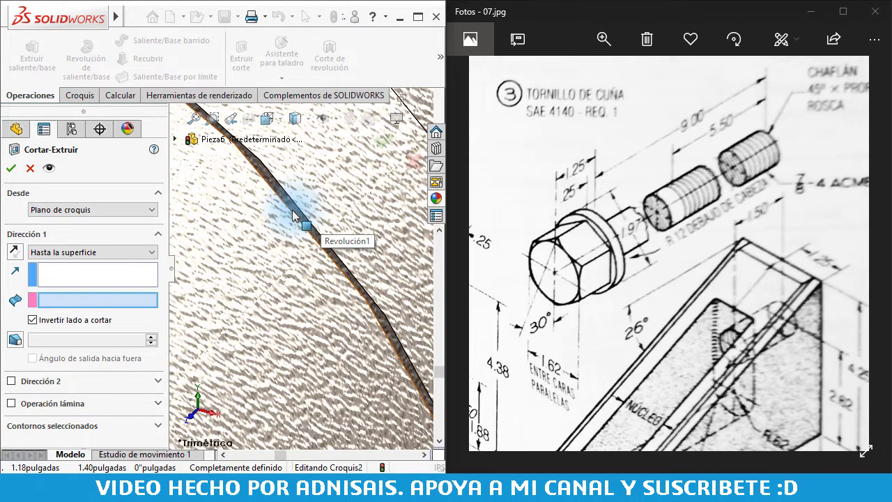
left_click(293, 210)
left_click(292, 209)
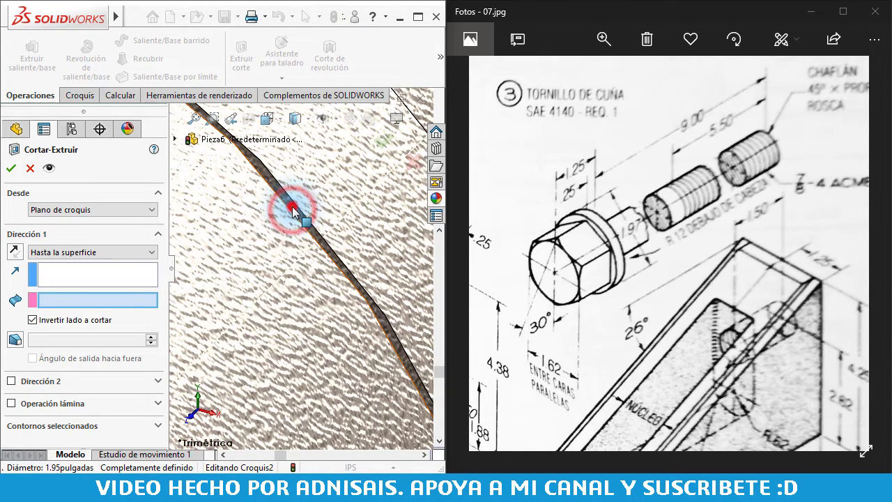
left_click(293, 208)
left_click(292, 208)
left_click(293, 207)
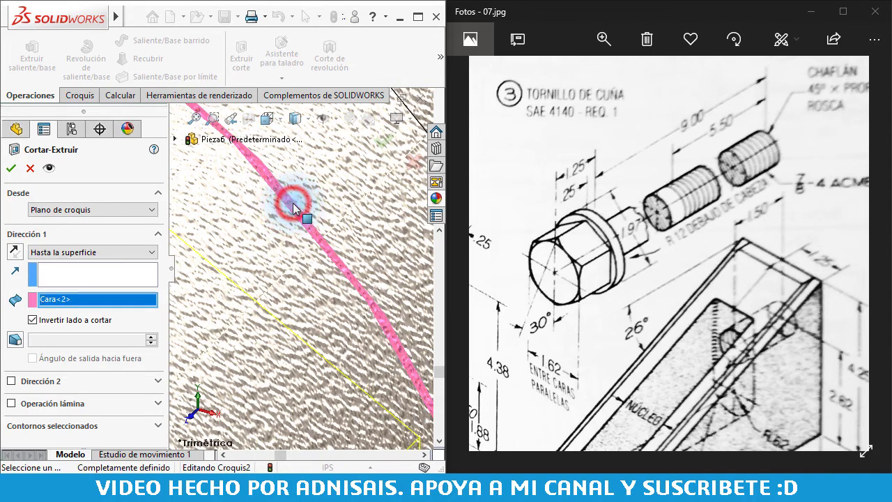
scroll(298, 209, "up", 3)
scroll(307, 223, "up", 3)
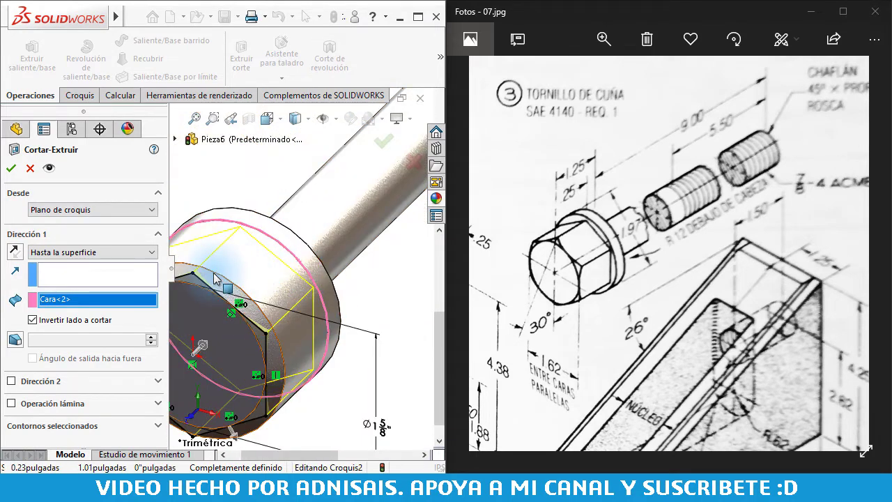
scroll(215, 279, "up", 2)
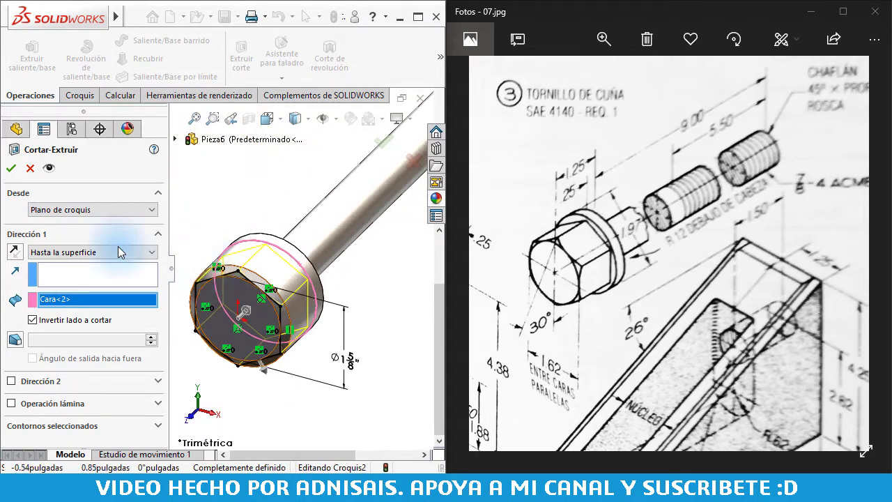
left_click(12, 168)
Add a cosmetic thread starting at the bolt shaft's end edge
left_click(338, 386)
scroll(363, 260, "up", 2)
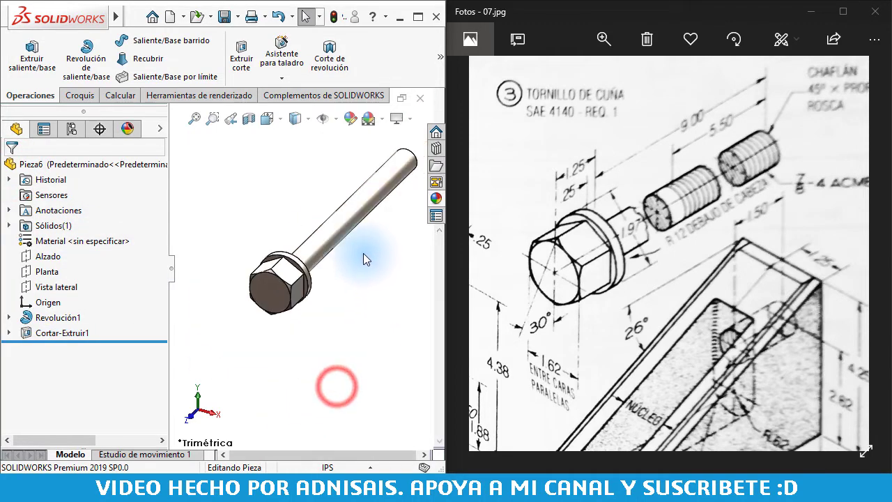
middle_click_drag(366, 232, 292, 205)
middle_click_drag(284, 255, 371, 265)
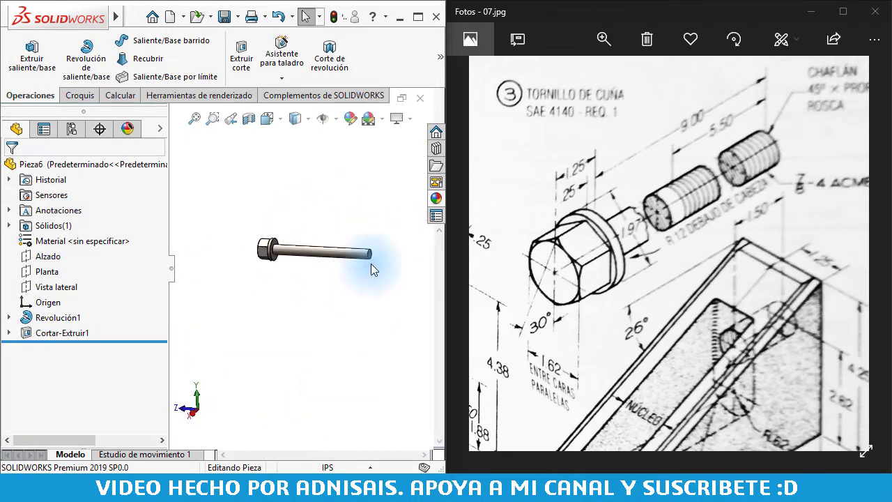
scroll(339, 282, "down", 3)
left_click(339, 281)
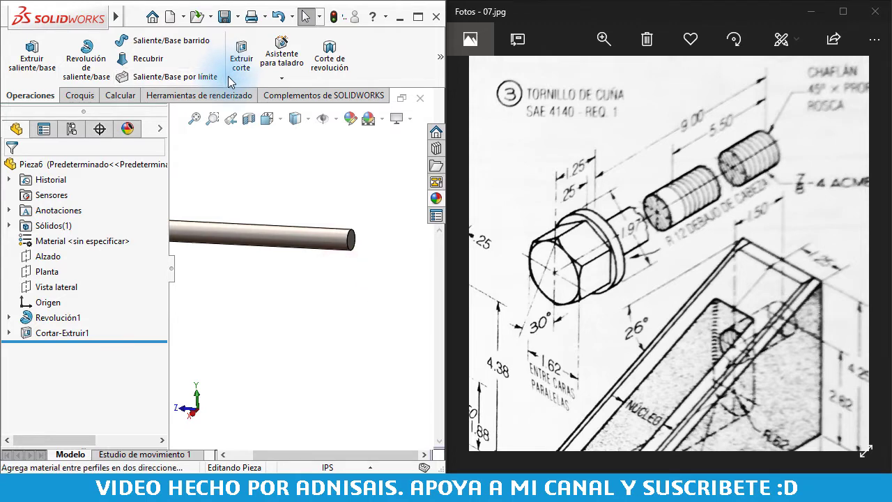
left_click(241, 183)
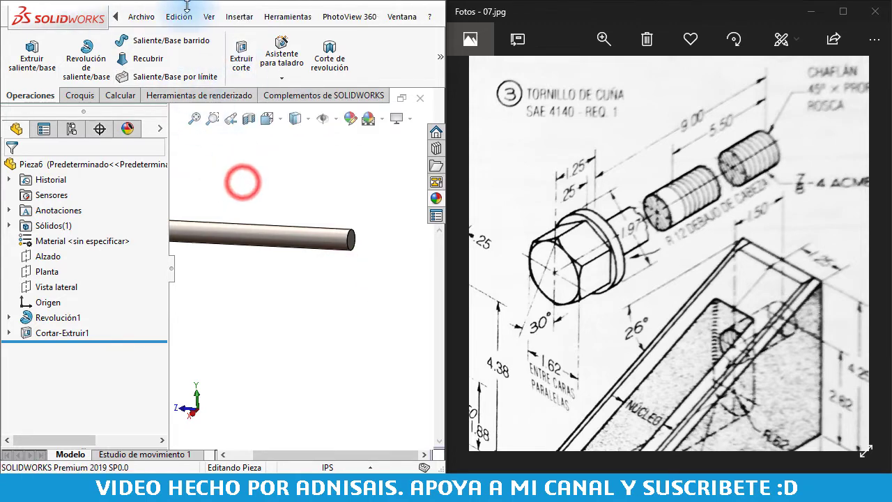
left_click(239, 16)
mouse_move(267, 395)
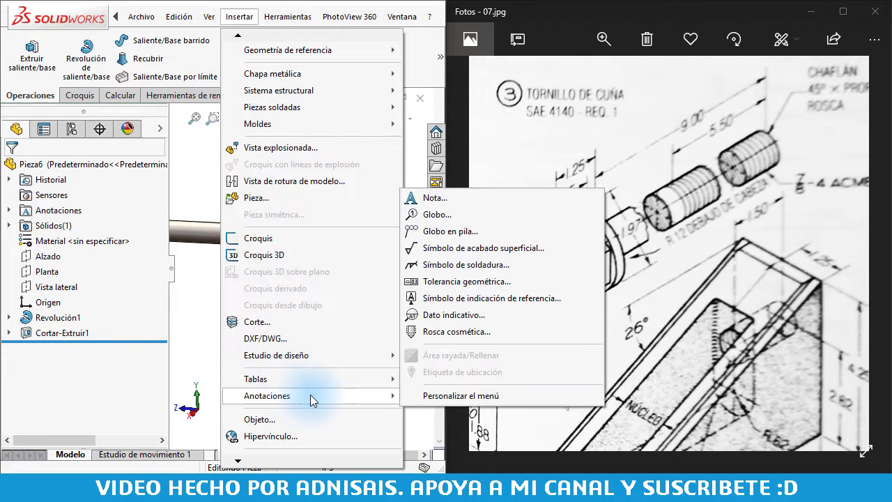
left_click(488, 332)
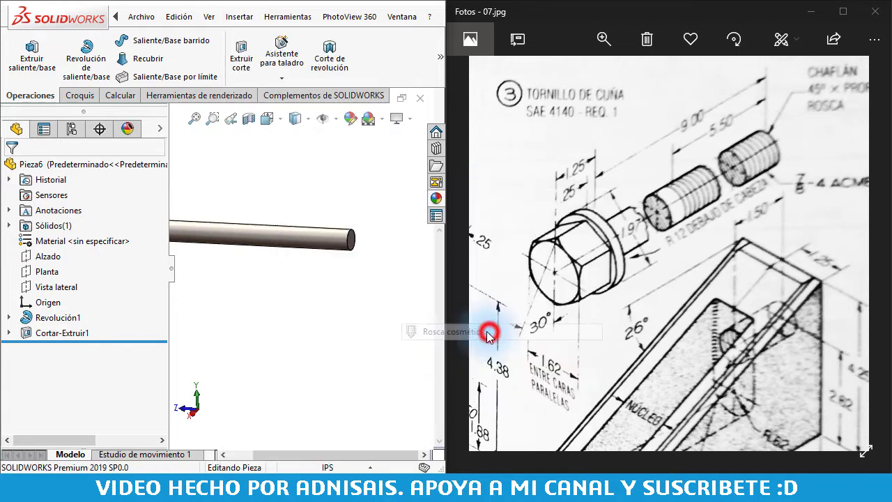
left_click(349, 239)
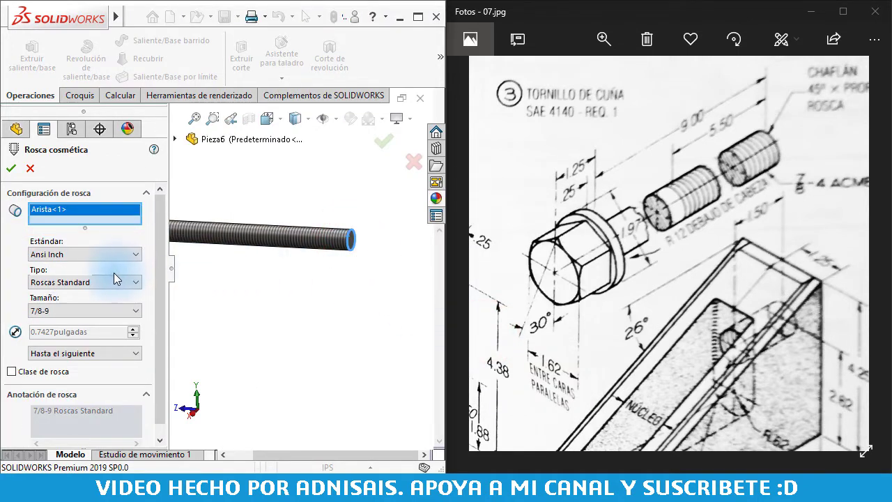
Set the thread to Ansi Inch, size 7/8-14, at a specified depth of 5.5 in
left_click(108, 254)
left_click(108, 255)
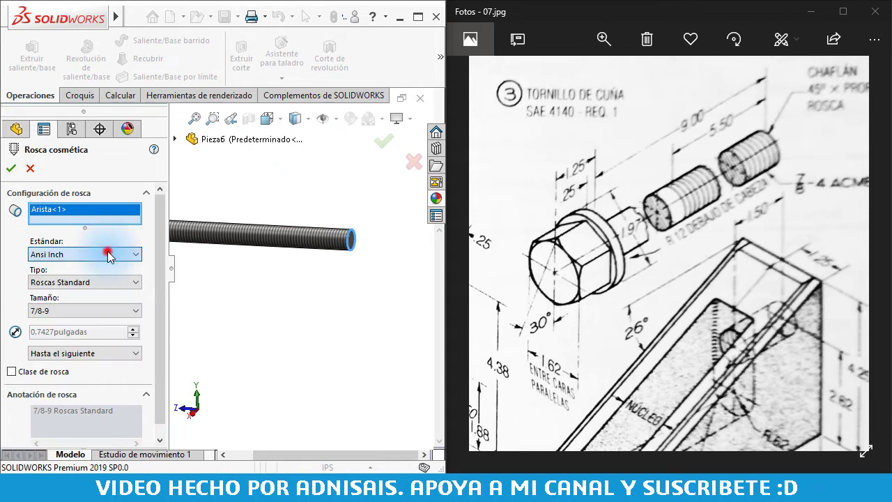
left_click(122, 313)
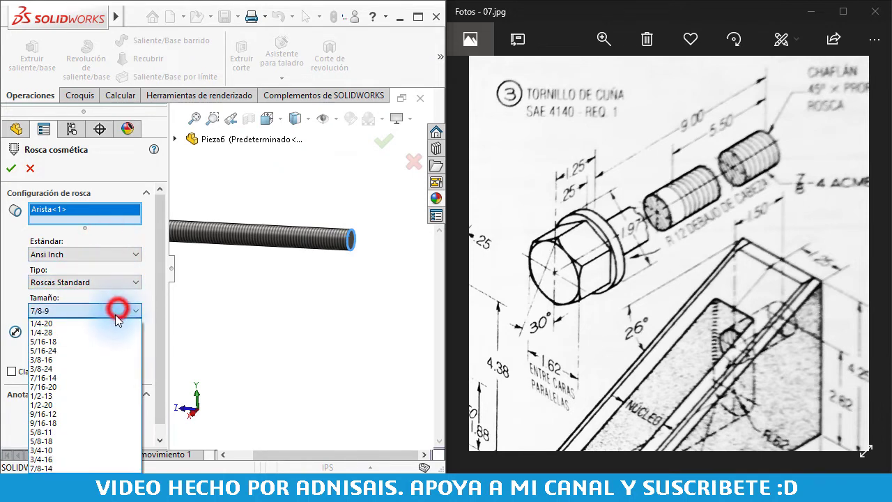
left_click(73, 468)
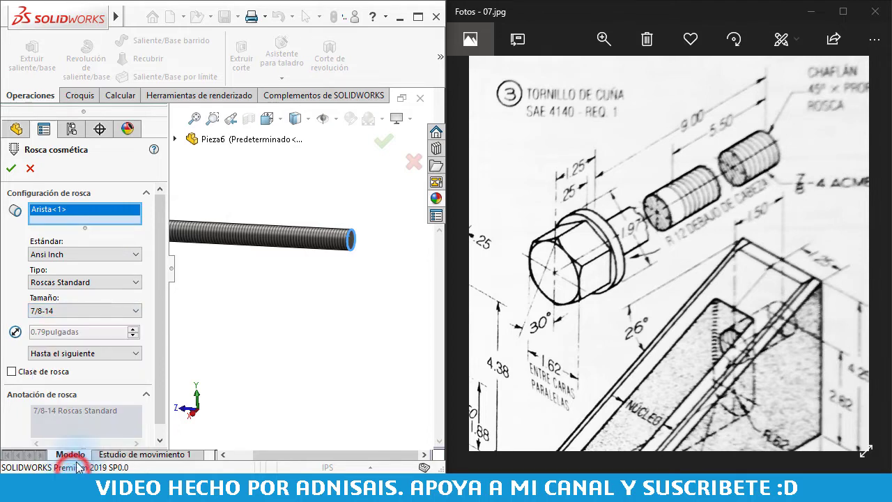
left_click(104, 355)
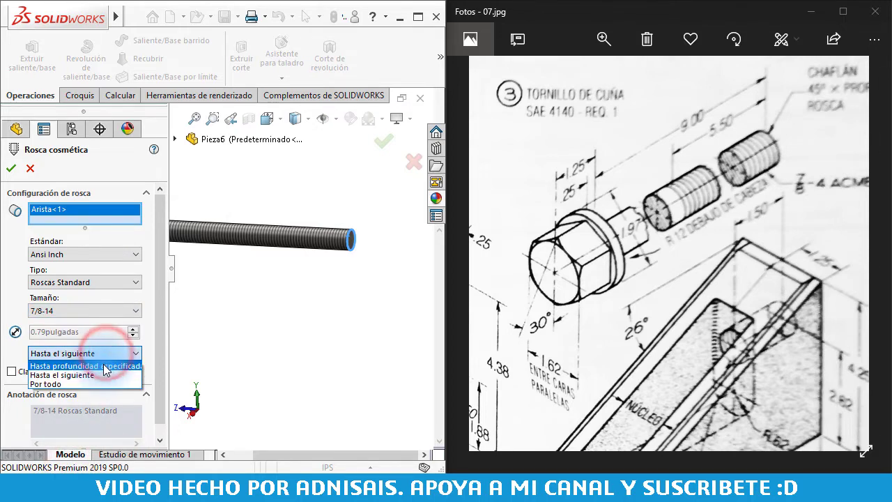
left_click(106, 368)
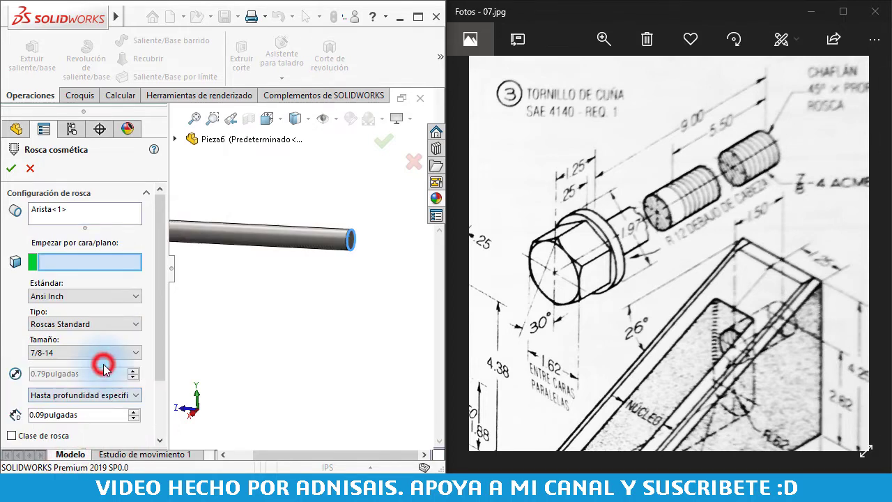
double_click(99, 416)
type("5")
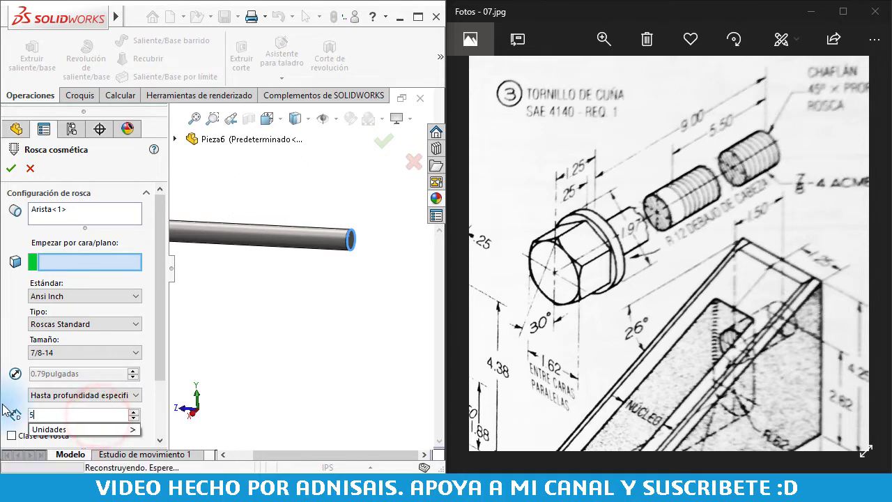
type(".5")
key("Return")
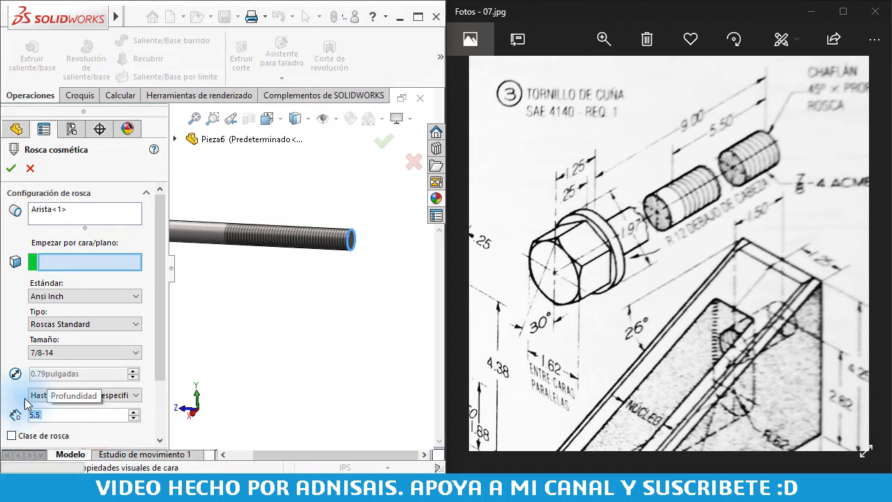
scroll(207, 243, "down", 3)
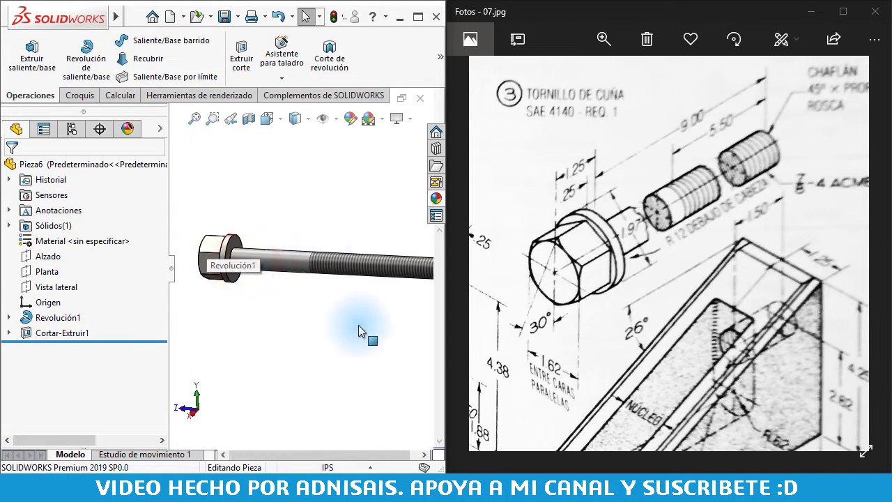
scroll(355, 230, "down", 1)
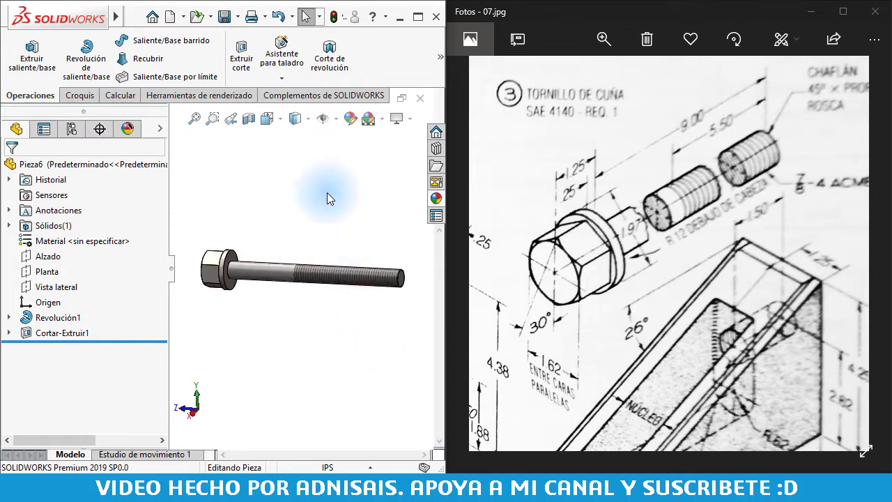
left_click(225, 20)
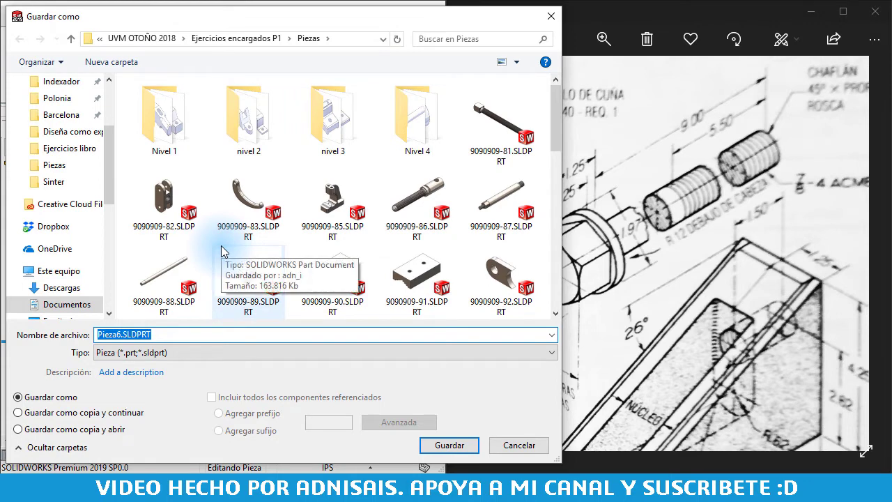
type("9090909")
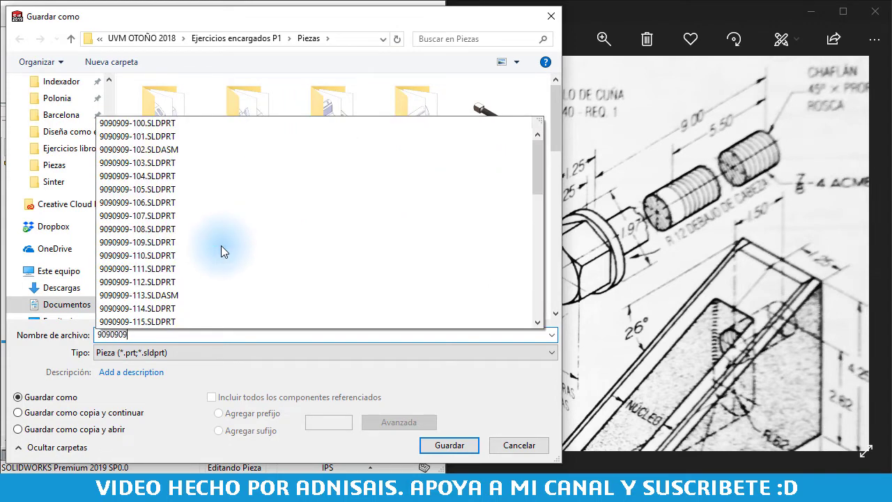
type("-133")
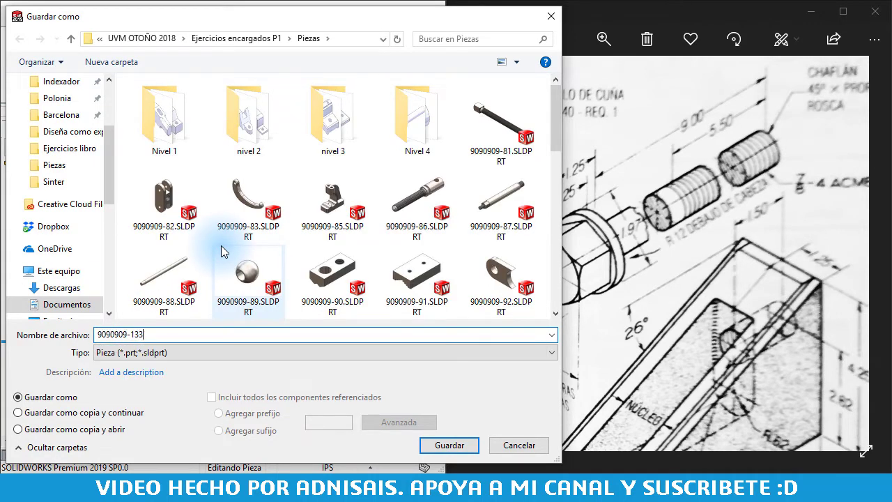
key("Return")
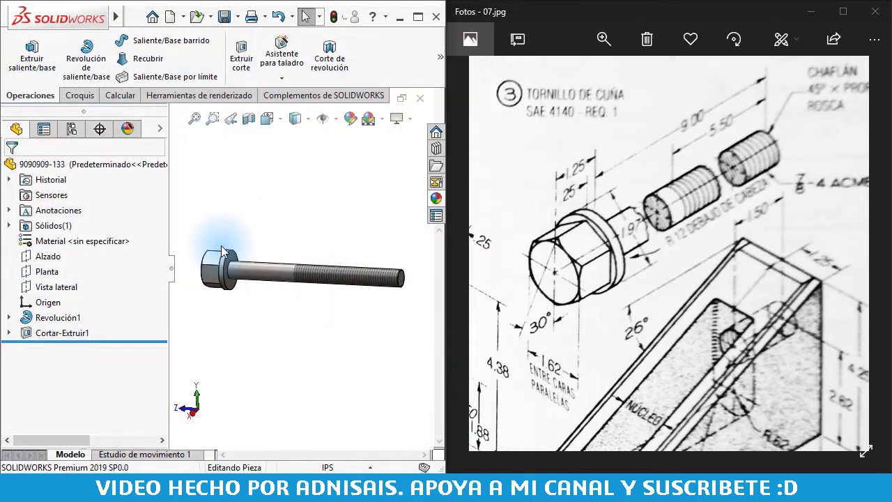
left_click(306, 220)
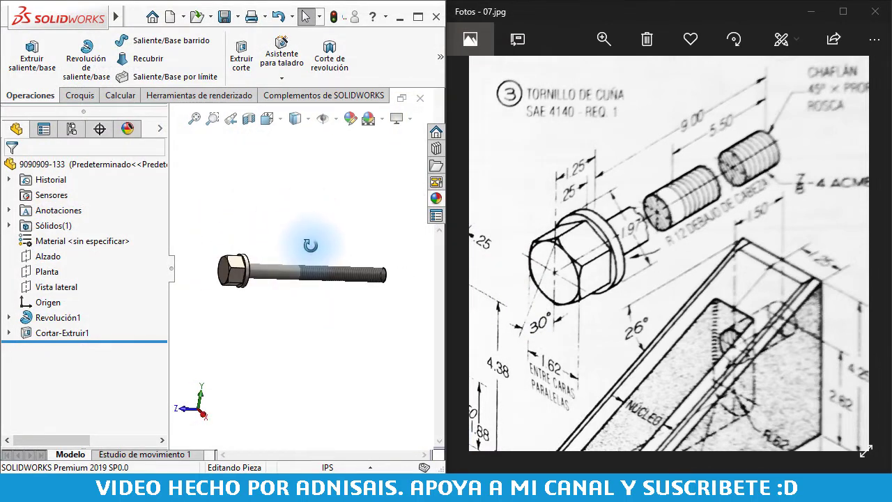
Rotate and fit the bolt, then show the whole reference drawing to compare them
middle_click_drag(264, 240, 291, 270)
scroll(302, 279, "down", 2)
middle_click(318, 333)
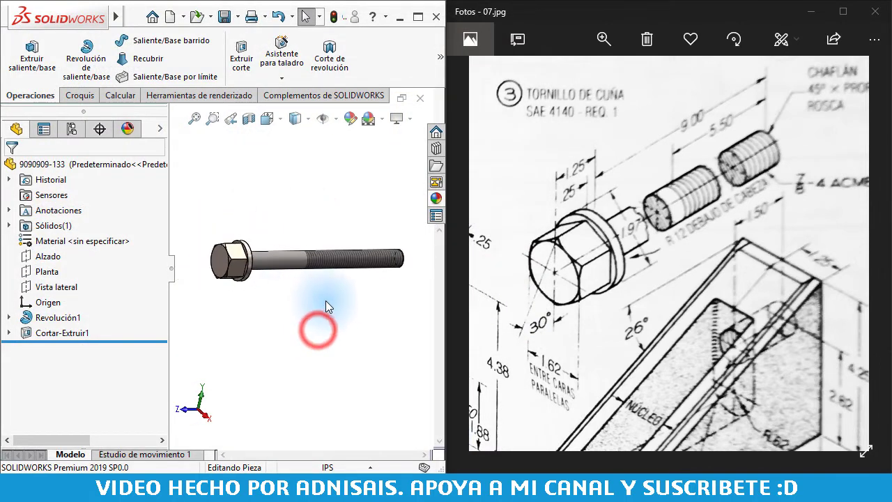
left_click_drag(598, 261, 636, 248)
double_click(635, 247)
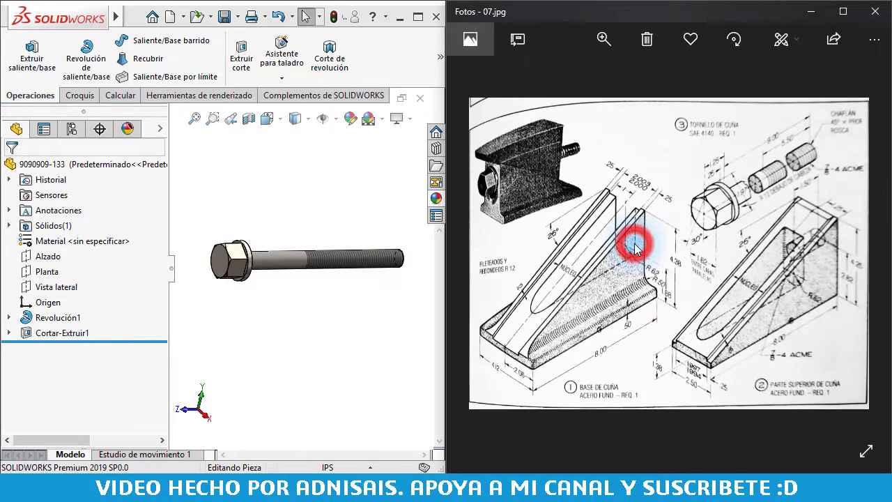
left_click(354, 344)
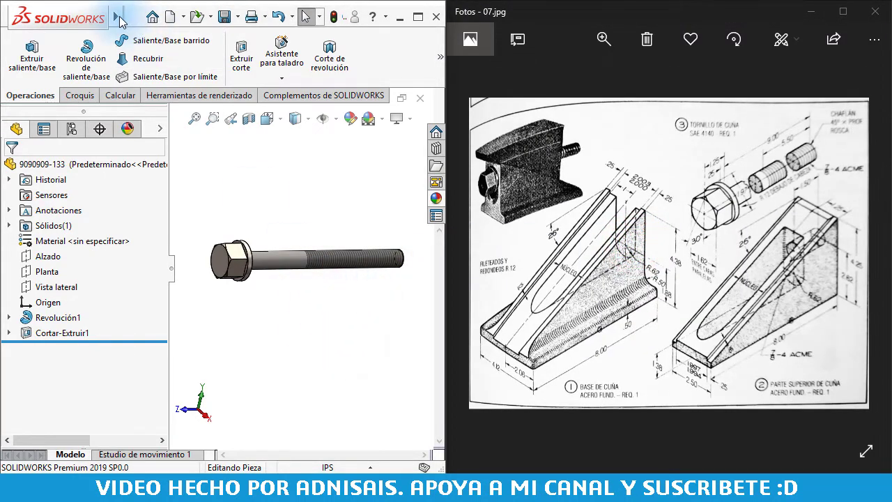
mouse_move(116, 16)
left_click(140, 17)
left_click(139, 36)
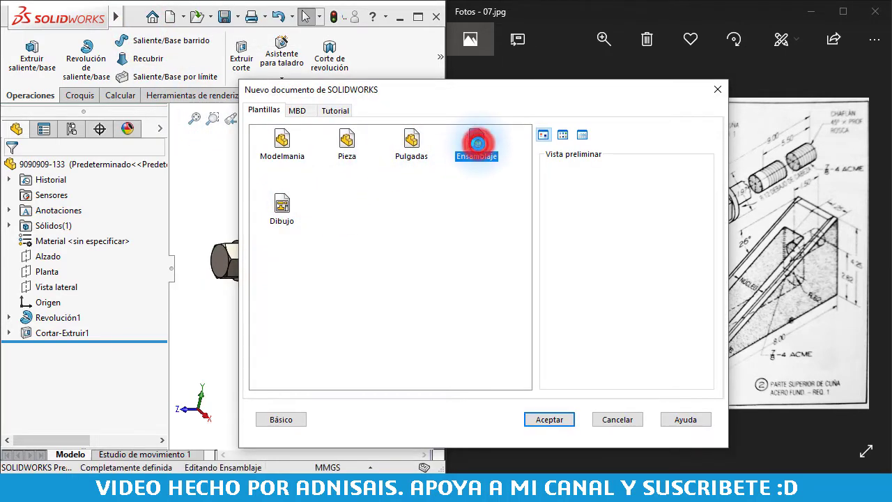
double_click(477, 143)
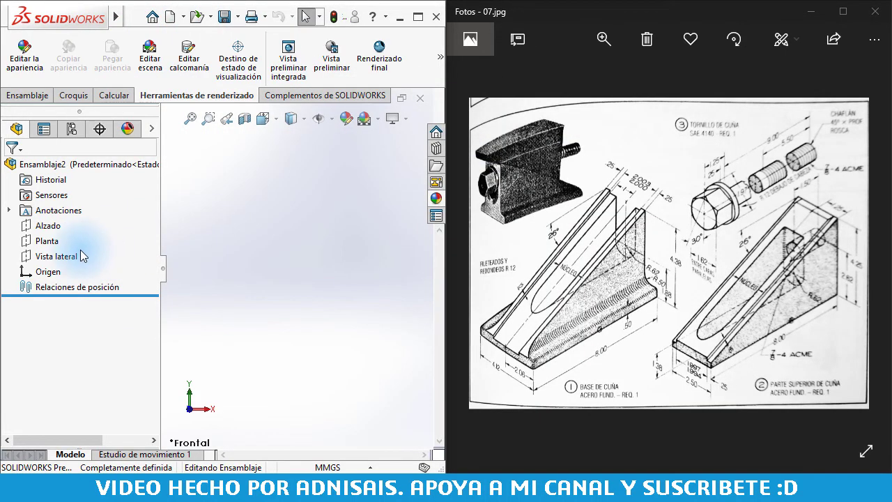
left_click(56, 244)
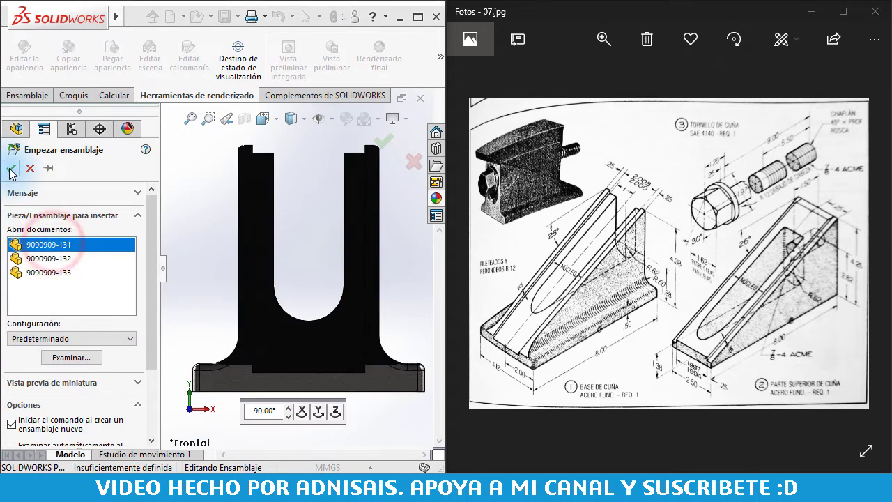
left_click(11, 169)
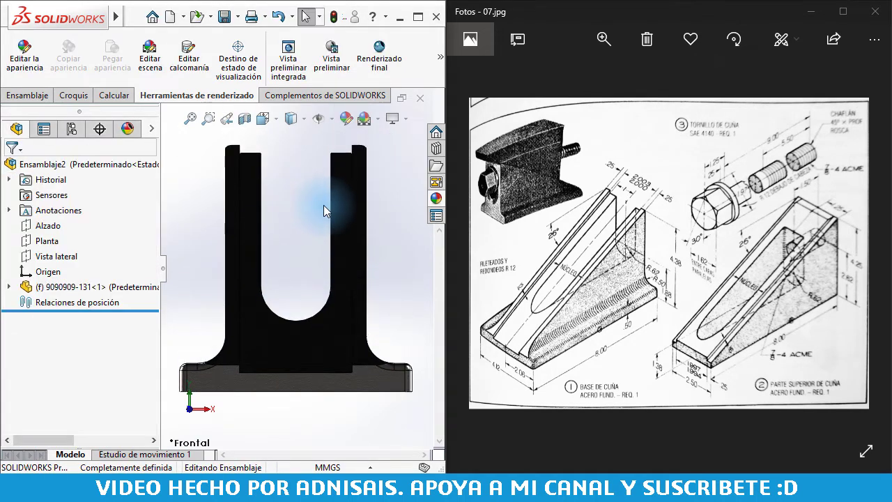
middle_click_drag(324, 205, 306, 228)
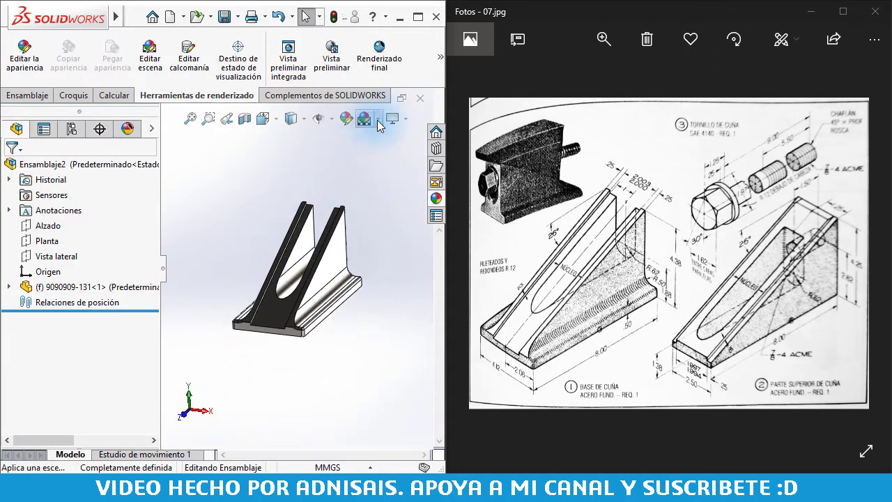
Apply the Blanco simple (plain white) background scene
left_click(378, 123)
left_click(377, 152)
left_click(282, 168)
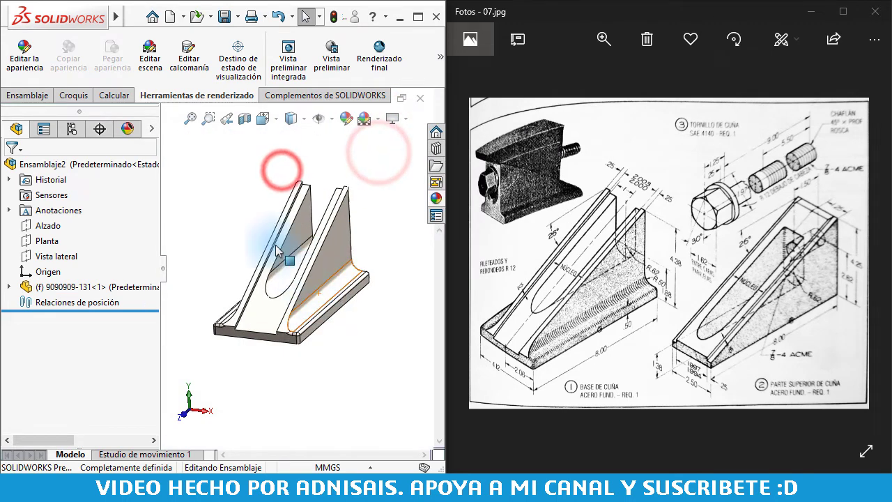
left_click(26, 96)
left_click(77, 63)
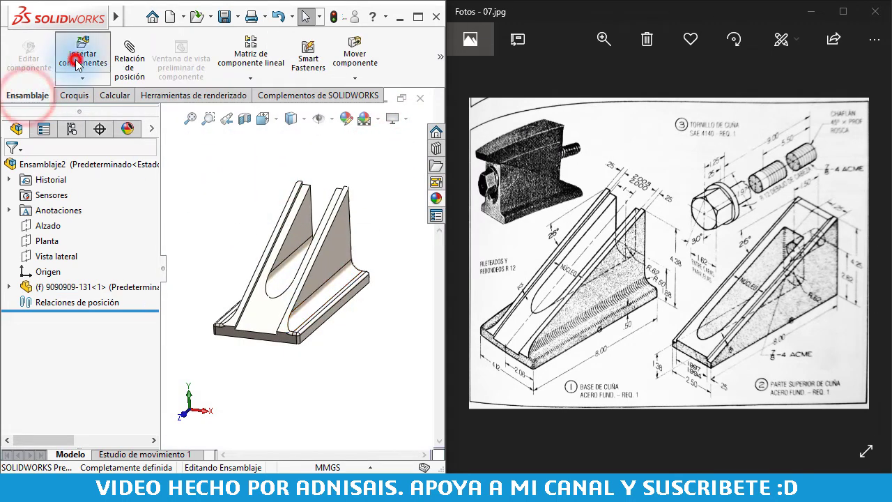
left_click(69, 253)
left_click(65, 273, "ctrl")
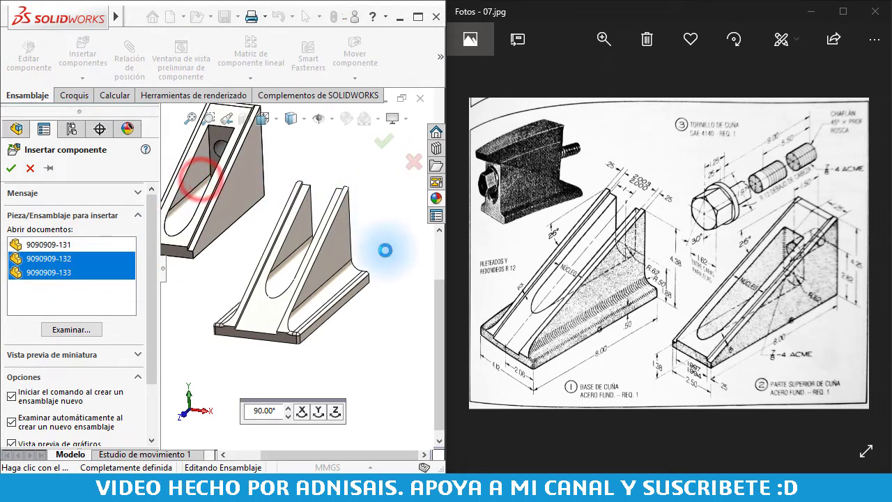
left_click(397, 270)
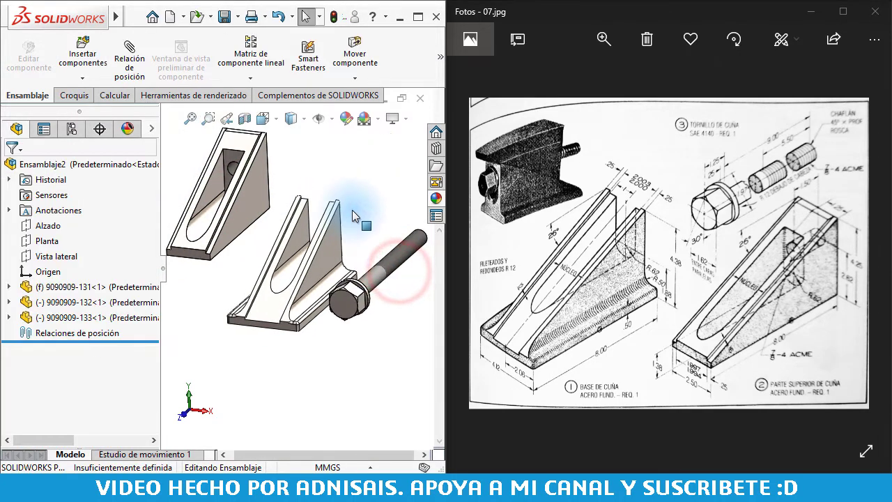
Mate a sloped face of the wedge top coincident with the matching base face
scroll(286, 183, "down", 2)
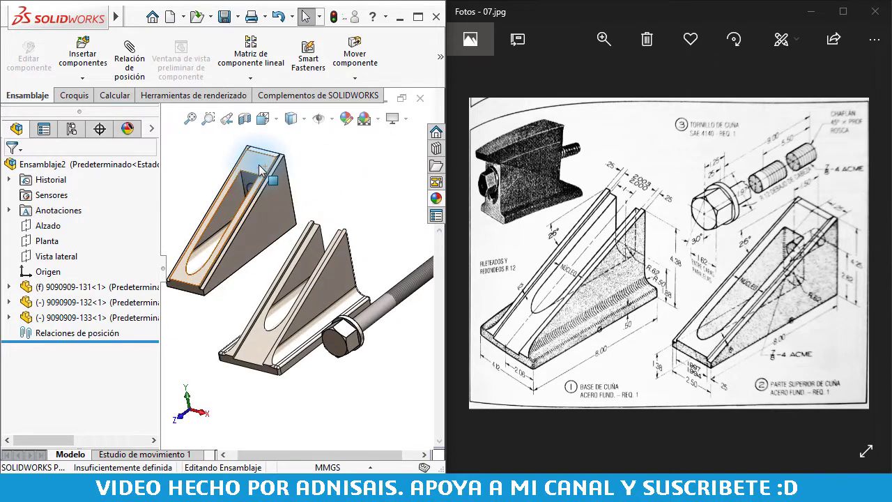
left_click(261, 171)
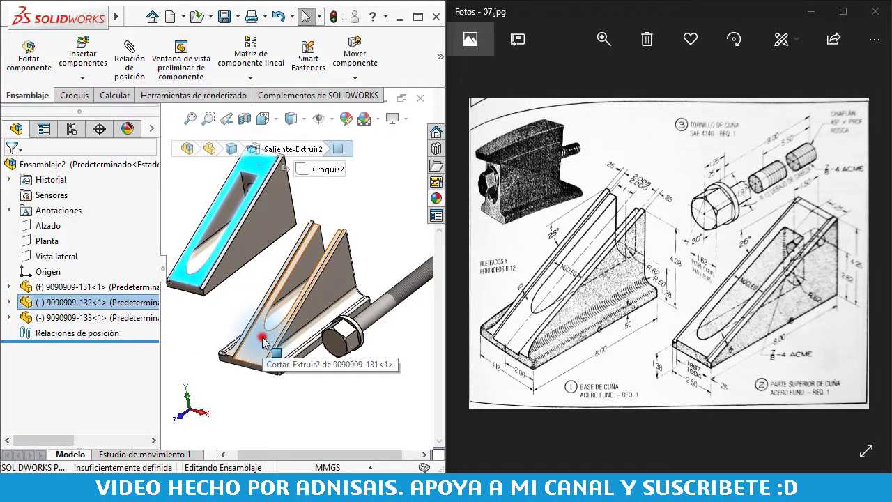
left_click(263, 342, "ctrl")
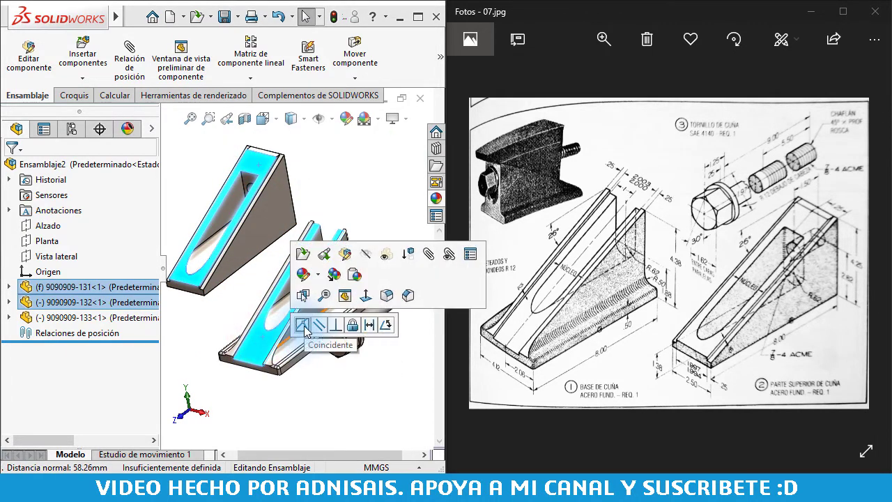
left_click(304, 325)
left_click(194, 165)
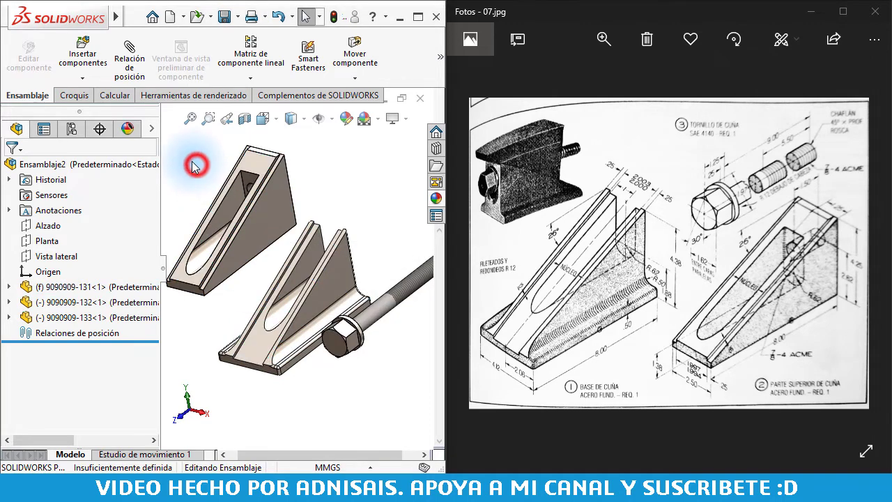
Rotate the wedge top and select its flat underside plus a second face for mating
mouse_move(253, 198)
right_mouse_down()
mouse_move(411, 137)
mouse_move(403, 181)
right_mouse_up()
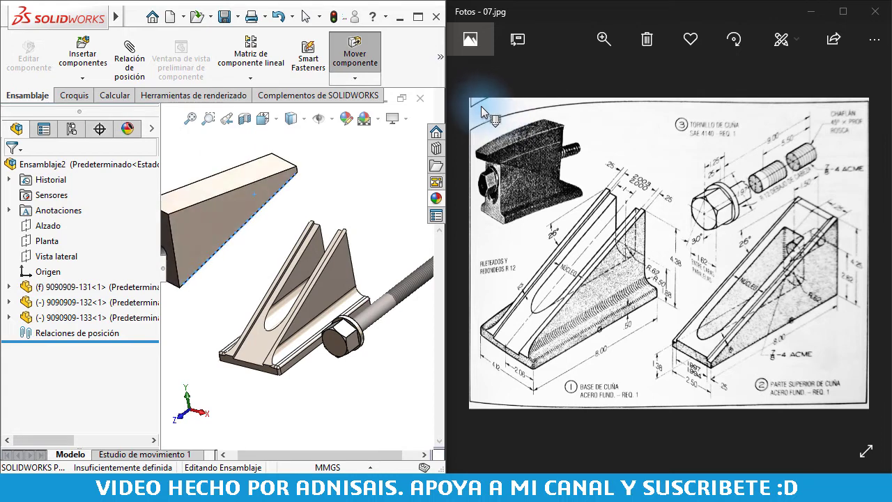
right_click_drag(347, 207, 259, 350)
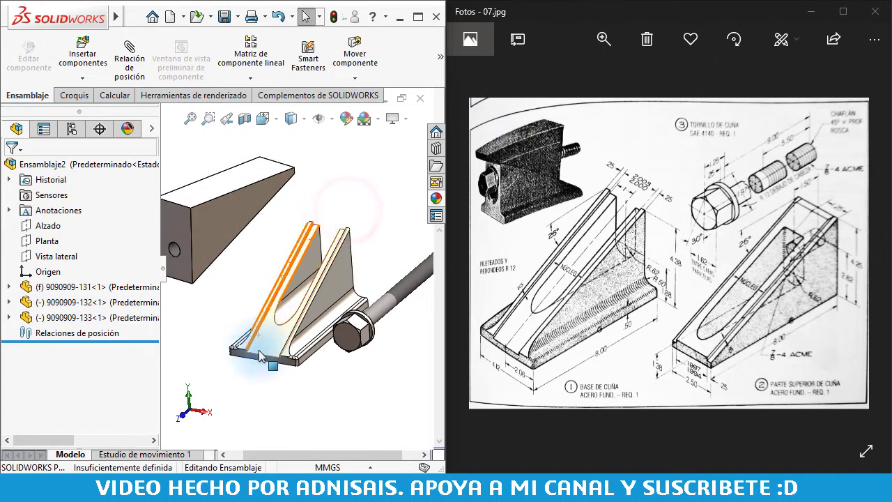
left_click(267, 342)
mouse_move(269, 337)
middle_mouse_down()
mouse_move(259, 351)
mouse_move(221, 289)
middle_mouse_up()
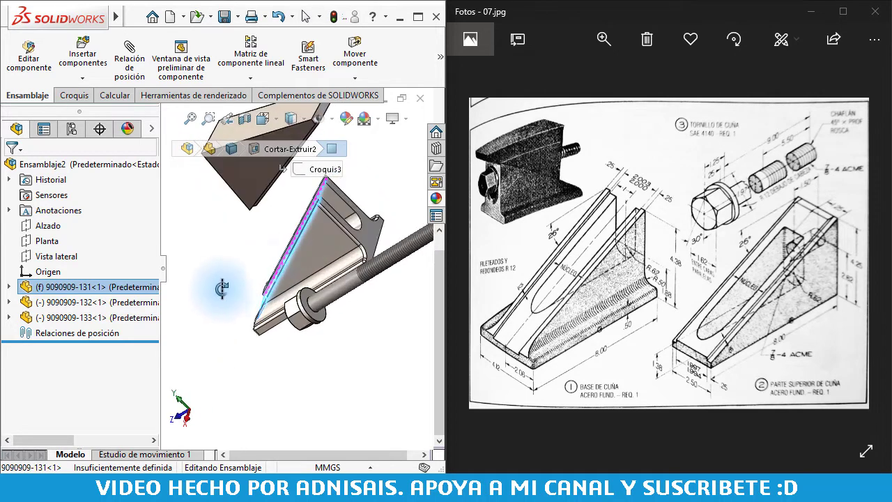
mouse_move(221, 289)
middle_mouse_down()
mouse_move(324, 224)
mouse_move(315, 296)
middle_mouse_up()
left_click(324, 224)
scroll(309, 256, "down", 5)
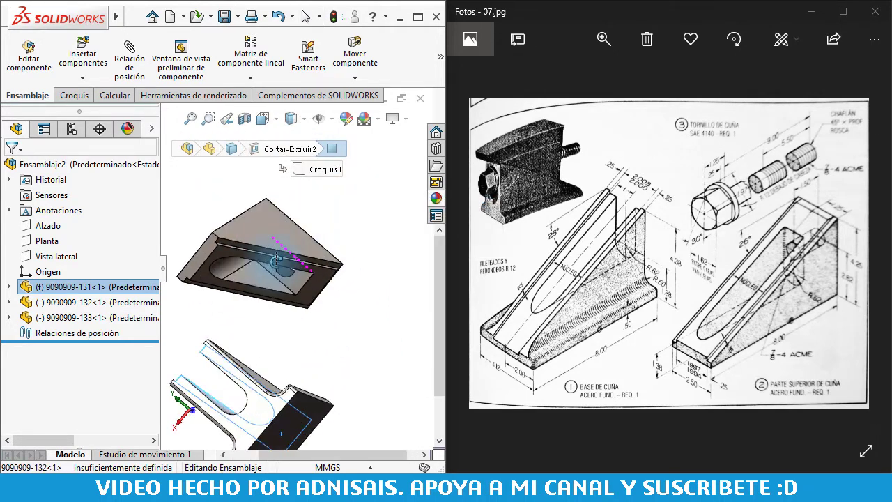
left_click(315, 296)
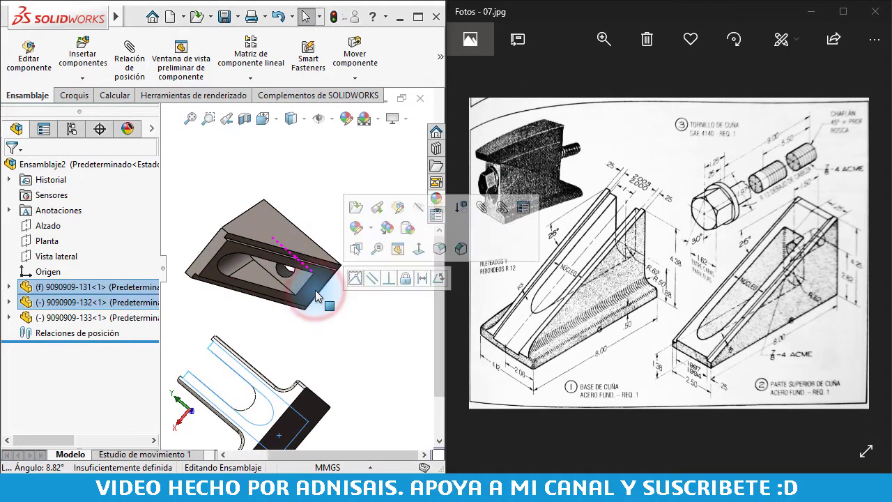
left_click(317, 292)
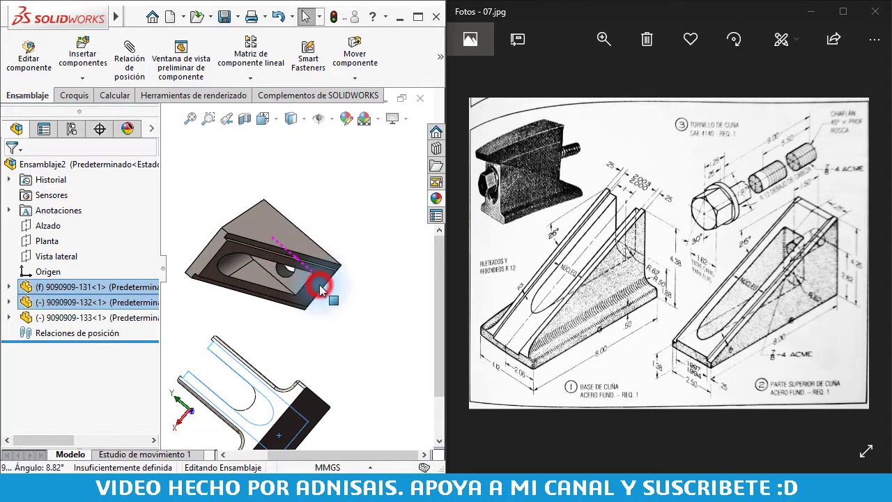
middle_click_drag(333, 290, 223, 200)
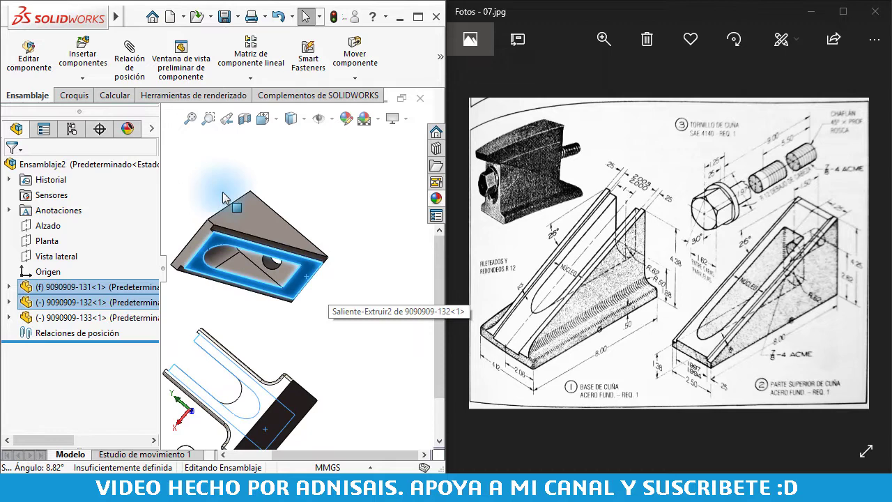
Confirm the coincident mate on the selected faces and orbit to check it
left_click(129, 74)
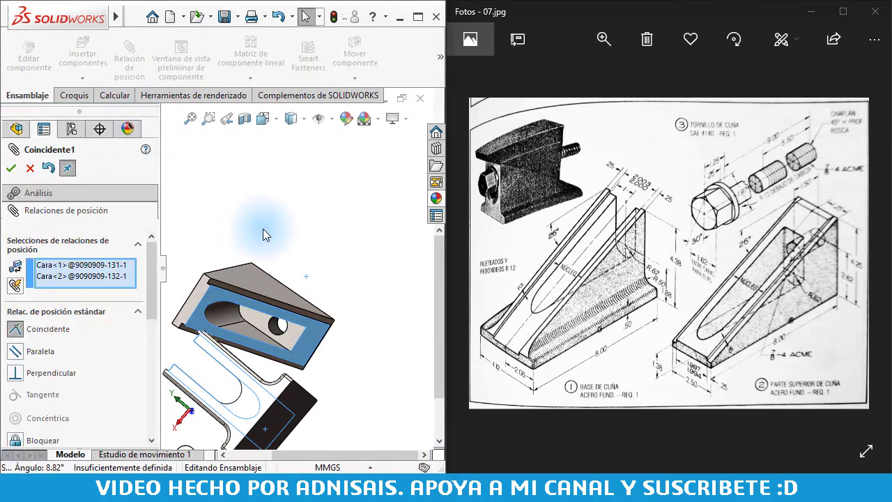
left_click(12, 169)
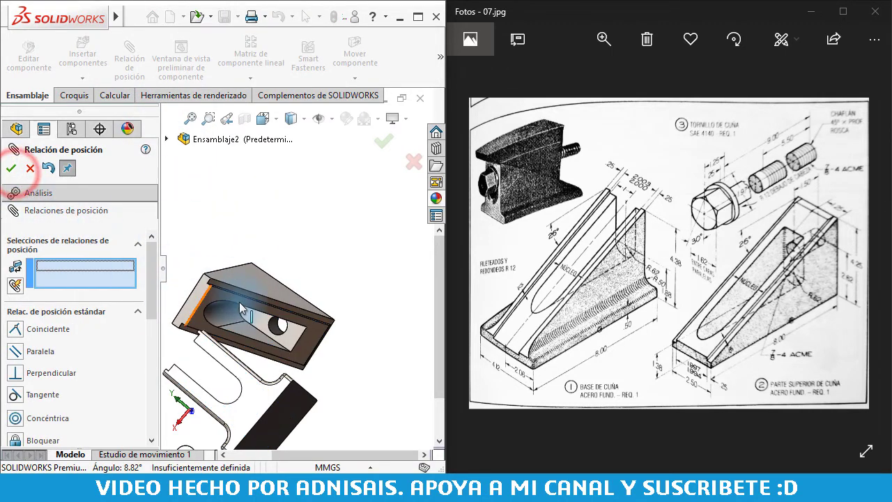
mouse_move(218, 244)
middle_mouse_down()
mouse_move(255, 275)
mouse_move(233, 259)
mouse_move(309, 259)
mouse_move(229, 318)
mouse_move(244, 318)
middle_mouse_up()
scroll(244, 317, "down", 3)
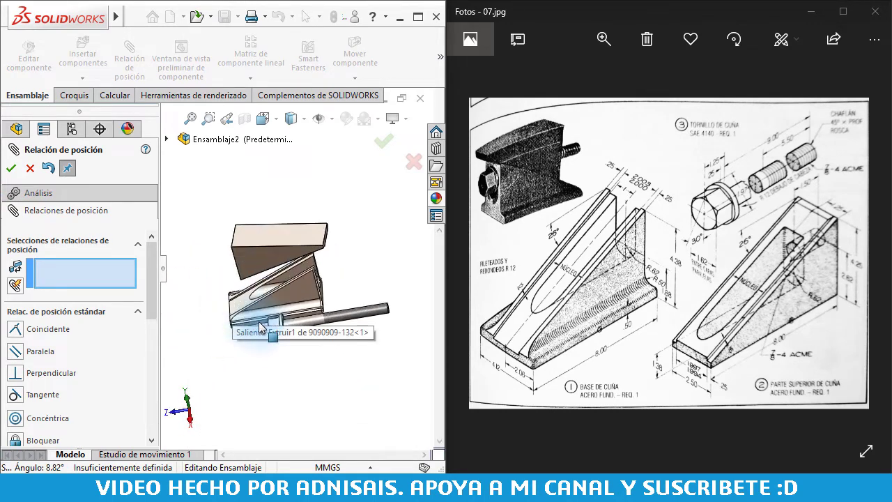
scroll(289, 253, "down", 5)
mouse_move(293, 253)
middle_mouse_down()
mouse_move(298, 242)
mouse_move(290, 251)
mouse_move(289, 244)
middle_mouse_up()
scroll(299, 236, "up", 3)
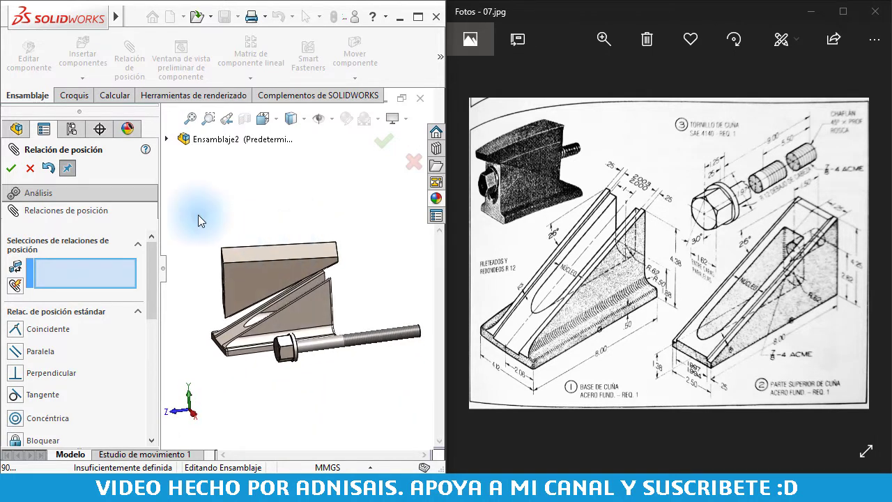
left_click(168, 142)
scroll(322, 250, "up", 3)
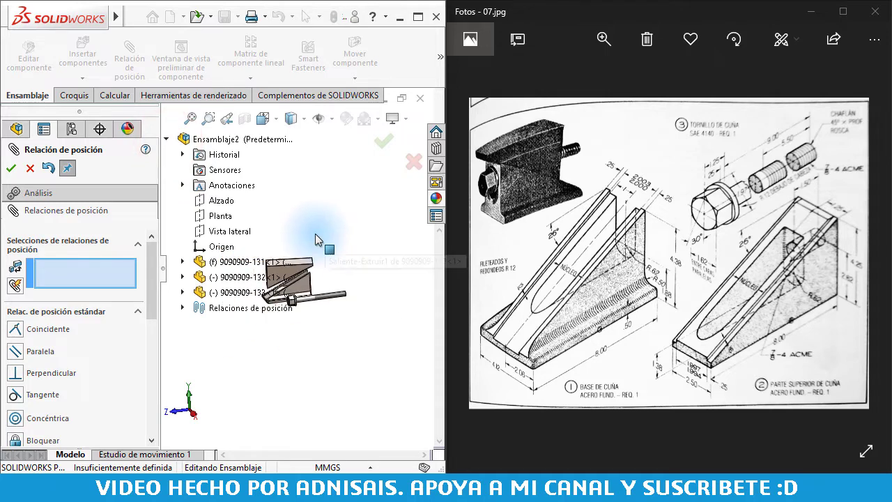
middle_click_drag(319, 348, 356, 352, "ctrl")
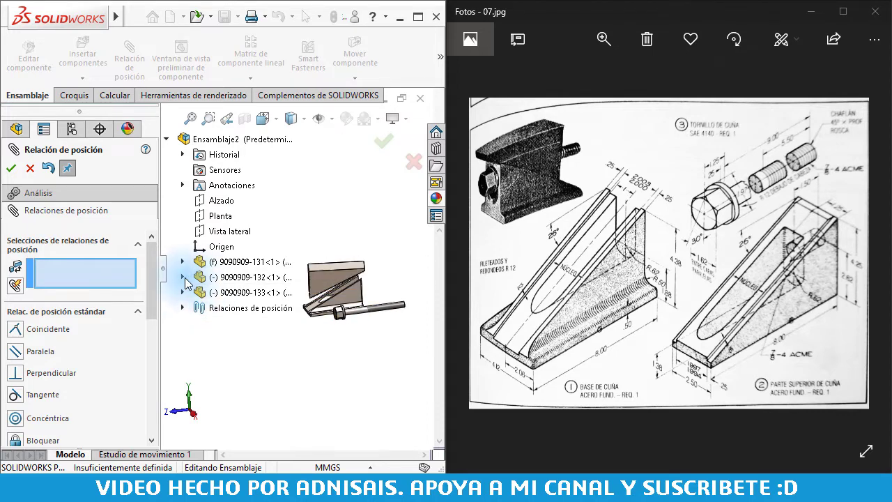
left_click(183, 278)
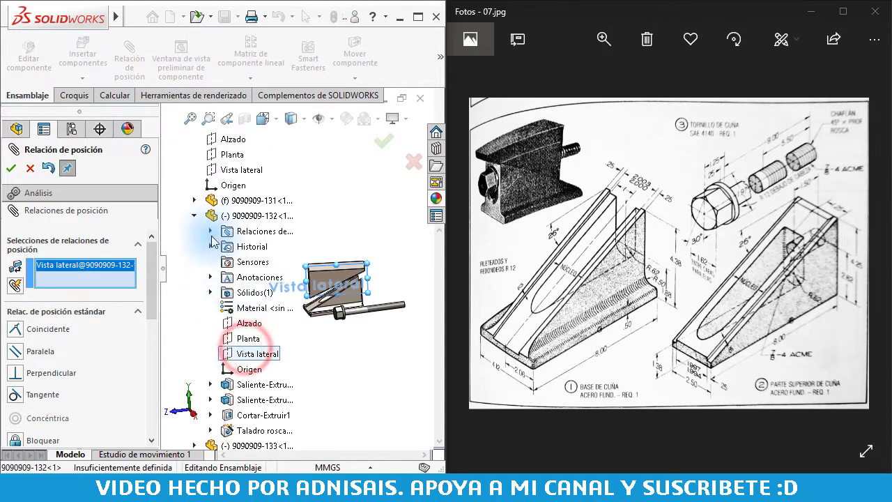
left_click(194, 200)
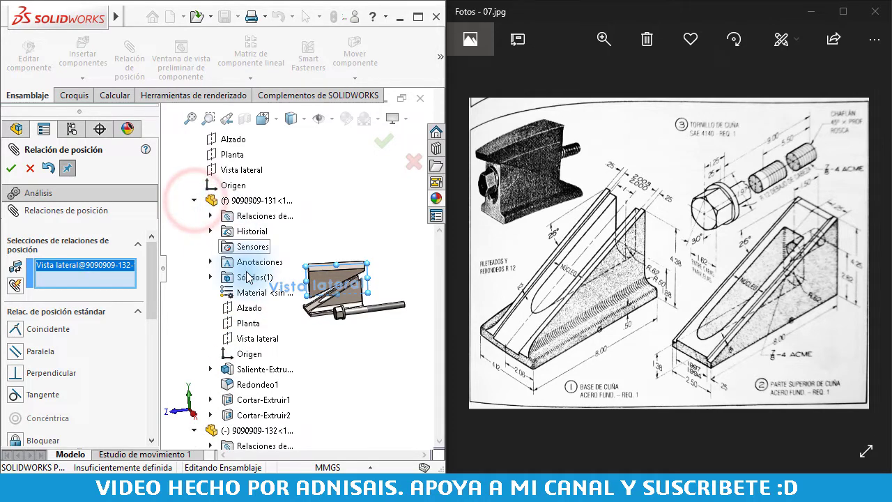
left_click(250, 341)
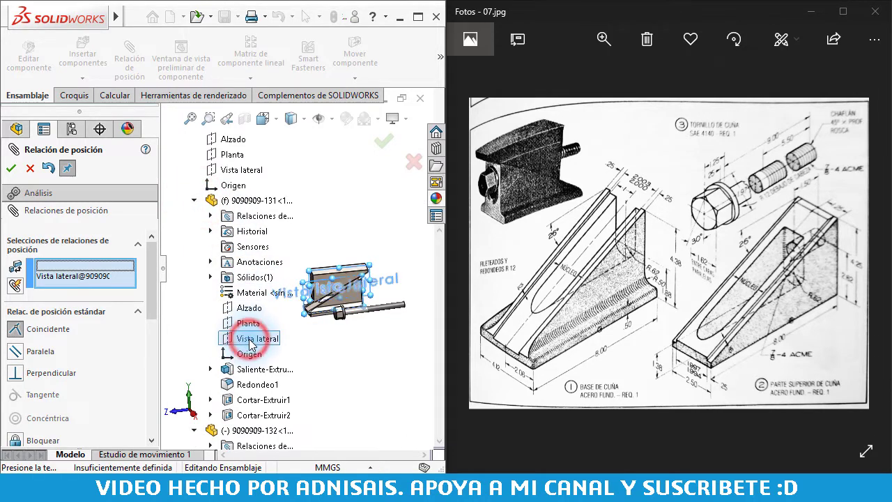
left_click(408, 362)
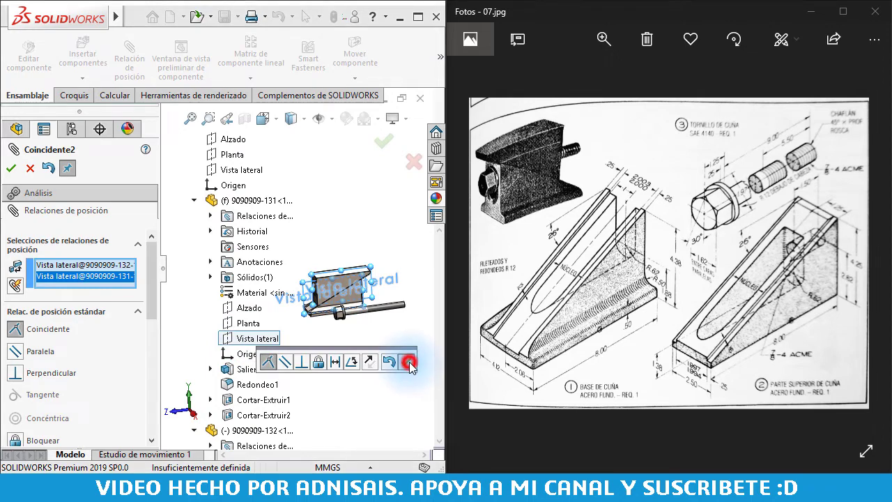
Slide the screw along its axis and collapse the component tree entries
scroll(360, 312, "down", 2)
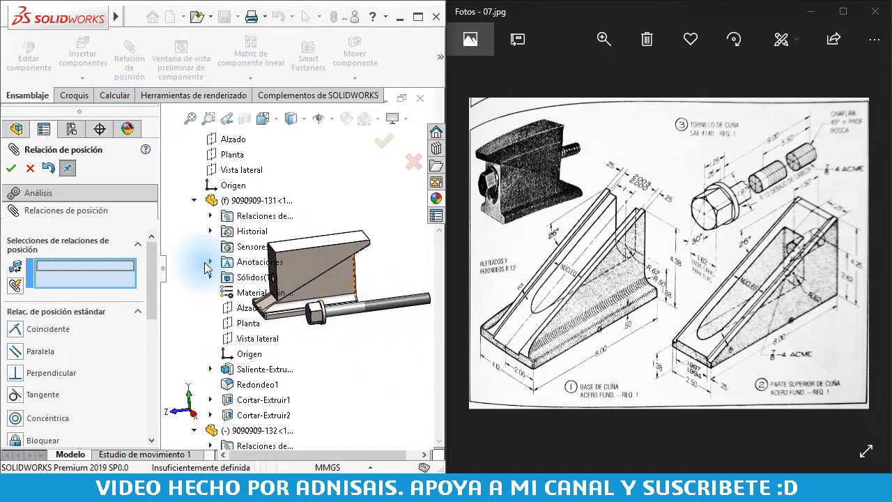
scroll(360, 313, "down", 2)
scroll(361, 315, "down", 2)
left_click_drag(342, 315, 225, 237)
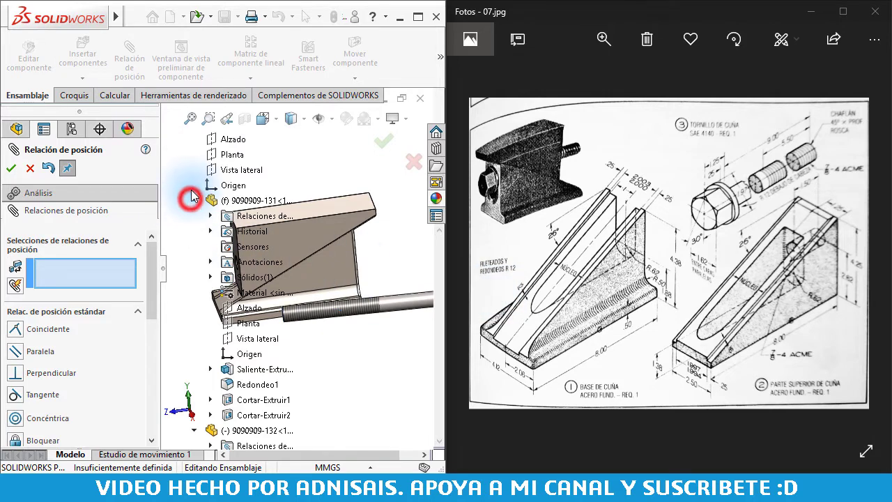
left_click(198, 200)
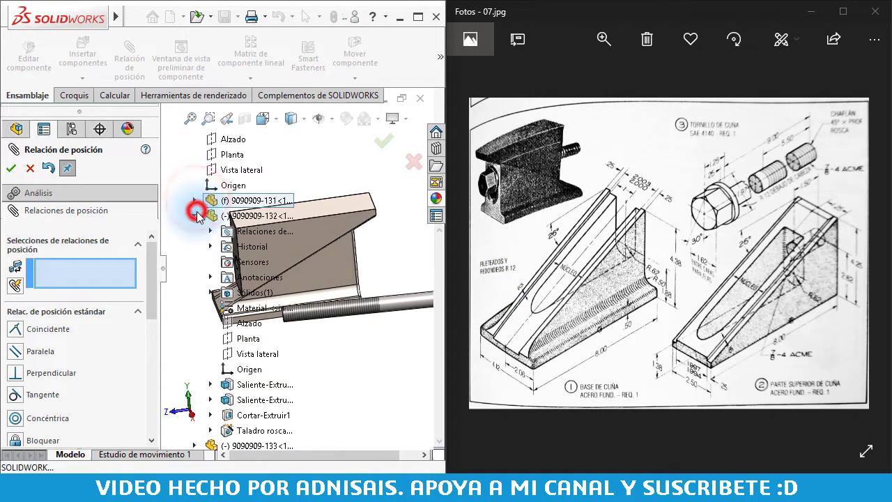
left_click(196, 215)
left_click(166, 139)
Make the screw concentric with the wedge top's hole
scroll(342, 251, "up", 2)
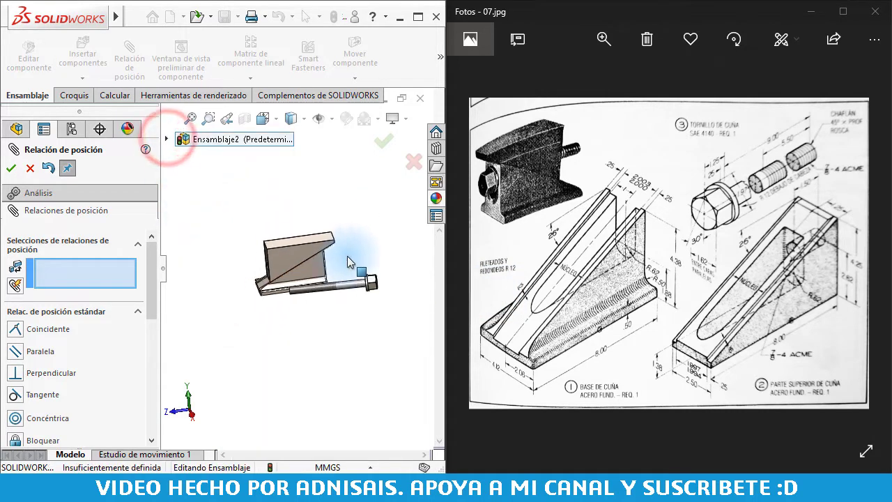
scroll(349, 279, "down", 1)
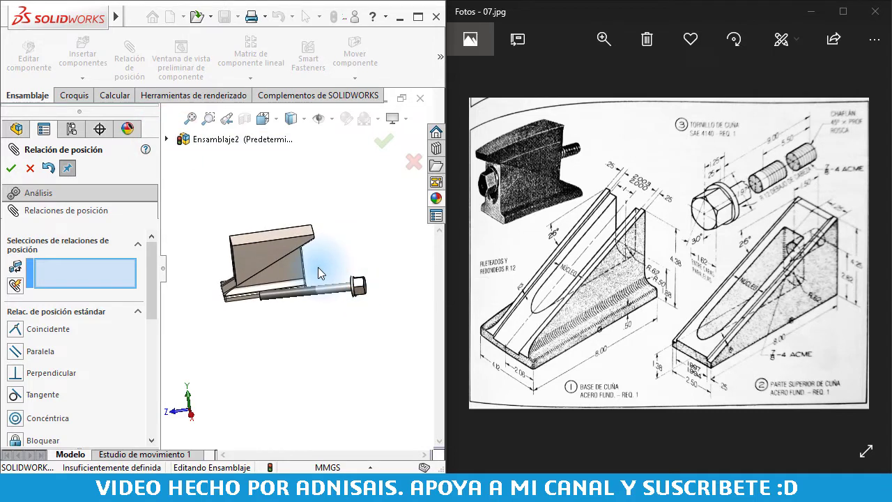
mouse_move(308, 245)
middle_mouse_down()
mouse_move(308, 269)
mouse_move(325, 282)
mouse_move(334, 247)
middle_mouse_up()
scroll(209, 272, "down", 3)
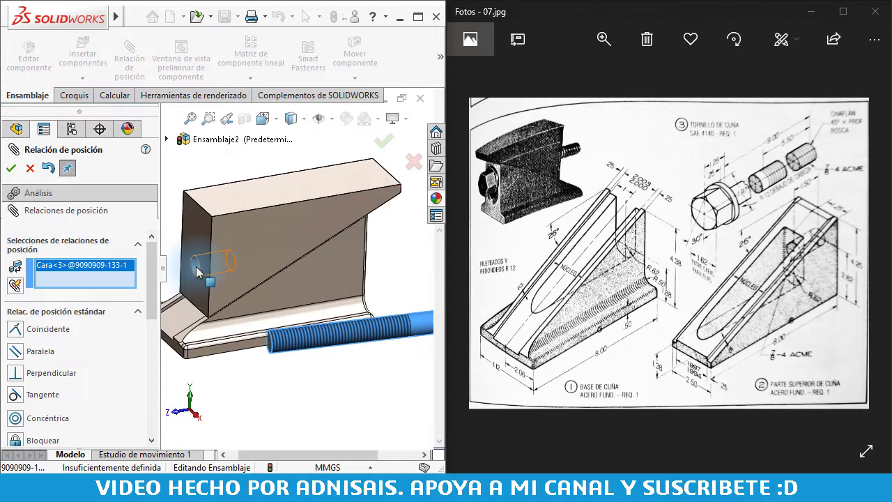
left_click(195, 267)
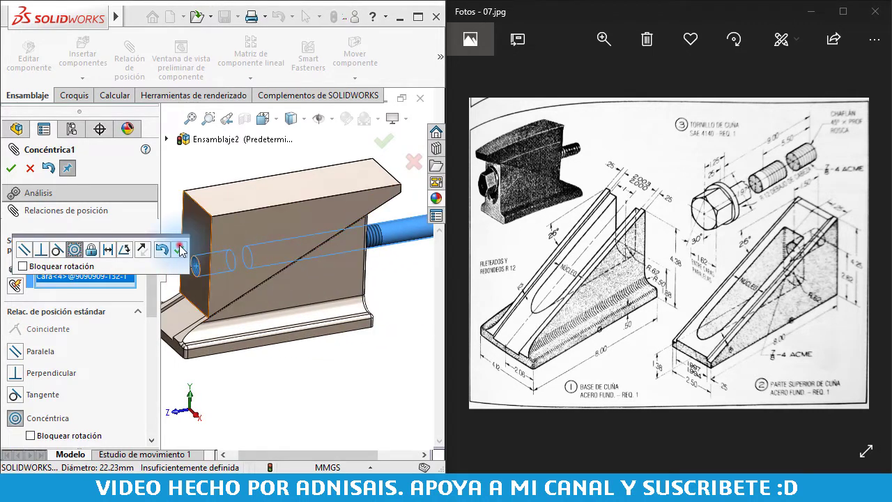
left_click(180, 251)
Mate the screw head face coincident with the base face and finish mating
scroll(299, 256, "up", 3)
scroll(339, 260, "down", 5)
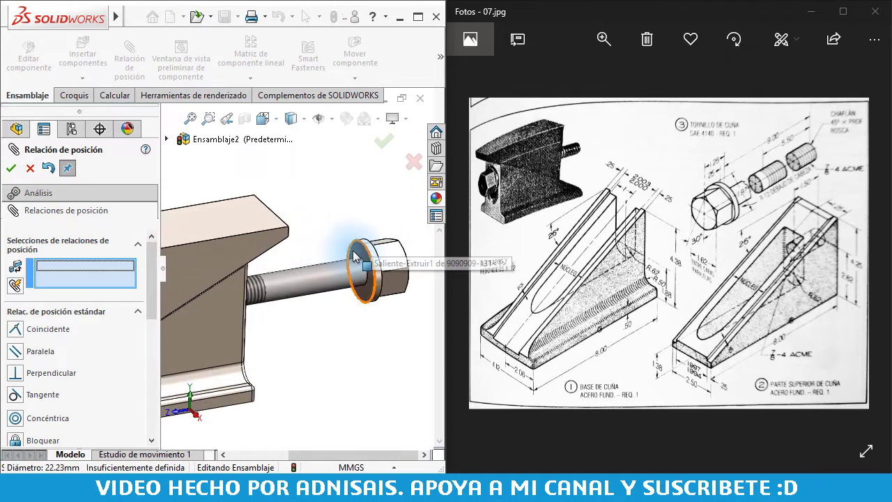
left_click(355, 256)
middle_click_drag(341, 252, 259, 327)
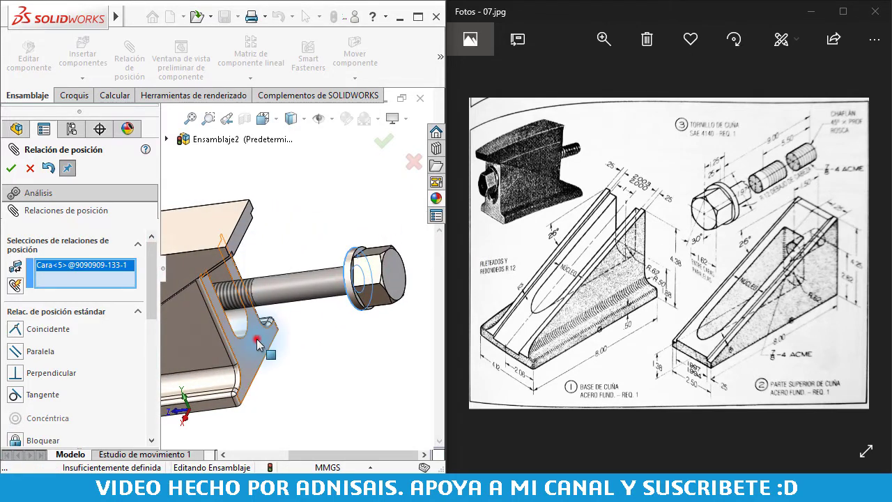
left_click(257, 341)
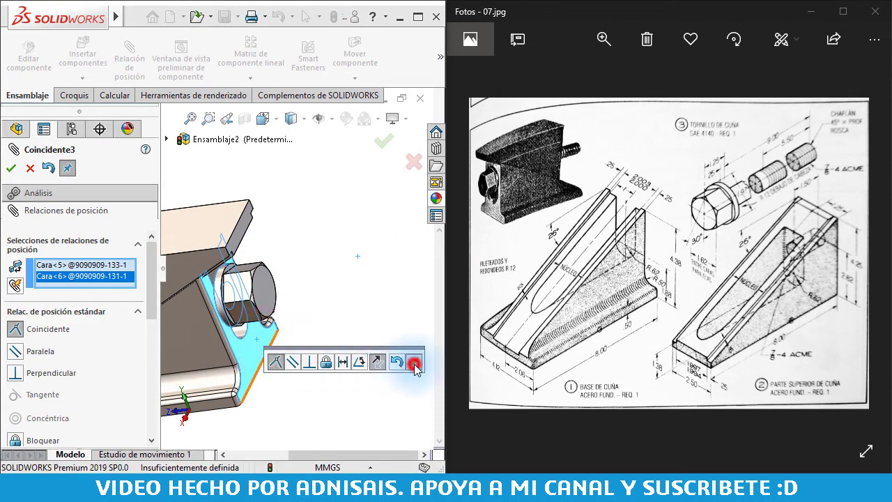
left_click(414, 364)
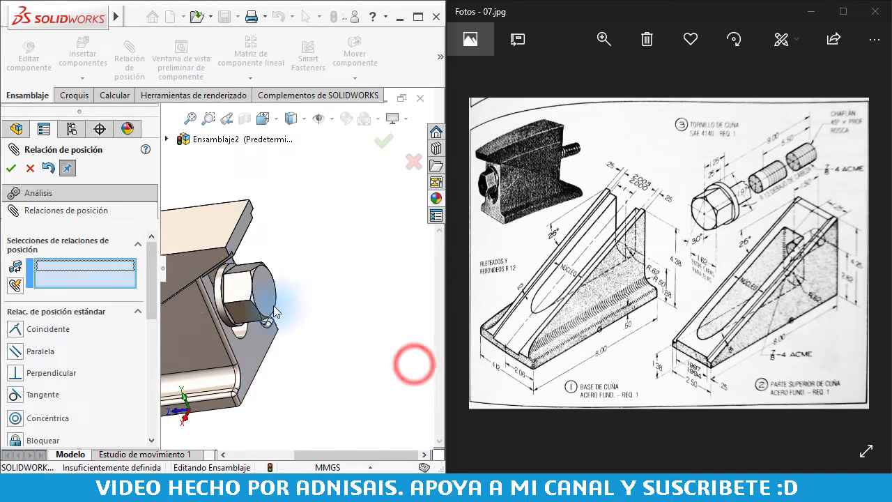
left_click(11, 169)
Drag the wedge top along the base incline to test its movement
mouse_move(269, 251)
middle_mouse_down()
mouse_move(272, 272)
mouse_move(265, 241)
mouse_move(233, 261)
mouse_move(326, 221)
middle_mouse_up()
left_click(282, 226)
mouse_move(326, 221)
right_mouse_down()
mouse_move(242, 283)
mouse_move(312, 252)
mouse_move(271, 276)
right_mouse_up()
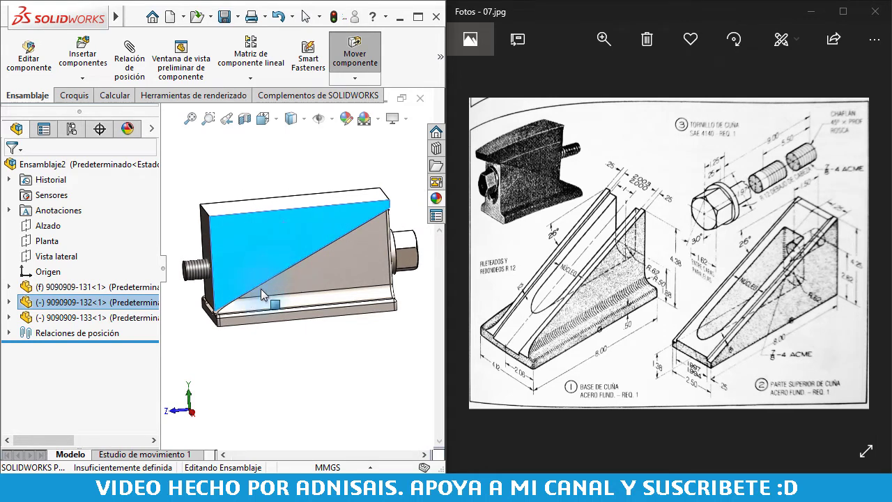
key("Escape")
mouse_move(271, 275)
middle_mouse_down()
mouse_move(279, 282)
mouse_move(164, 300)
middle_mouse_up()
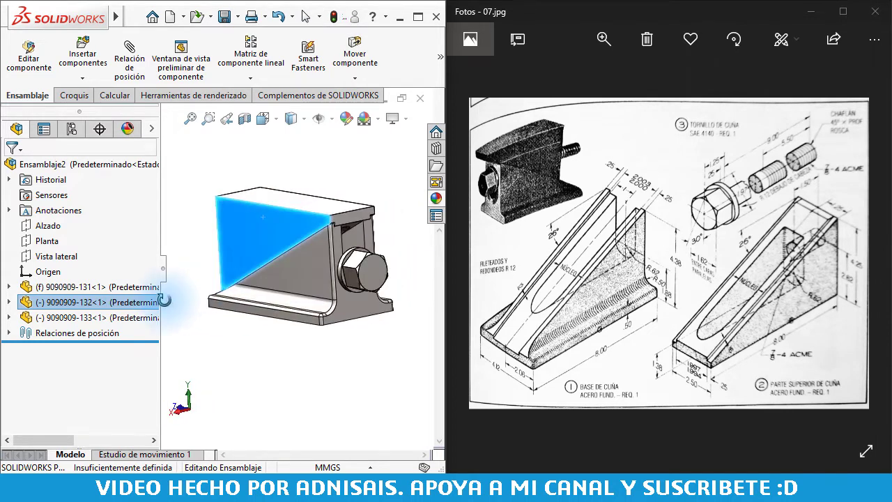
scroll(339, 239, "down", 3)
scroll(318, 245, "down", 2)
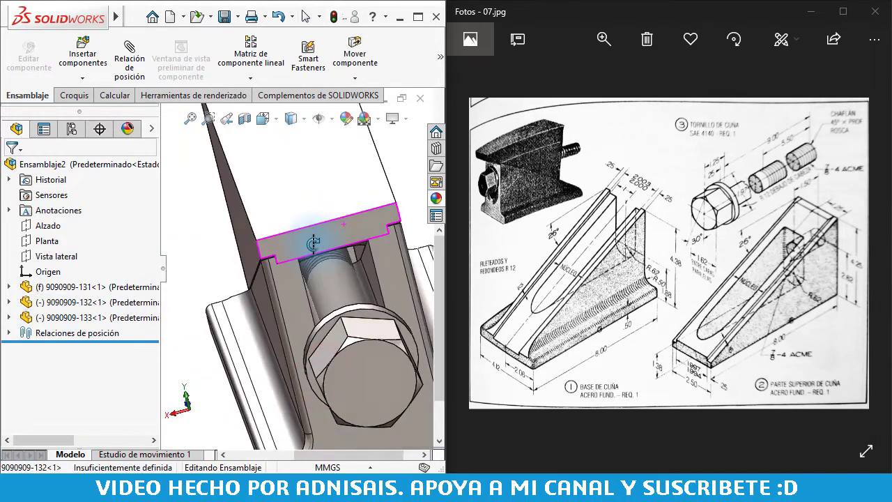
scroll(342, 232, "down", 2)
middle_click_drag(342, 232, 379, 185)
Switch to isometric view, slide the wedge top up the incline, and start saving
key("ctrl+7")
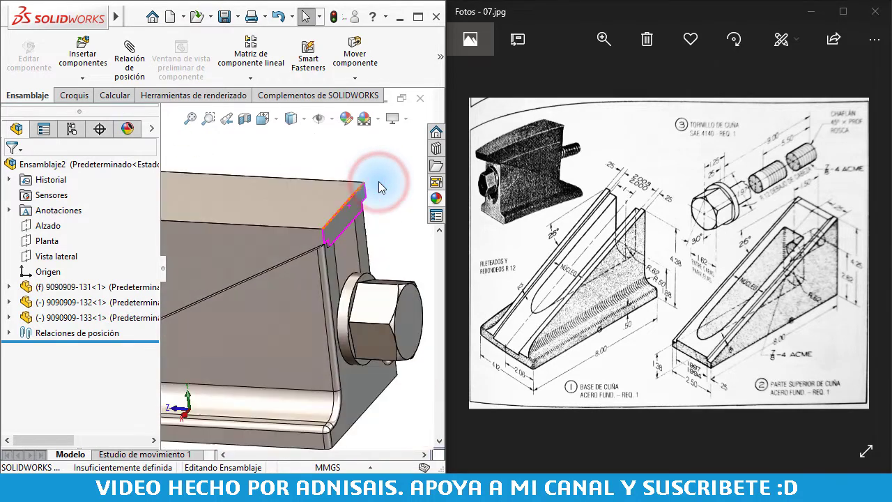
left_click(380, 362)
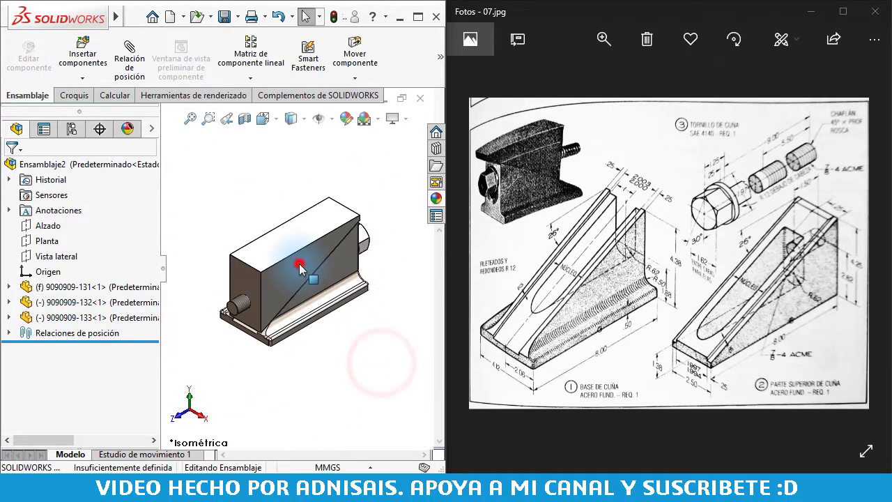
left_click_drag(299, 268, 312, 232)
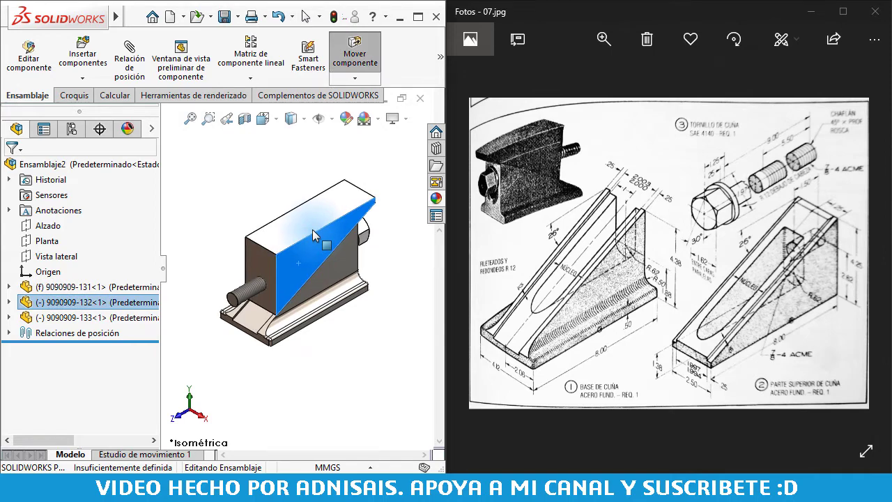
left_click(246, 193)
left_click(223, 16)
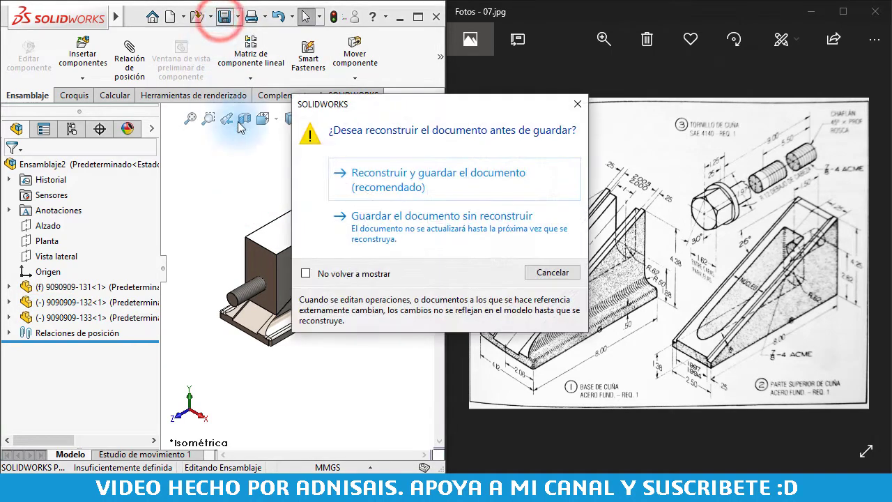
left_click(356, 174)
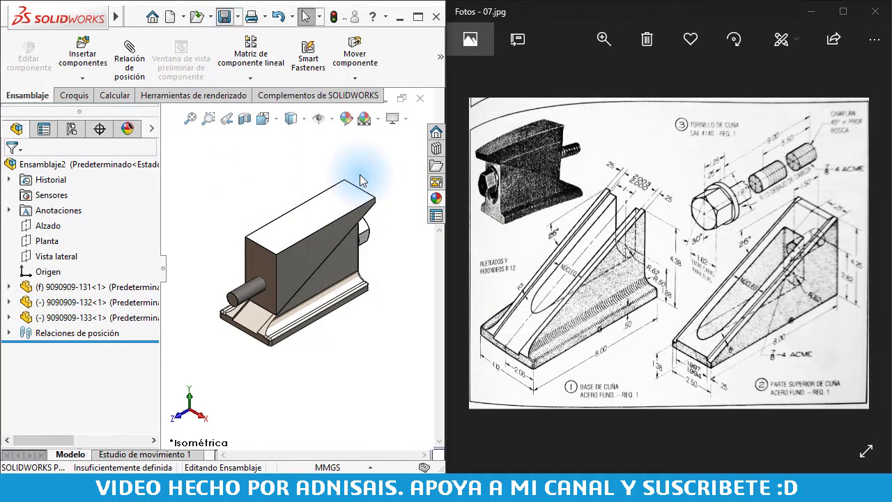
type("9090909-1")
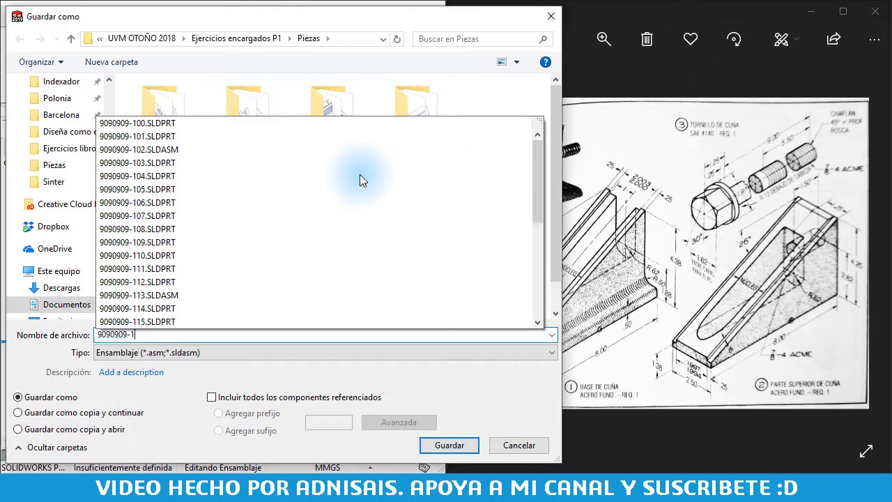
type("34")
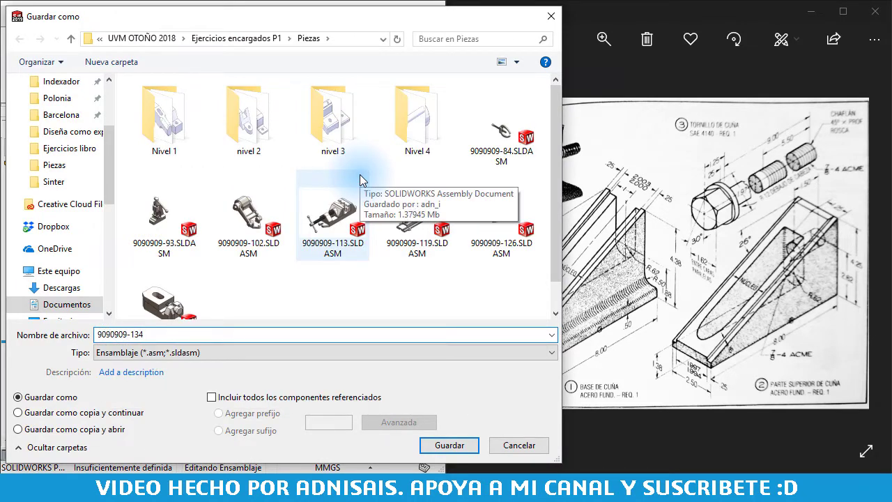
key("Return")
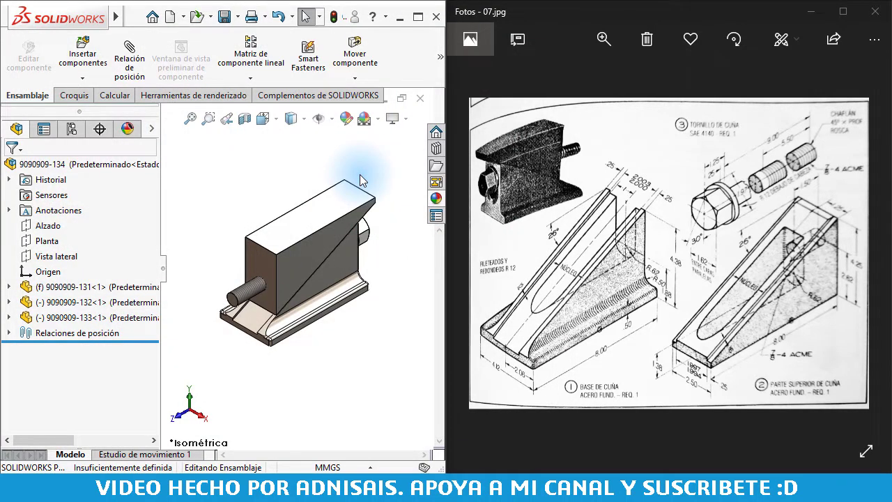